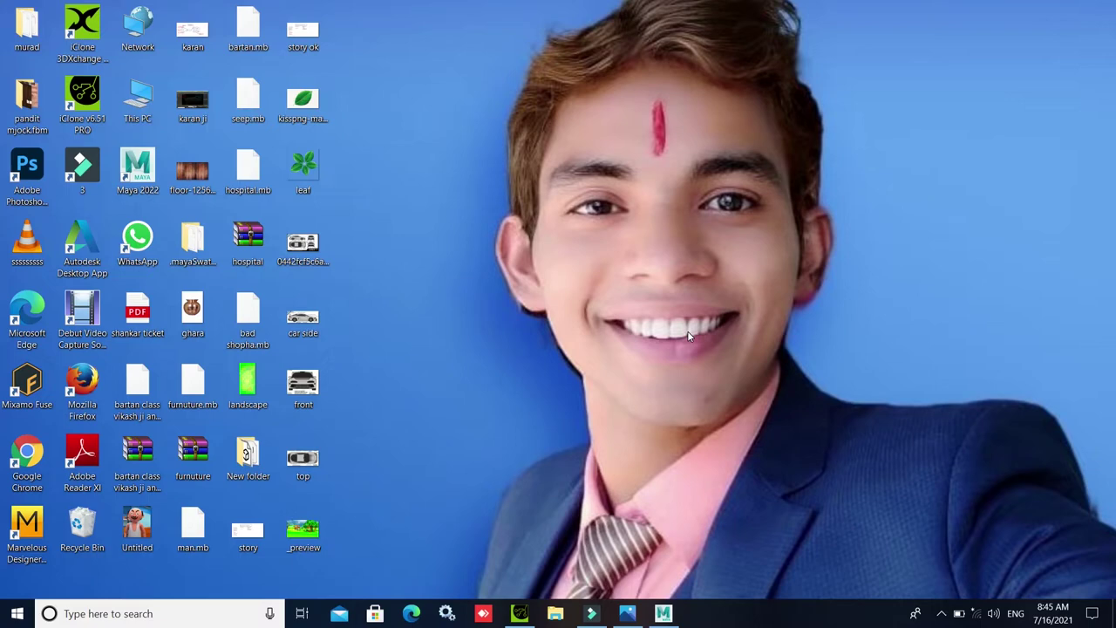
- Refresh the desktop, bring Maya back to the front and tilt the view above the grid
{"action": "right_click", "coordinate": [583, 216]}
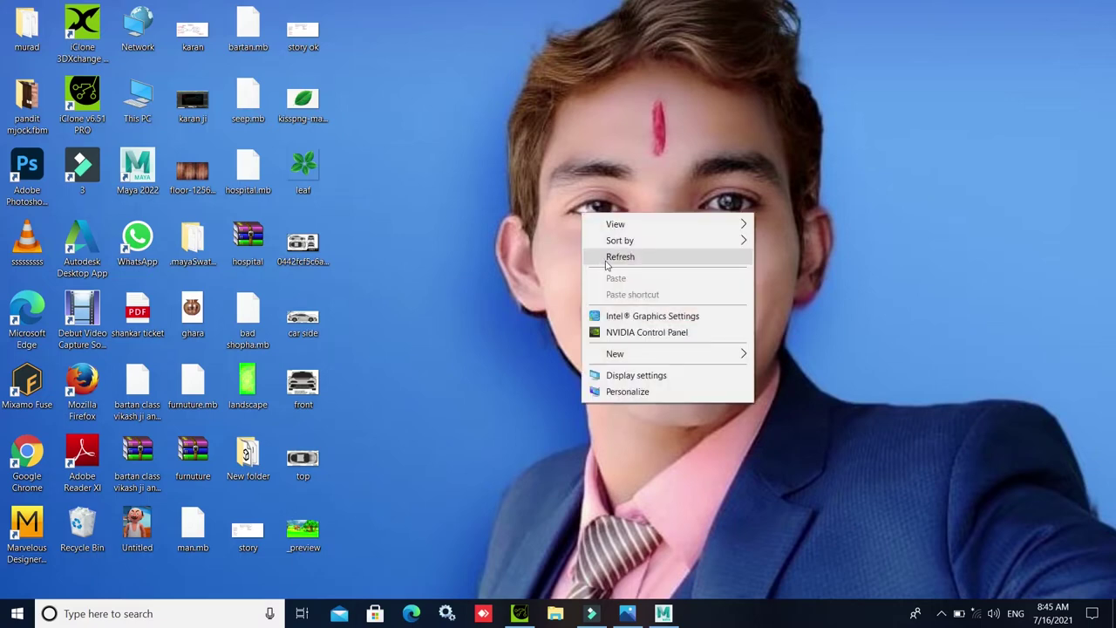
{"action": "left_click", "coordinate": [608, 254]}
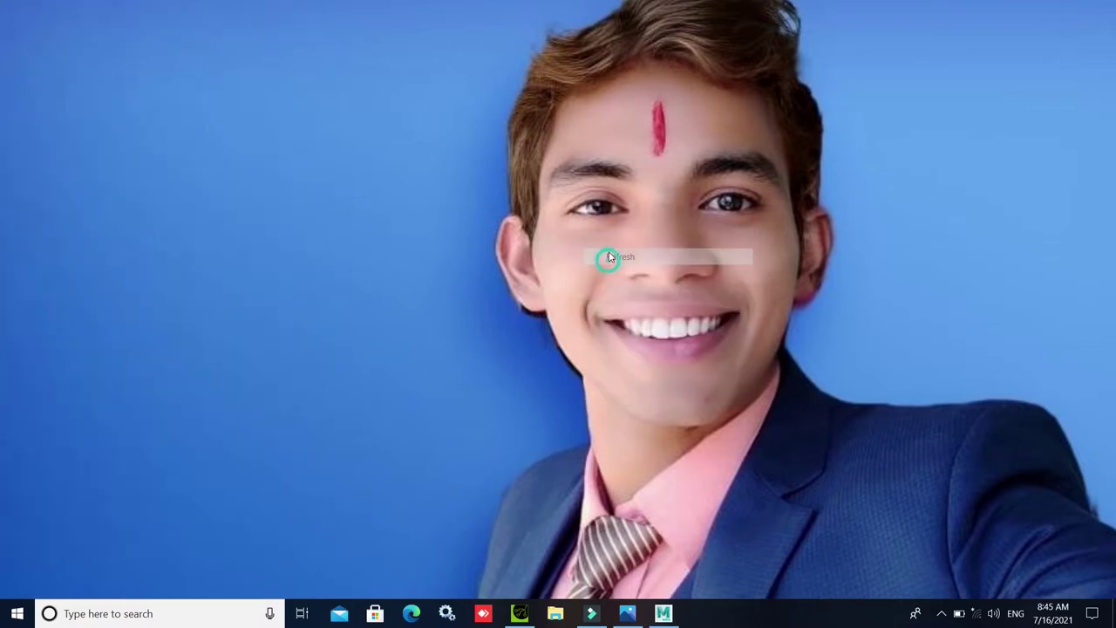
{"action": "left_click", "coordinate": [664, 613]}
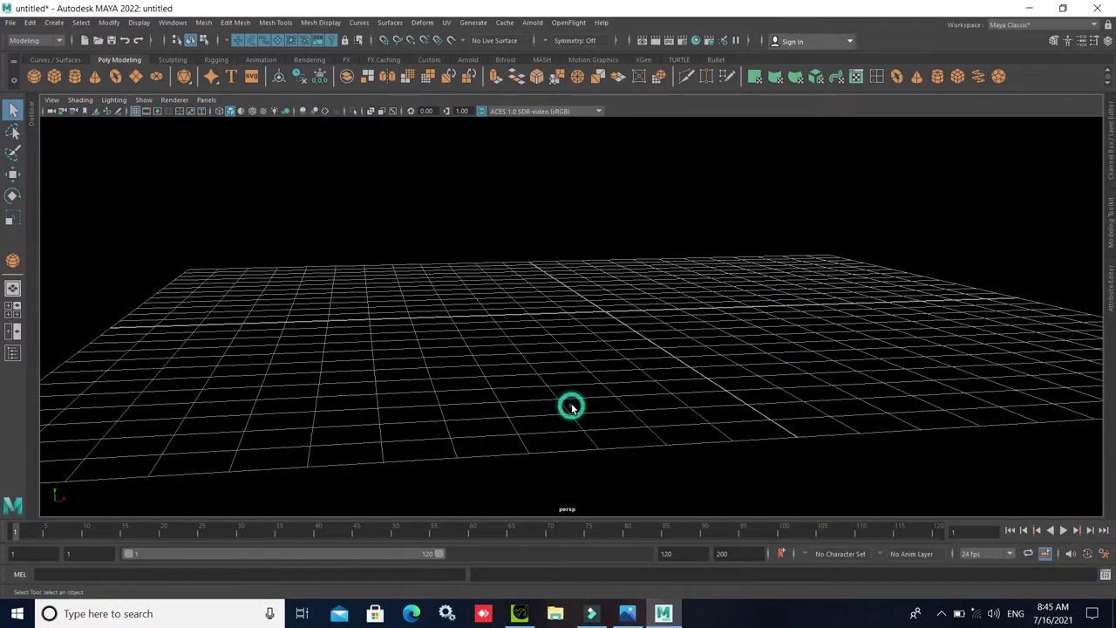
{"action": "mouse_move", "coordinate": [552, 367]}
{"action": "left_mouse_down", "text": "alt"}
{"action": "mouse_move", "coordinate": [535, 392]}
{"action": "mouse_move", "coordinate": [561, 381]}
{"action": "mouse_move", "coordinate": [527, 371]}
{"action": "mouse_move", "coordinate": [545, 369]}
{"action": "mouse_move", "coordinate": [521, 384]}
{"action": "left_mouse_up", "text": "alt"}
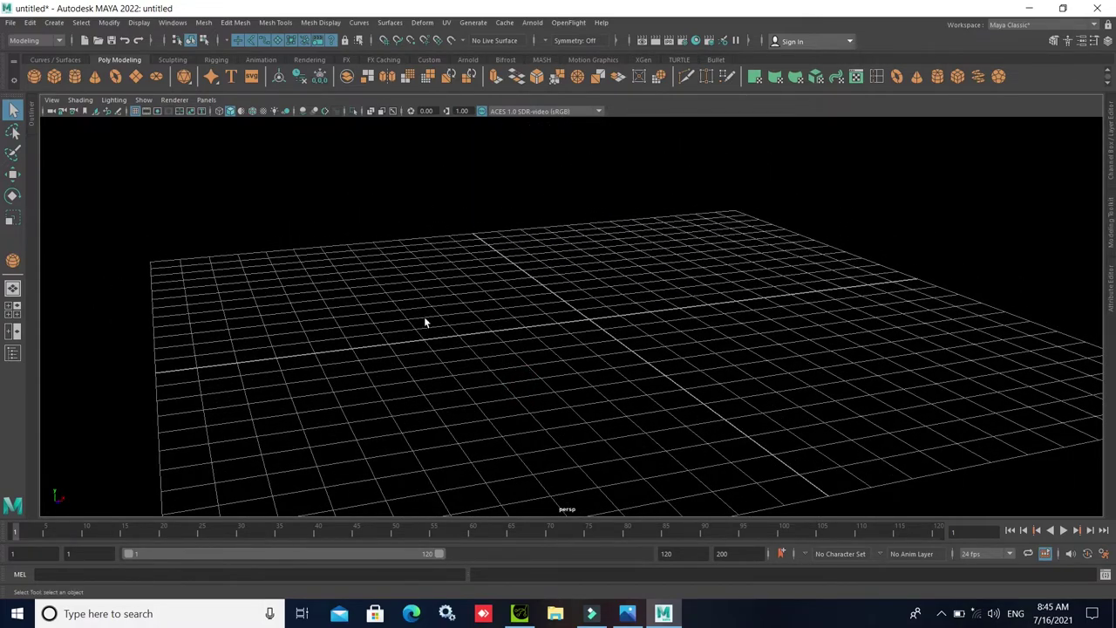
- Draw pSphere1 onto the grid with the Poly Sphere tool and zoom in on it
{"action": "left_click", "coordinate": [33, 76]}
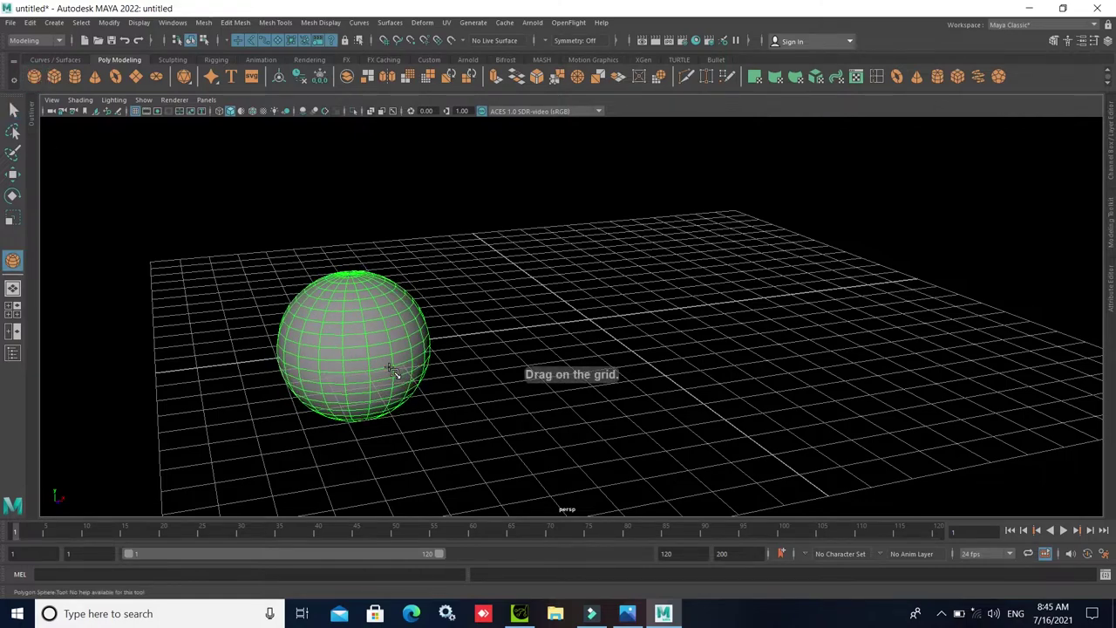
{"action": "scroll", "coordinate": [367, 367], "scroll_direction": "up", "scroll_amount": 2}
{"action": "mouse_move", "coordinate": [354, 346]}
{"action": "left_mouse_down"}
{"action": "mouse_move", "coordinate": [391, 368]}
{"action": "mouse_move", "coordinate": [415, 349]}
{"action": "left_mouse_up"}
{"action": "scroll", "coordinate": [399, 379], "scroll_direction": "up", "scroll_amount": 2}
{"action": "scroll", "coordinate": [391, 363], "scroll_direction": "up", "scroll_amount": 2}
{"action": "scroll", "coordinate": [416, 306], "scroll_direction": "up", "scroll_amount": 1}
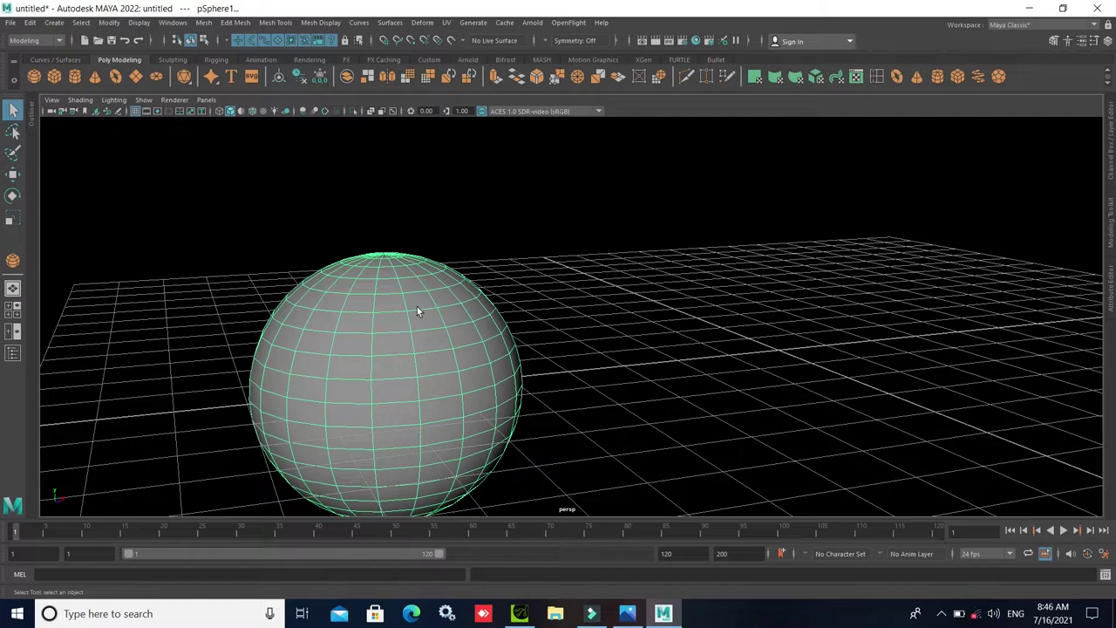
{"action": "right_click_drag", "start_coordinate": [417, 305], "coordinate": [416, 330]}
- Delete the ring of faces at the sphere's top and reselect the sphere as an object
{"action": "left_click", "coordinate": [406, 284]}
{"action": "double_click", "coordinate": [387, 283], "text": "shift"}
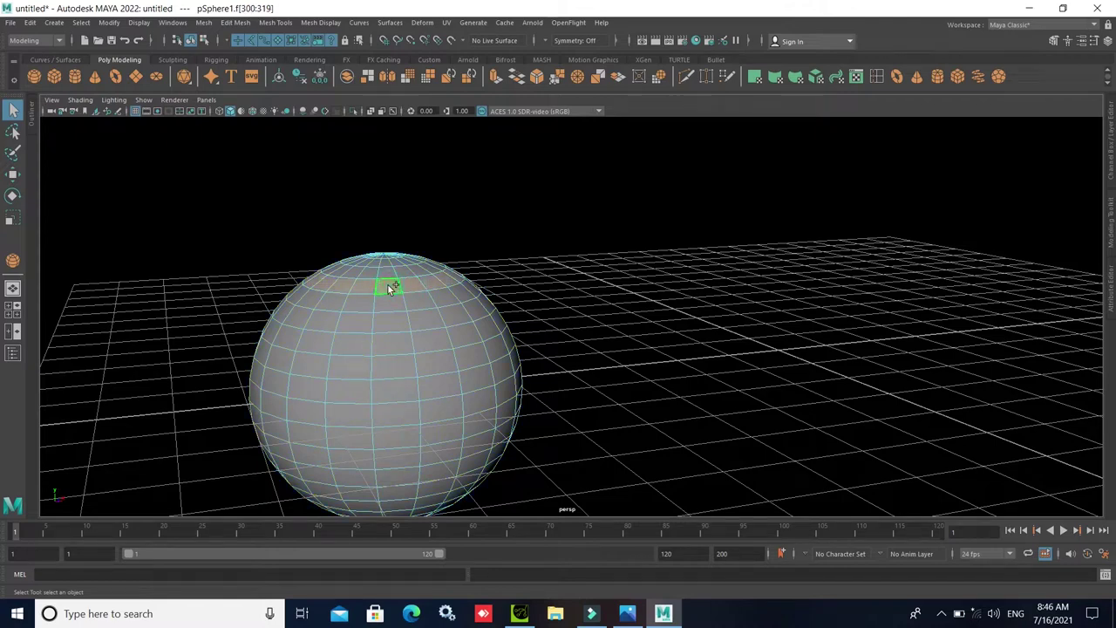
{"action": "key", "text": "Delete"}
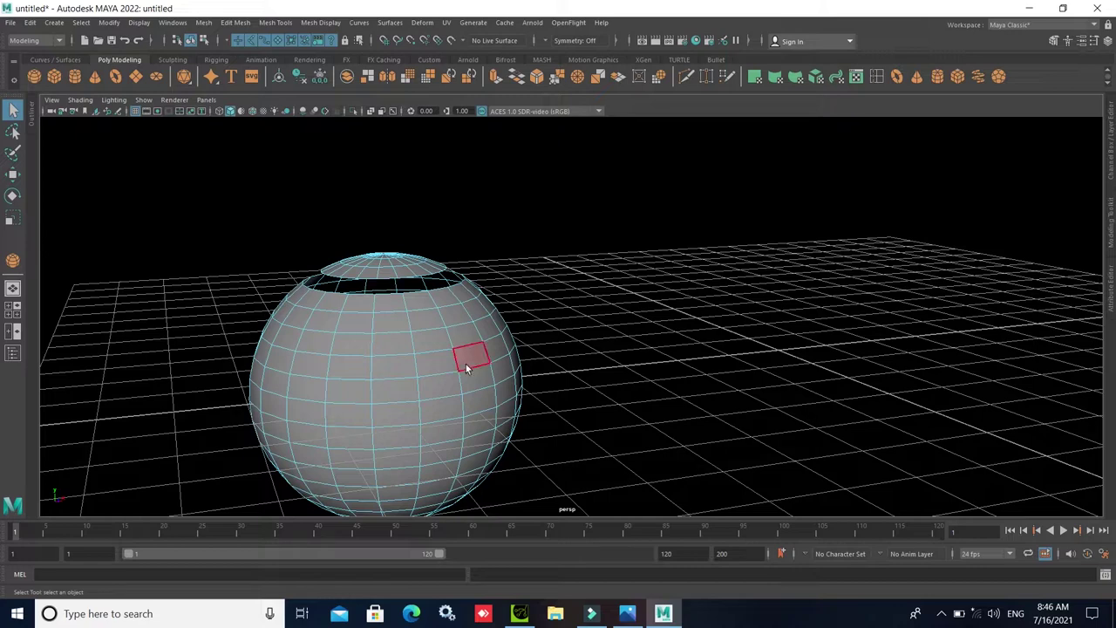
{"action": "right_click", "coordinate": [465, 364]}
{"action": "left_click", "coordinate": [523, 279]}
{"action": "left_click", "coordinate": [529, 332]}
{"action": "left_click", "coordinate": [435, 354]}
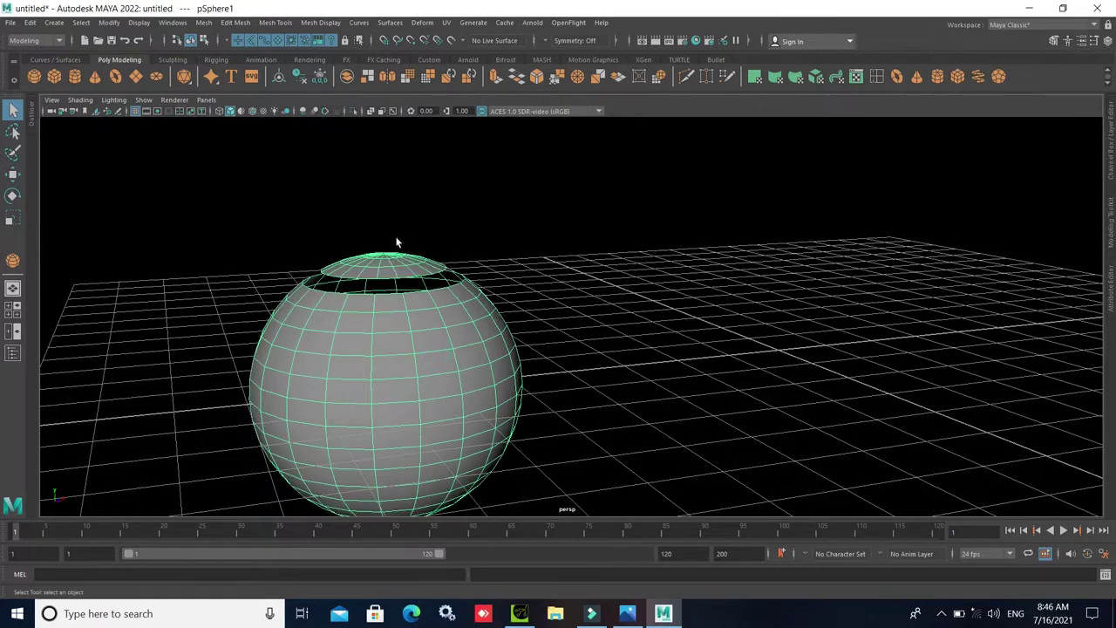
- Separate the loose top cap with Mesh > Separate and delete it, leaving polySurface1 open
{"action": "left_click", "coordinate": [203, 22]}
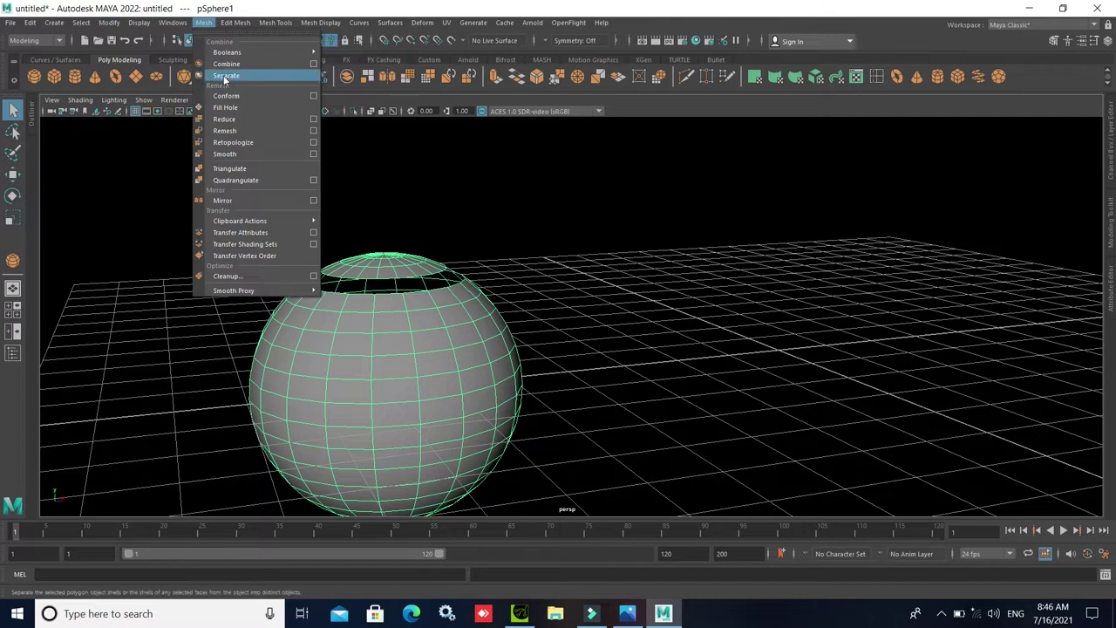
{"action": "left_click", "coordinate": [225, 75]}
{"action": "left_click", "coordinate": [513, 290]}
{"action": "left_click", "coordinate": [431, 269]}
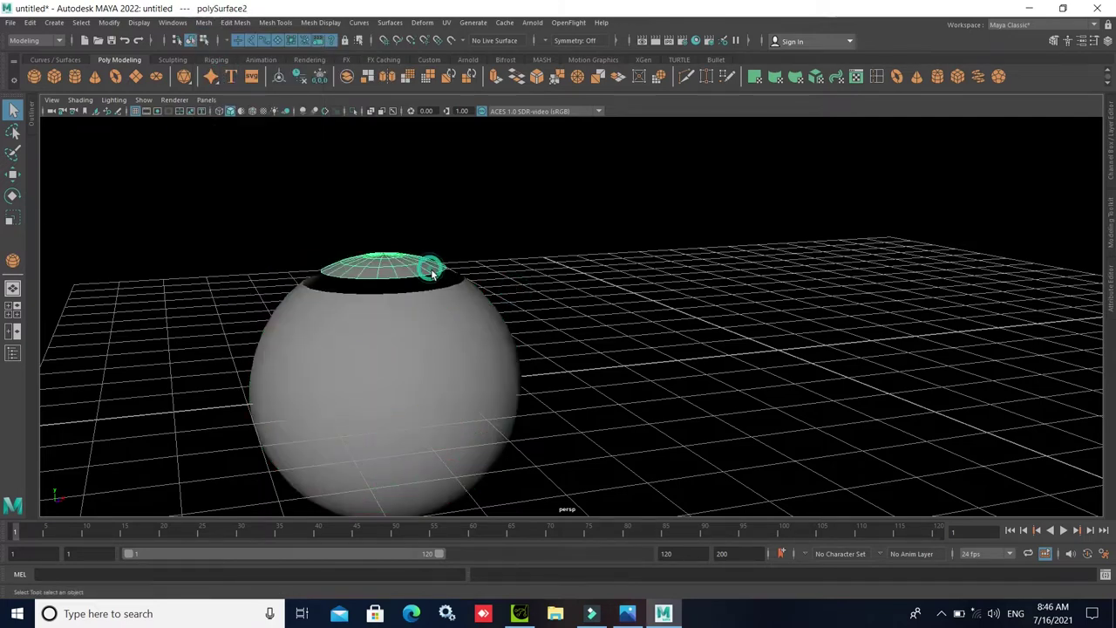
{"action": "key", "text": "Delete"}
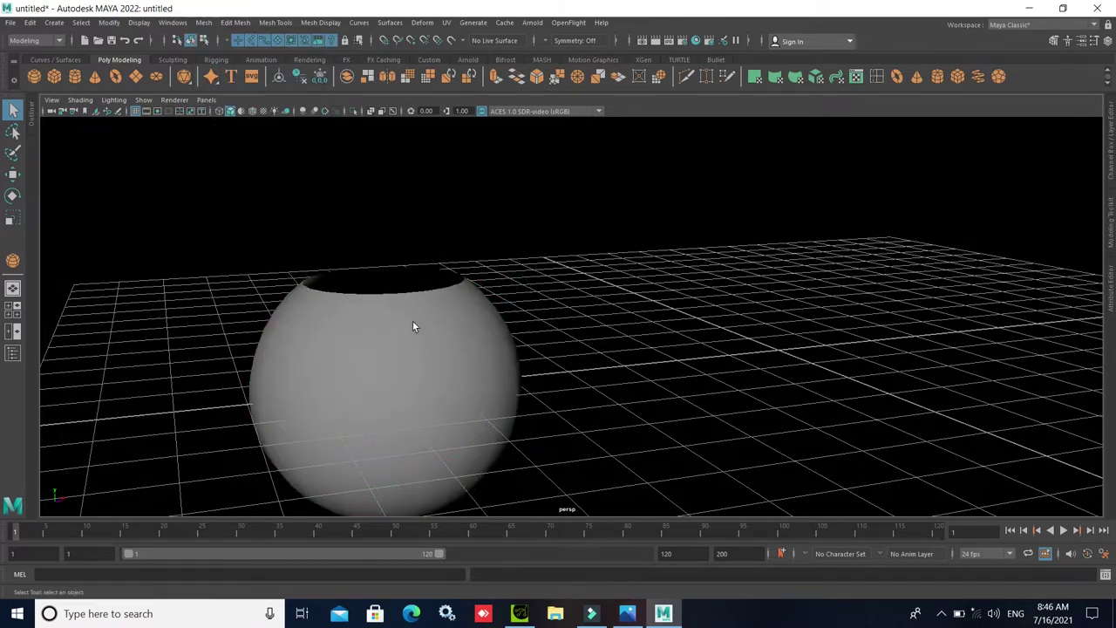
{"action": "left_click", "coordinate": [413, 320]}
{"action": "mouse_move", "coordinate": [413, 320]}
{"action": "left_mouse_down", "text": "alt"}
{"action": "mouse_move", "coordinate": [426, 373]}
{"action": "mouse_move", "coordinate": [377, 392]}
{"action": "mouse_move", "coordinate": [371, 323]}
{"action": "mouse_move", "coordinate": [424, 321]}
{"action": "left_mouse_up", "text": "alt"}
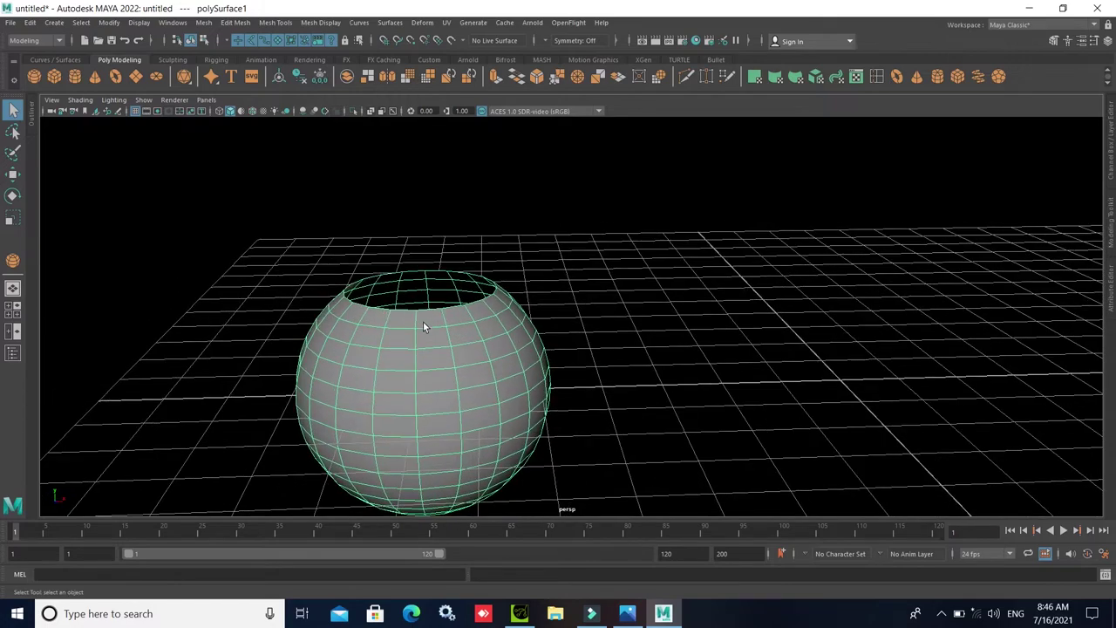
- Select the edge loop around the sphere's open rim in Edge mode
{"action": "right_click", "coordinate": [424, 322]}
{"action": "left_click", "coordinate": [423, 264]}
{"action": "left_click", "coordinate": [407, 311]}
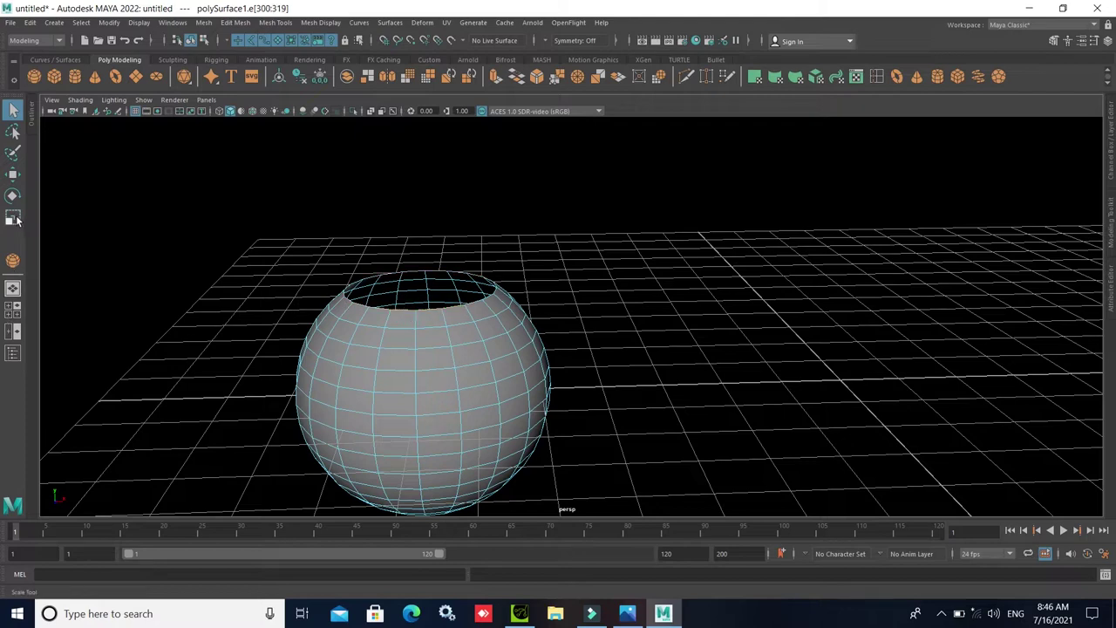
{"action": "left_click", "coordinate": [13, 218]}
{"action": "left_click", "coordinate": [419, 288]}
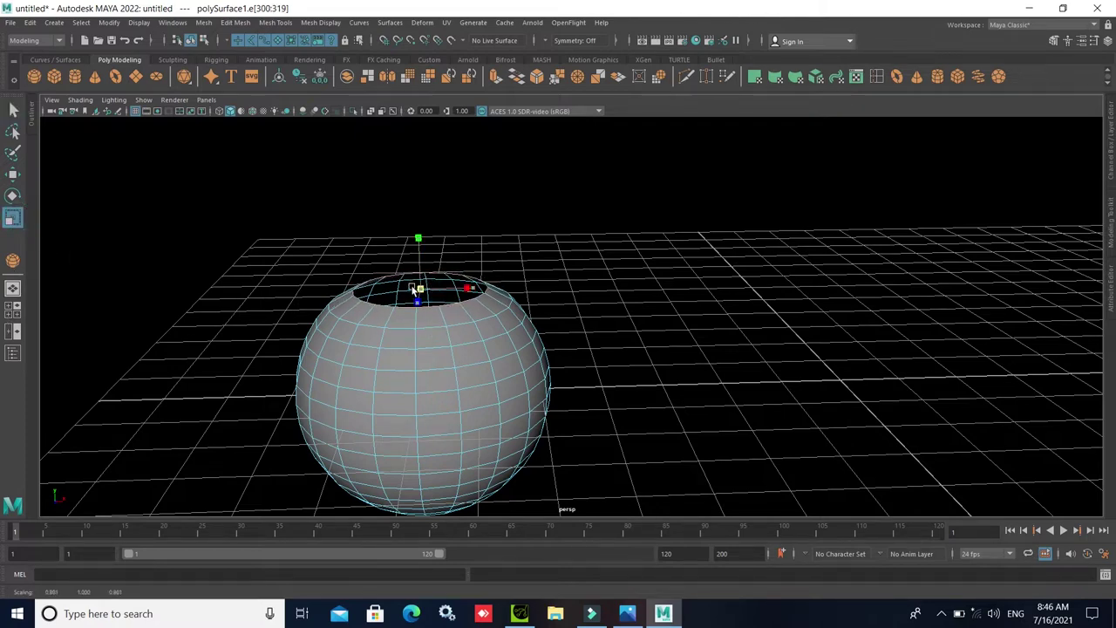
{"action": "left_click", "coordinate": [13, 173]}
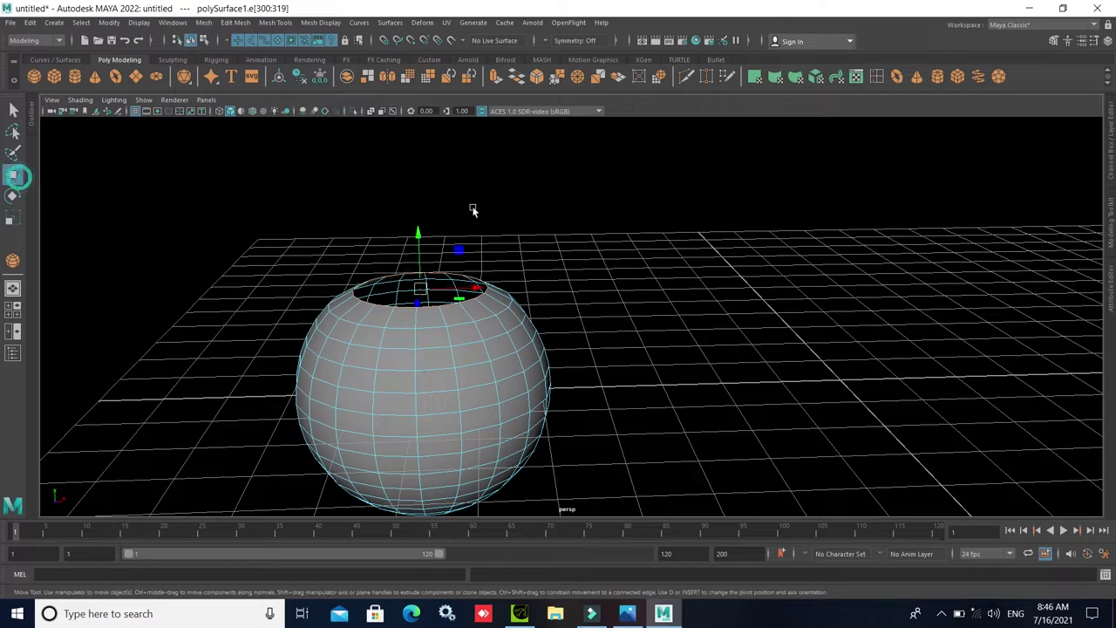
{"action": "left_click", "coordinate": [419, 230]}
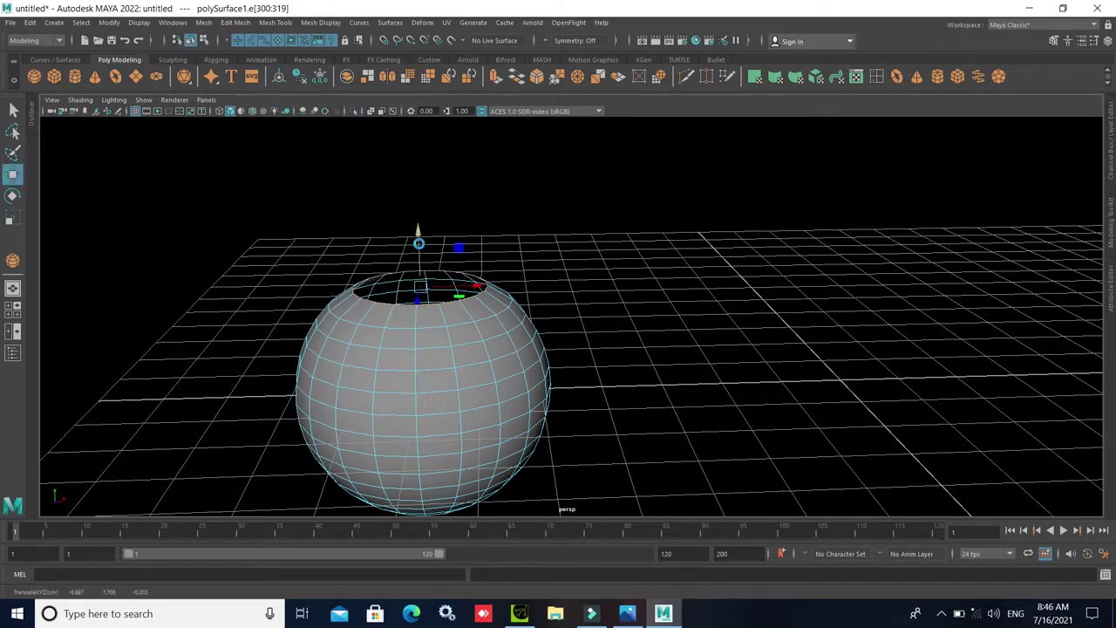
- Extrude the rim, scale it inward into a narrower ring and raise it slightly
{"action": "key", "text": "ctrl+e"}
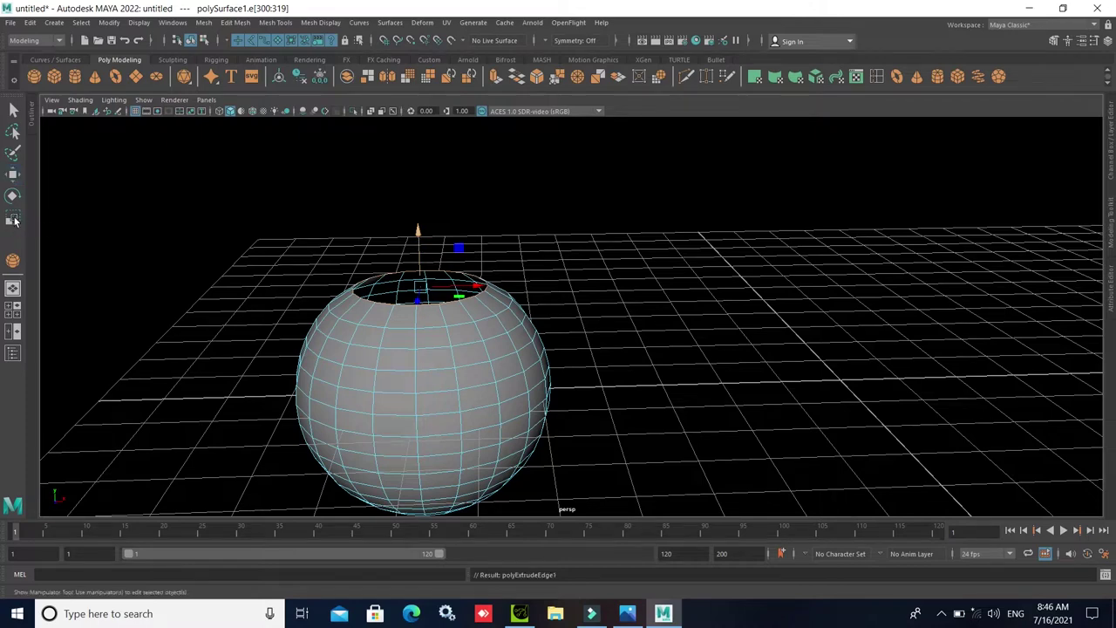
{"action": "left_click", "coordinate": [13, 218]}
{"action": "left_click_drag", "start_coordinate": [421, 288], "coordinate": [403, 289]}
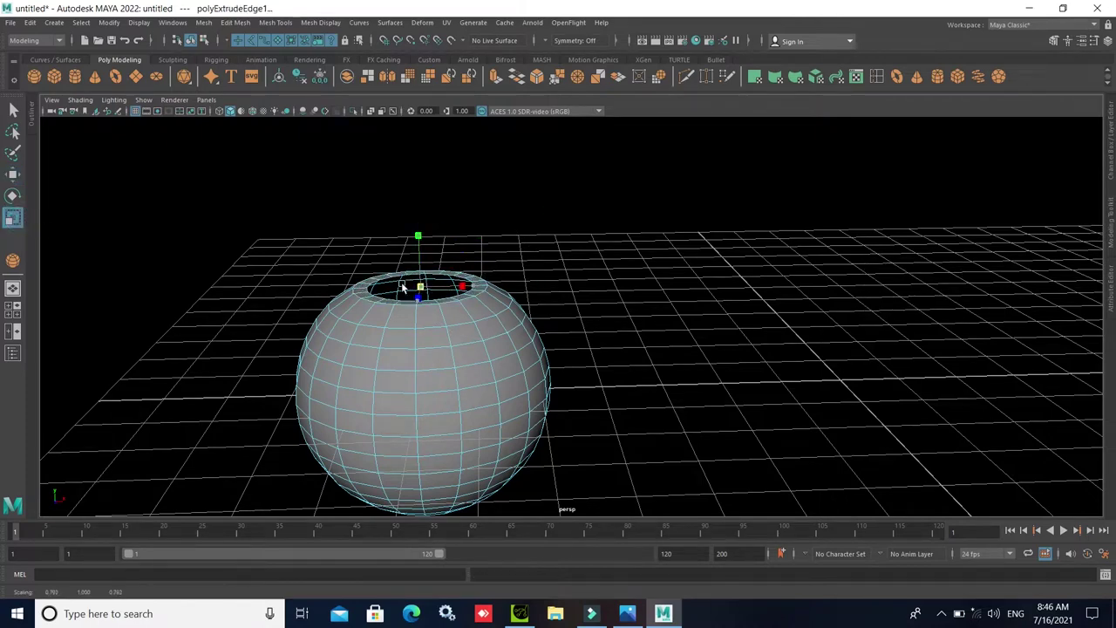
{"action": "left_click", "coordinate": [14, 174]}
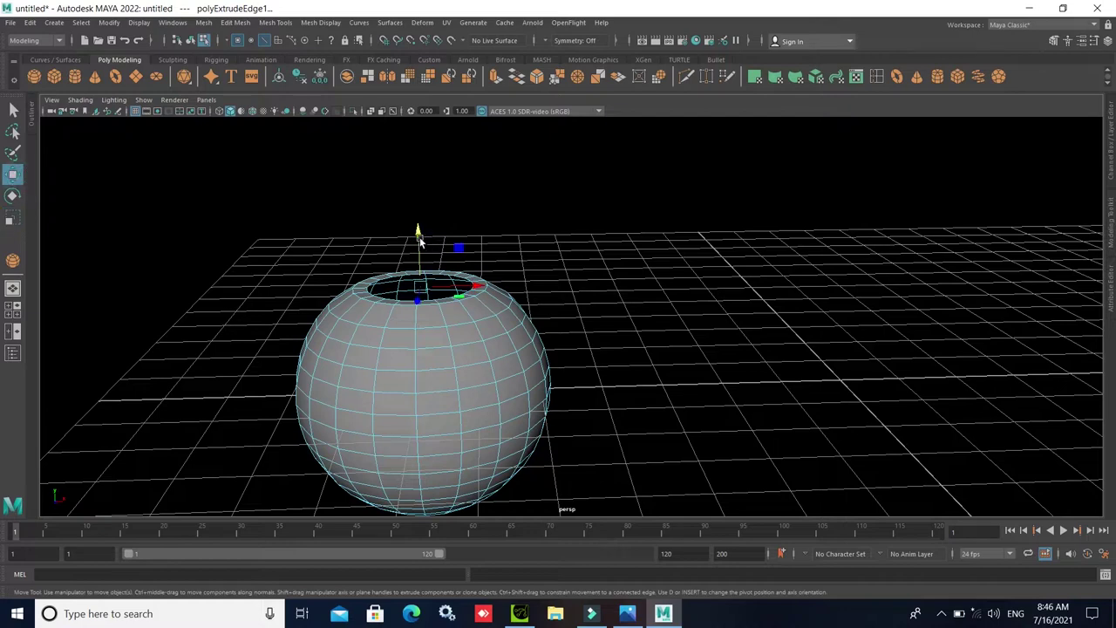
{"action": "left_click_drag", "start_coordinate": [418, 235], "coordinate": [417, 232]}
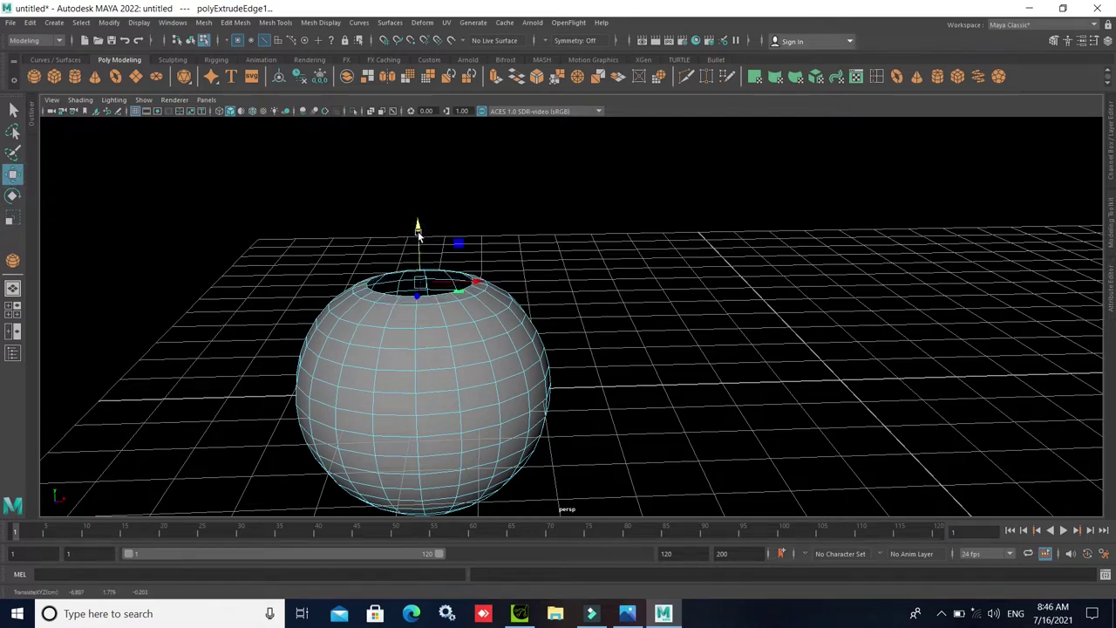
- Extrude the rim again, pull it up into a straight neck, and extrude the neck's top edge
{"action": "key", "text": "ctrl+e"}
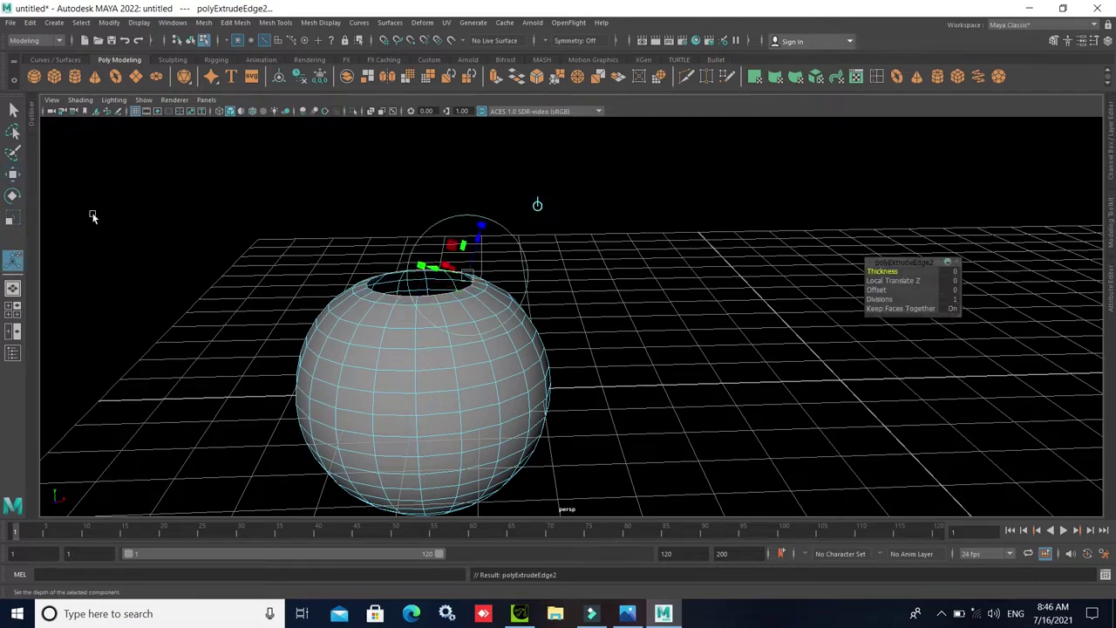
{"action": "left_click", "coordinate": [13, 175]}
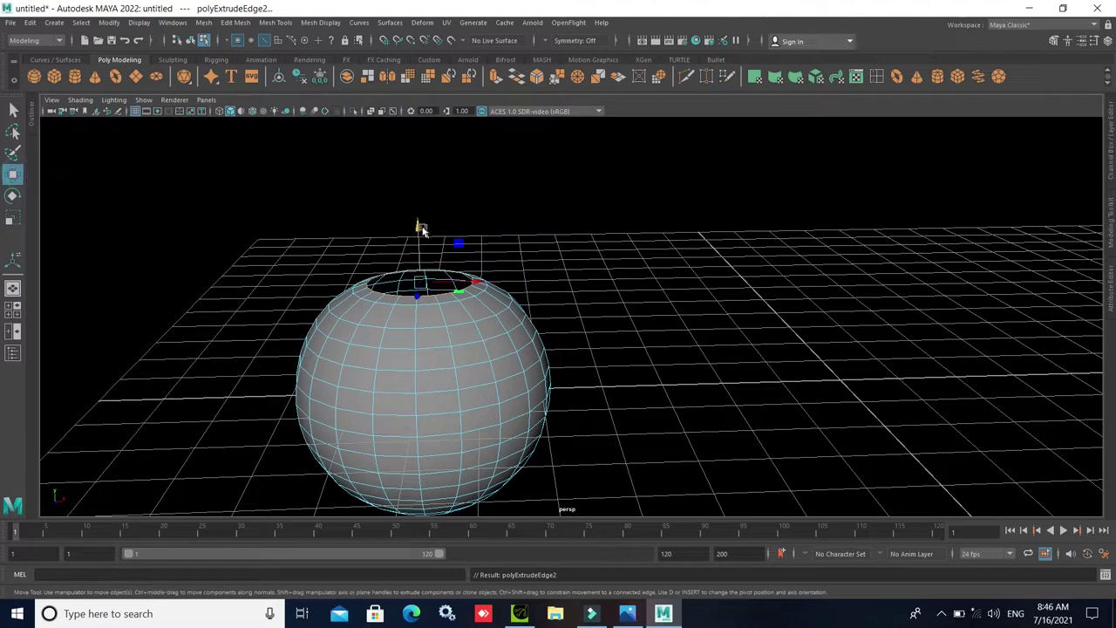
{"action": "left_click_drag", "start_coordinate": [419, 225], "coordinate": [415, 185]}
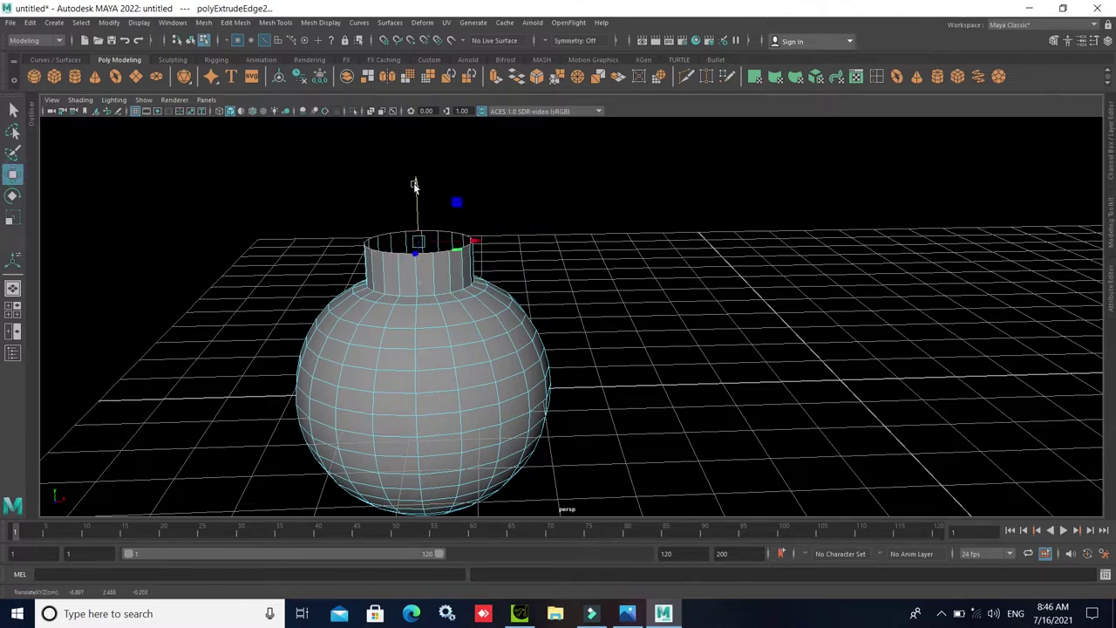
{"action": "key", "text": "ctrl+e"}
- Scale the neck's top edge outward into a flat flared lip and reselect the pot
{"action": "key", "text": "r"}
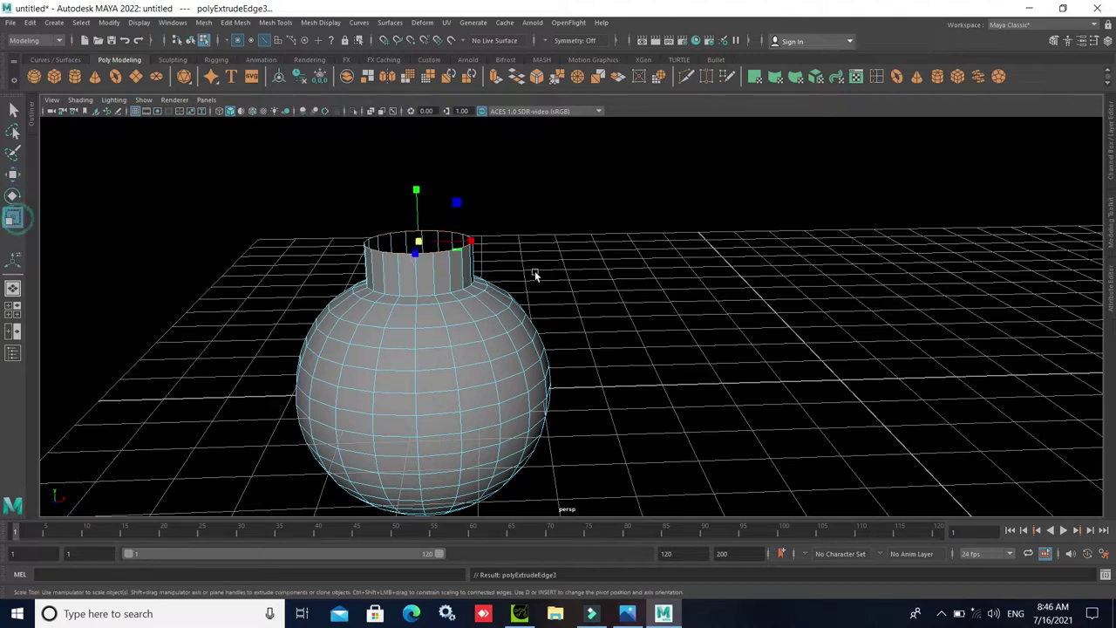
{"action": "mouse_move", "coordinate": [419, 242]}
{"action": "left_mouse_down"}
{"action": "mouse_move", "coordinate": [437, 245]}
{"action": "mouse_move", "coordinate": [466, 319]}
{"action": "mouse_move", "coordinate": [427, 348]}
{"action": "mouse_move", "coordinate": [434, 316]}
{"action": "mouse_move", "coordinate": [466, 332]}
{"action": "mouse_move", "coordinate": [473, 326]}
{"action": "mouse_move", "coordinate": [449, 328]}
{"action": "mouse_move", "coordinate": [484, 320]}
{"action": "mouse_move", "coordinate": [451, 287]}
{"action": "mouse_move", "coordinate": [483, 334]}
{"action": "mouse_move", "coordinate": [544, 311]}
{"action": "left_mouse_up"}
{"action": "scroll", "coordinate": [454, 316], "scroll_direction": "up", "scroll_amount": 3}
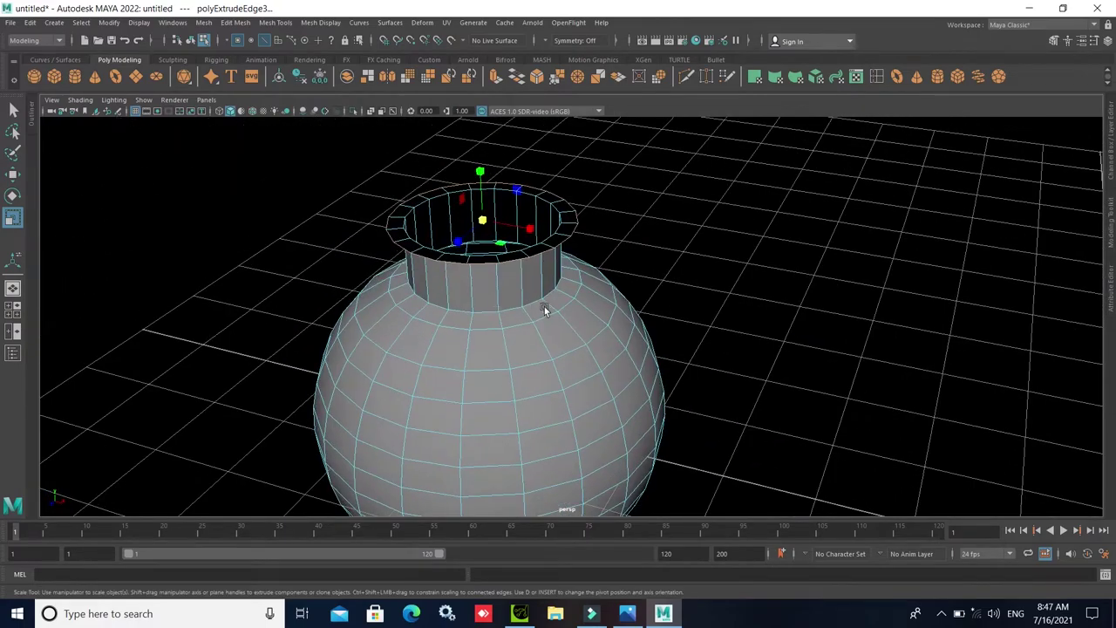
{"action": "right_click_drag", "start_coordinate": [546, 306], "coordinate": [602, 278]}
{"action": "left_click_drag", "start_coordinate": [747, 306], "coordinate": [504, 384], "text": "alt"}
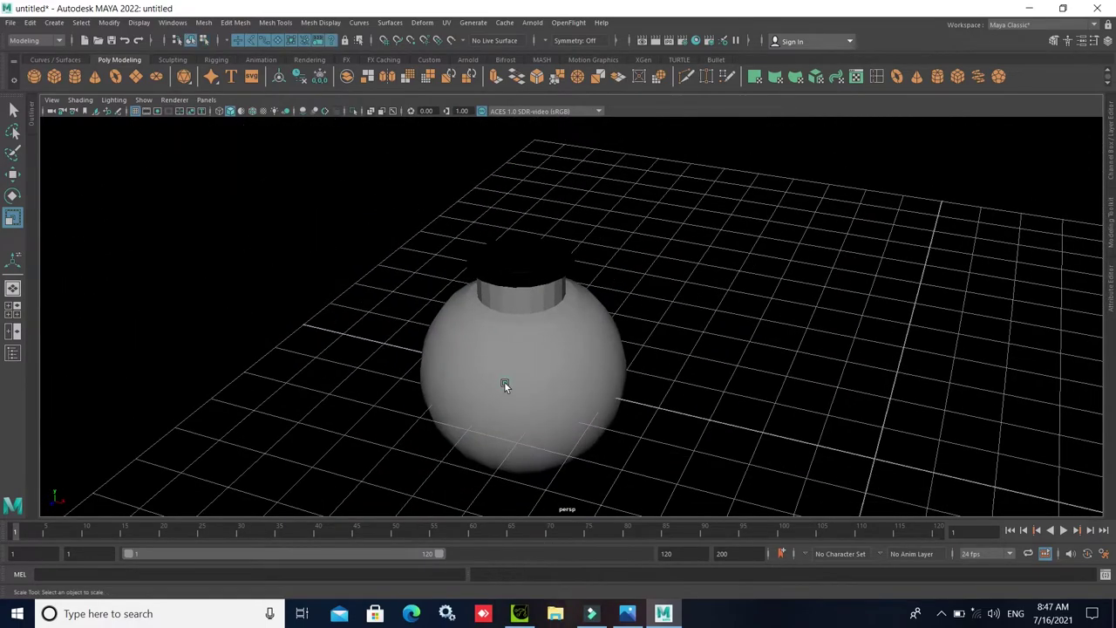
{"action": "left_click", "coordinate": [504, 385]}
{"action": "mouse_move", "coordinate": [636, 424]}
{"action": "left_mouse_down", "text": "alt"}
{"action": "mouse_move", "coordinate": [500, 393]}
{"action": "mouse_move", "coordinate": [504, 404]}
{"action": "left_mouse_up", "text": "alt"}
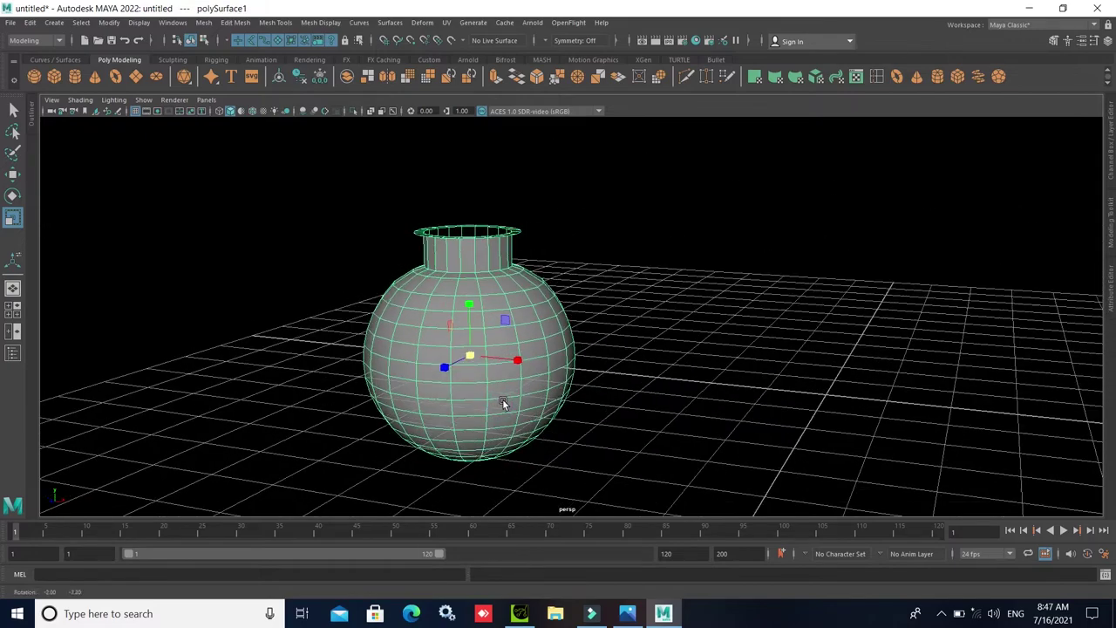
{"action": "scroll", "coordinate": [514, 429], "scroll_direction": "up", "scroll_amount": 1}
{"action": "scroll", "coordinate": [510, 416], "scroll_direction": "up", "scroll_amount": 1}
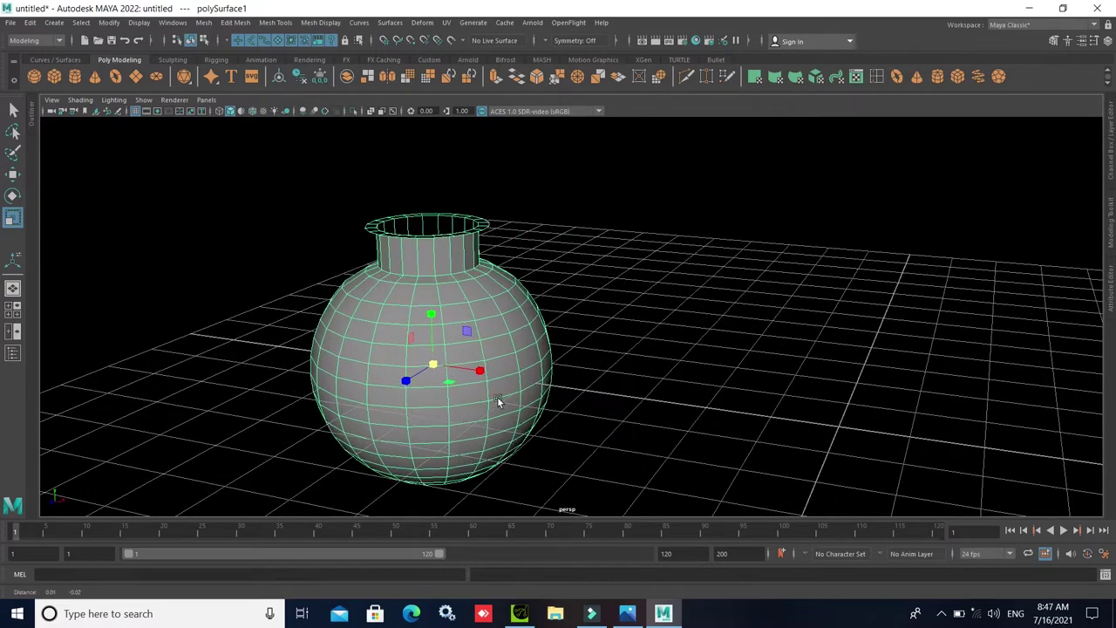
{"action": "scroll", "coordinate": [497, 402], "scroll_direction": "down", "scroll_amount": 2}
{"action": "scroll", "coordinate": [498, 406], "scroll_direction": "down", "scroll_amount": 1}
- Turn on Two Sided Lighting in the viewport and reselect the pot
{"action": "left_click", "coordinate": [114, 99]}
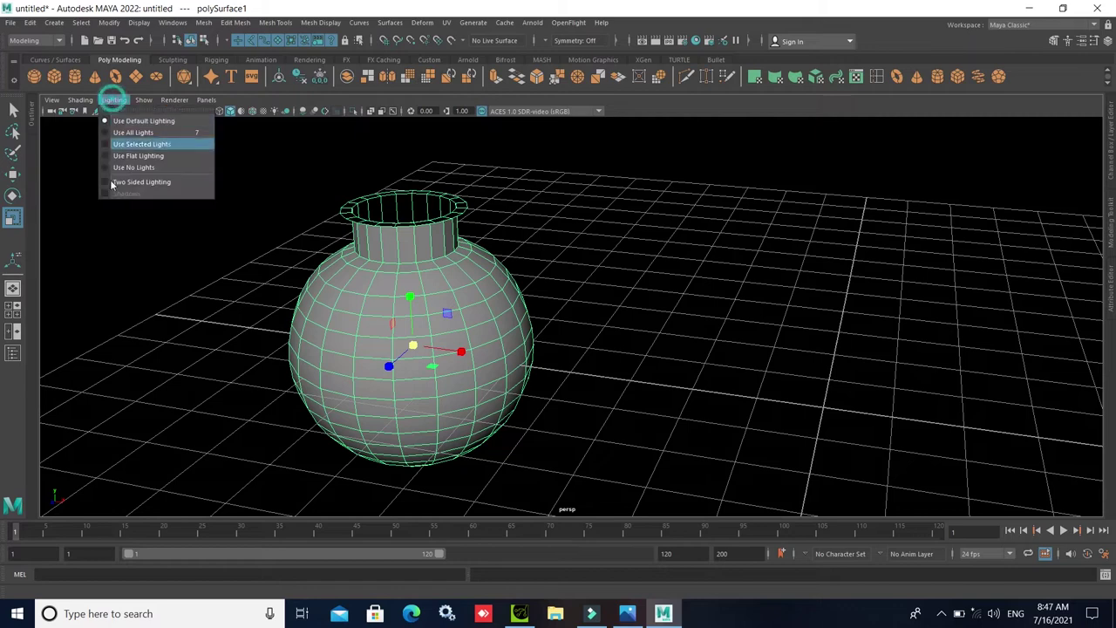
{"action": "left_click", "coordinate": [126, 182]}
{"action": "left_click", "coordinate": [764, 316]}
{"action": "left_click", "coordinate": [489, 301]}
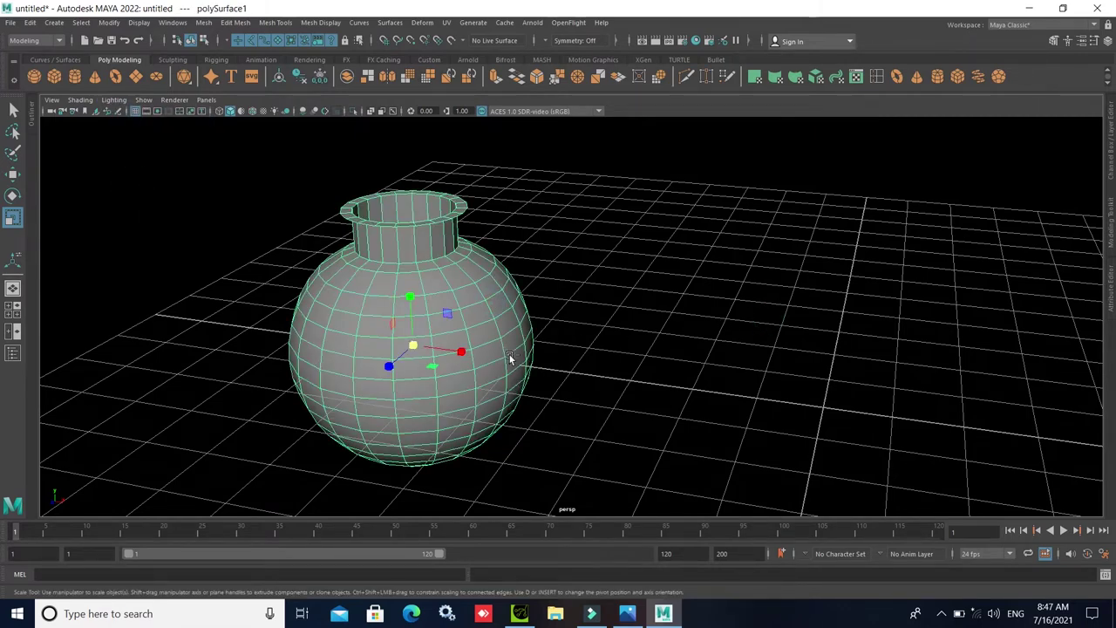
- Extrude the pot's shell and set its Thickness to 0.06, checking the neck from several angles
{"action": "key", "text": "ctrl+e"}
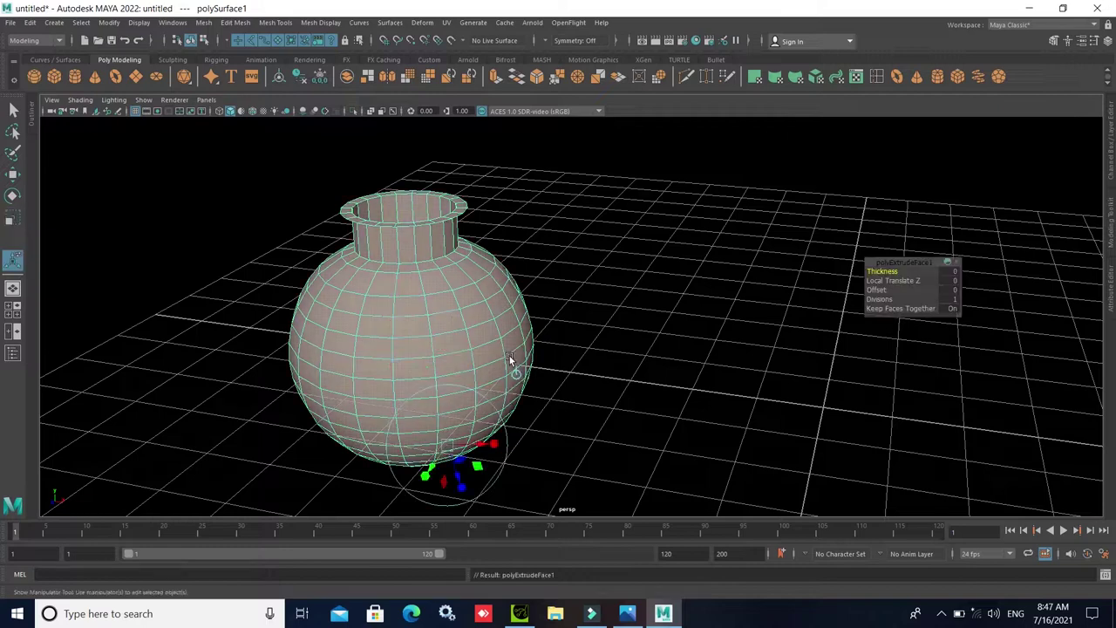
{"action": "left_click", "coordinate": [950, 273]}
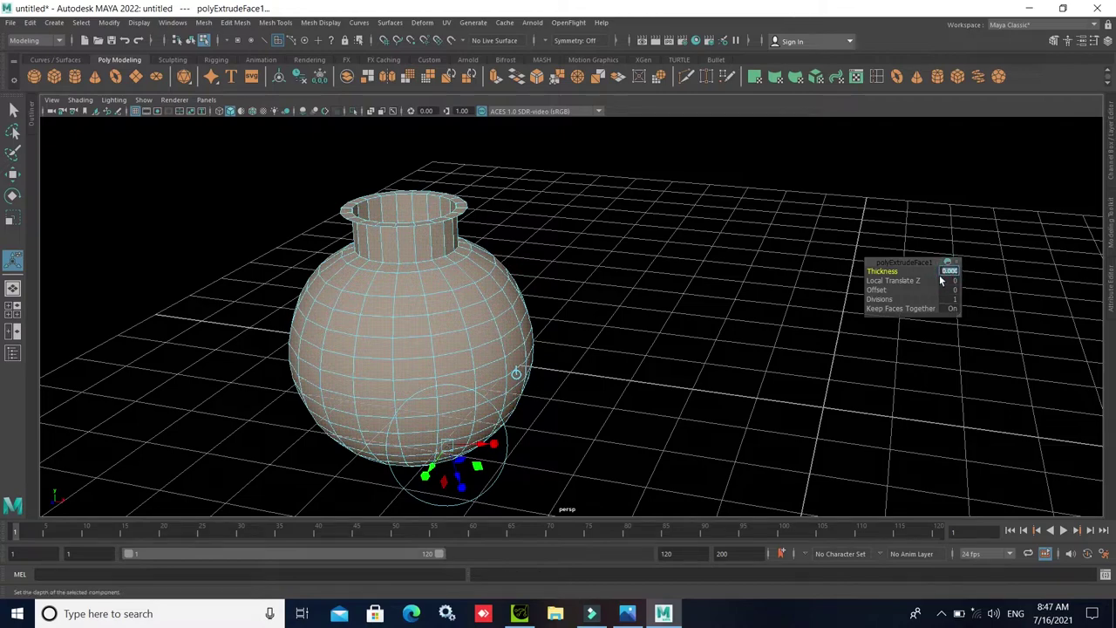
{"action": "key", "text": "Return"}
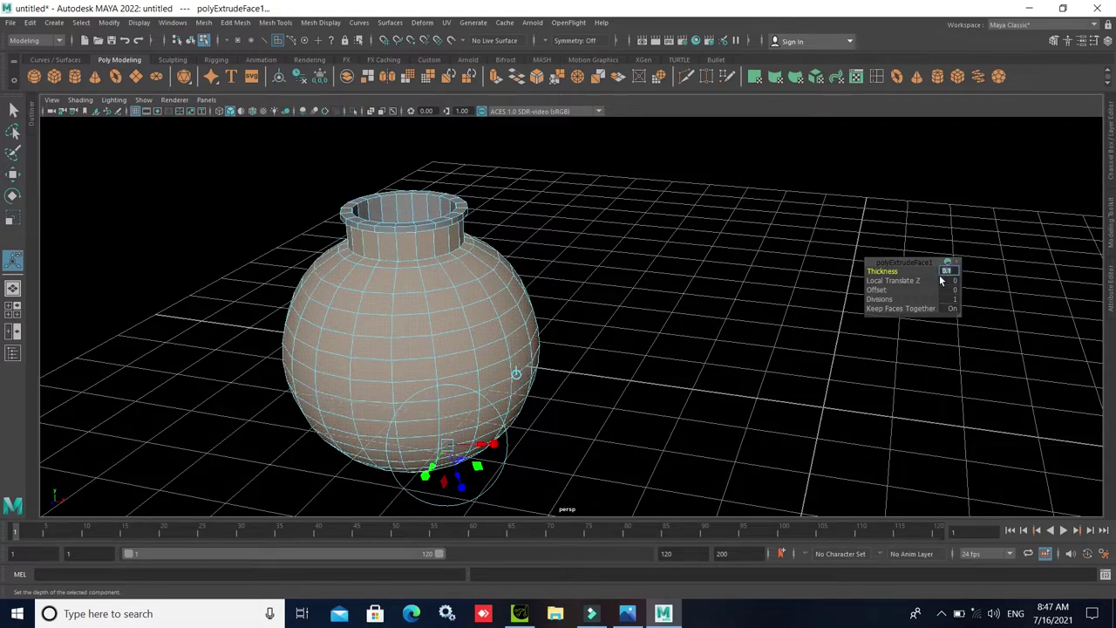
{"action": "mouse_move", "coordinate": [672, 326]}
{"action": "left_mouse_down", "text": "alt"}
{"action": "mouse_move", "coordinate": [622, 266]}
{"action": "mouse_move", "coordinate": [585, 304]}
{"action": "mouse_move", "coordinate": [560, 229]}
{"action": "left_mouse_up", "text": "alt"}
{"action": "mouse_move", "coordinate": [560, 230]}
{"action": "right_mouse_down", "text": "alt"}
{"action": "mouse_move", "coordinate": [600, 397]}
{"action": "mouse_move", "coordinate": [593, 369]}
{"action": "mouse_move", "coordinate": [610, 349]}
{"action": "right_mouse_up", "text": "alt"}
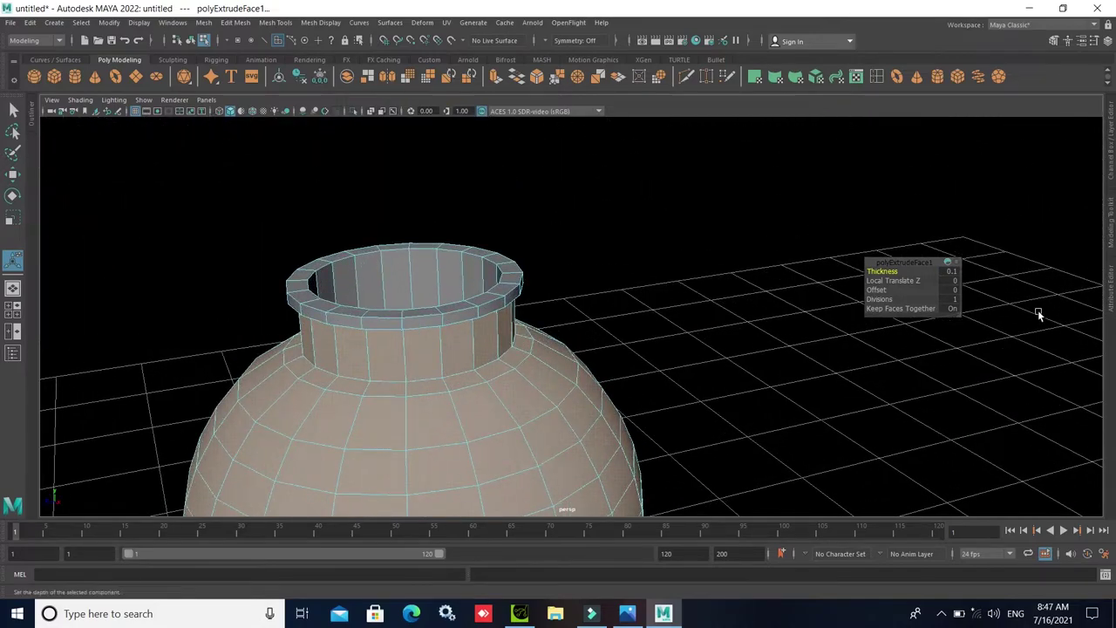
{"action": "left_click", "coordinate": [950, 271]}
{"action": "type", "text": "0.06"}
{"action": "key", "text": "Return"}
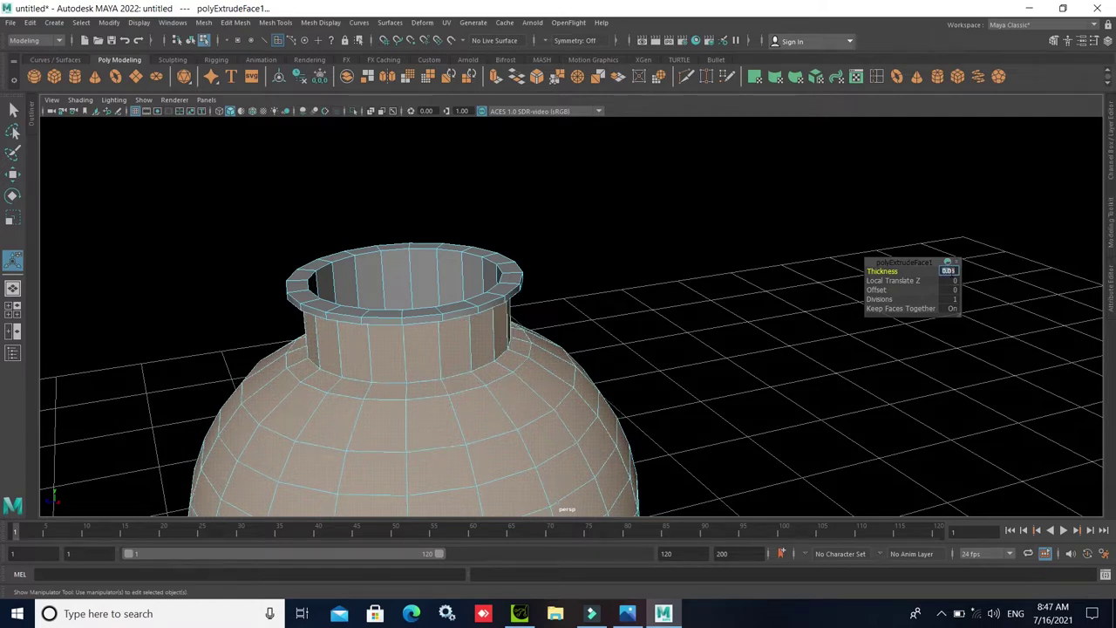
{"action": "mouse_move", "coordinate": [568, 333]}
{"action": "left_mouse_down", "text": "alt"}
{"action": "mouse_move", "coordinate": [513, 306]}
{"action": "mouse_move", "coordinate": [544, 411]}
{"action": "left_mouse_up", "text": "alt"}
{"action": "mouse_move", "coordinate": [543, 410]}
{"action": "right_mouse_down", "text": "alt"}
{"action": "mouse_move", "coordinate": [505, 297]}
{"action": "mouse_move", "coordinate": [562, 278]}
{"action": "right_mouse_up", "text": "alt"}
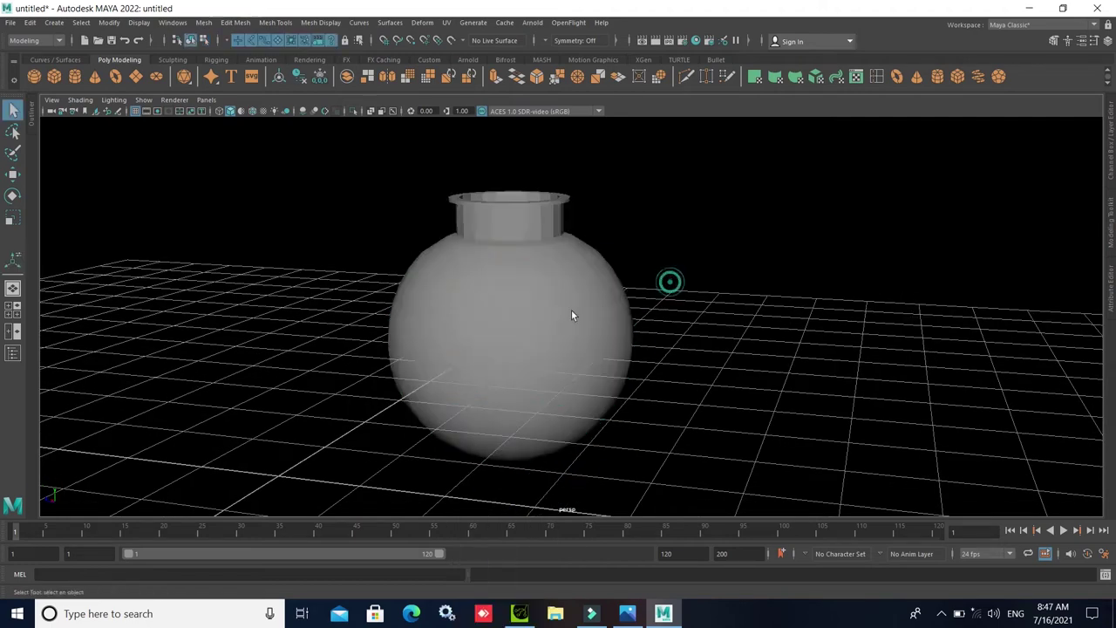
- Give the pot shaded display (5) and smooth mesh preview (3), then look down into it
{"action": "left_click", "coordinate": [550, 313]}
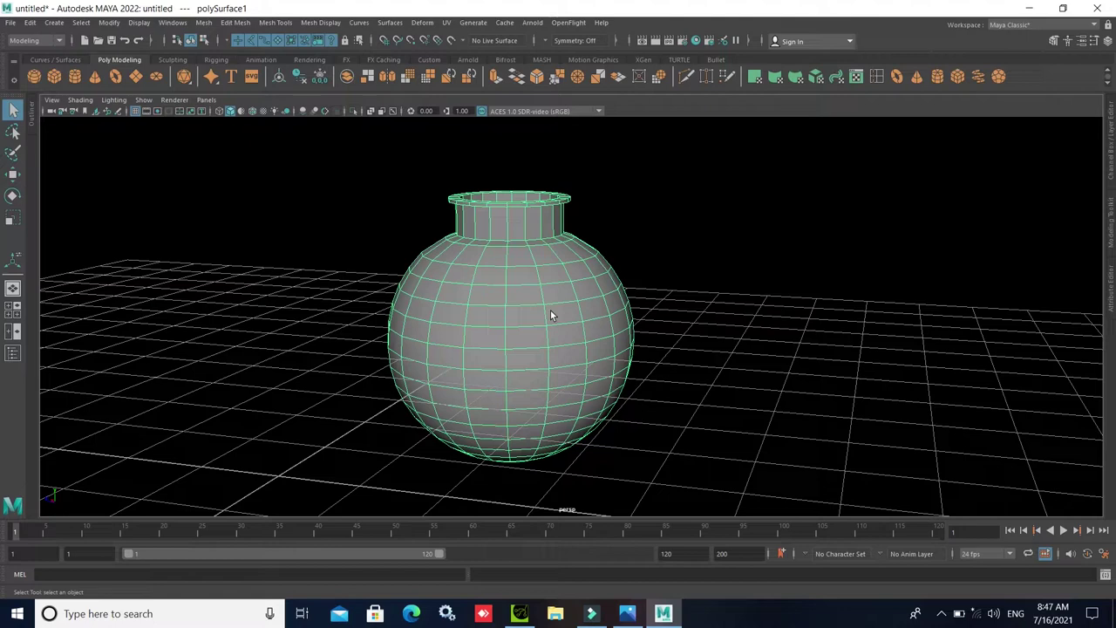
{"action": "key", "text": "5"}
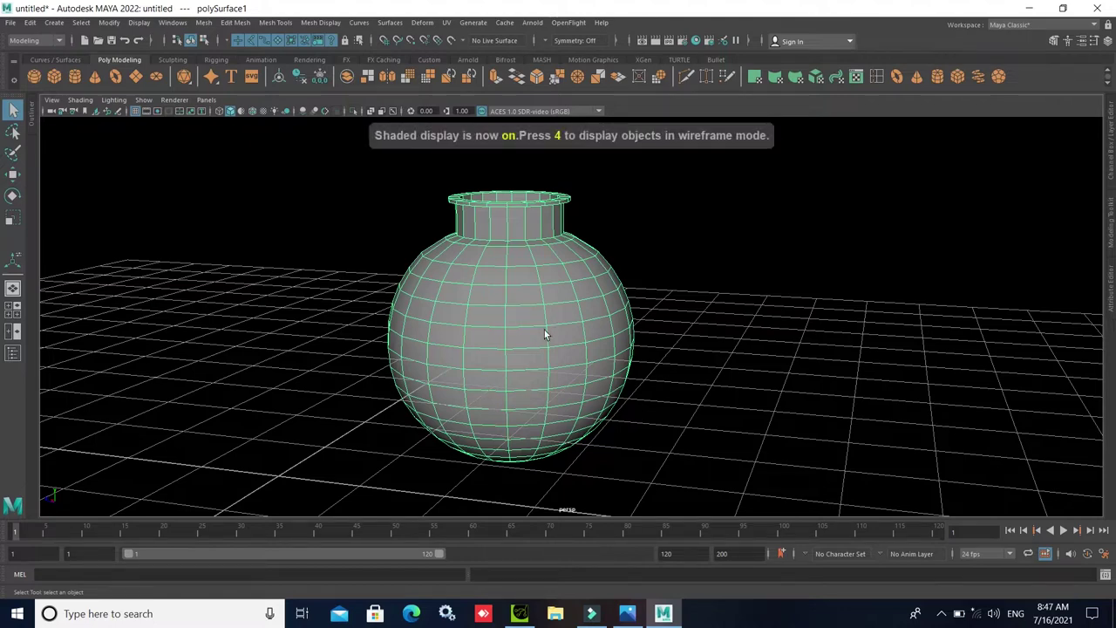
{"action": "scroll", "coordinate": [544, 330], "scroll_direction": "down", "scroll_amount": 3}
{"action": "left_click", "coordinate": [703, 323]}
{"action": "scroll", "coordinate": [478, 351], "scroll_direction": "up", "scroll_amount": 4}
{"action": "key", "text": "ctrl+z"}
{"action": "key", "text": "ctrl+z"}
{"action": "key", "text": "ctrl+z"}
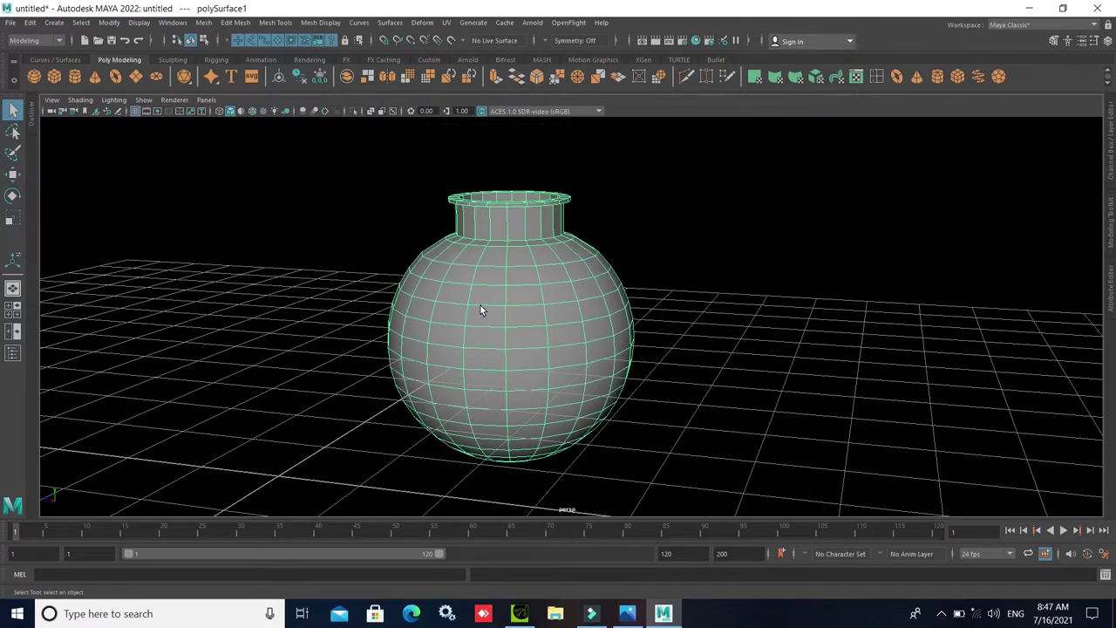
{"action": "key", "text": "3"}
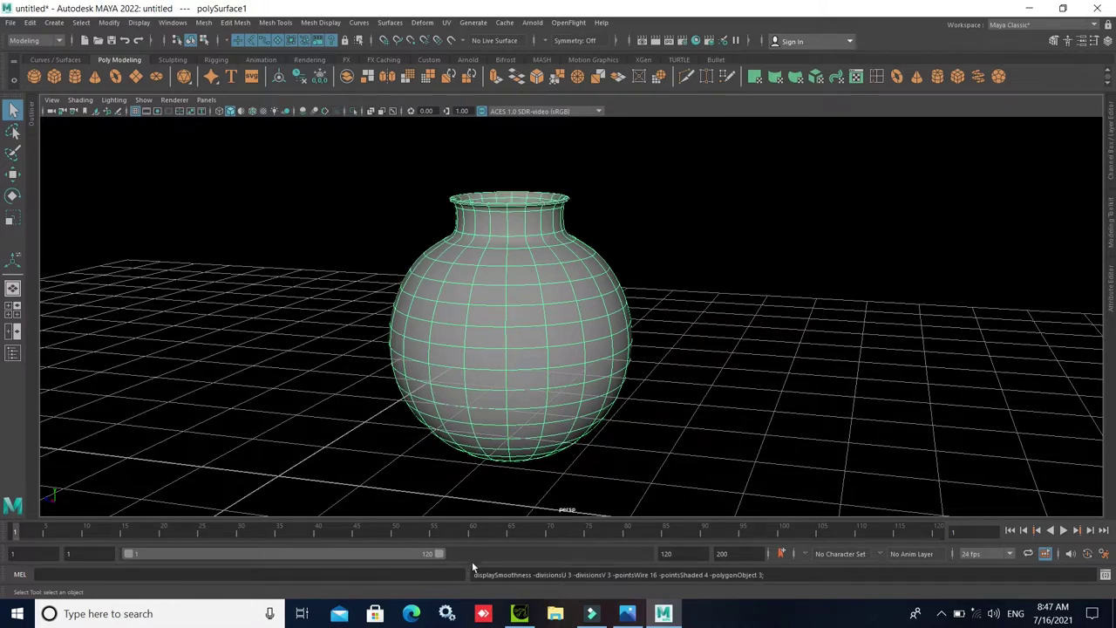
{"action": "left_click", "coordinate": [791, 376]}
{"action": "mouse_move", "coordinate": [612, 332]}
{"action": "left_mouse_down", "text": "alt"}
{"action": "mouse_move", "coordinate": [568, 364]}
{"action": "mouse_move", "coordinate": [598, 385]}
{"action": "mouse_move", "coordinate": [570, 331]}
{"action": "mouse_move", "coordinate": [568, 344]}
{"action": "mouse_move", "coordinate": [493, 354]}
{"action": "left_mouse_up", "text": "alt"}
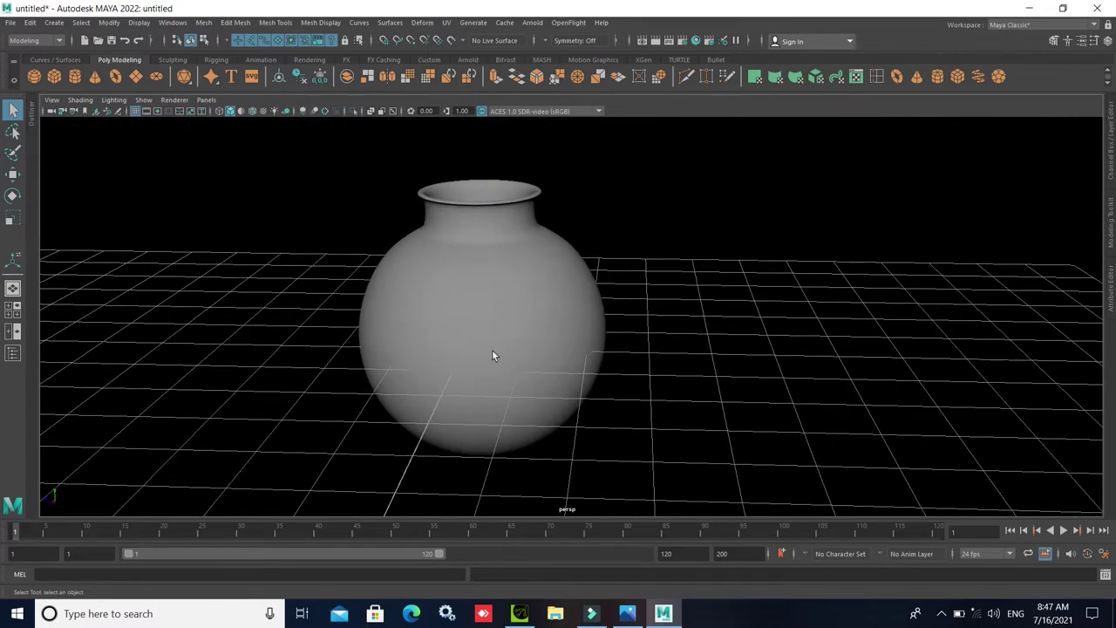
{"action": "left_click", "coordinate": [492, 351]}
- Squash the pot slightly in height and move it toward the far left of the grid
{"action": "left_click", "coordinate": [12, 218]}
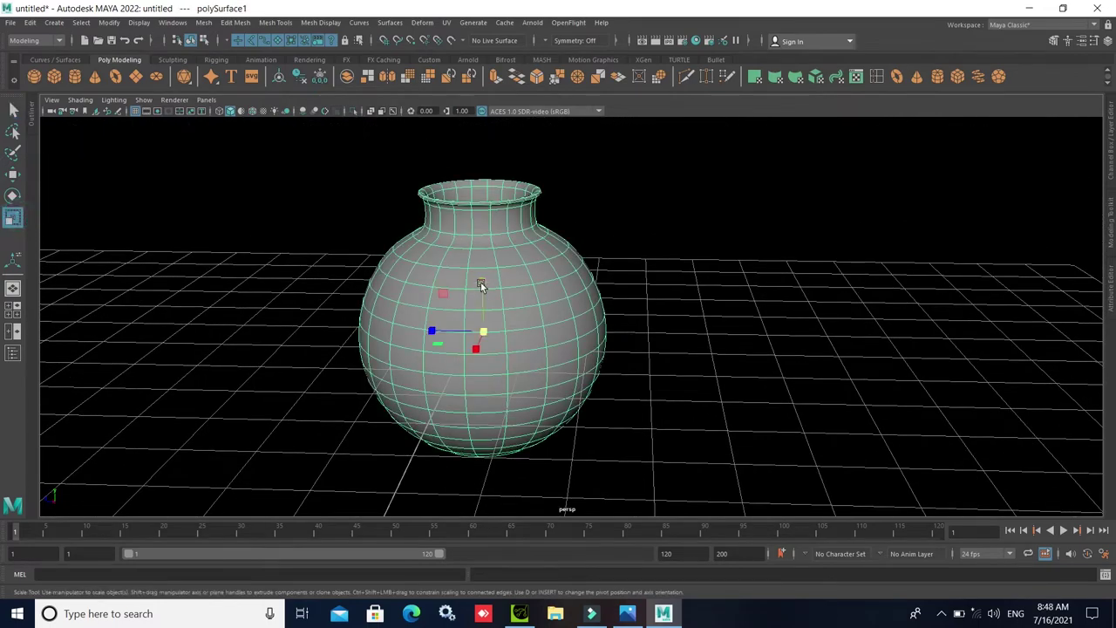
{"action": "left_click_drag", "start_coordinate": [480, 286], "coordinate": [478, 287]}
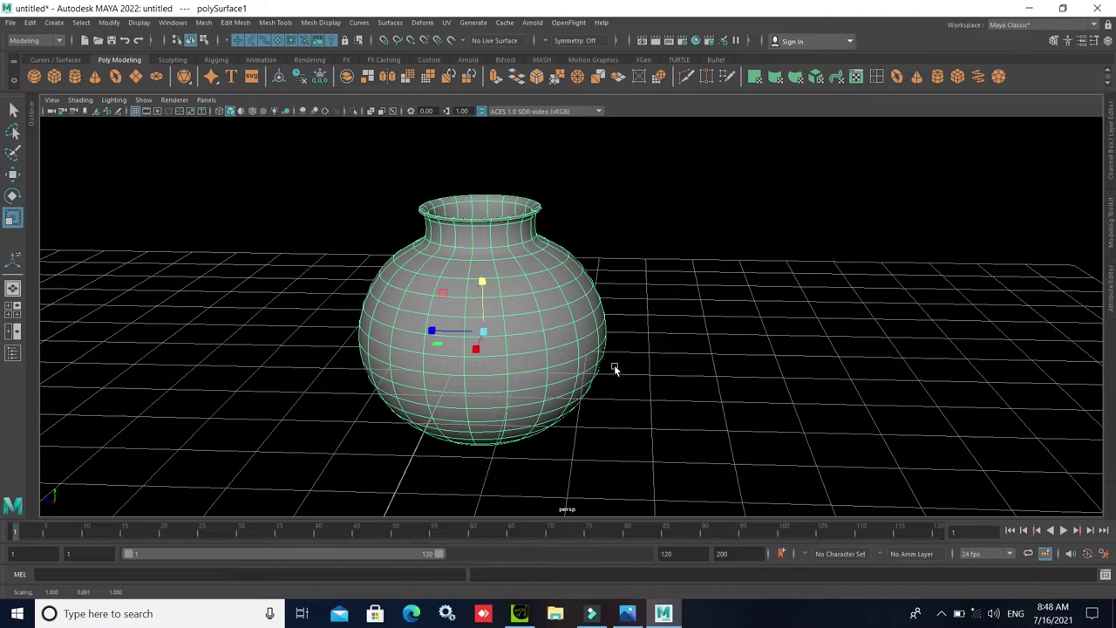
{"action": "left_click_drag", "start_coordinate": [615, 370], "coordinate": [573, 441], "text": "alt"}
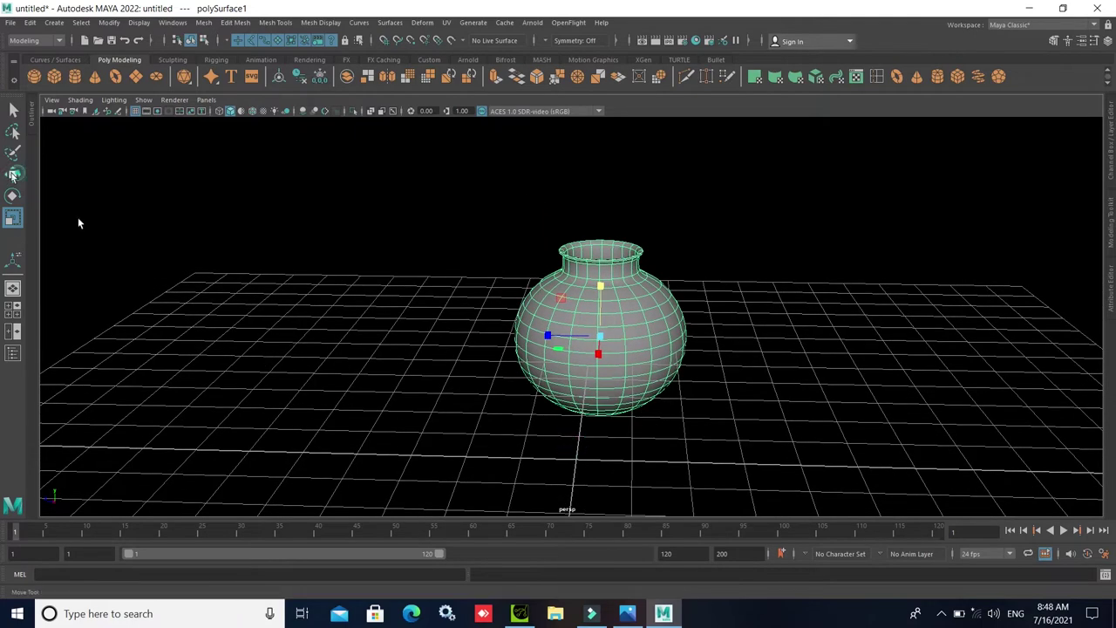
{"action": "left_click", "coordinate": [13, 174]}
{"action": "left_click_drag", "start_coordinate": [542, 336], "coordinate": [150, 333]}
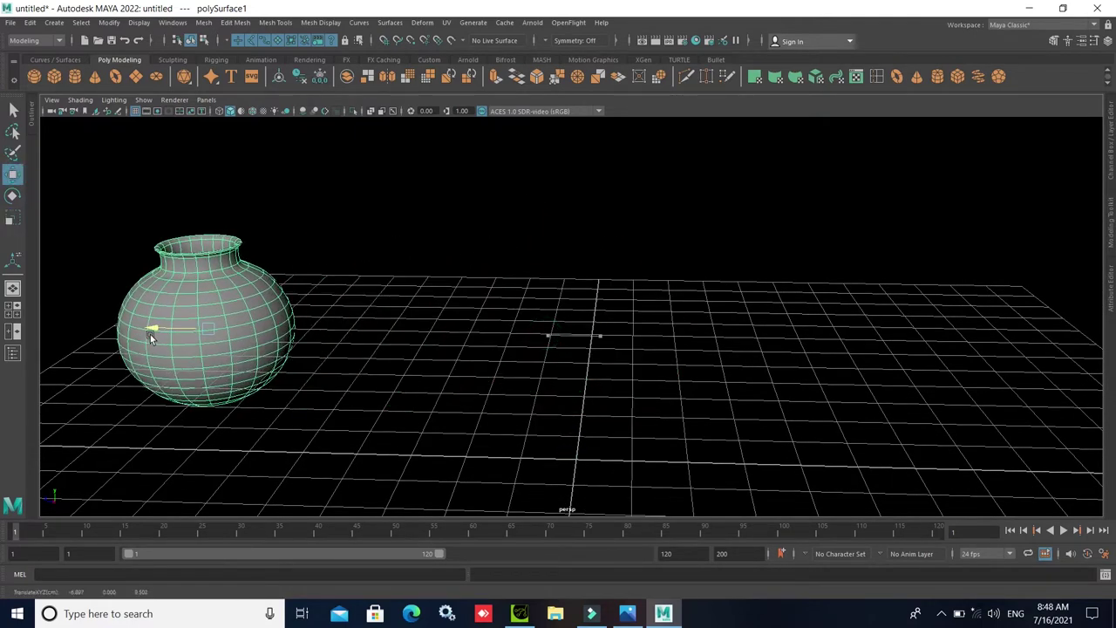
- Lift the pot upward, deselect it, and activate the Poly Sphere tool
{"action": "left_click", "coordinate": [332, 448]}
{"action": "scroll", "coordinate": [112, 439], "scroll_direction": "up", "scroll_amount": 3}
{"action": "mouse_move", "coordinate": [111, 438]}
{"action": "left_mouse_down", "text": "alt"}
{"action": "mouse_move", "coordinate": [369, 421]}
{"action": "mouse_move", "coordinate": [401, 401]}
{"action": "mouse_move", "coordinate": [379, 399]}
{"action": "mouse_move", "coordinate": [381, 450]}
{"action": "left_mouse_up", "text": "alt"}
{"action": "left_click", "coordinate": [307, 350]}
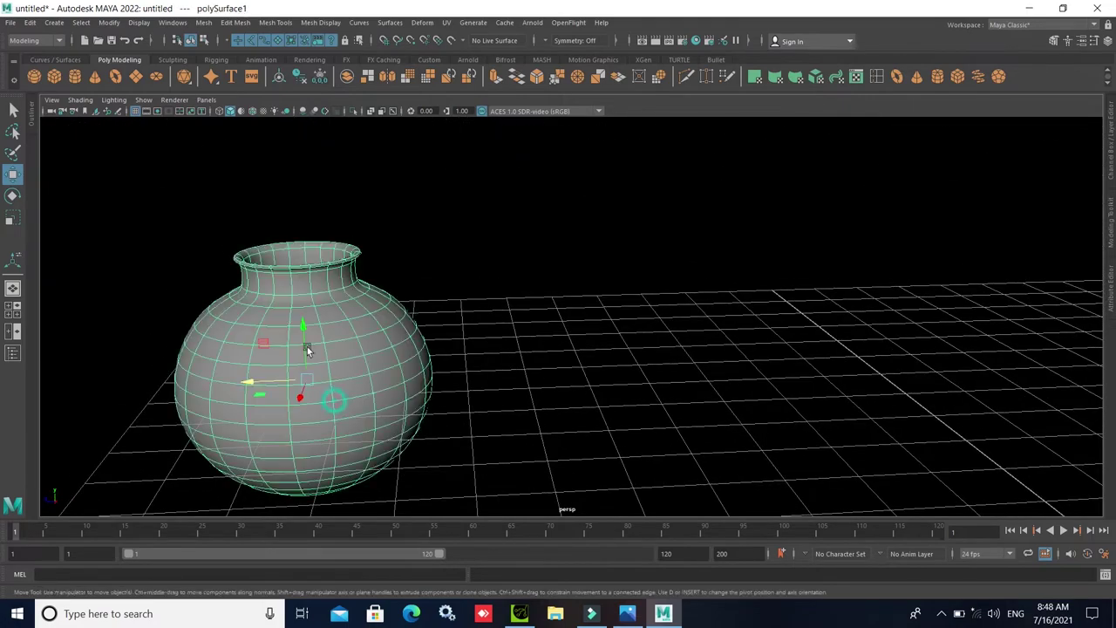
{"action": "left_click_drag", "start_coordinate": [304, 327], "coordinate": [299, 236]}
{"action": "mouse_move", "coordinate": [337, 317]}
{"action": "left_mouse_down", "text": "alt"}
{"action": "mouse_move", "coordinate": [611, 415]}
{"action": "mouse_move", "coordinate": [424, 444]}
{"action": "mouse_move", "coordinate": [444, 461]}
{"action": "mouse_move", "coordinate": [597, 385]}
{"action": "mouse_move", "coordinate": [510, 392]}
{"action": "left_mouse_up", "text": "alt"}
{"action": "left_click", "coordinate": [611, 416]}
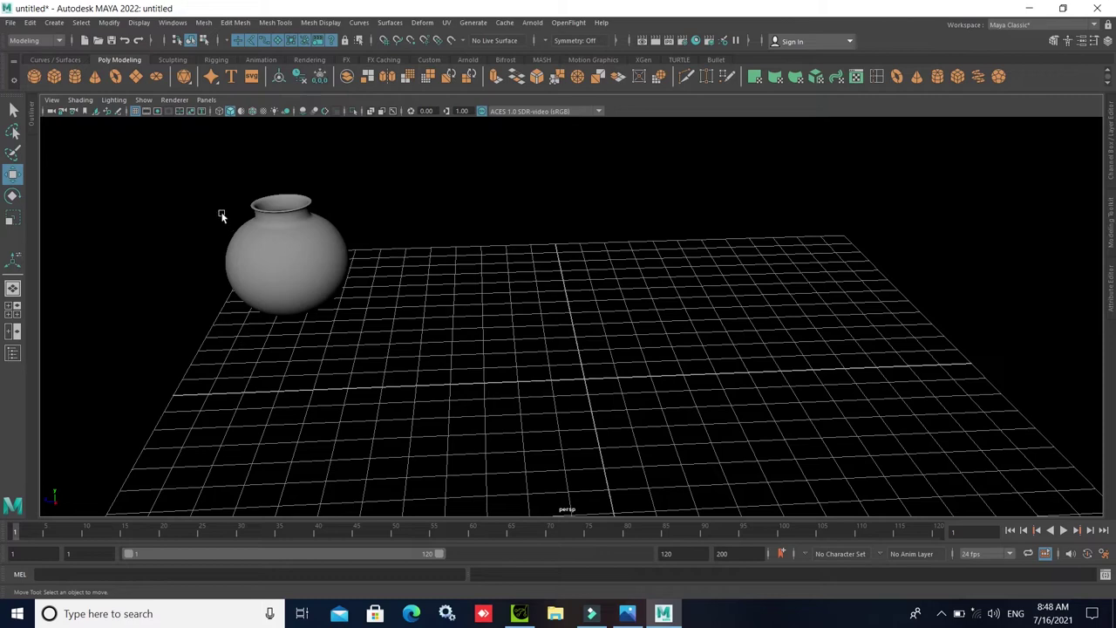
{"action": "left_click", "coordinate": [34, 76]}
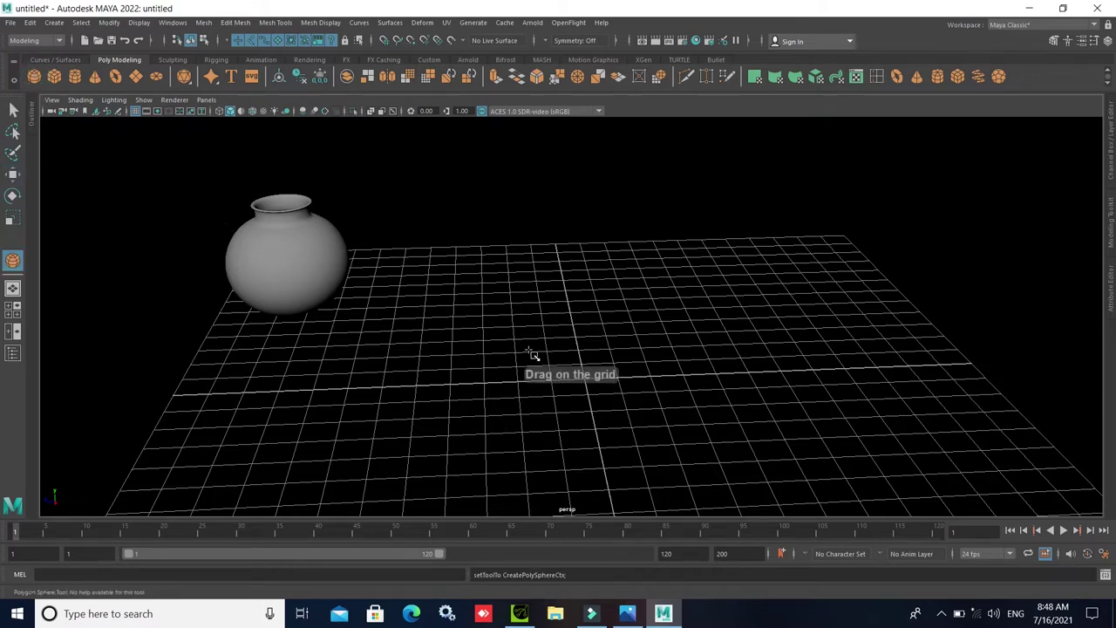
- Draw pSphere2 beside the pot and set its Subdivisions Axis to 50
{"action": "mouse_move", "coordinate": [530, 353]}
{"action": "left_mouse_down"}
{"action": "mouse_move", "coordinate": [578, 385]}
{"action": "mouse_move", "coordinate": [537, 315]}
{"action": "mouse_move", "coordinate": [500, 315]}
{"action": "left_mouse_up"}
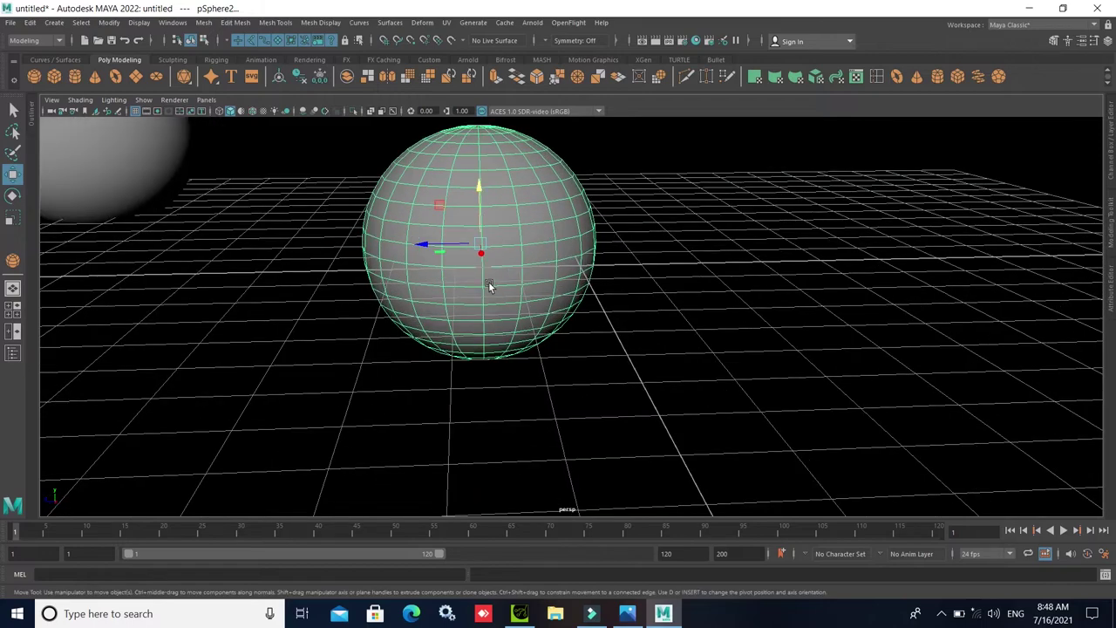
{"action": "left_click_drag", "start_coordinate": [568, 336], "coordinate": [535, 416], "text": "alt"}
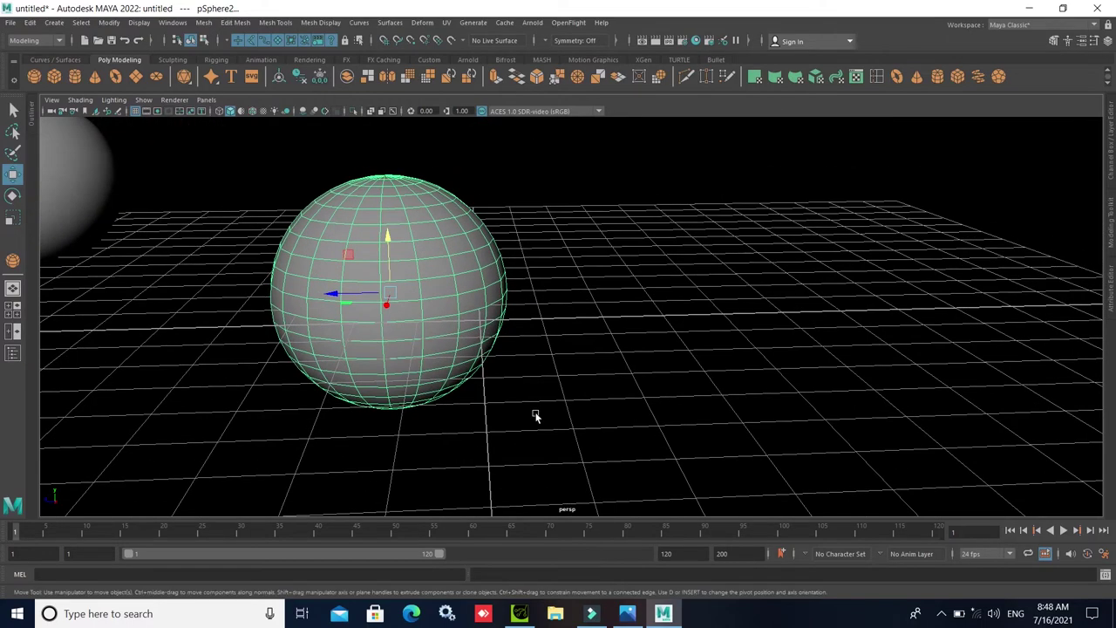
{"action": "left_click", "coordinate": [1112, 164]}
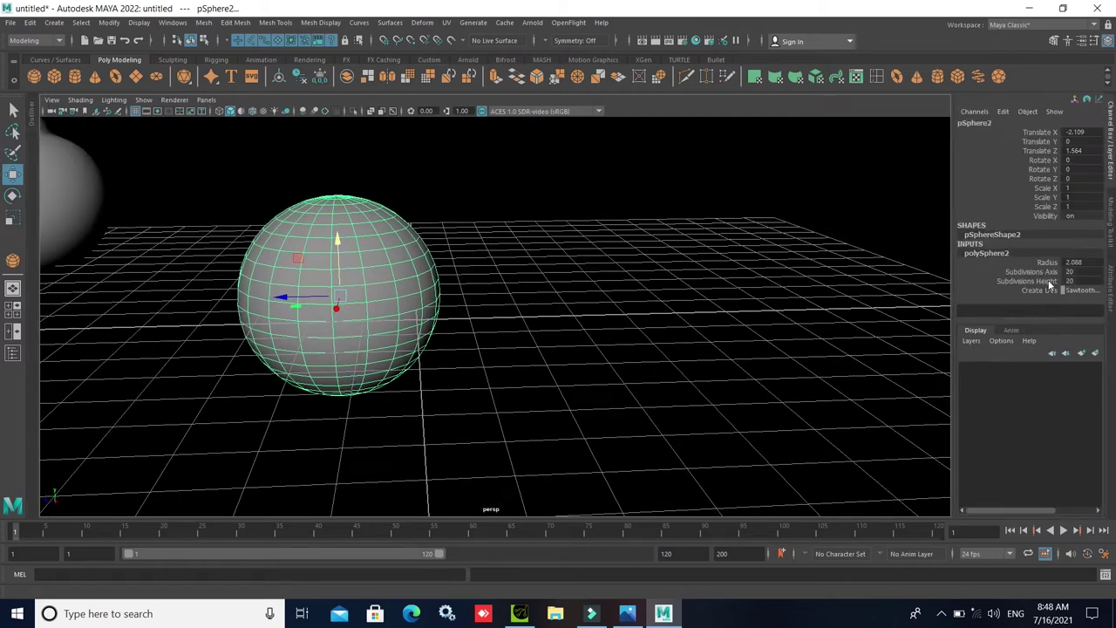
{"action": "left_click", "coordinate": [1038, 272]}
{"action": "middle_click_drag", "start_coordinate": [570, 309], "coordinate": [758, 324]}
- Select the sphere's middle equator edge loop in Edge mode
{"action": "mouse_move", "coordinate": [515, 372]}
{"action": "left_mouse_down", "text": "alt"}
{"action": "mouse_move", "coordinate": [553, 368]}
{"action": "mouse_move", "coordinate": [542, 361]}
{"action": "left_mouse_up", "text": "alt"}
{"action": "scroll", "coordinate": [546, 300], "scroll_direction": "up", "scroll_amount": 2}
{"action": "right_click", "coordinate": [547, 297]}
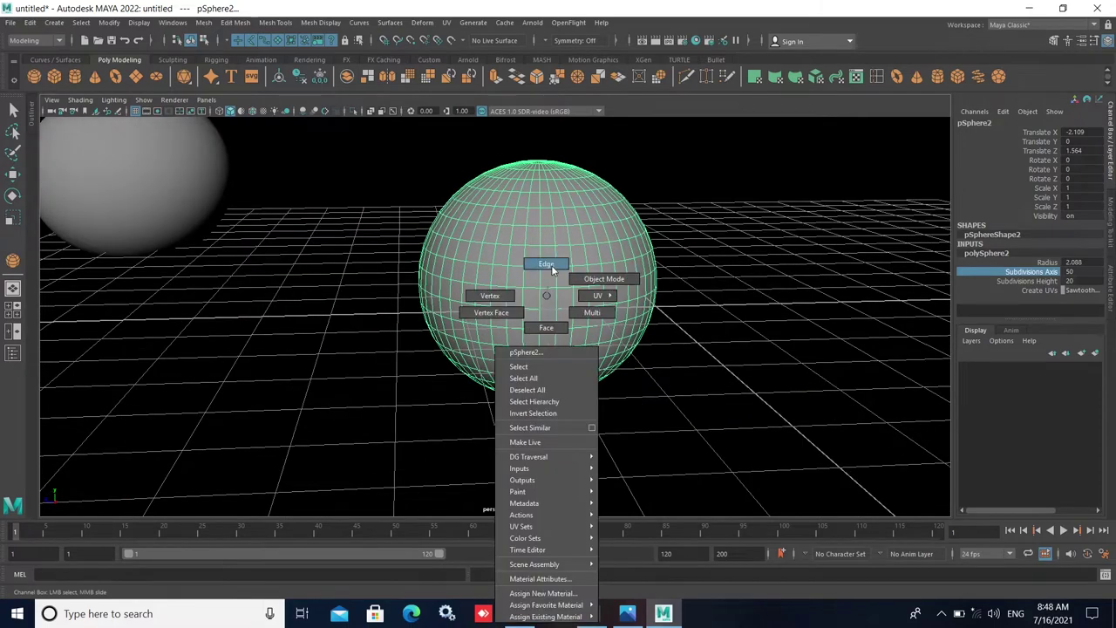
{"action": "left_click", "coordinate": [545, 263]}
{"action": "scroll", "coordinate": [561, 369], "scroll_direction": "up", "scroll_amount": 2}
{"action": "scroll", "coordinate": [560, 368], "scroll_direction": "up", "scroll_amount": 2}
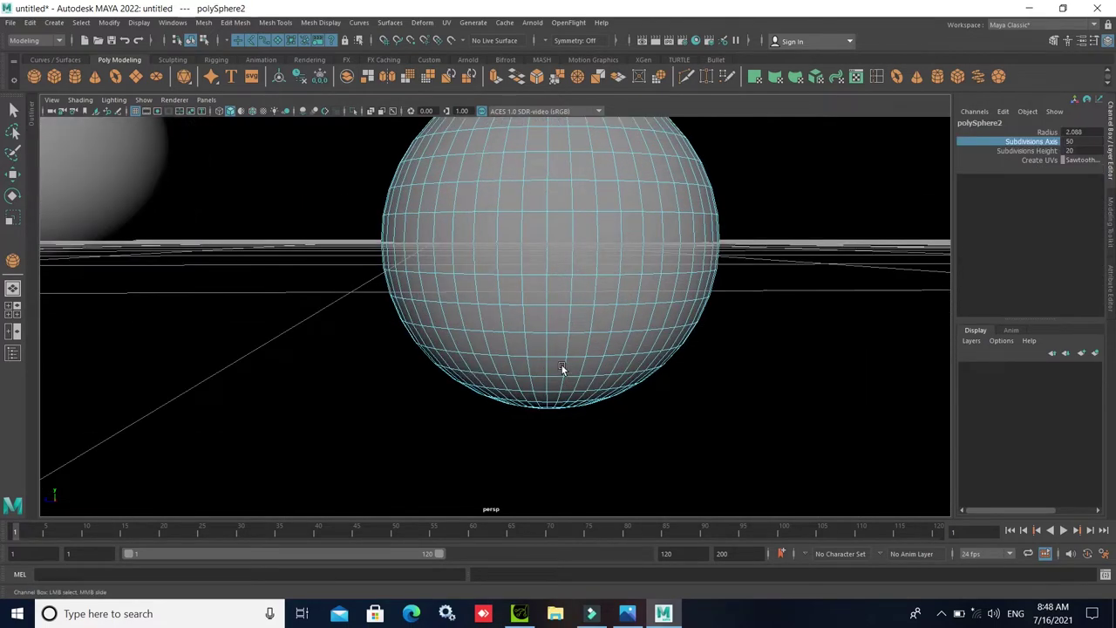
{"action": "left_click", "coordinate": [588, 274]}
{"action": "key", "text": "w"}
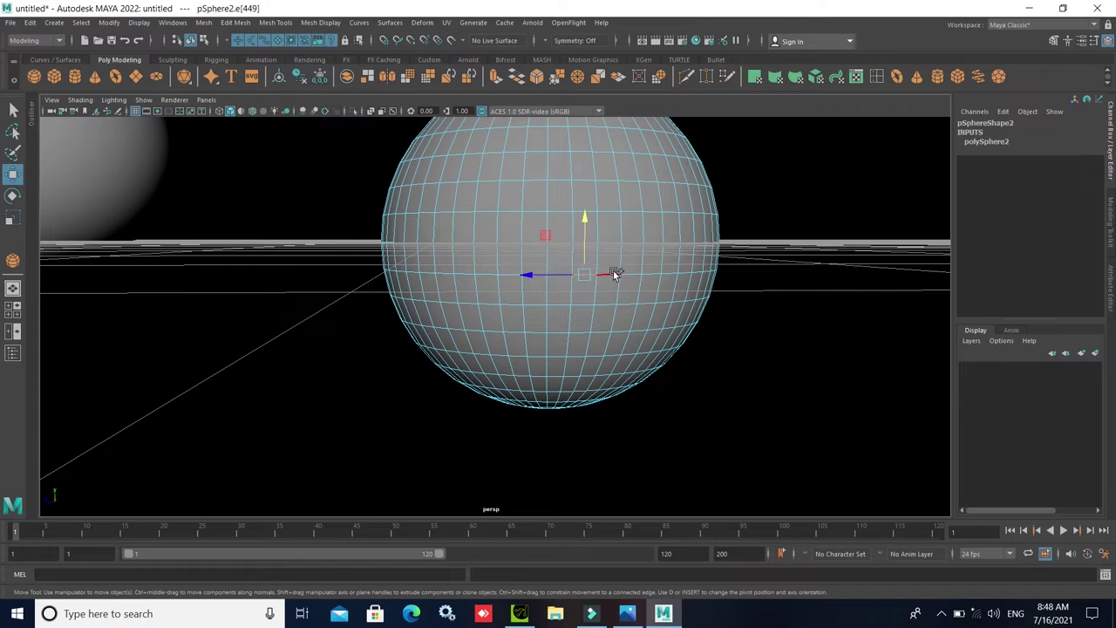
{"action": "double_click", "coordinate": [614, 275]}
- Detach the sphere along that loop with Edit Mesh > Detach and return to object selection
{"action": "scroll", "coordinate": [593, 295], "scroll_direction": "down", "scroll_amount": 2}
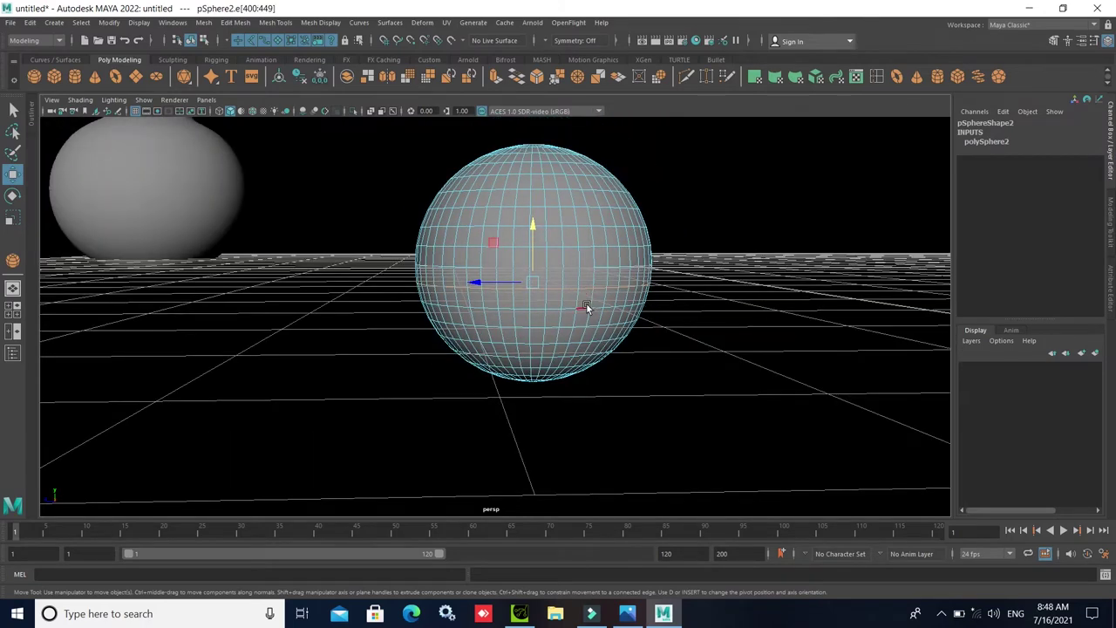
{"action": "left_click", "coordinate": [235, 22]}
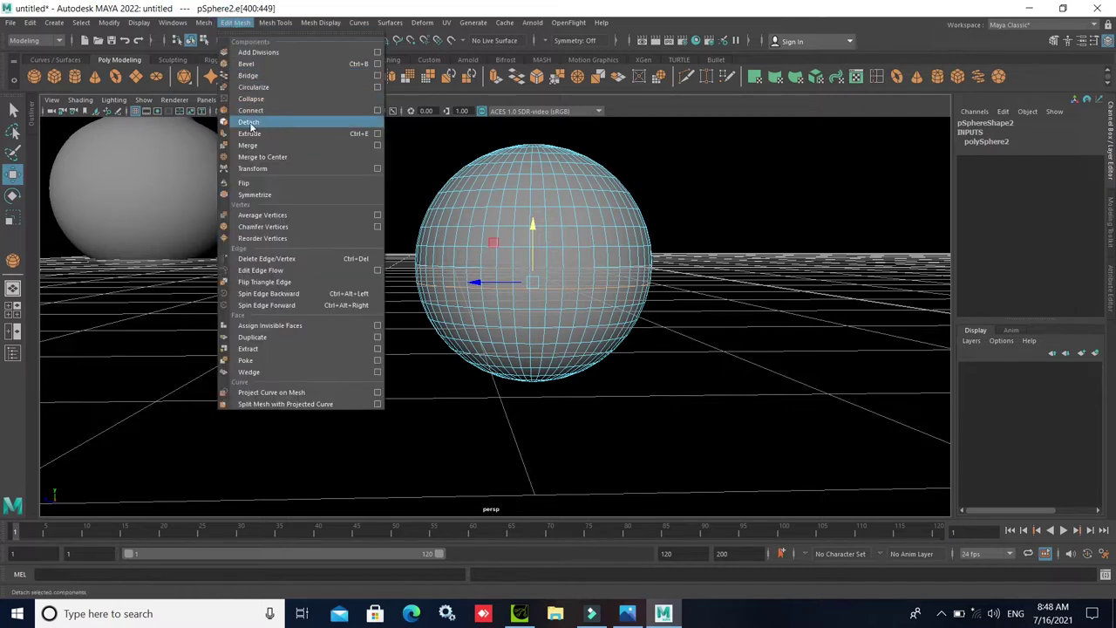
{"action": "left_click", "coordinate": [250, 123]}
{"action": "right_click_drag", "start_coordinate": [561, 236], "coordinate": [598, 223]}
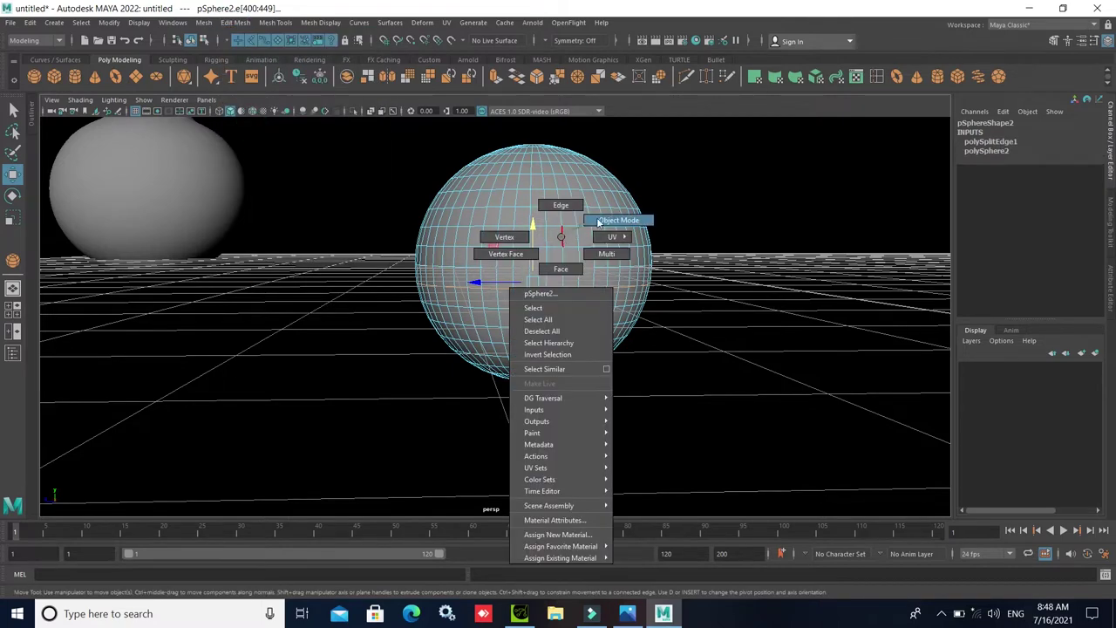
{"action": "left_click", "coordinate": [587, 291]}
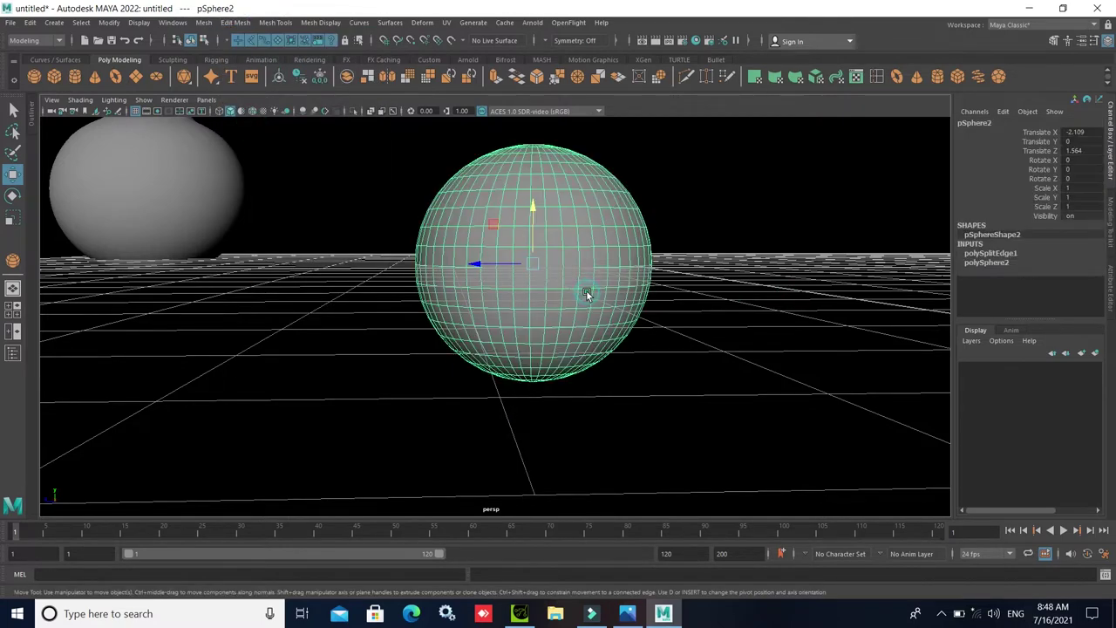
- Separate the sphere into two halves and delete the top half
{"action": "left_click", "coordinate": [203, 22]}
{"action": "left_click", "coordinate": [235, 76]}
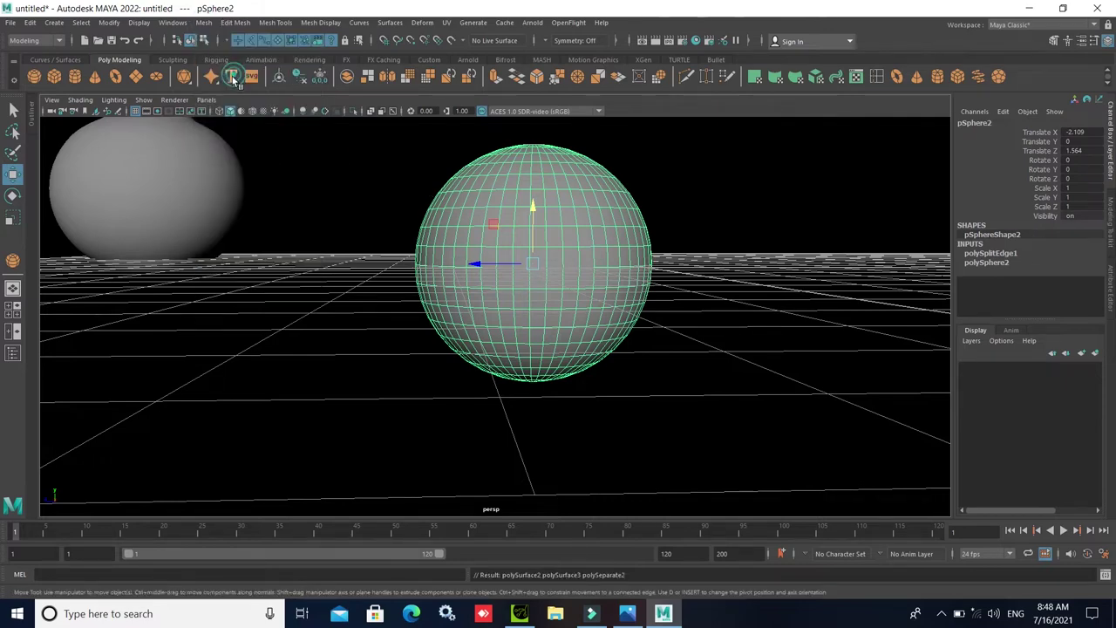
{"action": "left_click", "coordinate": [660, 393]}
{"action": "left_click", "coordinate": [537, 236]}
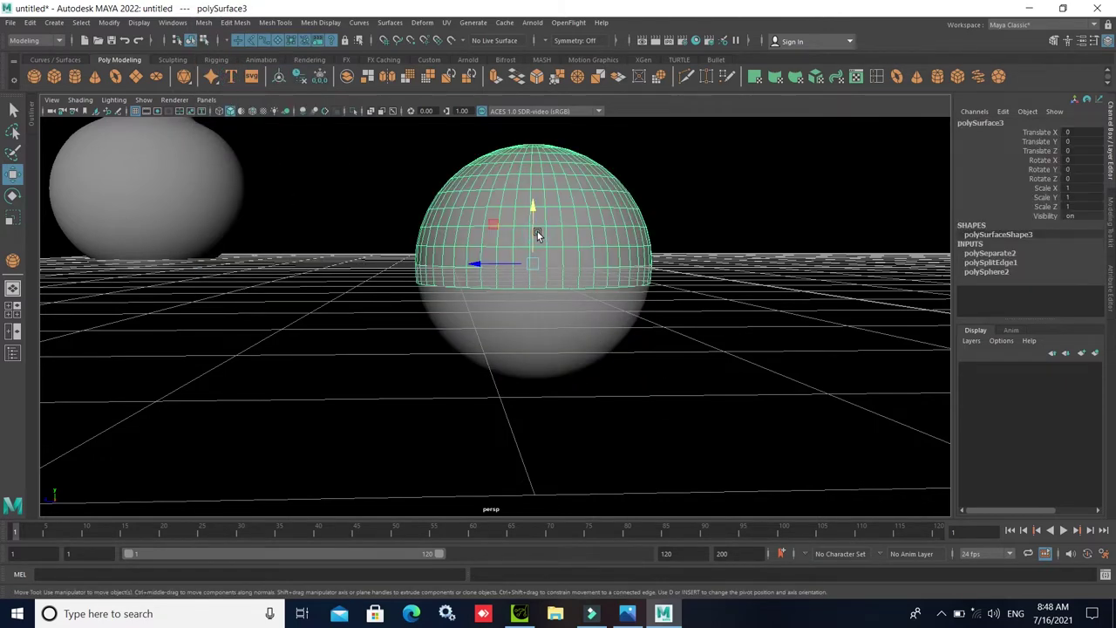
{"action": "key", "text": "Delete"}
- Select the remaining bowl, raise it above the grid and zoom in on it
{"action": "left_click_drag", "start_coordinate": [556, 307], "coordinate": [530, 378], "text": "alt"}
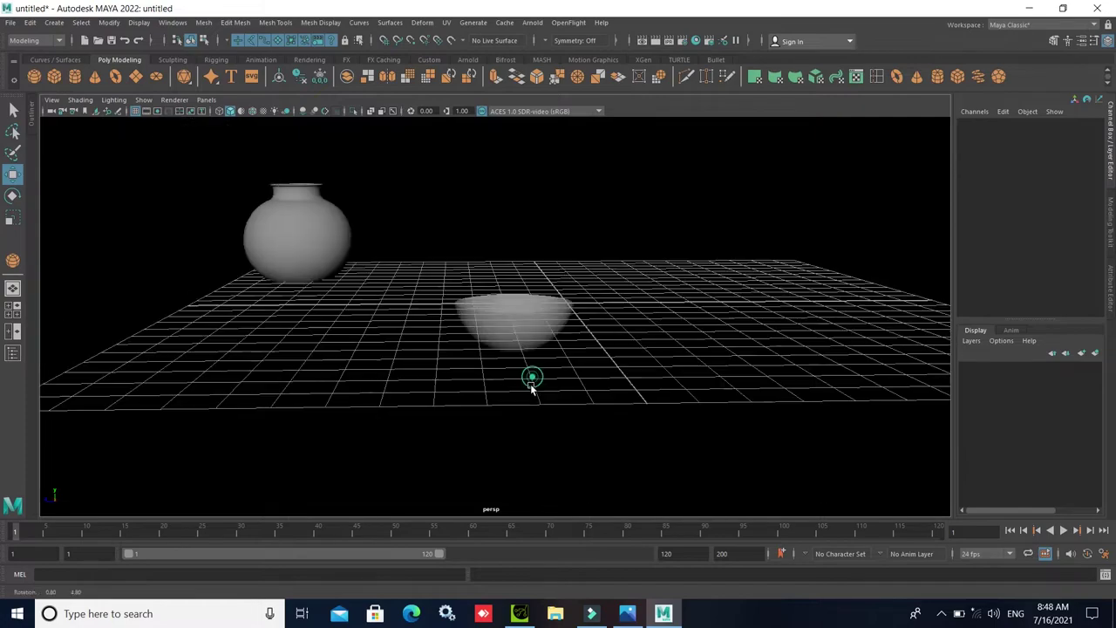
{"action": "mouse_move", "coordinate": [530, 379]}
{"action": "right_mouse_down", "text": "alt"}
{"action": "mouse_move", "coordinate": [564, 444]}
{"action": "mouse_move", "coordinate": [557, 384]}
{"action": "right_mouse_up", "text": "alt"}
{"action": "left_click", "coordinate": [556, 385]}
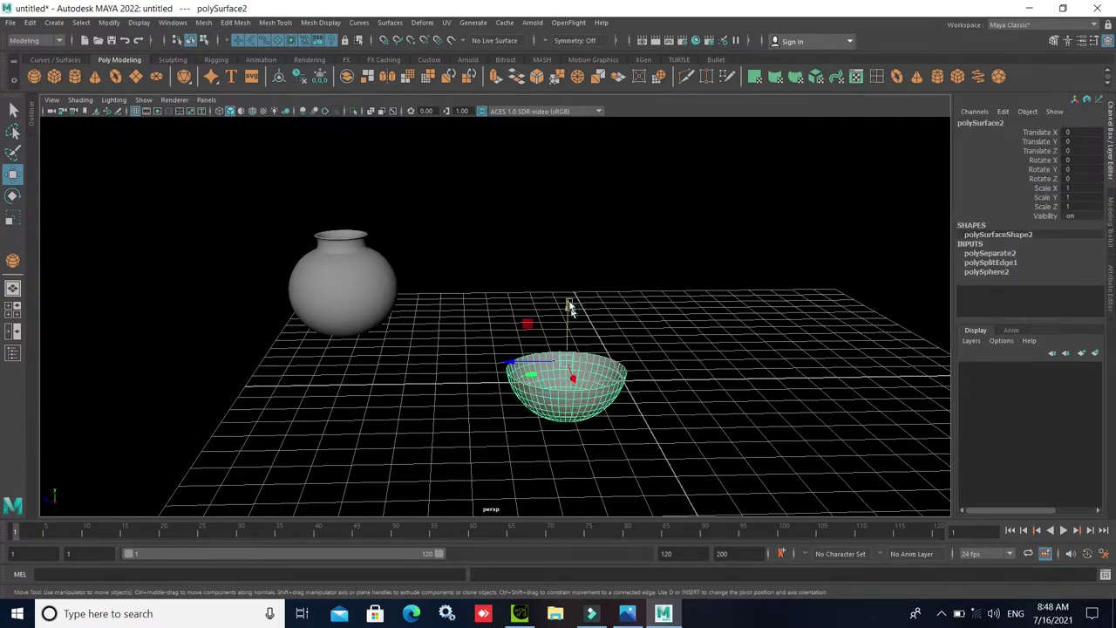
{"action": "left_click_drag", "start_coordinate": [567, 303], "coordinate": [566, 253]}
{"action": "right_click_drag", "start_coordinate": [567, 253], "coordinate": [570, 349], "text": "alt"}
{"action": "middle_click_drag", "start_coordinate": [570, 349], "coordinate": [497, 369], "text": "alt"}
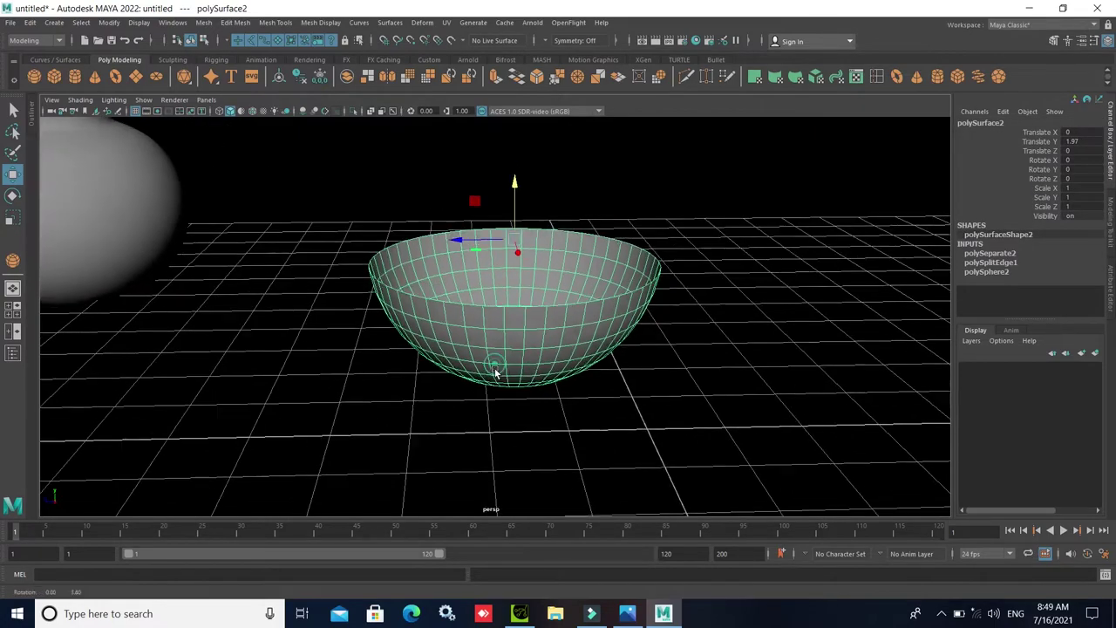
{"action": "mouse_move", "coordinate": [498, 369]}
{"action": "right_mouse_down", "text": "alt"}
{"action": "mouse_move", "coordinate": [511, 367]}
{"action": "mouse_move", "coordinate": [500, 388]}
{"action": "right_mouse_up", "text": "alt"}
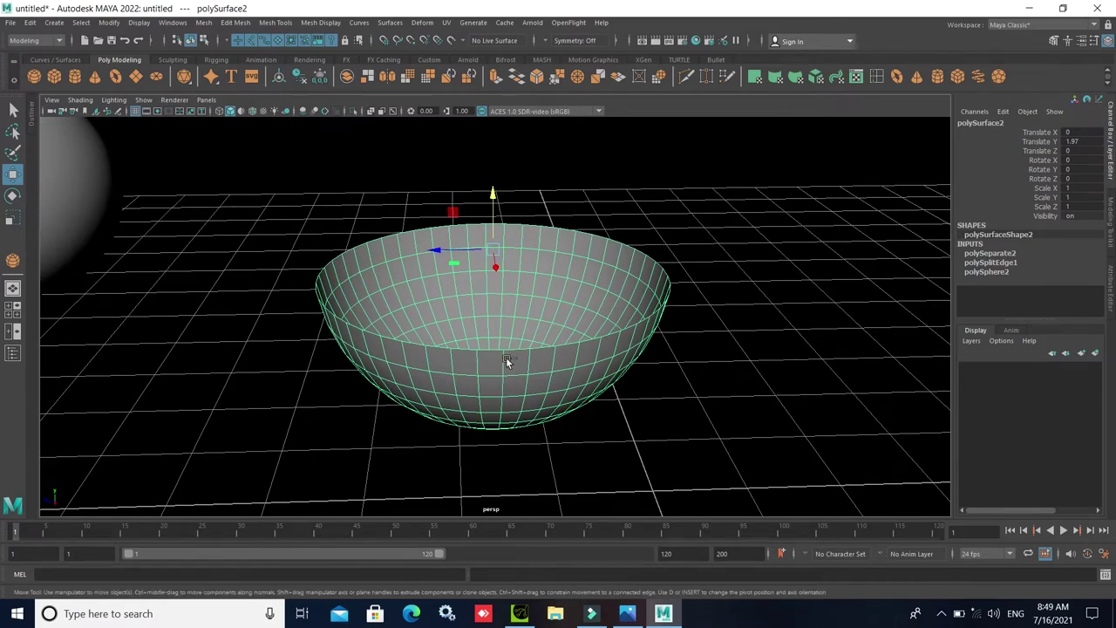
- Extrude the bowl with a Thickness of 0.1 and look down into it
{"action": "key", "text": "ctrl+e"}
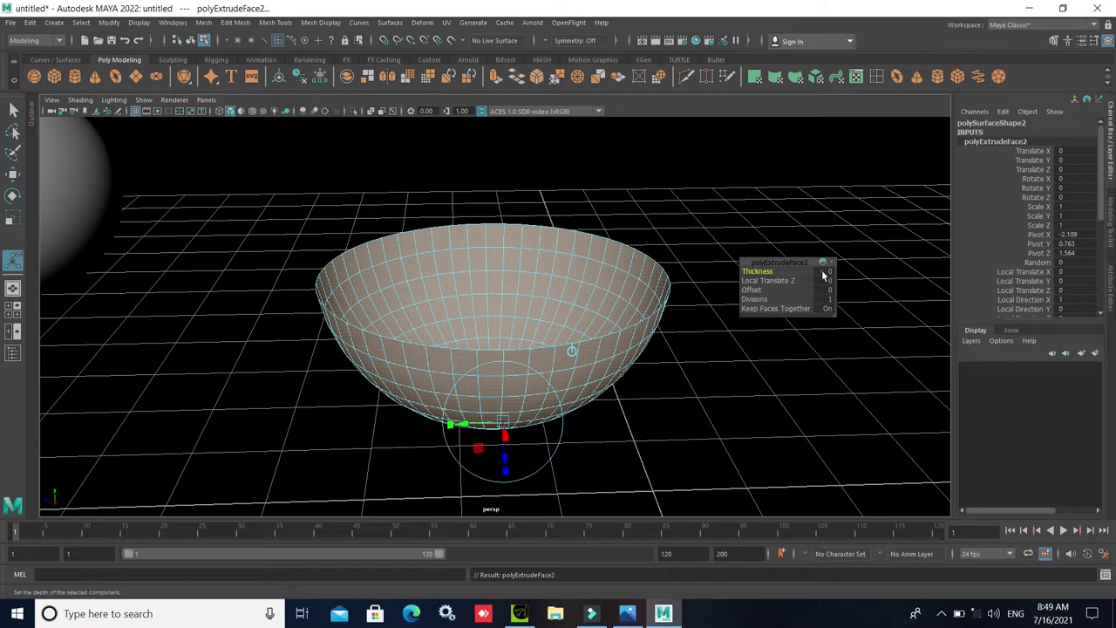
{"action": "left_click", "coordinate": [824, 273]}
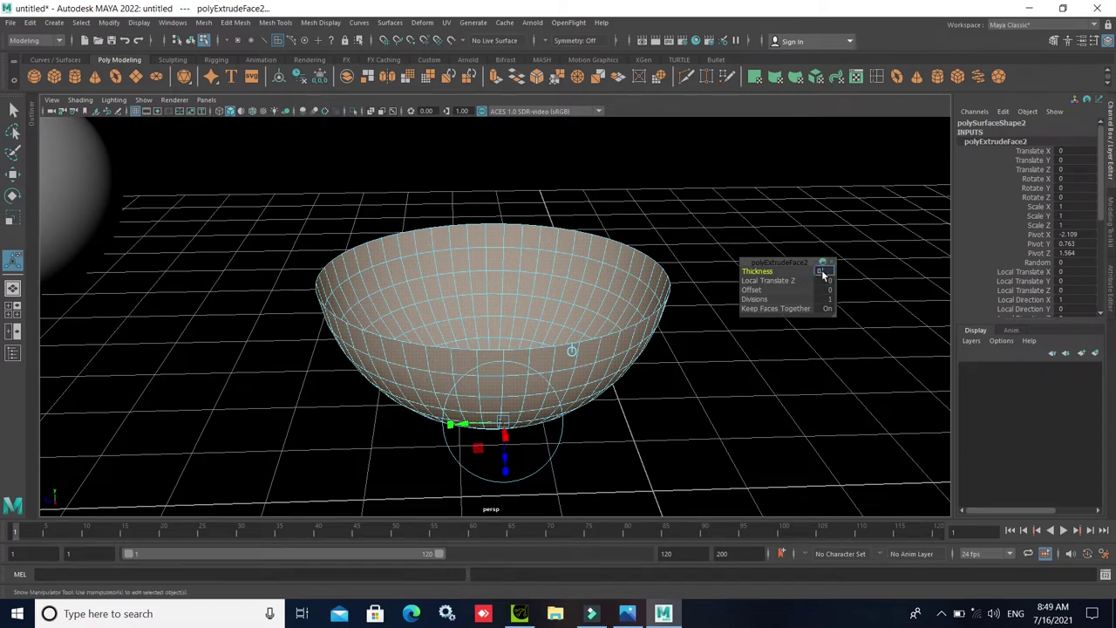
{"action": "type", "text": "0.1"}
{"action": "key", "text": "Return"}
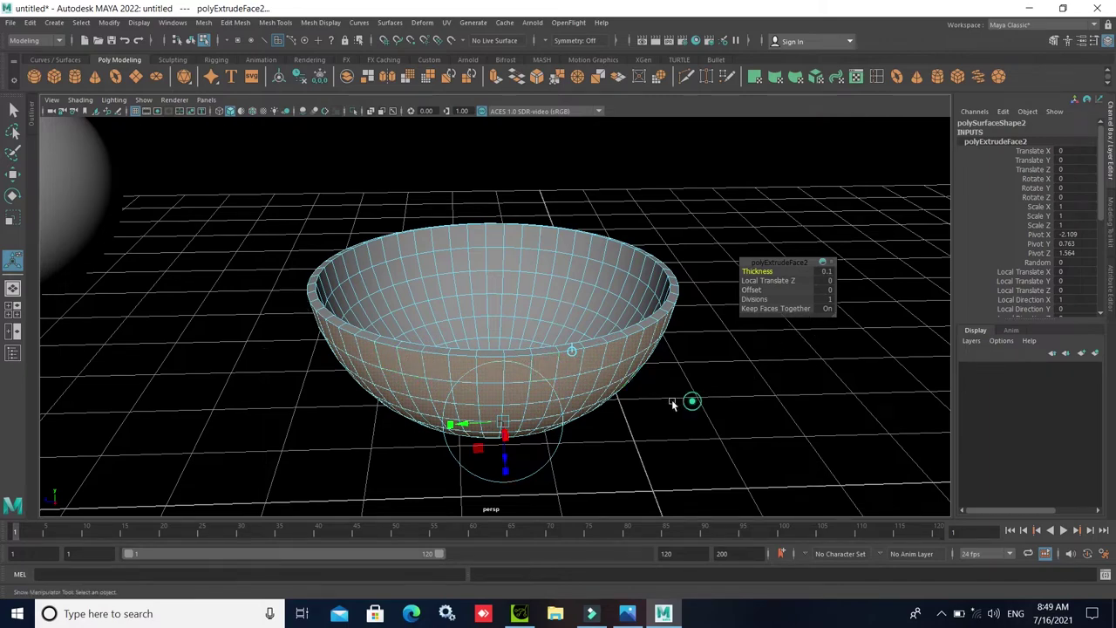
{"action": "left_click", "coordinate": [684, 399]}
{"action": "mouse_move", "coordinate": [684, 398]}
{"action": "left_mouse_down", "text": "alt"}
{"action": "mouse_move", "coordinate": [542, 373]}
{"action": "mouse_move", "coordinate": [479, 226]}
{"action": "left_mouse_up", "text": "alt"}
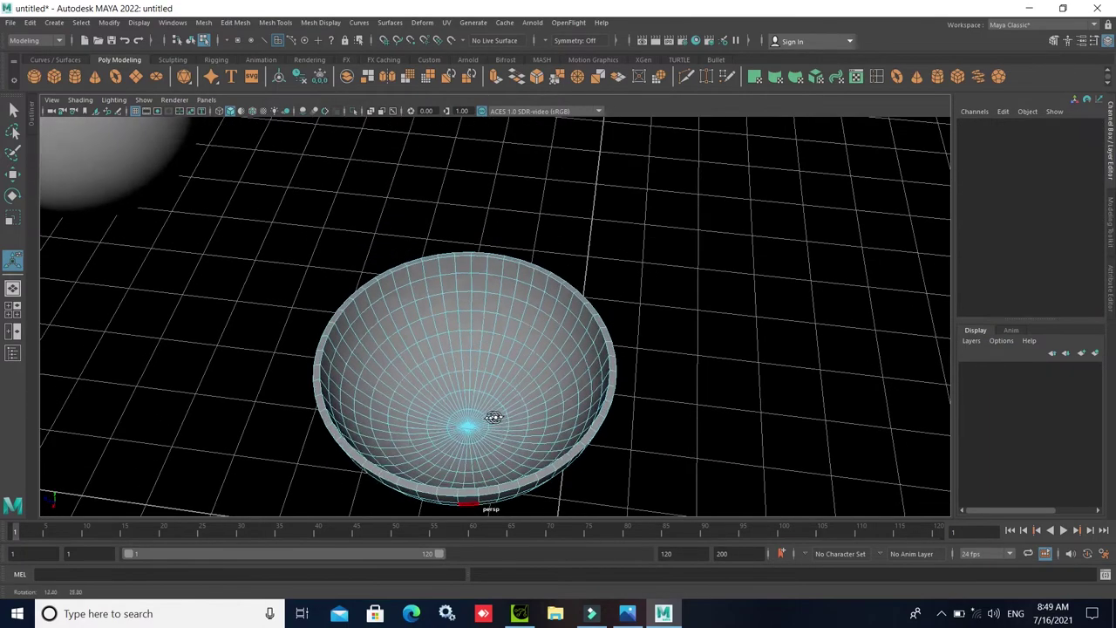
- Extrude two pairs of opposite rim faces about 0.25 units upward into four tabs
{"action": "left_click", "coordinate": [461, 189]}
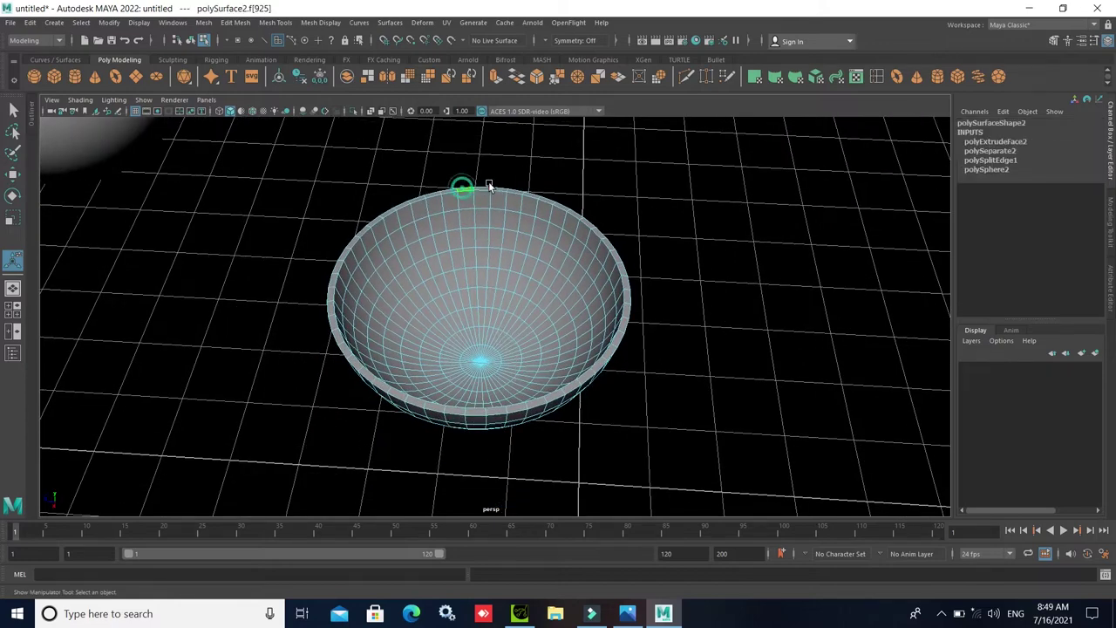
{"action": "left_click", "coordinate": [518, 193], "text": "shift"}
{"action": "left_click", "coordinate": [440, 408], "text": "shift"}
{"action": "left_click", "coordinate": [499, 416], "text": "shift"}
{"action": "left_click", "coordinate": [572, 181]}
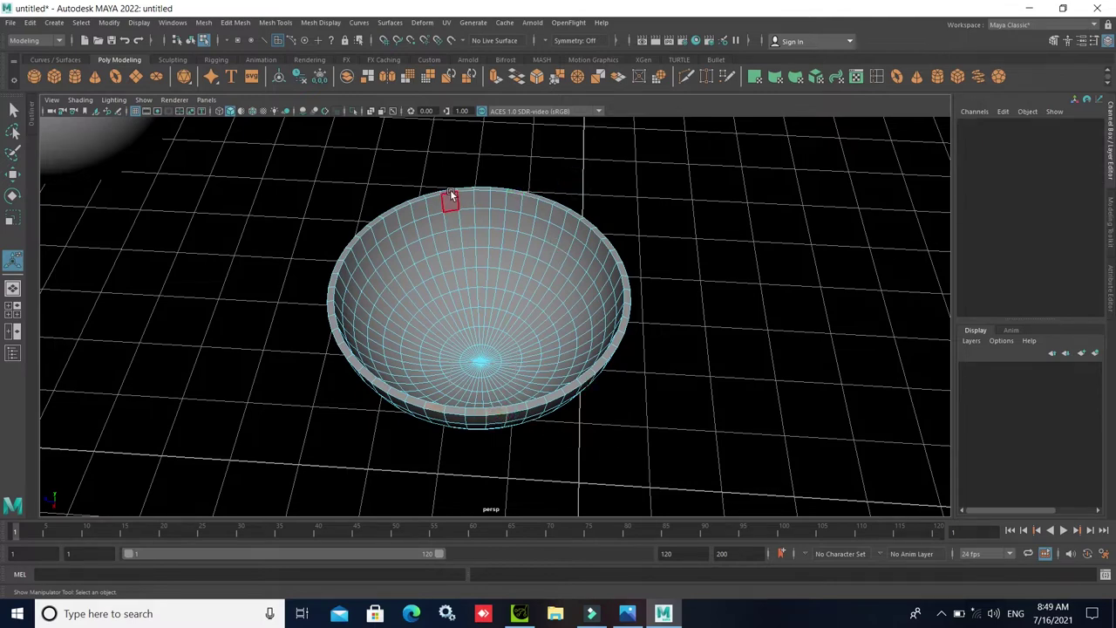
{"action": "left_click", "coordinate": [449, 191]}
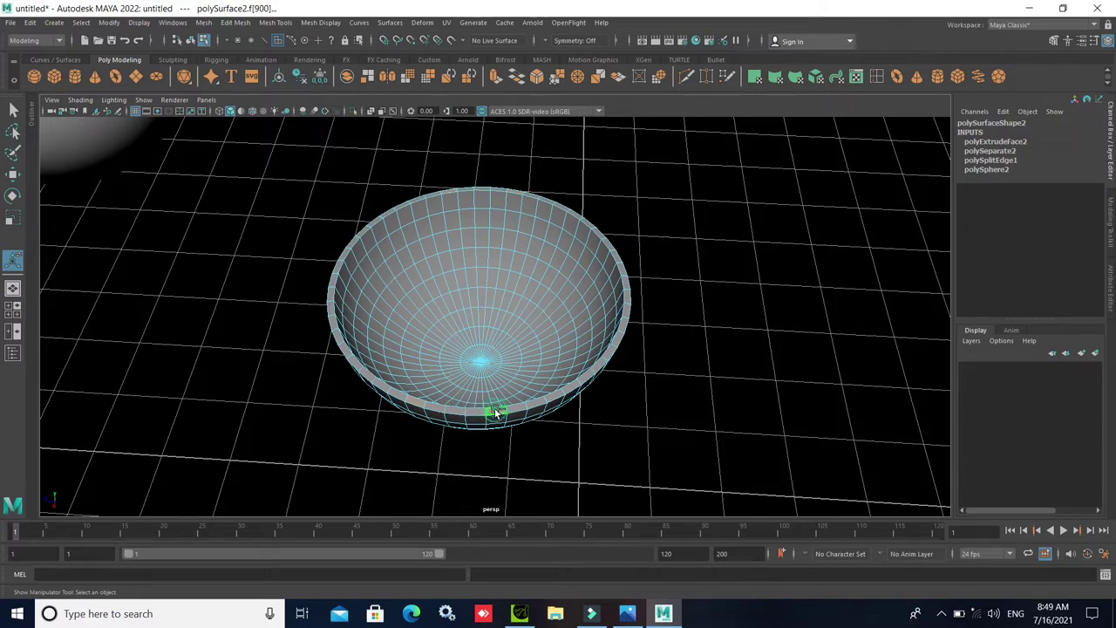
{"action": "left_click_drag", "start_coordinate": [614, 478], "coordinate": [603, 429], "text": "alt"}
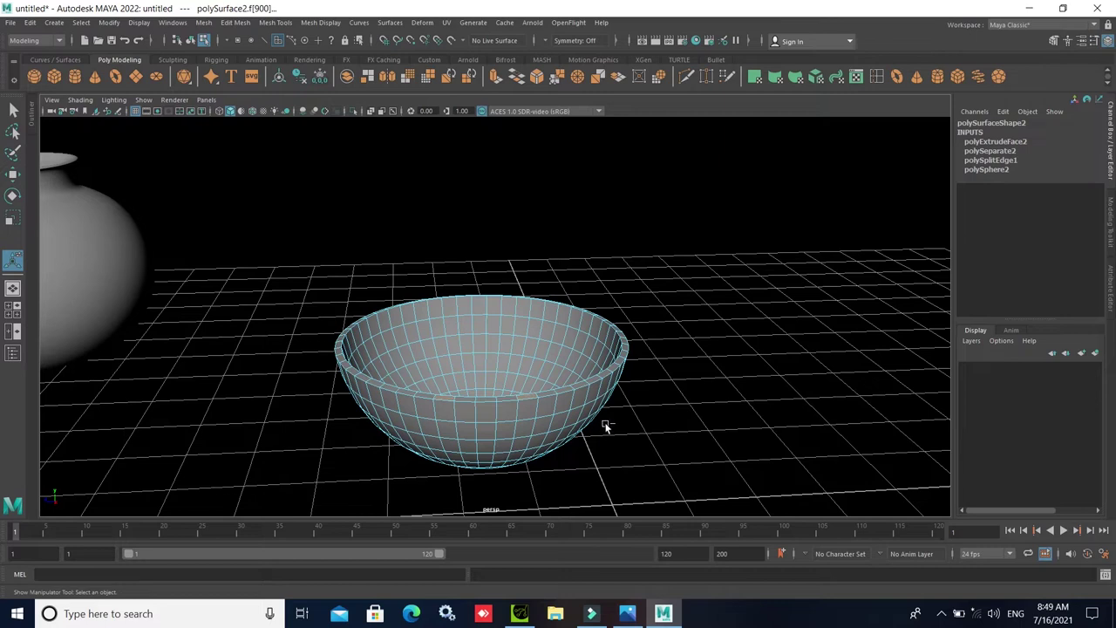
{"action": "key", "text": "ctrl+e"}
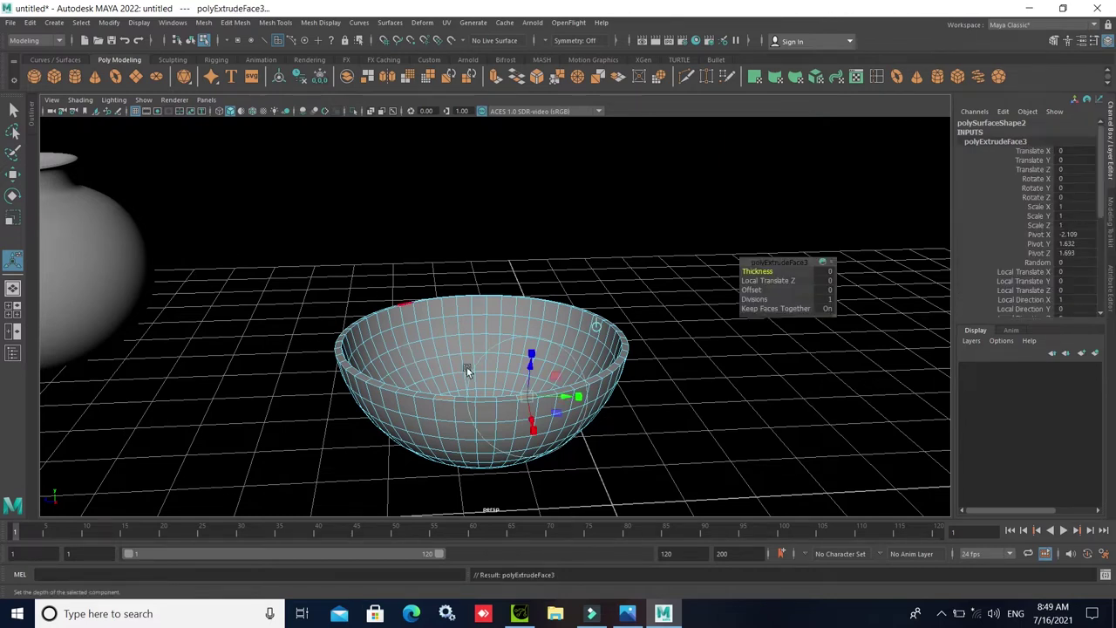
{"action": "left_click_drag", "start_coordinate": [531, 364], "coordinate": [531, 348]}
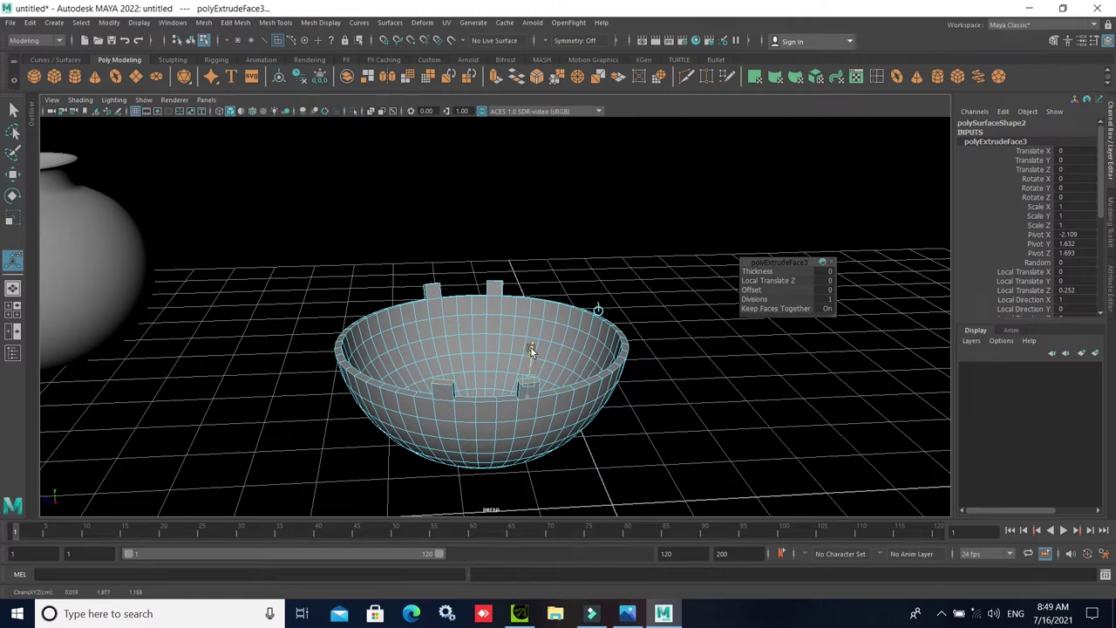
{"action": "left_click", "coordinate": [724, 426]}
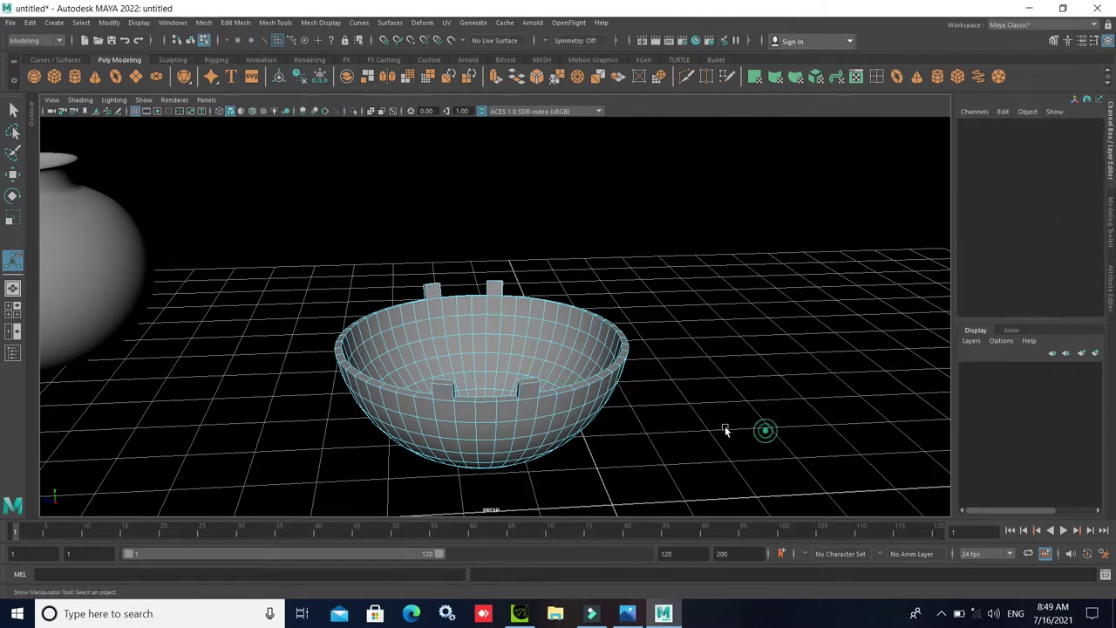
- Select the top faces of the right and left back rim tabs
{"action": "right_click", "coordinate": [485, 302]}
{"action": "left_click", "coordinate": [506, 293]}
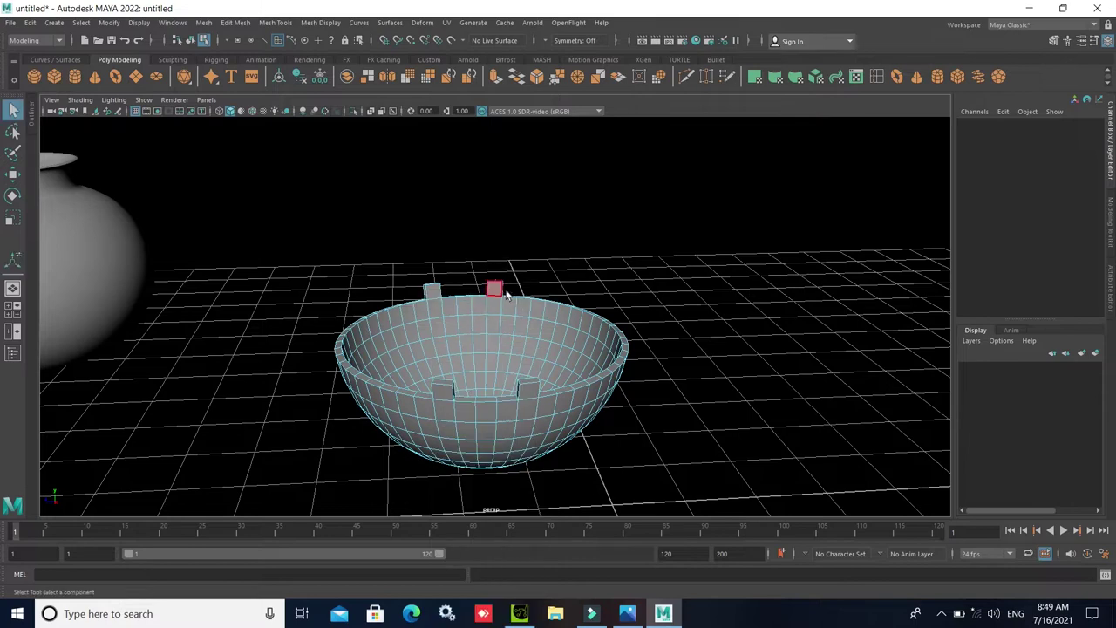
{"action": "left_click_drag", "start_coordinate": [523, 322], "coordinate": [543, 369], "text": "alt"}
{"action": "scroll", "coordinate": [520, 322], "scroll_direction": "up", "scroll_amount": 5}
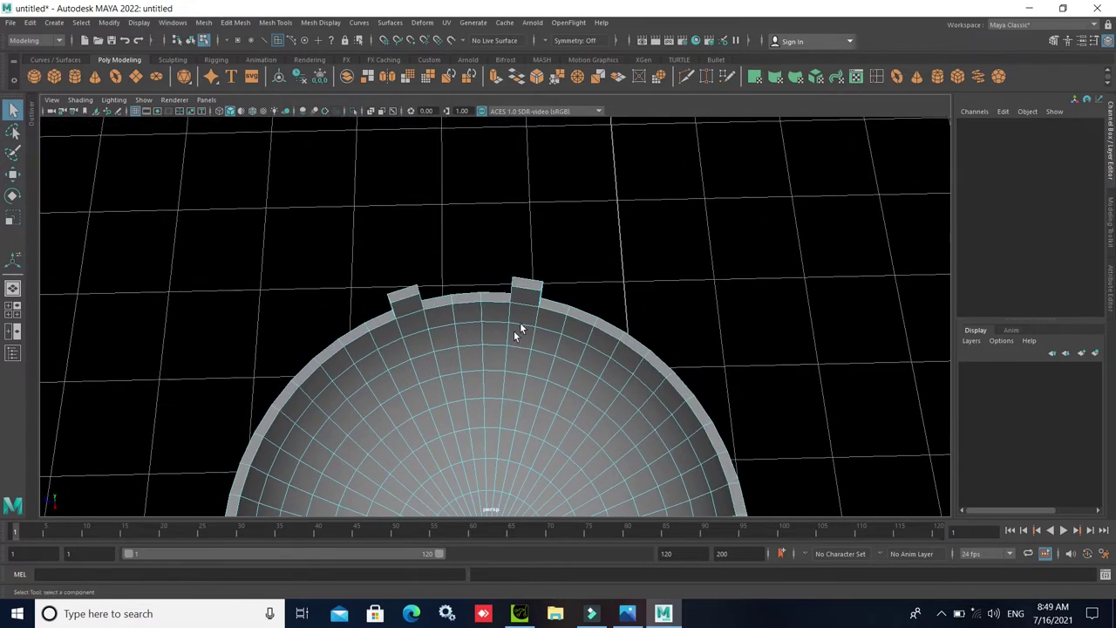
{"action": "left_click", "coordinate": [529, 288]}
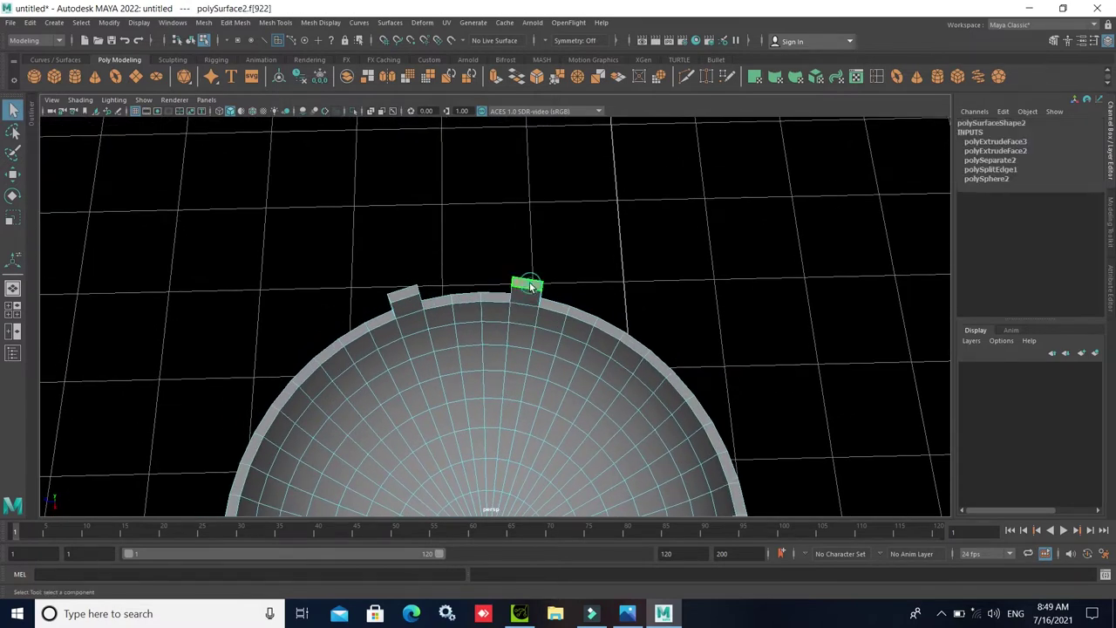
{"action": "left_click", "coordinate": [406, 292], "text": "shift"}
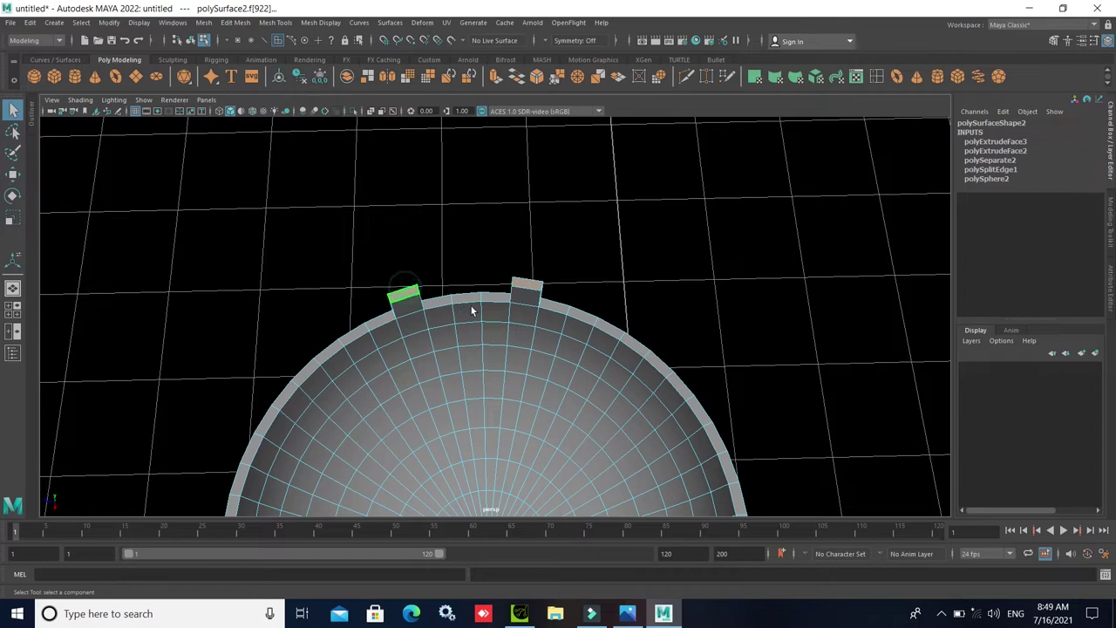
- Bridge the two back tab faces with Edit Mesh > Bridge, using a Blend curve type
{"action": "left_click", "coordinate": [240, 23]}
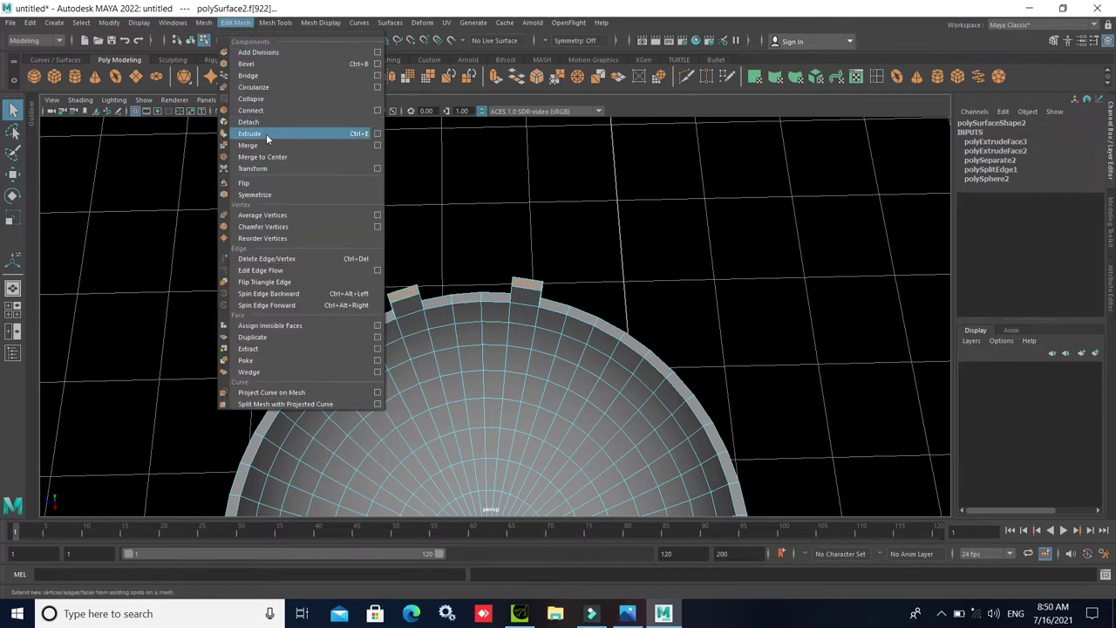
{"action": "left_click", "coordinate": [259, 78]}
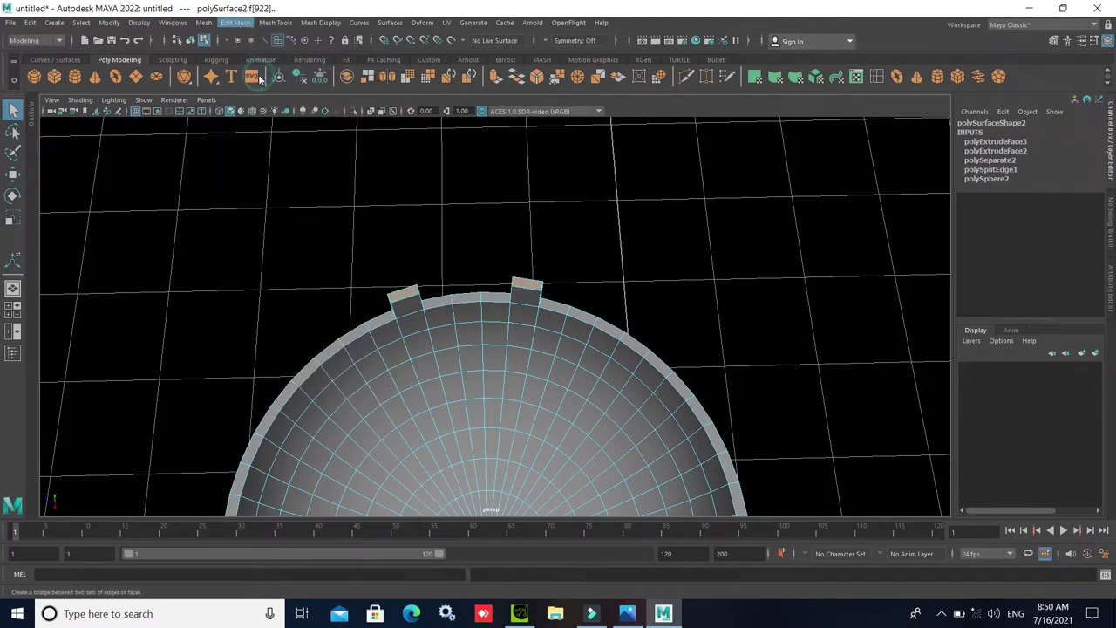
{"action": "scroll", "coordinate": [521, 316], "scroll_direction": "up", "scroll_amount": 2}
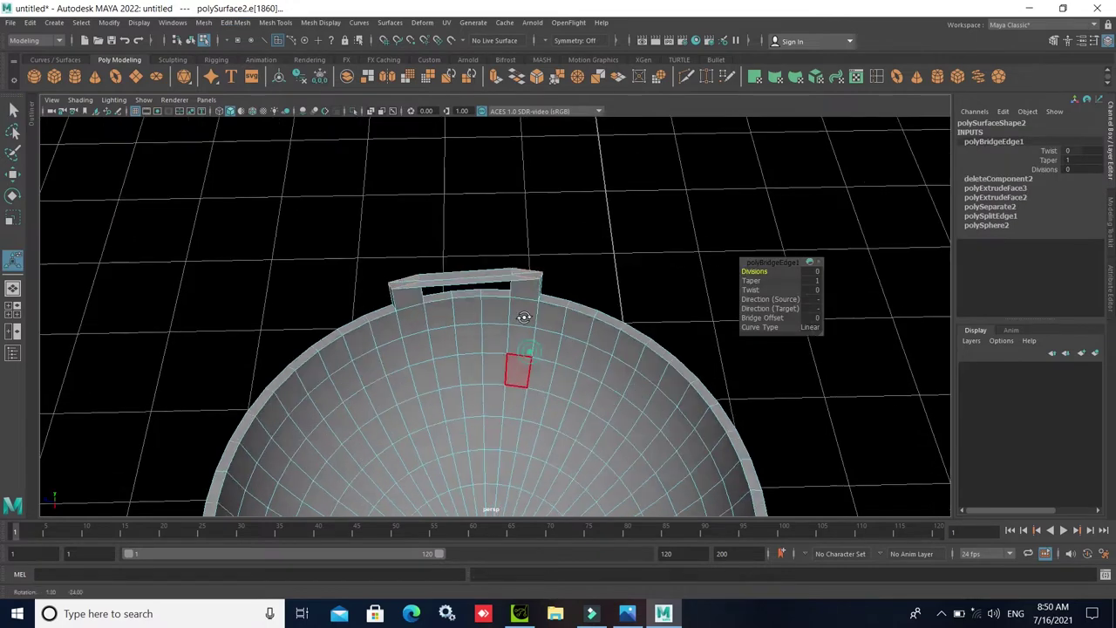
{"action": "scroll", "coordinate": [516, 312], "scroll_direction": "up", "scroll_amount": 2}
{"action": "scroll", "coordinate": [610, 327], "scroll_direction": "up", "scroll_amount": 2}
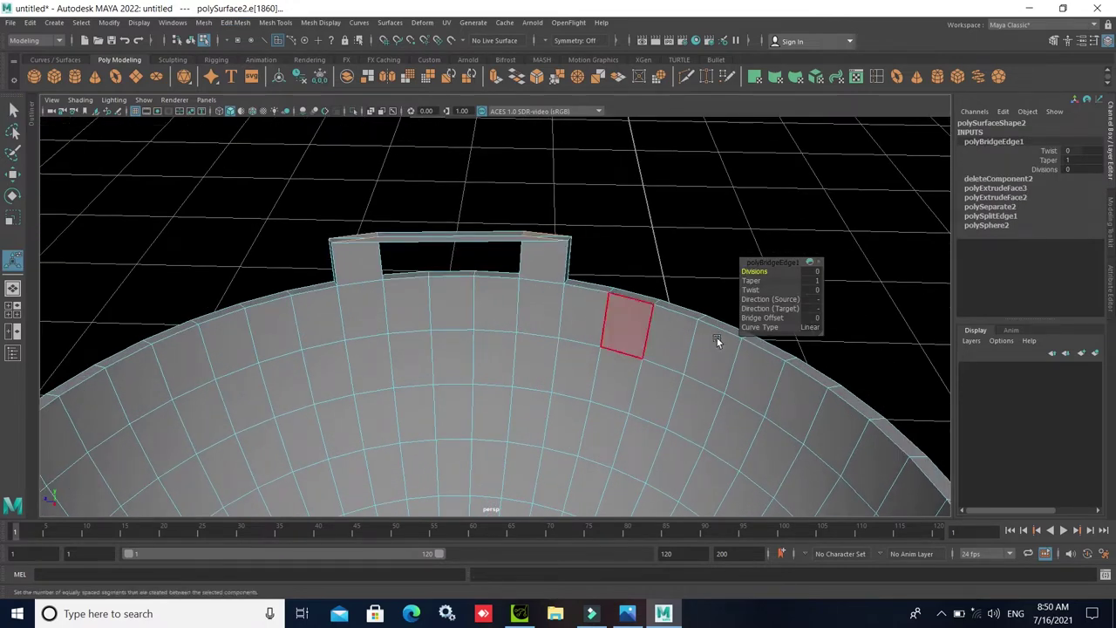
{"action": "left_click", "coordinate": [812, 327]}
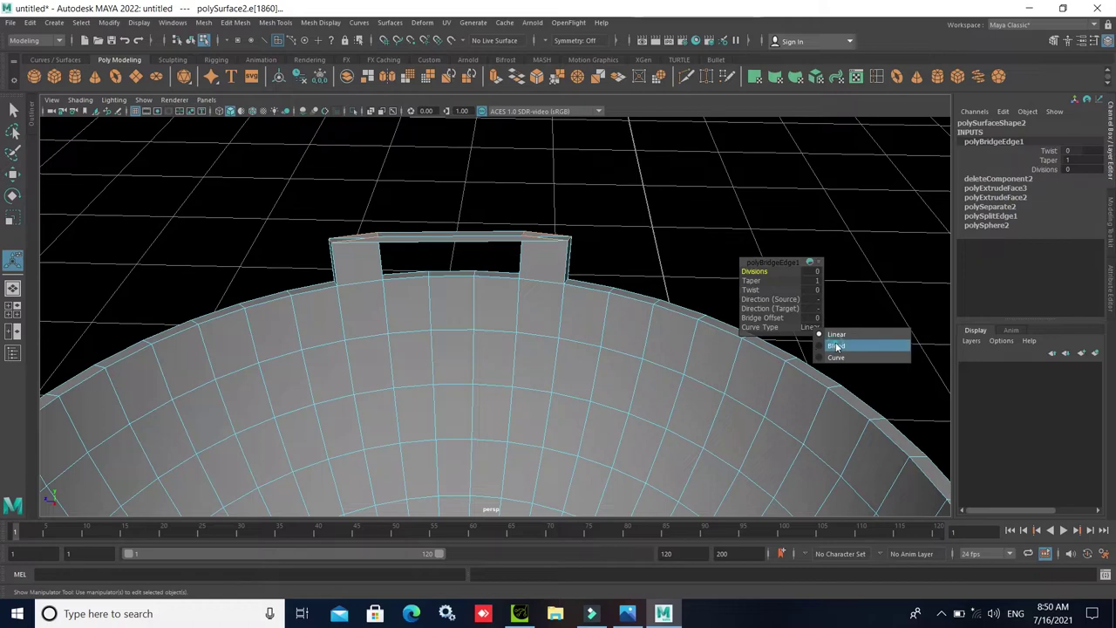
{"action": "left_click", "coordinate": [829, 343]}
- Adjust the bridge direction, raise Divisions to 25, then select a front tab's face
{"action": "left_click", "coordinate": [816, 301]}
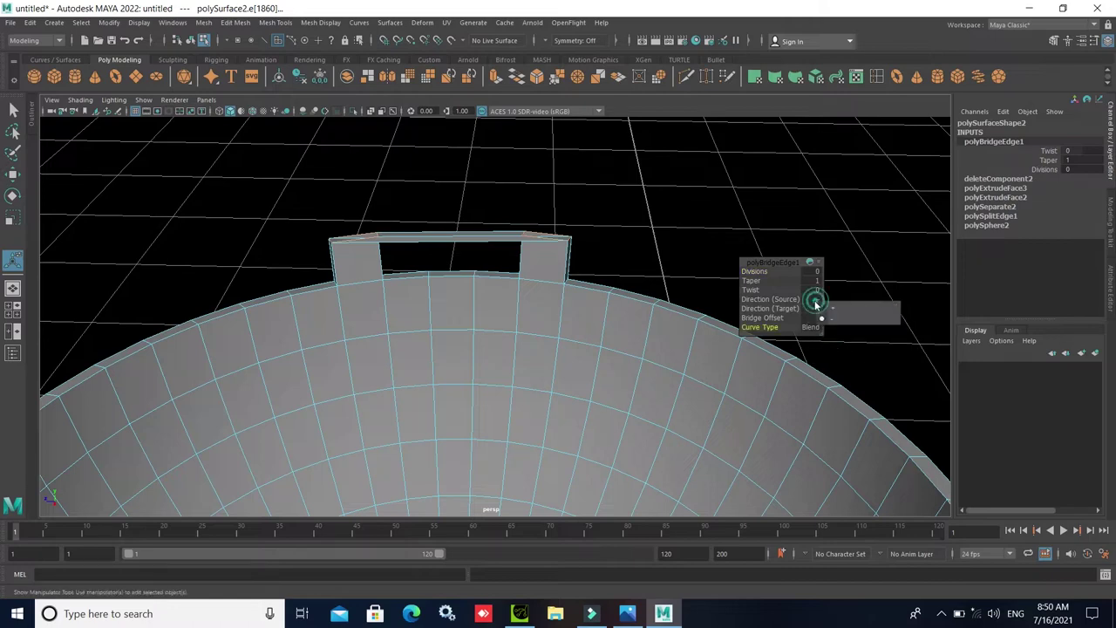
{"action": "left_click", "coordinate": [819, 317]}
{"action": "left_click", "coordinate": [812, 311]}
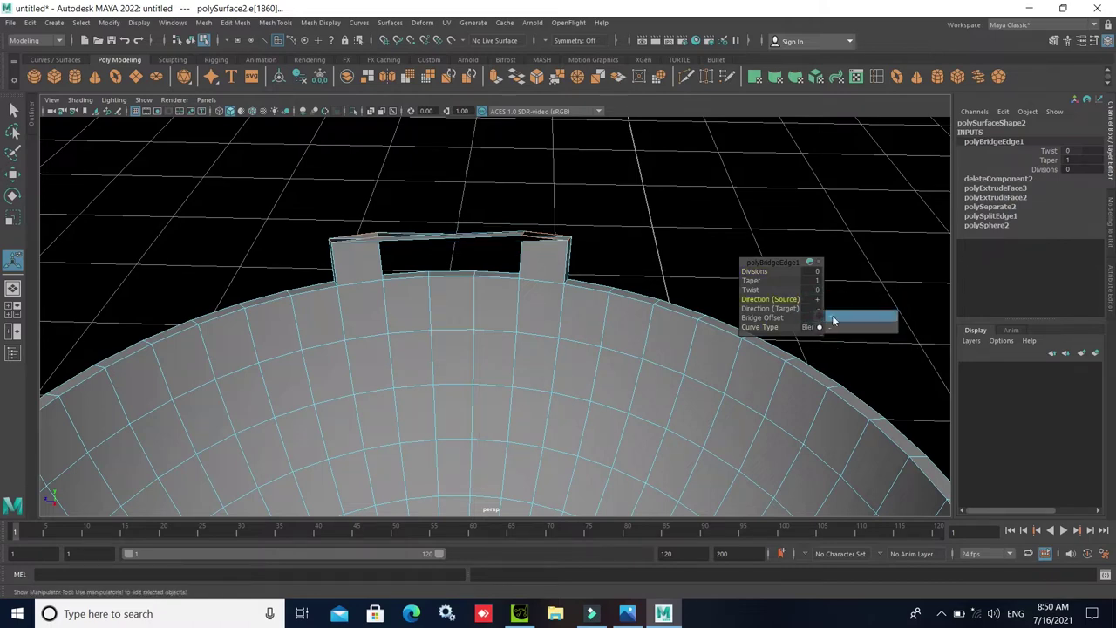
{"action": "left_click", "coordinate": [832, 317]}
{"action": "mouse_move", "coordinate": [751, 271]}
{"action": "left_mouse_down"}
{"action": "mouse_move", "coordinate": [773, 271]}
{"action": "mouse_move", "coordinate": [732, 316]}
{"action": "mouse_move", "coordinate": [602, 341]}
{"action": "mouse_move", "coordinate": [583, 252]}
{"action": "mouse_move", "coordinate": [491, 341]}
{"action": "mouse_move", "coordinate": [455, 327]}
{"action": "left_mouse_up"}
{"action": "key", "text": "F11"}
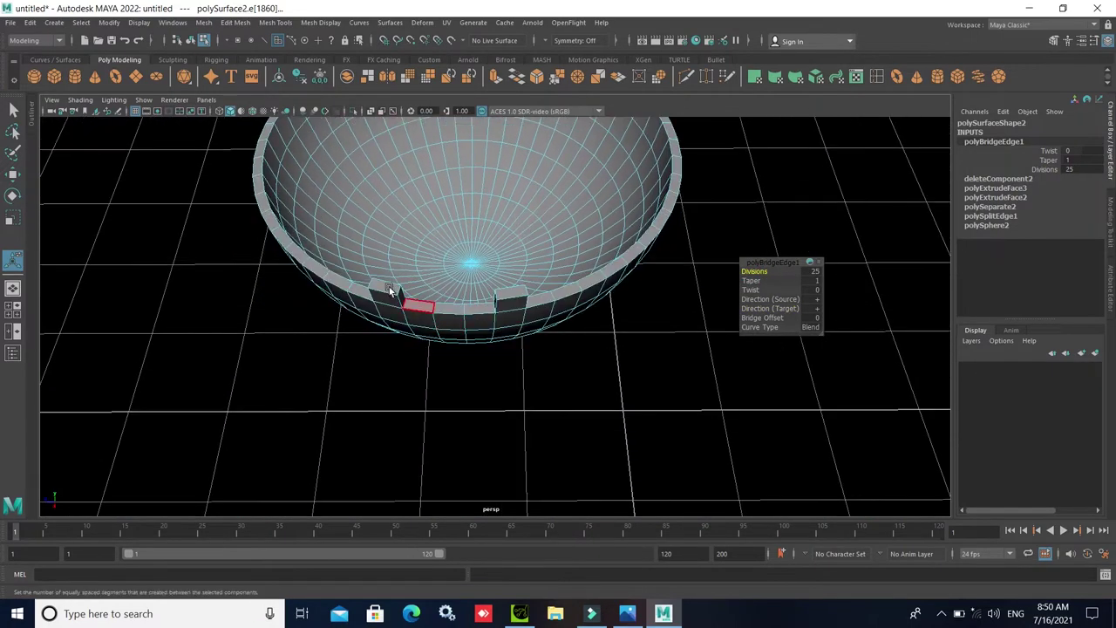
{"action": "left_click", "coordinate": [386, 292]}
- Bridge the two front tabs with a Blend curve, 18 divisions, and reversed source and target directions
{"action": "left_click", "coordinate": [513, 299]}
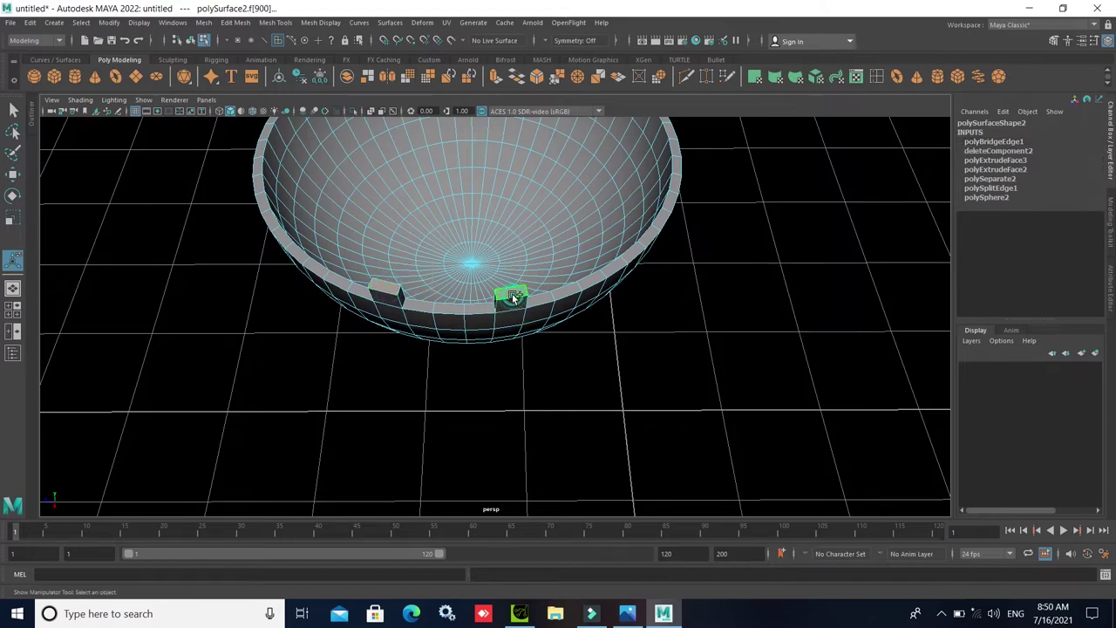
{"action": "left_click", "coordinate": [234, 21]}
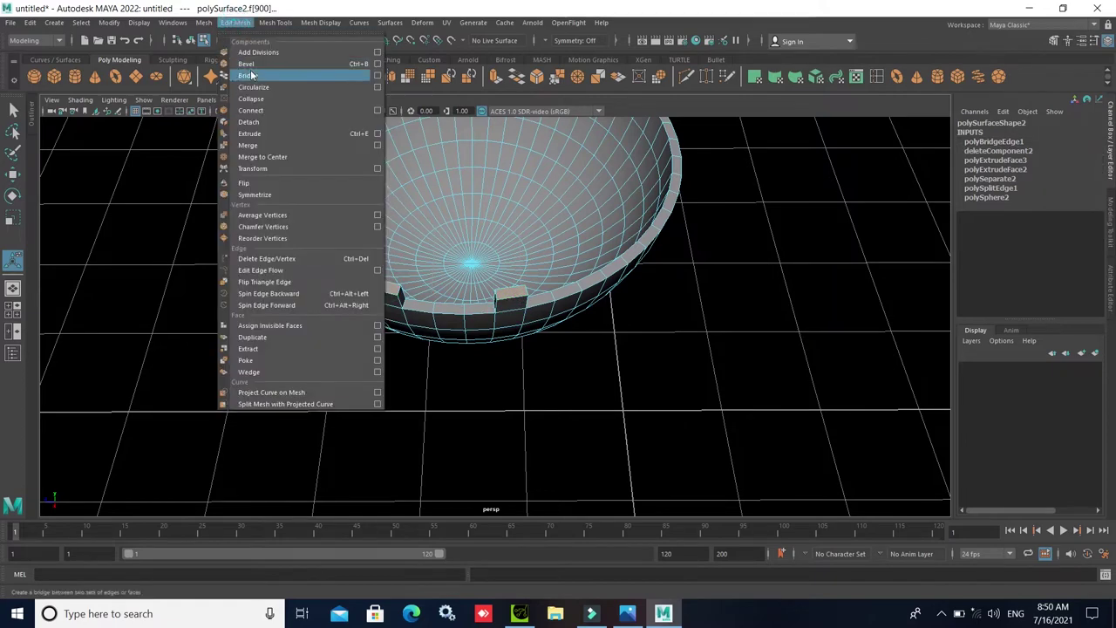
{"action": "left_click", "coordinate": [252, 75]}
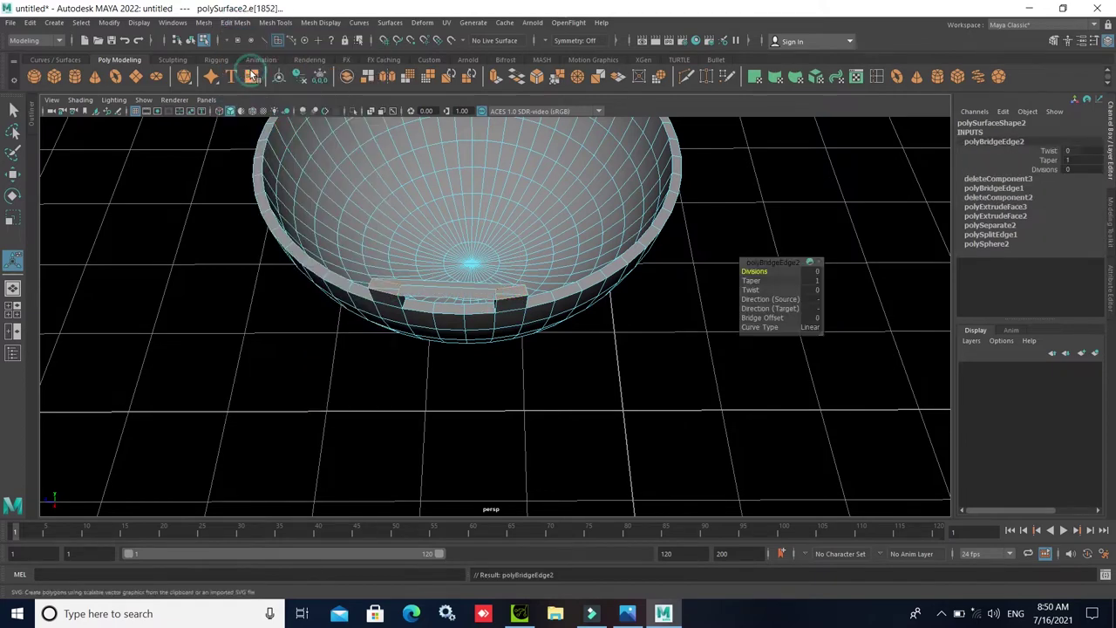
{"action": "left_click", "coordinate": [810, 327]}
{"action": "left_click", "coordinate": [839, 343]}
{"action": "left_click_drag", "start_coordinate": [754, 272], "coordinate": [834, 271]}
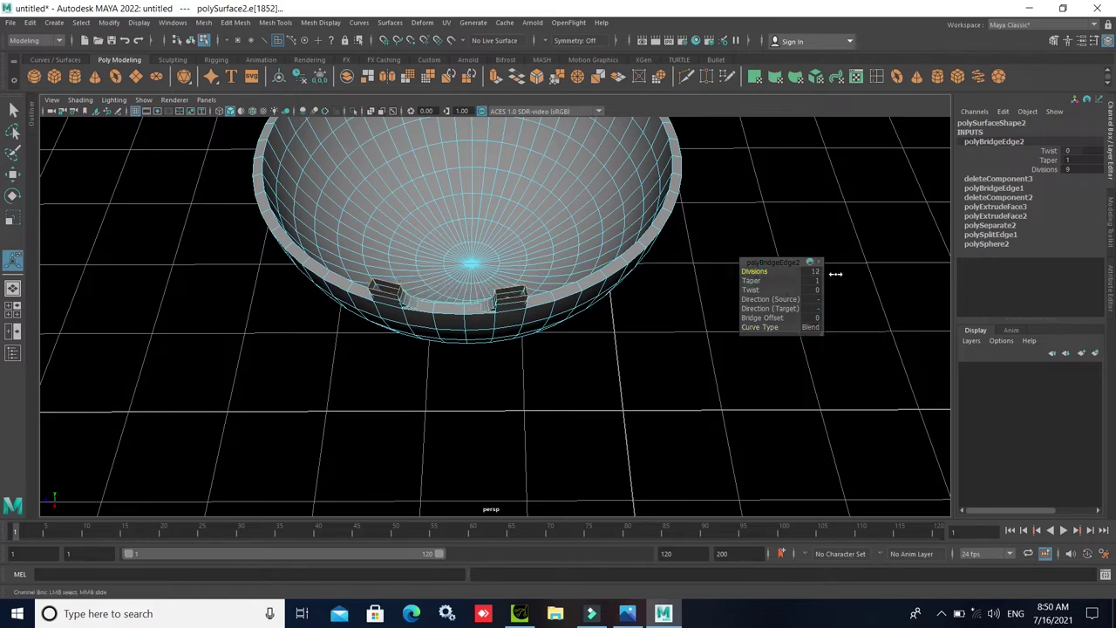
{"action": "left_click", "coordinate": [817, 299]}
{"action": "left_click", "coordinate": [837, 307]}
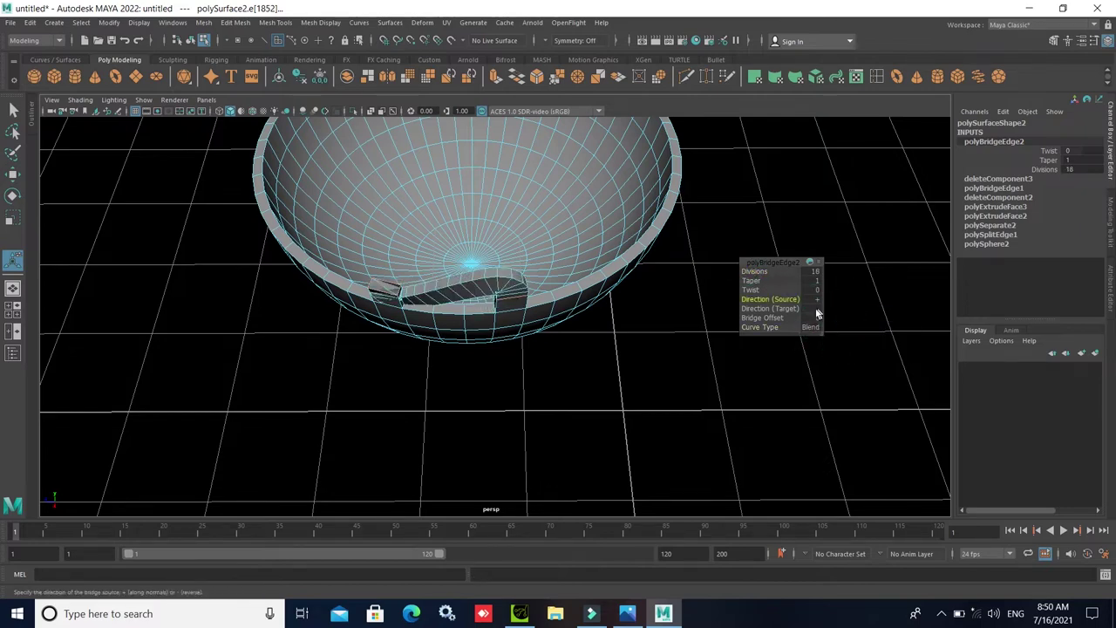
{"action": "left_click", "coordinate": [817, 309]}
{"action": "left_click", "coordinate": [838, 316]}
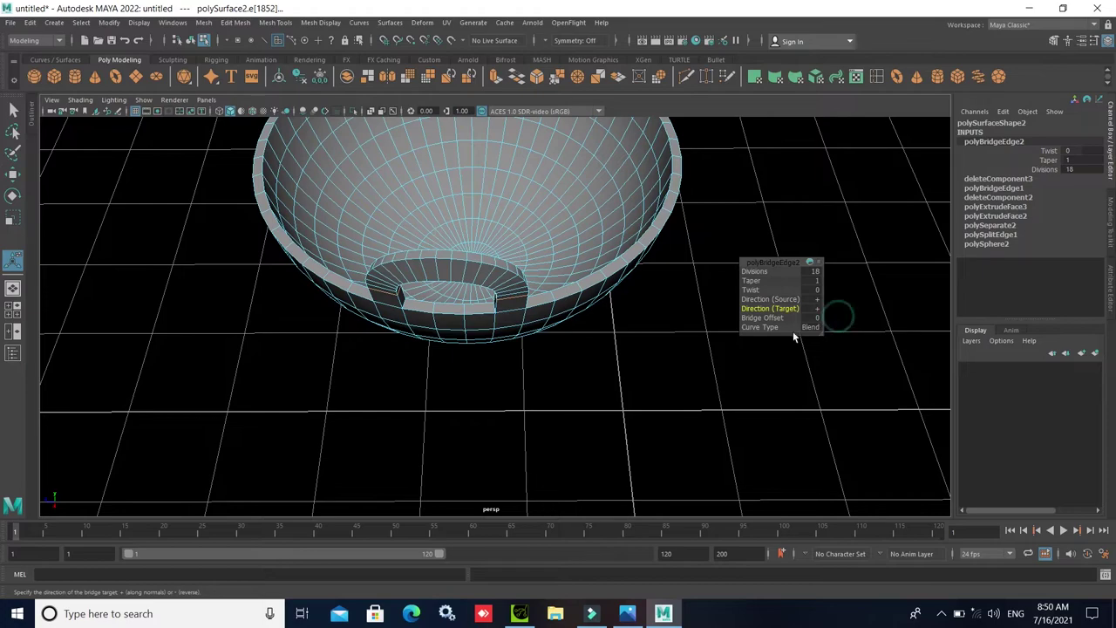
- Return to object selection, select the handled bowl and turn on Smooth Mesh Preview (3)
{"action": "left_click_drag", "start_coordinate": [539, 370], "coordinate": [575, 456], "text": "alt"}
{"action": "right_click", "coordinate": [540, 378]}
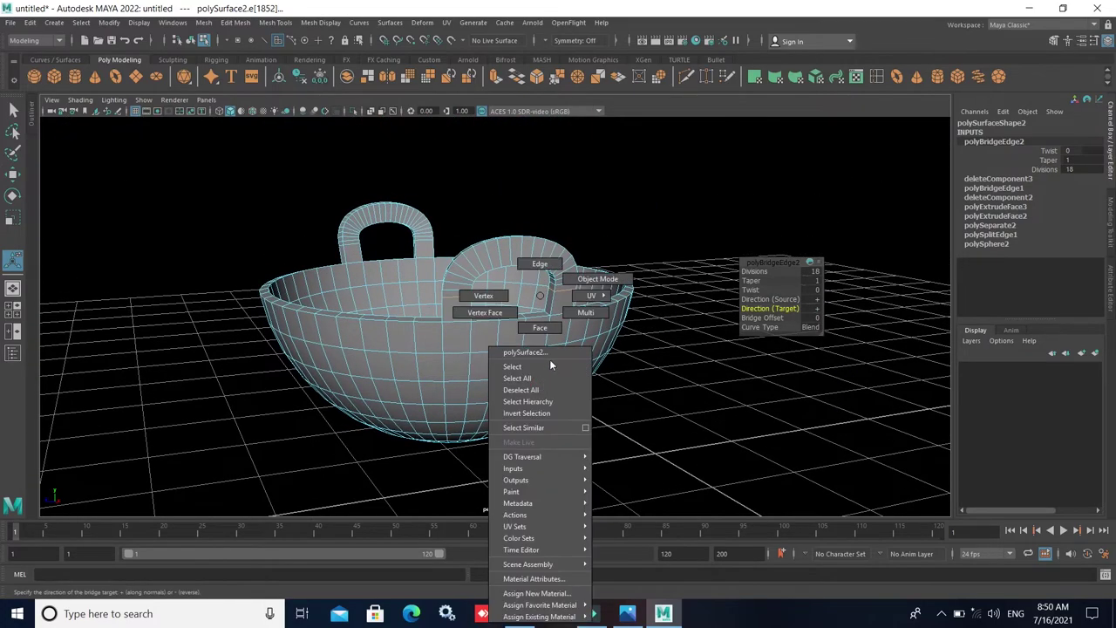
{"action": "left_click", "coordinate": [598, 279]}
{"action": "left_click", "coordinate": [685, 364]}
{"action": "scroll", "coordinate": [566, 418], "scroll_direction": "down", "scroll_amount": 5}
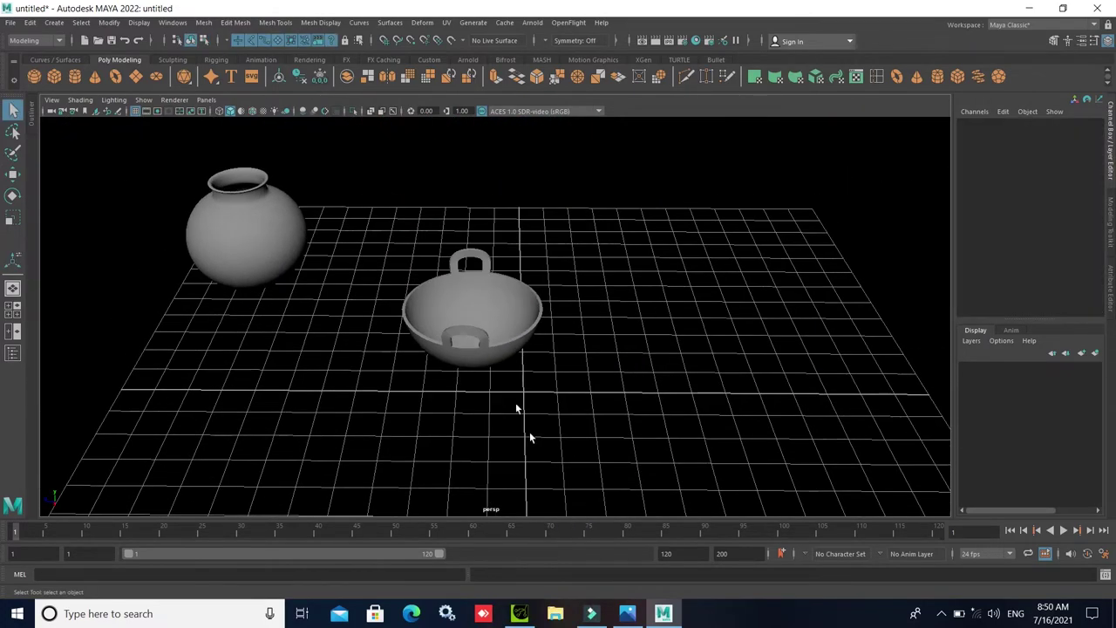
{"action": "left_click", "coordinate": [521, 349]}
{"action": "scroll", "coordinate": [567, 392], "scroll_direction": "up", "scroll_amount": 3}
{"action": "scroll", "coordinate": [569, 394], "scroll_direction": "up", "scroll_amount": 2}
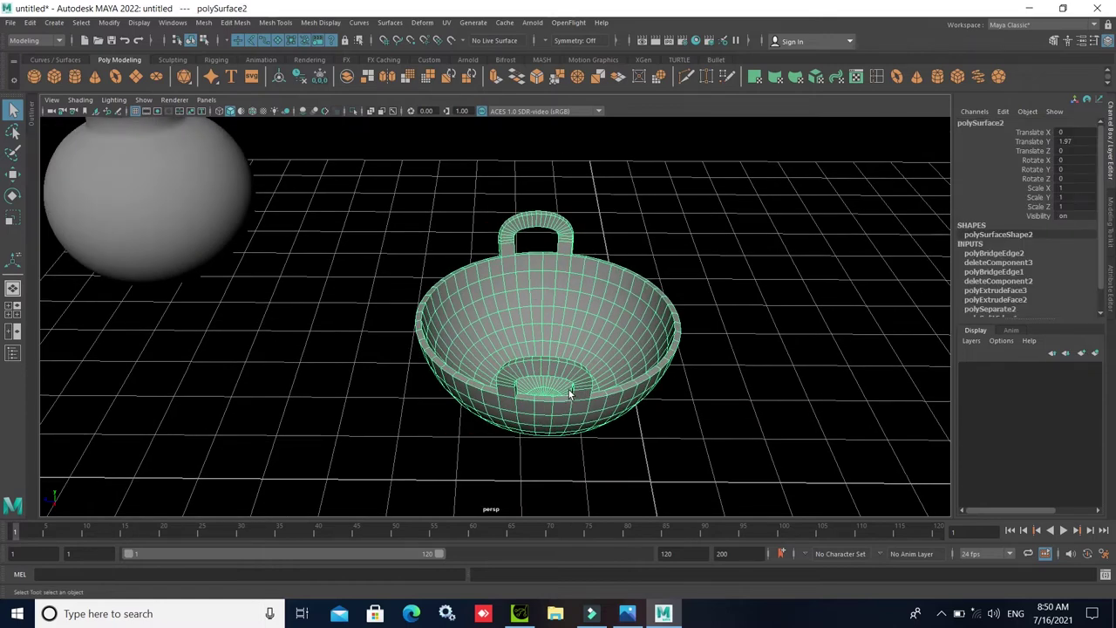
{"action": "key", "text": "3"}
- Orbit the view lower around the pot and bowl and reselect the bowl
{"action": "left_click", "coordinate": [646, 412]}
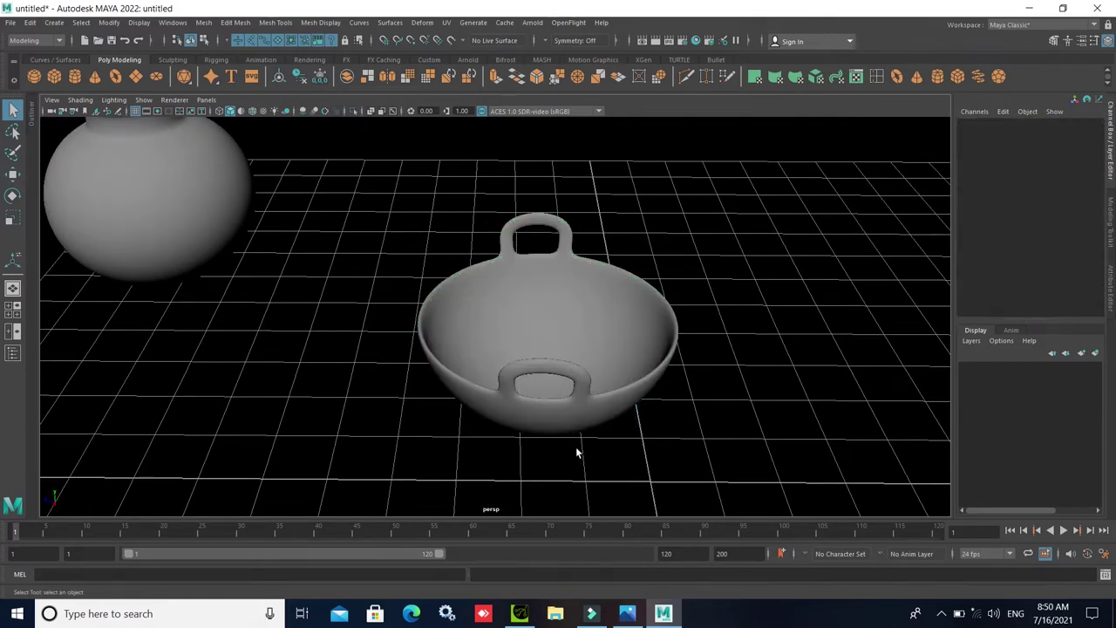
{"action": "left_click_drag", "start_coordinate": [578, 450], "coordinate": [576, 436], "text": "alt"}
{"action": "left_click", "coordinate": [544, 379]}
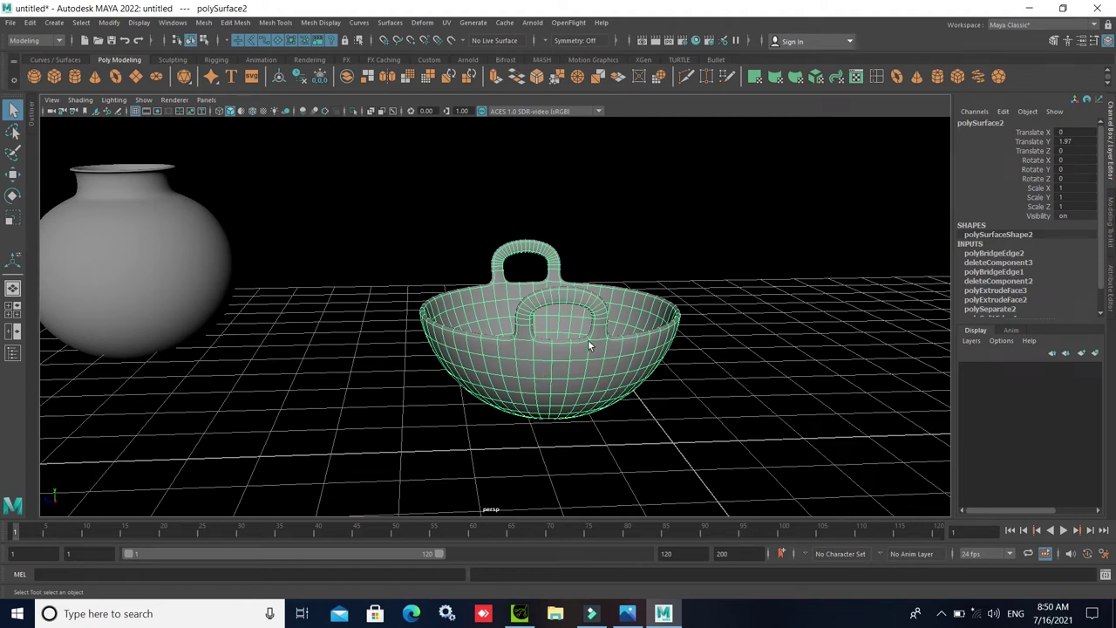
{"action": "left_click", "coordinate": [672, 436]}
{"action": "left_click", "coordinate": [565, 370]}
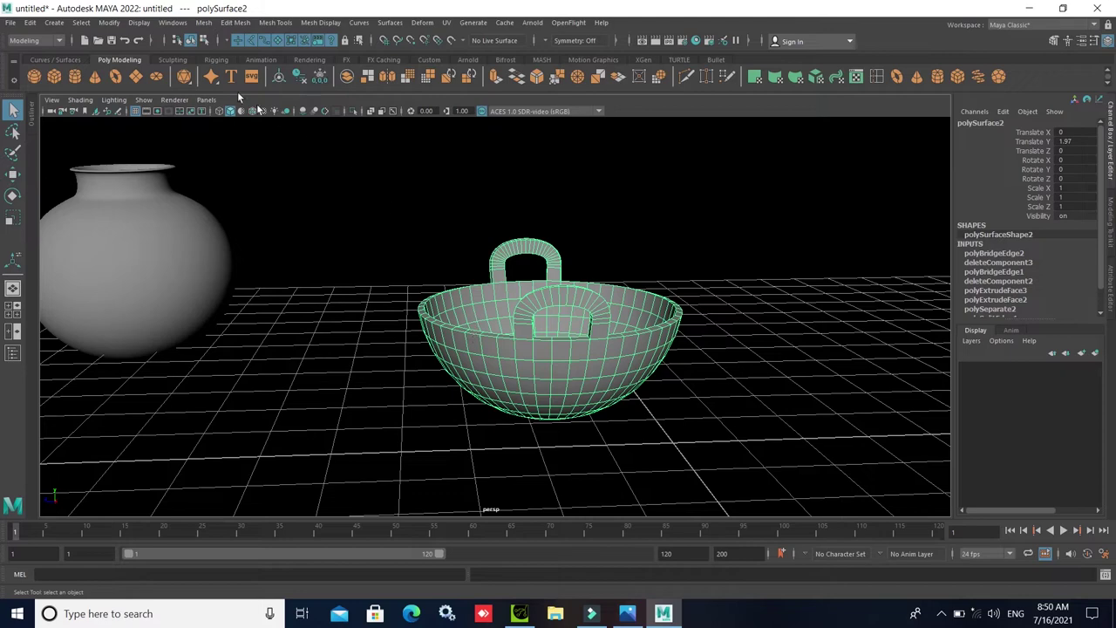
- Apply Mesh > Smooth to the handled bowl's geometry
{"action": "left_click", "coordinate": [204, 24]}
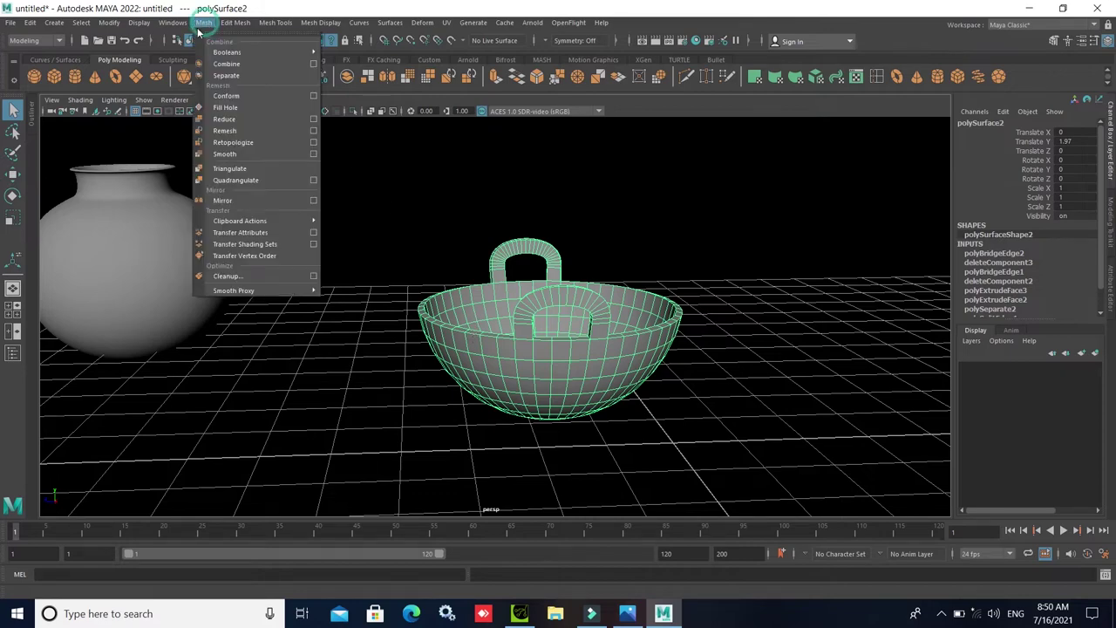
{"action": "left_click", "coordinate": [225, 154]}
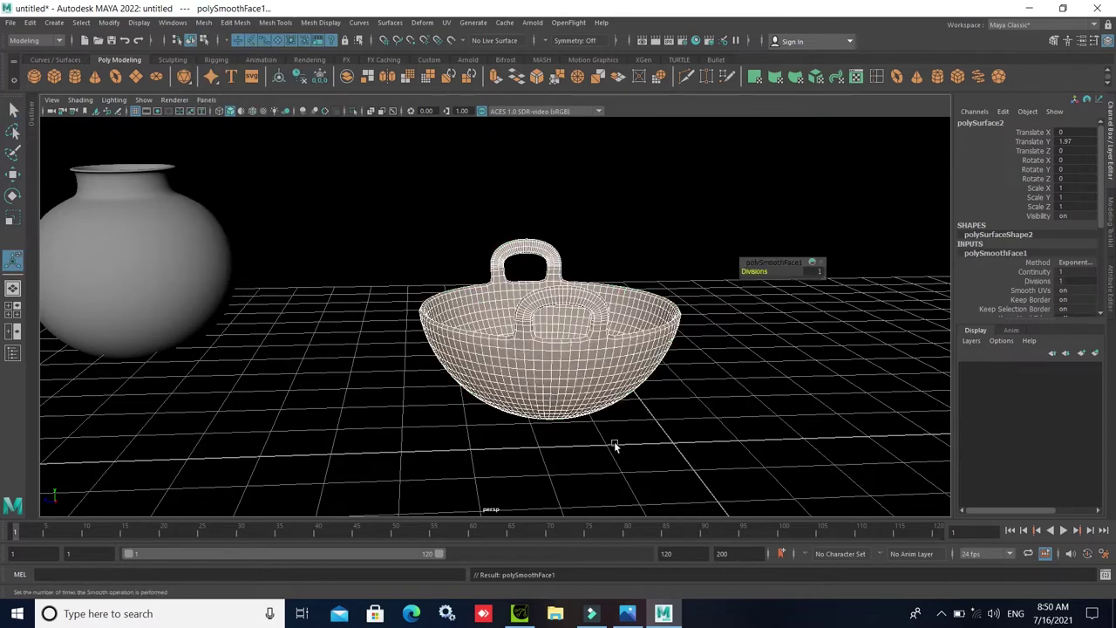
{"action": "left_click", "coordinate": [718, 453]}
{"action": "scroll", "coordinate": [653, 438], "scroll_direction": "down", "scroll_amount": 2}
{"action": "left_click", "coordinate": [548, 361]}
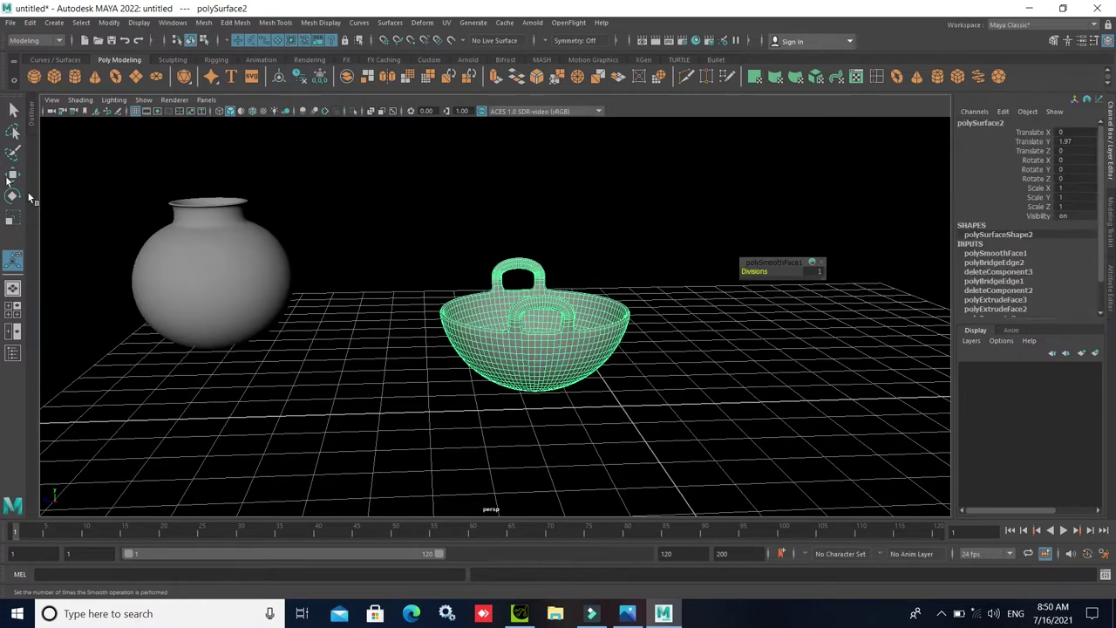
- Move the bowl along Z and X so it sits beside the clay pot
{"action": "left_click", "coordinate": [12, 175]}
{"action": "left_click_drag", "start_coordinate": [478, 298], "coordinate": [329, 312]}
{"action": "left_click_drag", "start_coordinate": [469, 430], "coordinate": [414, 432], "text": "alt"}
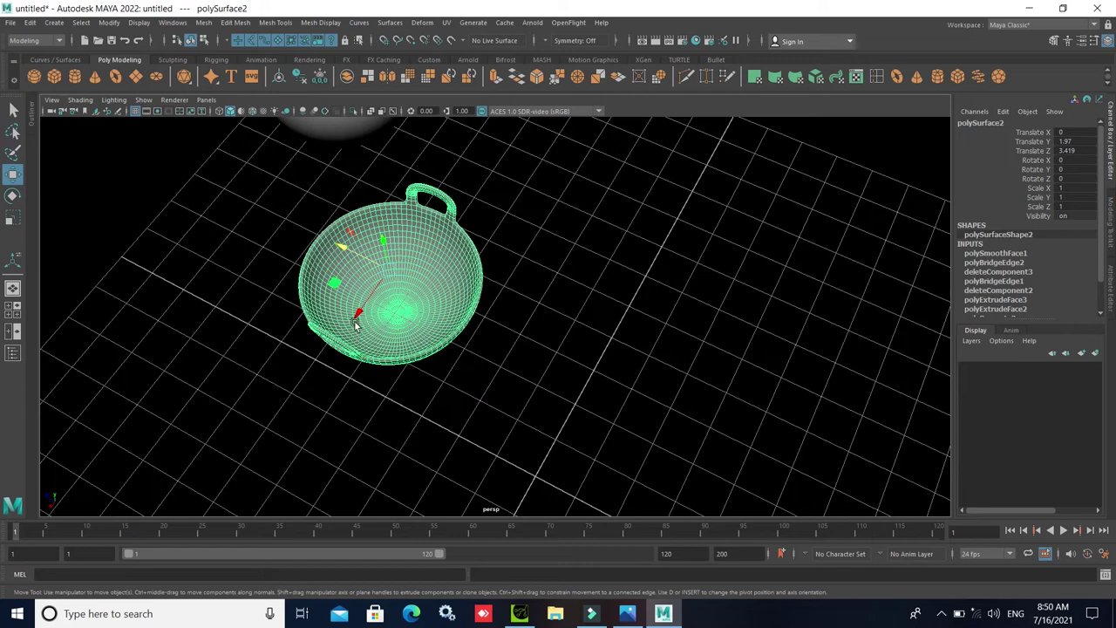
{"action": "mouse_move", "coordinate": [356, 324]}
{"action": "left_mouse_down"}
{"action": "mouse_move", "coordinate": [471, 178]}
{"action": "mouse_move", "coordinate": [461, 342]}
{"action": "left_mouse_up"}
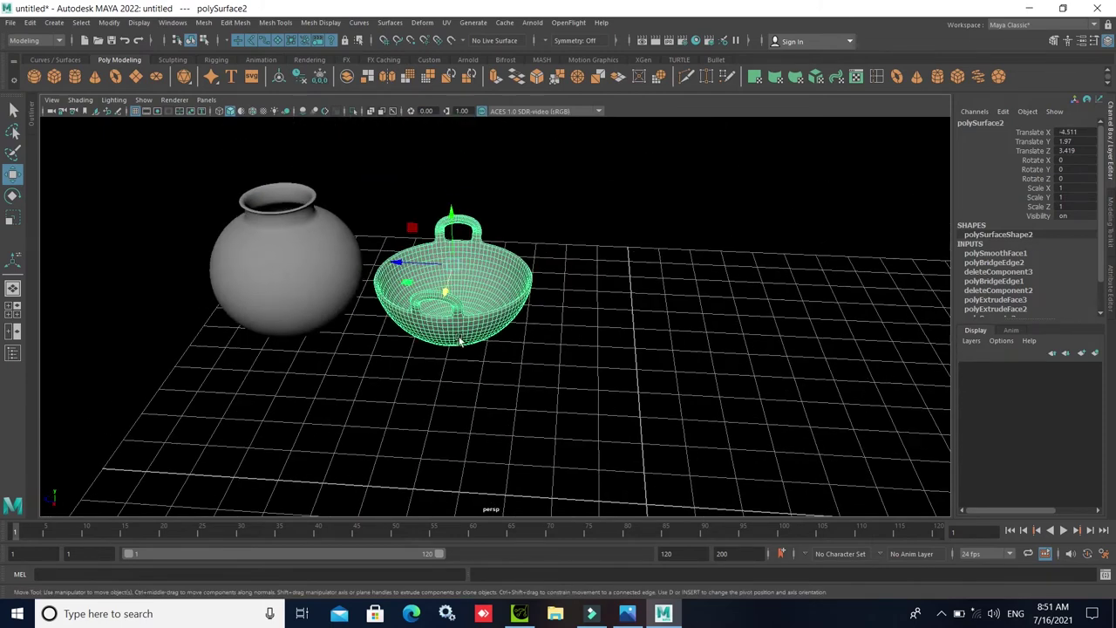
- Toggle the clay pot's display from base mesh (1) back to smooth preview (3), then orbit to inspect
{"action": "left_click", "coordinate": [287, 269]}
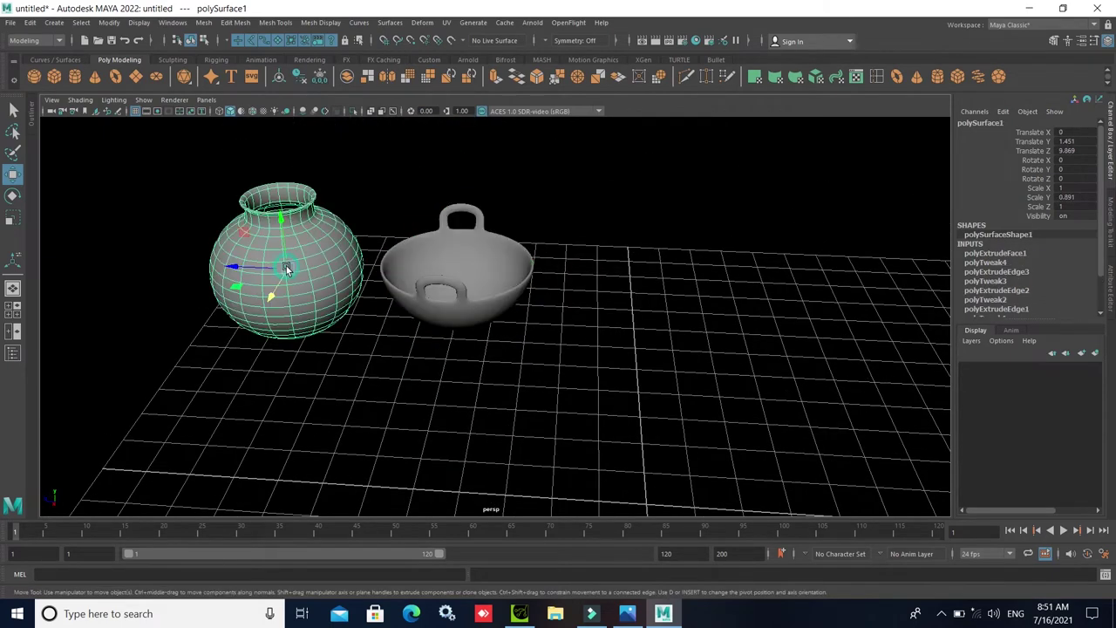
{"action": "key", "text": "1"}
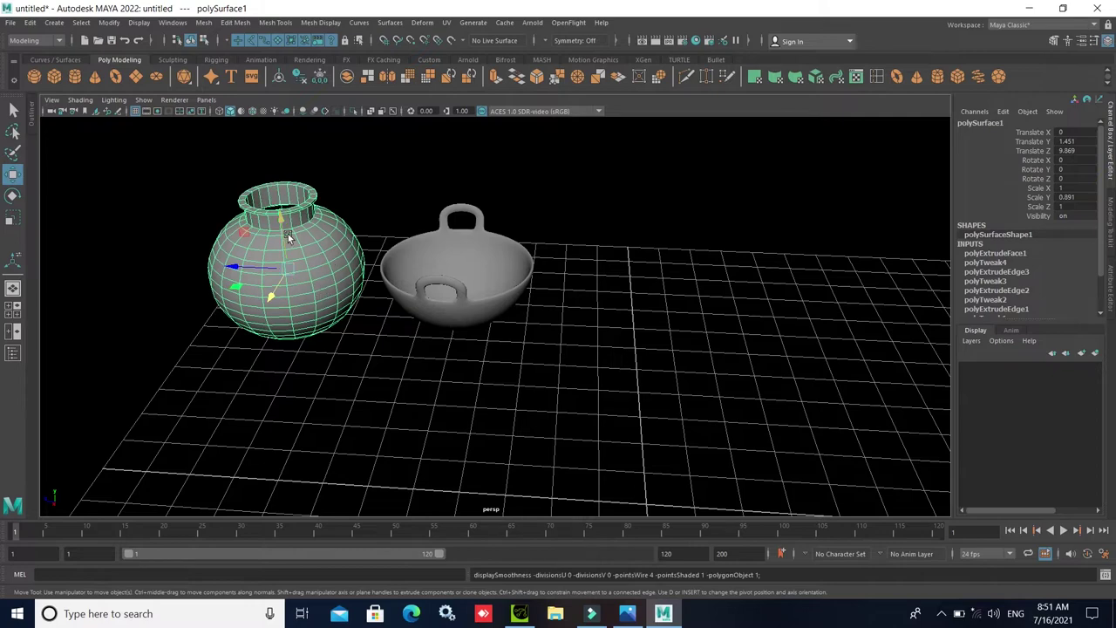
{"action": "key", "text": "3"}
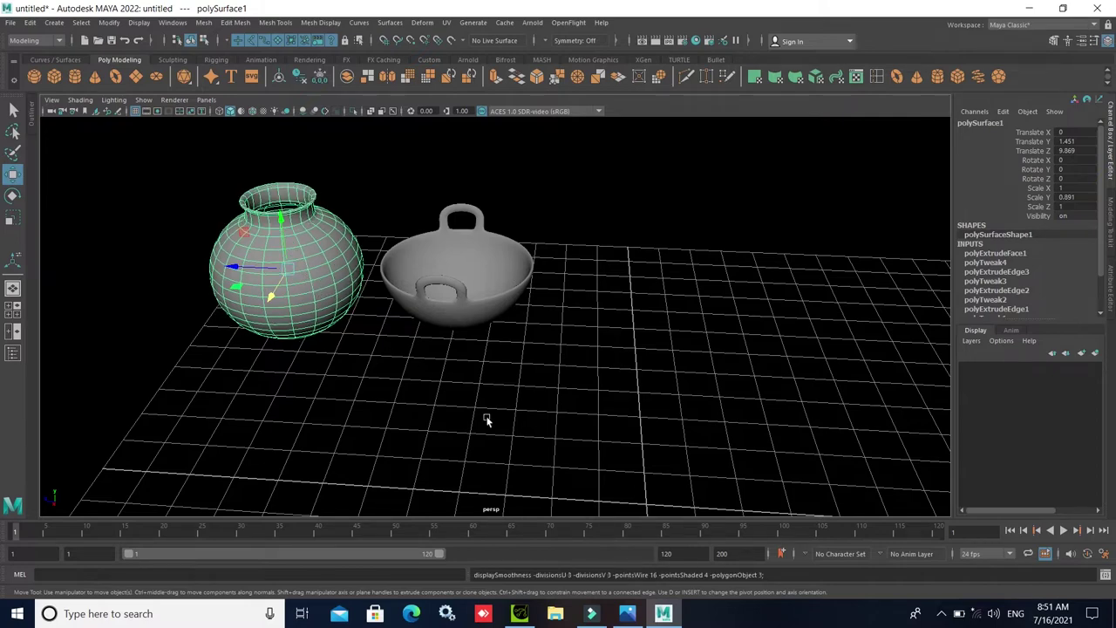
{"action": "left_click", "coordinate": [493, 424]}
{"action": "left_click_drag", "start_coordinate": [498, 428], "coordinate": [369, 279], "text": "alt"}
{"action": "left_click_drag", "start_coordinate": [444, 329], "coordinate": [475, 333], "text": "alt"}
{"action": "scroll", "coordinate": [407, 341], "scroll_direction": "up", "scroll_amount": 3}
{"action": "scroll", "coordinate": [608, 356], "scroll_direction": "up", "scroll_amount": 3}
{"action": "mouse_move", "coordinate": [608, 356]}
{"action": "left_mouse_down", "text": "alt"}
{"action": "mouse_move", "coordinate": [461, 398]}
{"action": "mouse_move", "coordinate": [590, 392]}
{"action": "mouse_move", "coordinate": [456, 407]}
{"action": "left_mouse_up", "text": "alt"}
{"action": "scroll", "coordinate": [572, 410], "scroll_direction": "down", "scroll_amount": 3}
{"action": "mouse_move", "coordinate": [572, 410]}
{"action": "left_mouse_down", "text": "alt"}
{"action": "mouse_move", "coordinate": [521, 414]}
{"action": "mouse_move", "coordinate": [479, 392]}
{"action": "left_mouse_up", "text": "alt"}
{"action": "scroll", "coordinate": [495, 409], "scroll_direction": "up", "scroll_amount": 2}
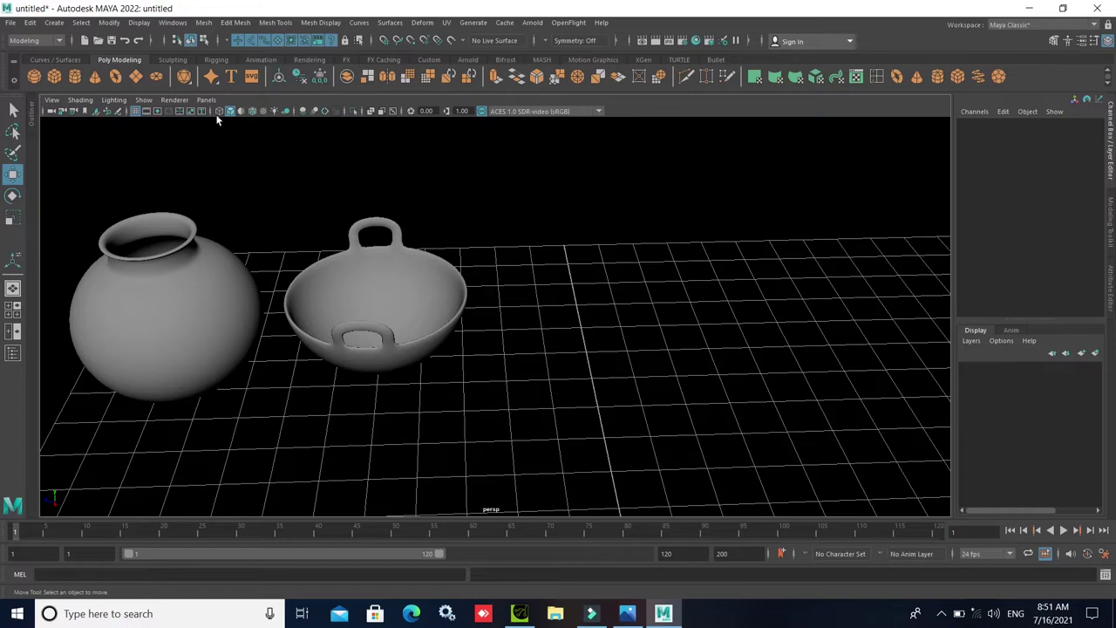
- Create a polygon disc on the grid and scale it uniformly to 1.33
{"action": "left_click", "coordinate": [158, 77]}
{"action": "mouse_move", "coordinate": [519, 497]}
{"action": "left_mouse_down", "text": "alt"}
{"action": "mouse_move", "coordinate": [650, 392]}
{"action": "mouse_move", "coordinate": [538, 406]}
{"action": "mouse_move", "coordinate": [518, 315]}
{"action": "mouse_move", "coordinate": [518, 399]}
{"action": "left_mouse_up", "text": "alt"}
{"action": "scroll", "coordinate": [558, 349], "scroll_direction": "up", "scroll_amount": 5}
{"action": "scroll", "coordinate": [489, 415], "scroll_direction": "up", "scroll_amount": 3}
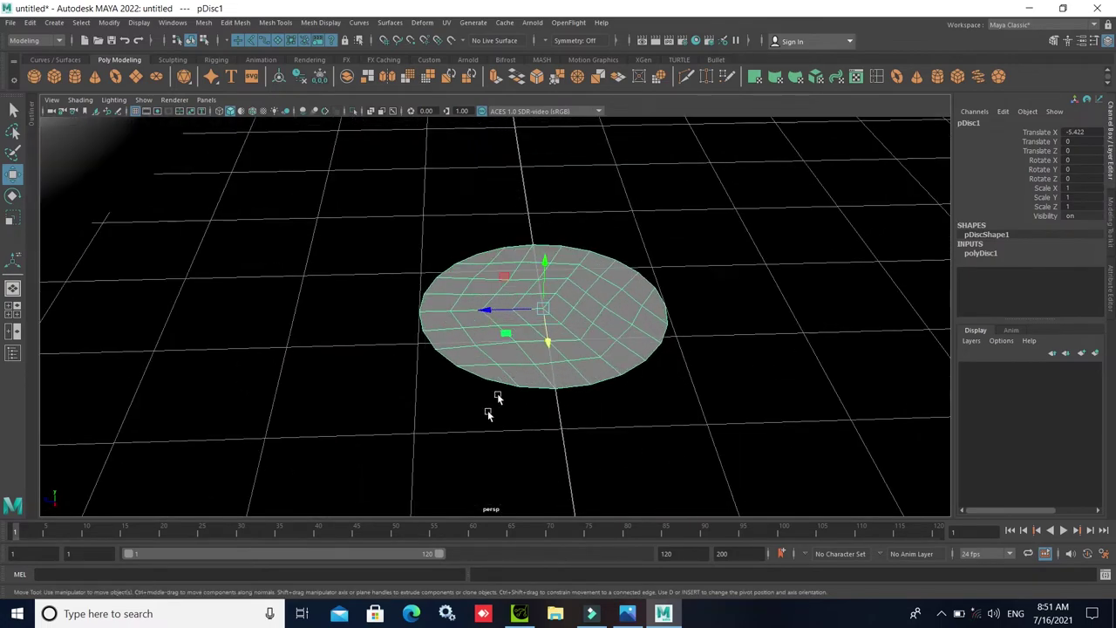
{"action": "scroll", "coordinate": [488, 415], "scroll_direction": "down", "scroll_amount": 5}
{"action": "scroll", "coordinate": [473, 427], "scroll_direction": "down", "scroll_amount": 1}
{"action": "key", "text": "r"}
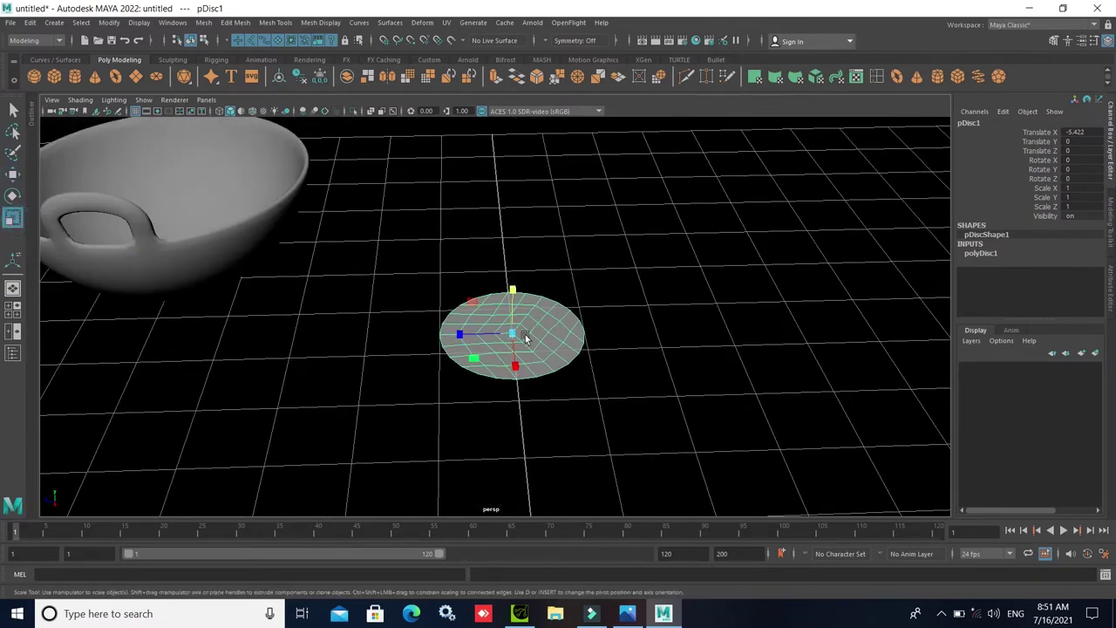
{"action": "left_click_drag", "start_coordinate": [525, 338], "coordinate": [545, 346]}
- Raise the polyDisc1 Subdivisions from 3 to 5 in its creation attributes
{"action": "right_click", "coordinate": [552, 296]}
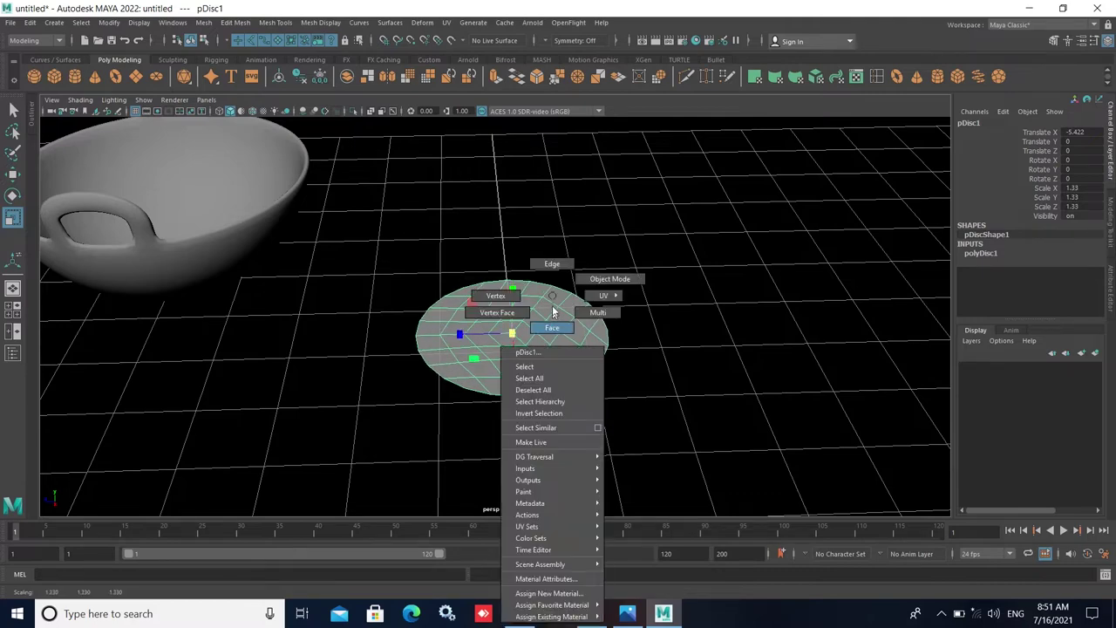
{"action": "scroll", "coordinate": [555, 353], "scroll_direction": "up", "scroll_amount": 2}
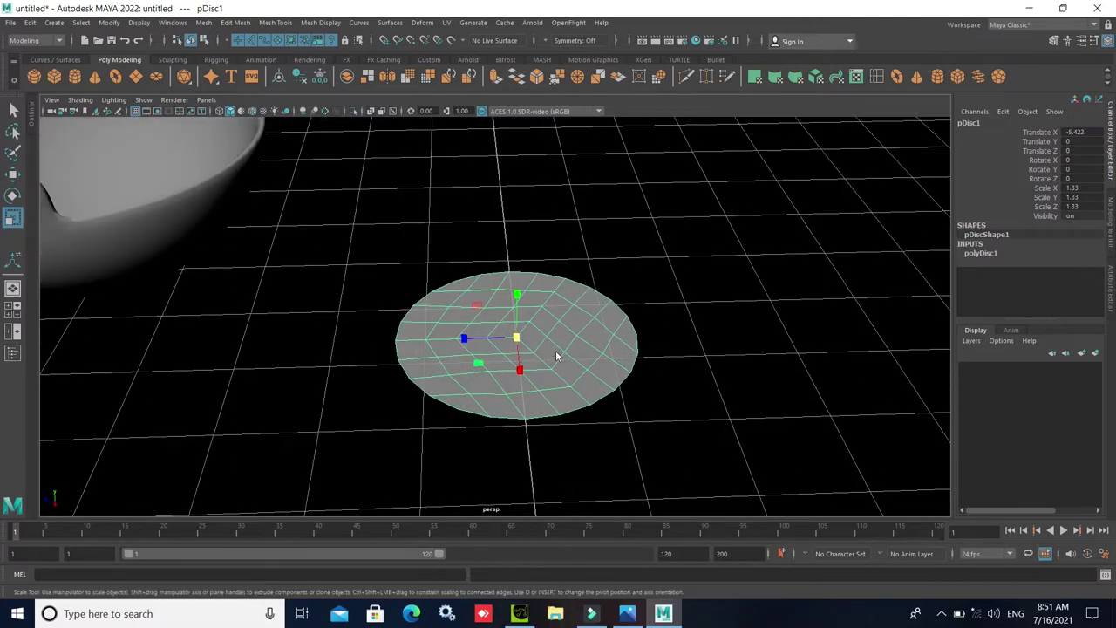
{"action": "right_click_drag", "start_coordinate": [555, 350], "coordinate": [559, 306]}
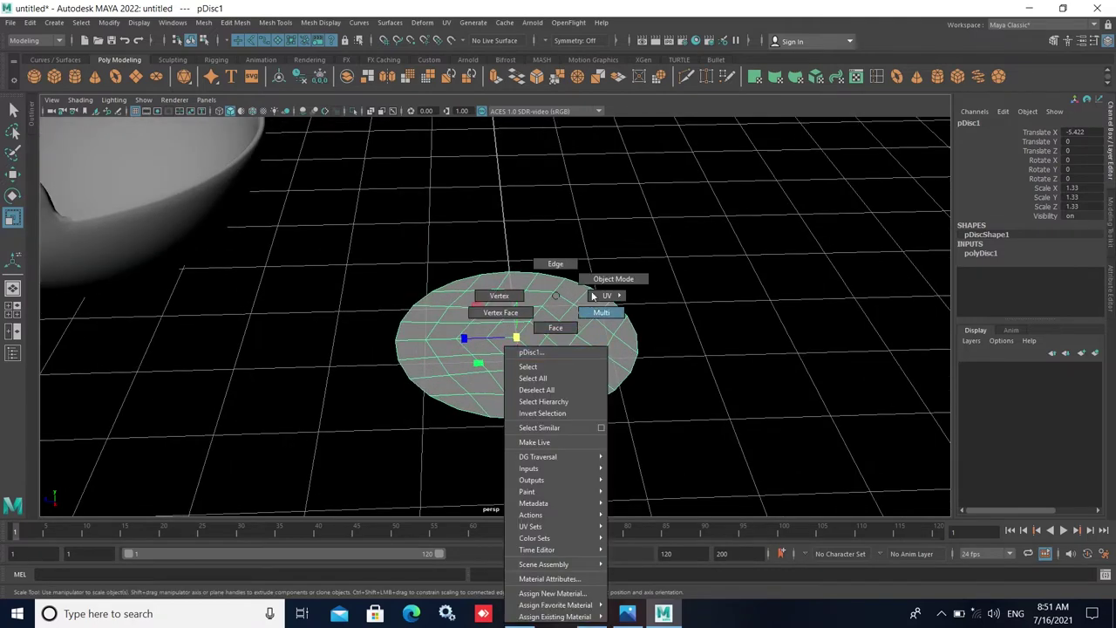
{"action": "left_click", "coordinate": [975, 253]}
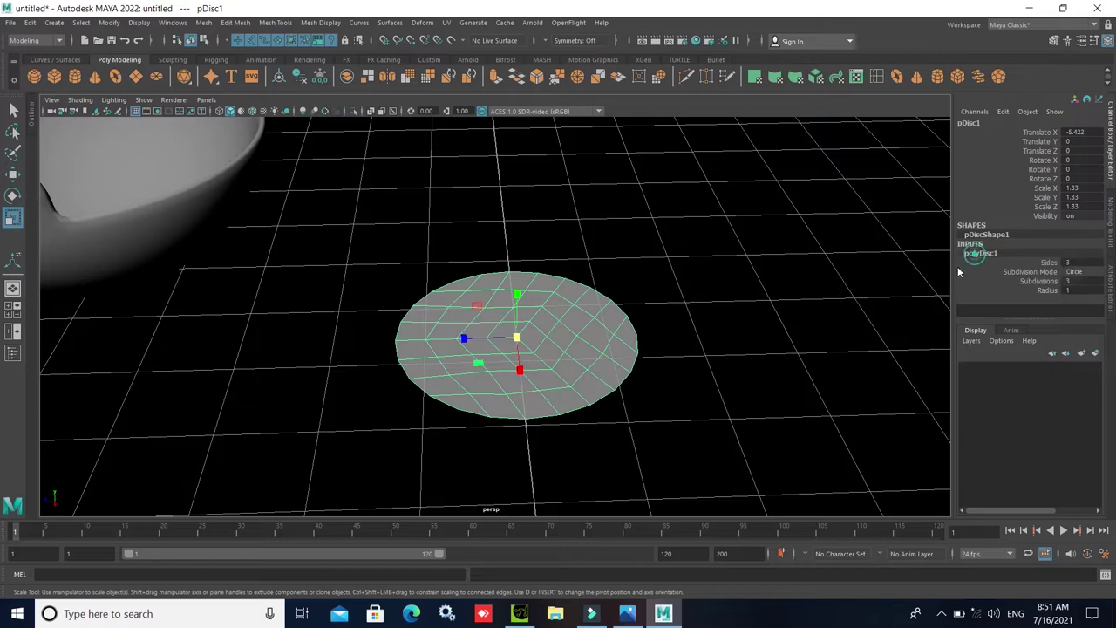
{"action": "left_click", "coordinate": [1039, 281]}
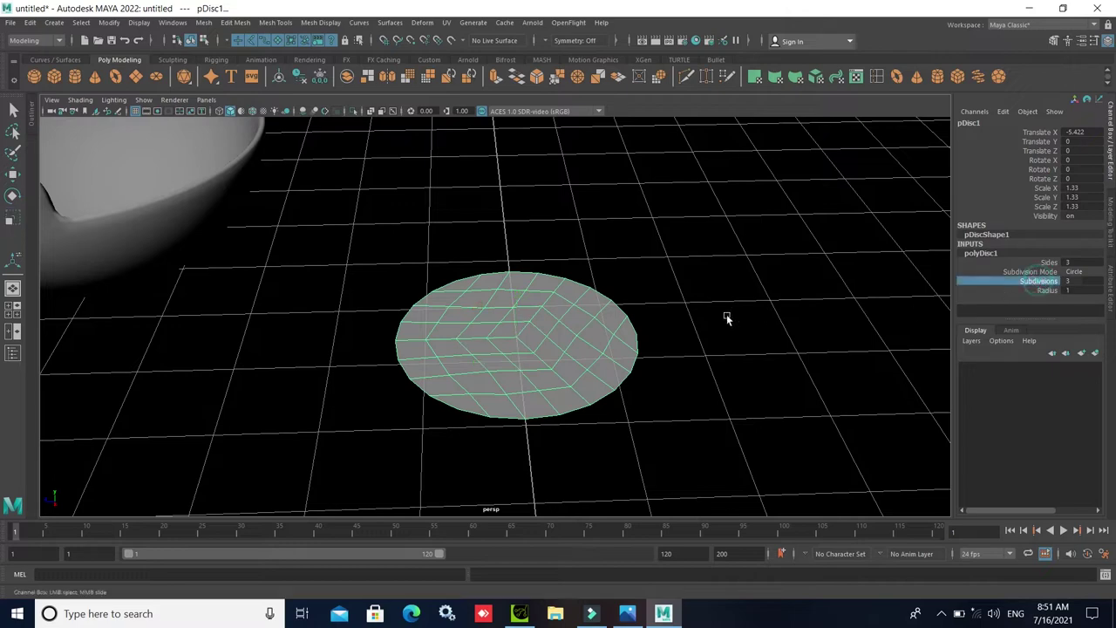
{"action": "middle_click_drag", "start_coordinate": [726, 314], "coordinate": [739, 320]}
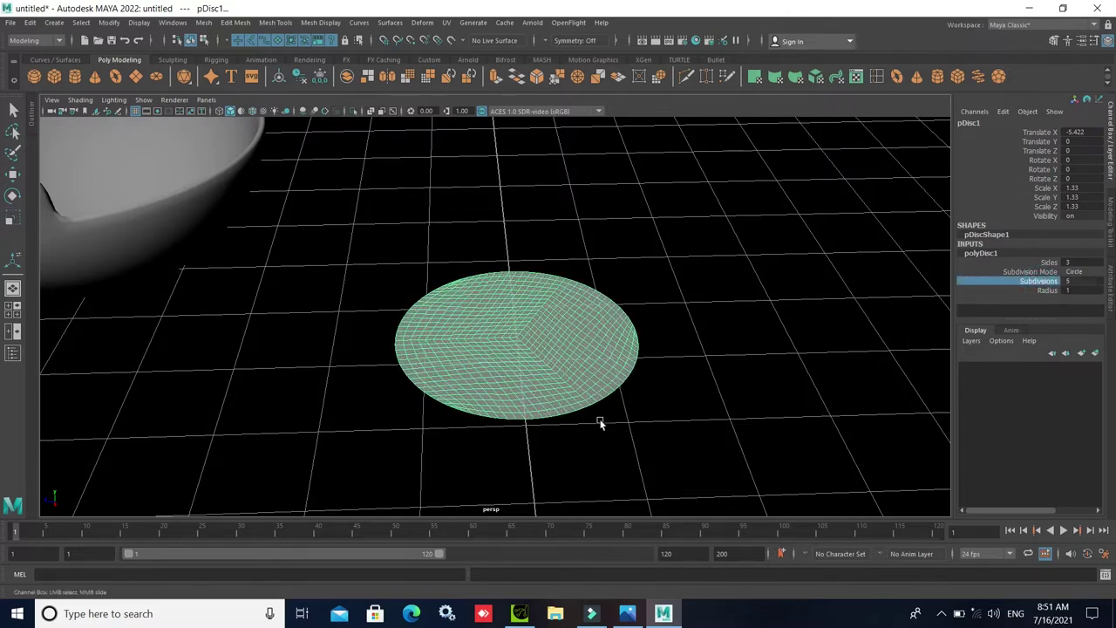
{"action": "scroll", "coordinate": [600, 423], "scroll_direction": "up", "scroll_amount": 2}
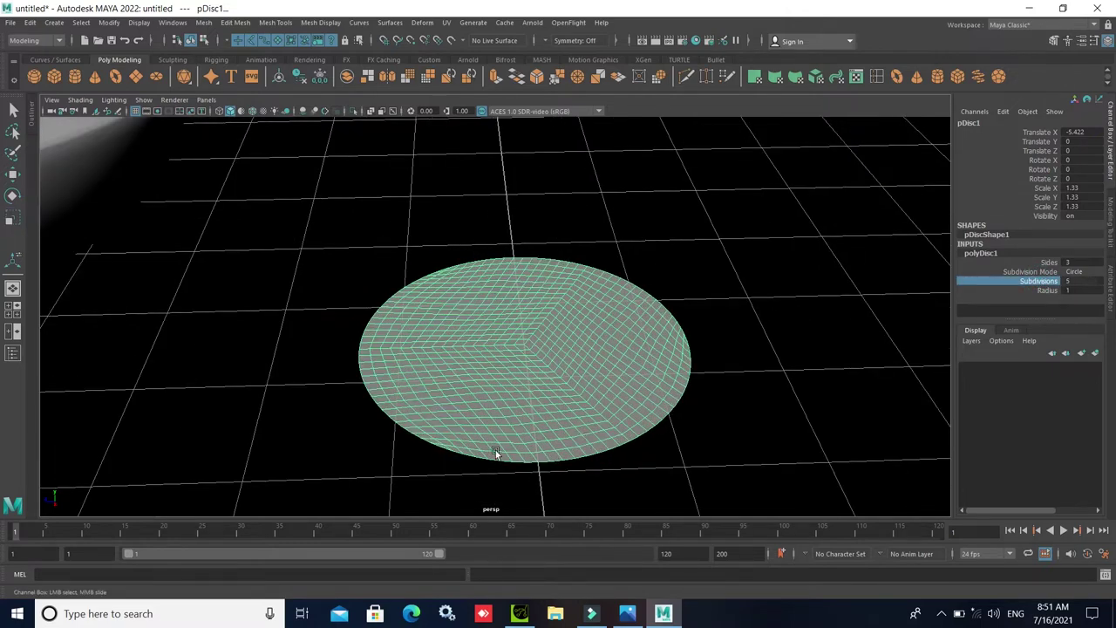
{"action": "scroll", "coordinate": [495, 382], "scroll_direction": "down", "scroll_amount": 2}
- Switch the disc to edge mode and select its rim edges
{"action": "right_click_drag", "start_coordinate": [500, 370], "coordinate": [499, 264]}
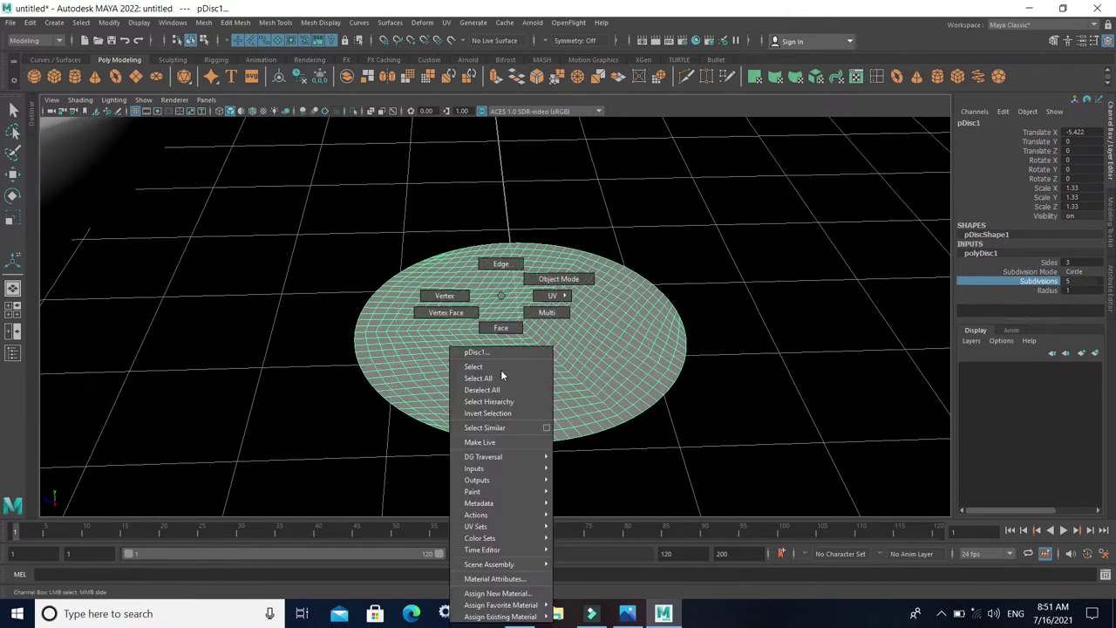
{"action": "scroll", "coordinate": [520, 388], "scroll_direction": "up", "scroll_amount": 2}
{"action": "scroll", "coordinate": [520, 391], "scroll_direction": "up", "scroll_amount": 2}
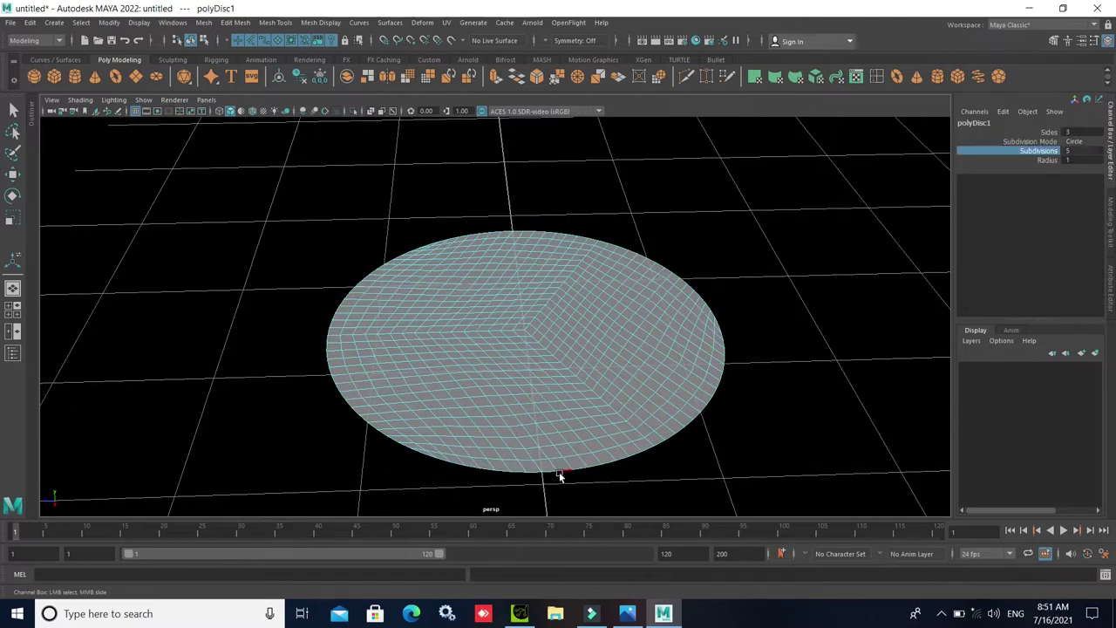
{"action": "left_click", "coordinate": [567, 472]}
{"action": "key", "text": "r"}
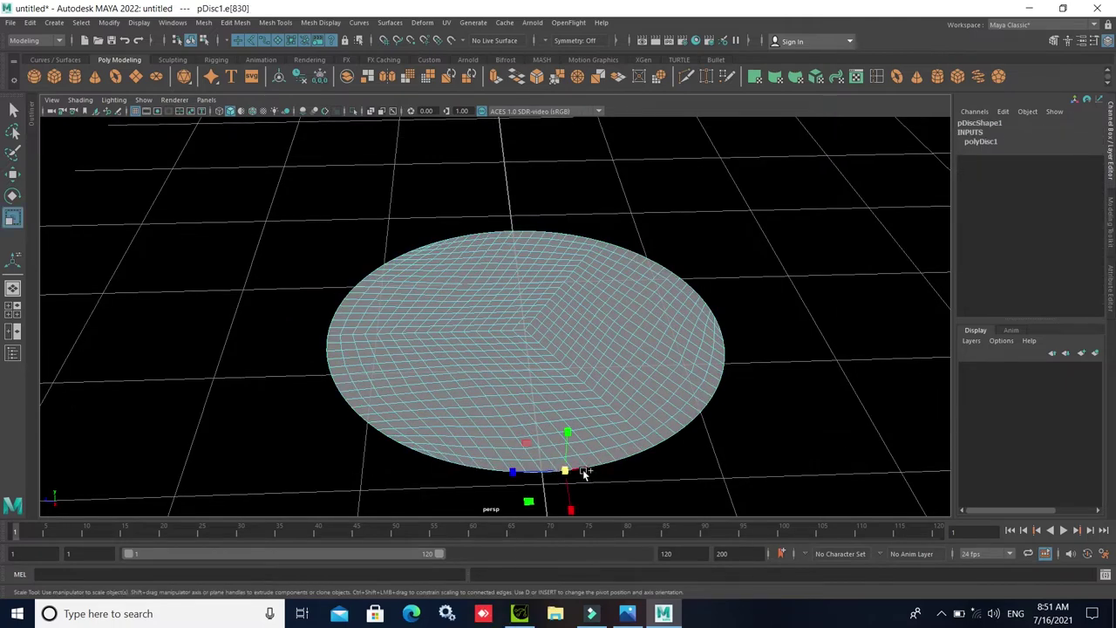
{"action": "key", "text": "ctrl+z"}
{"action": "scroll", "coordinate": [610, 485], "scroll_direction": "down", "scroll_amount": 3}
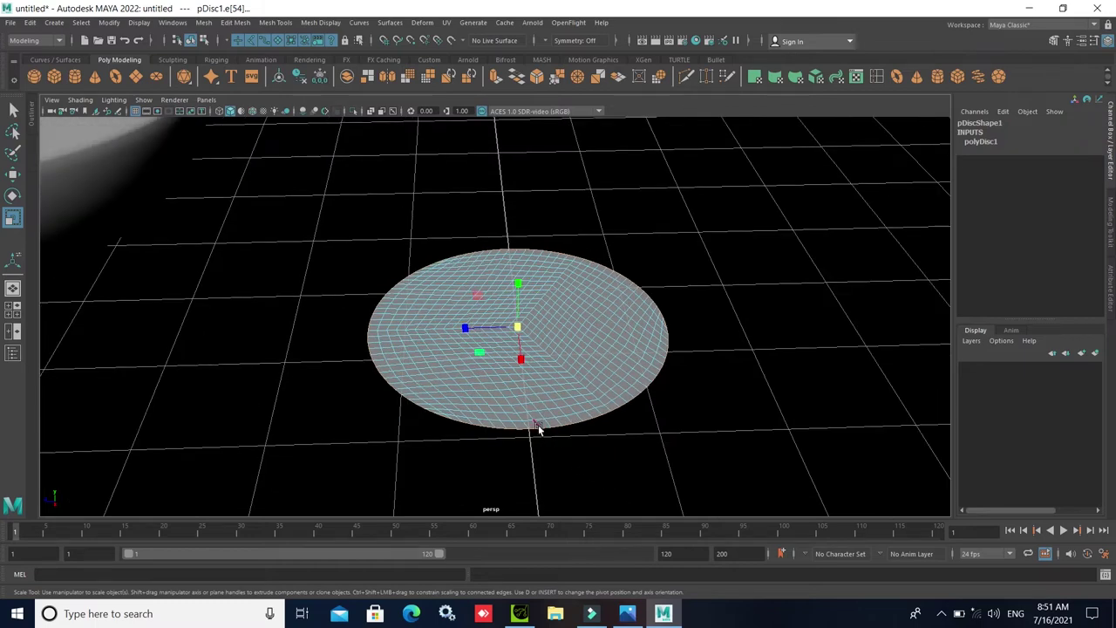
{"action": "scroll", "coordinate": [558, 440], "scroll_direction": "down", "scroll_amount": 2}
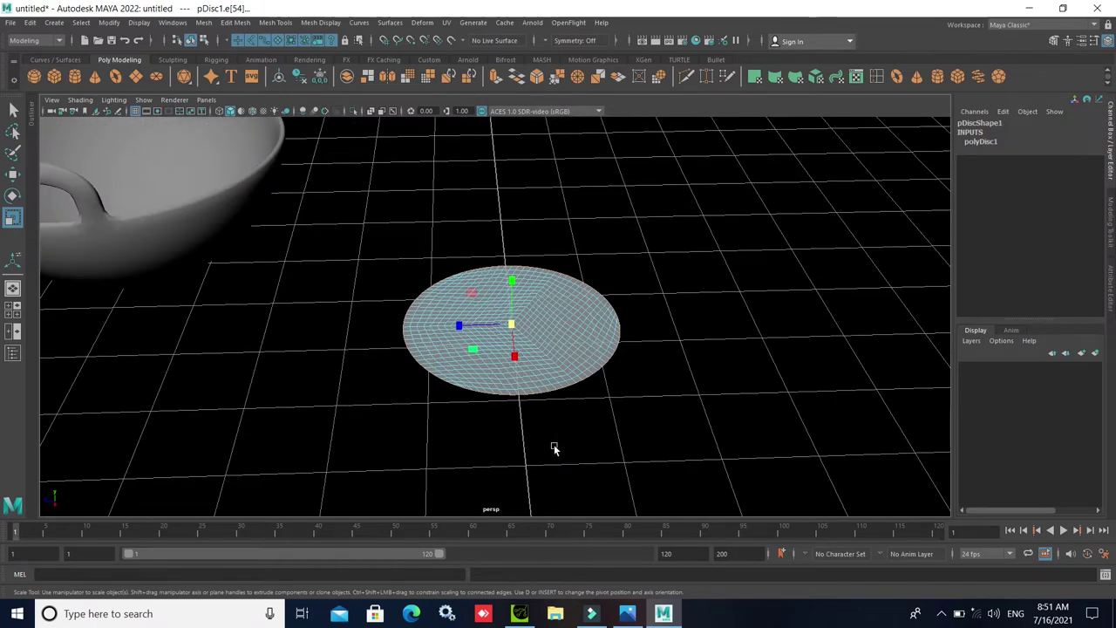
{"action": "left_click_drag", "start_coordinate": [567, 450], "coordinate": [549, 416], "text": "alt"}
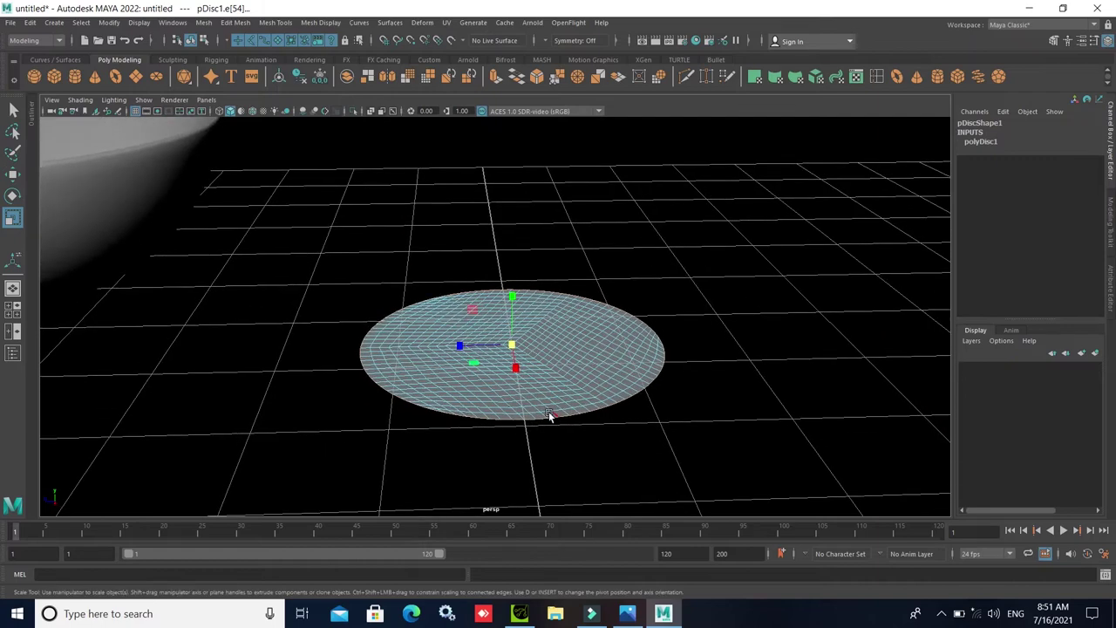
- Extrude the disc's rim edges and raise them into the plate's wall
{"action": "key", "text": "ctrl+e"}
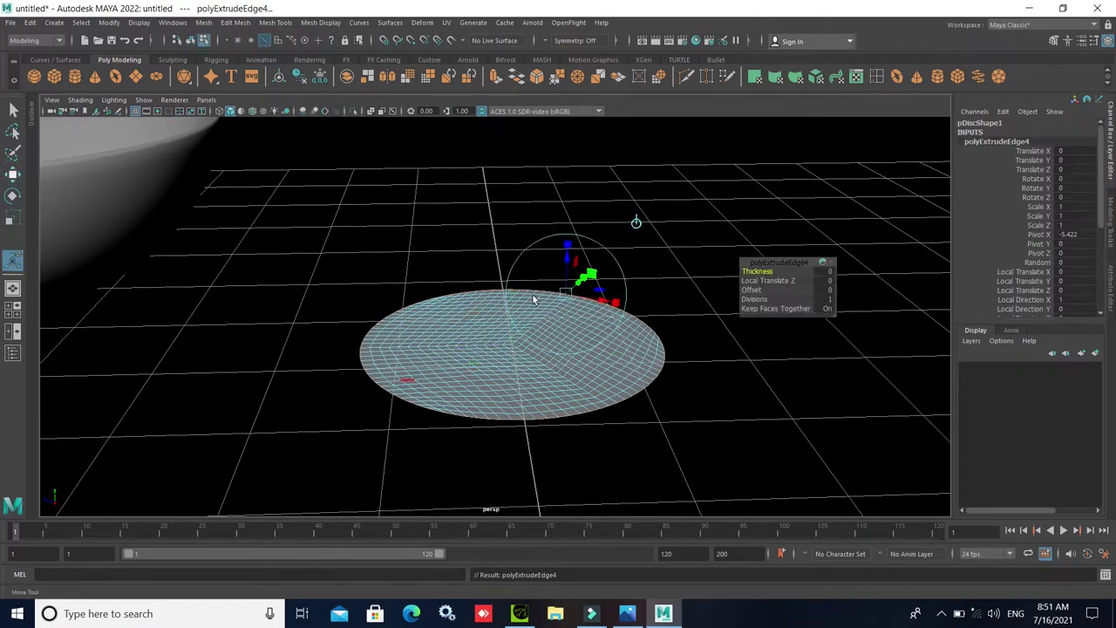
{"action": "left_click", "coordinate": [12, 175]}
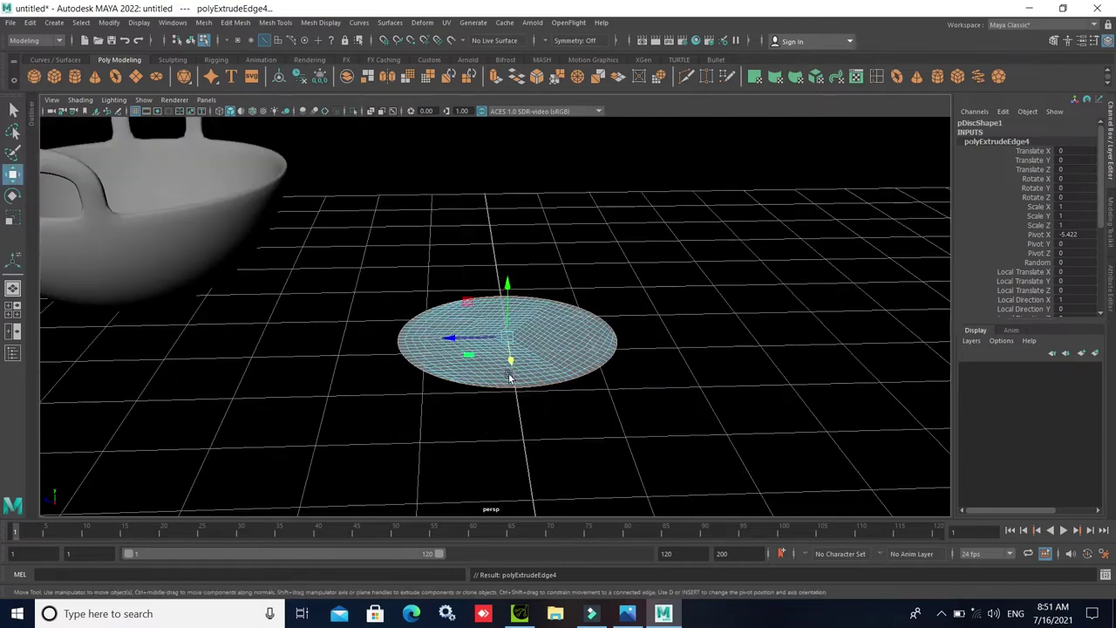
{"action": "scroll", "coordinate": [510, 344], "scroll_direction": "down", "scroll_amount": 3}
{"action": "scroll", "coordinate": [506, 302], "scroll_direction": "up", "scroll_amount": 3}
{"action": "left_click_drag", "start_coordinate": [512, 289], "coordinate": [510, 263]}
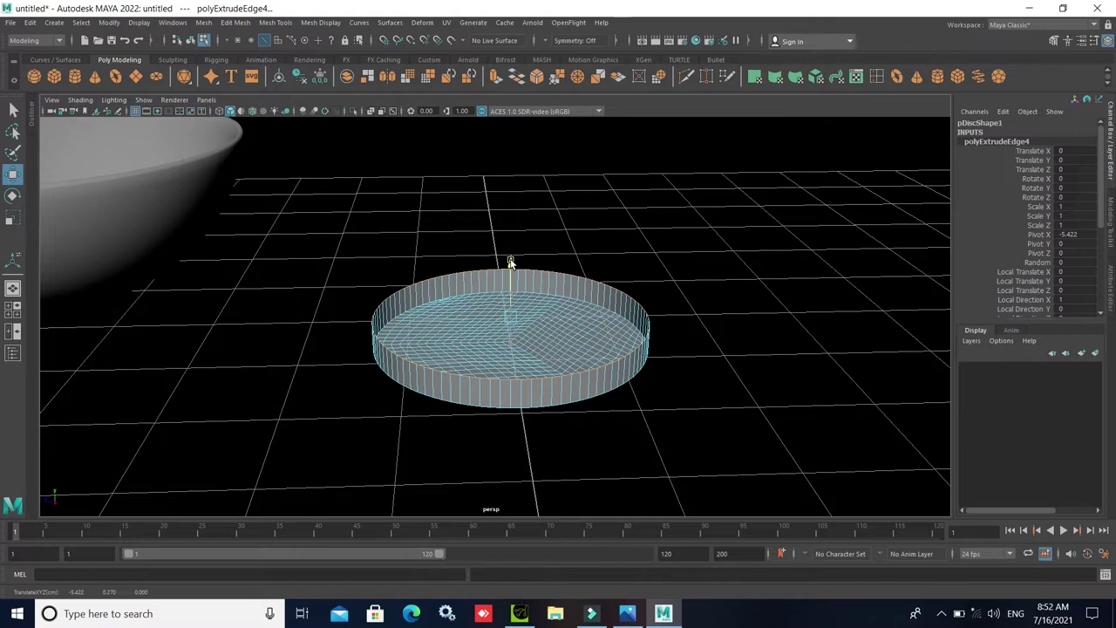
- Scale the extruded rim slightly wider, extrude it again and widen it outward
{"action": "scroll", "coordinate": [538, 415], "scroll_direction": "up", "scroll_amount": 2}
{"action": "left_click", "coordinate": [13, 217]}
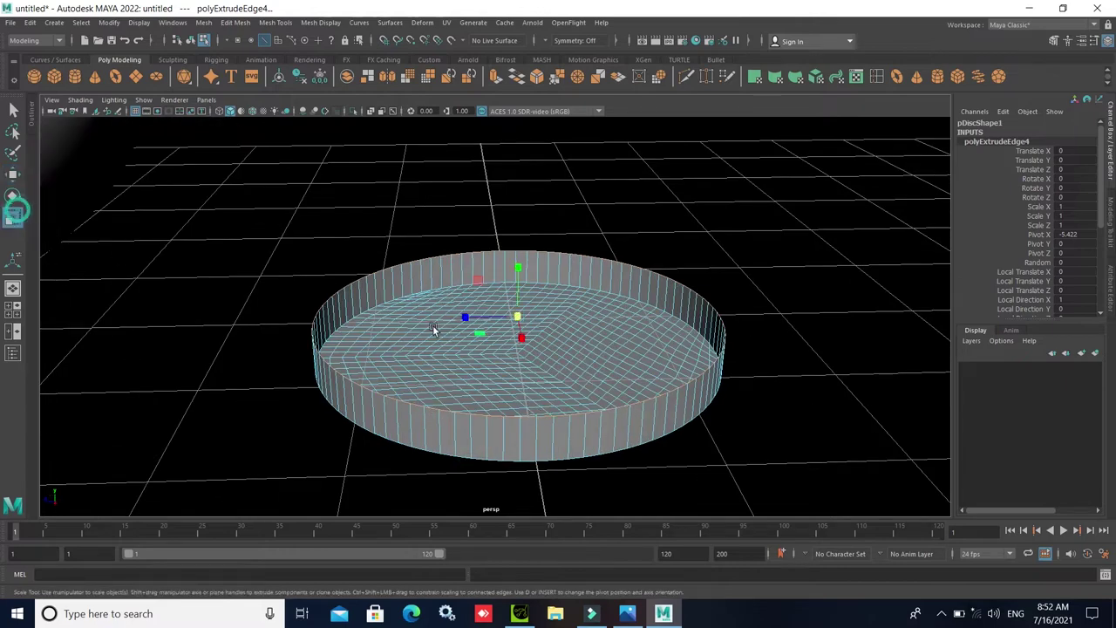
{"action": "left_click_drag", "start_coordinate": [517, 317], "coordinate": [522, 319]}
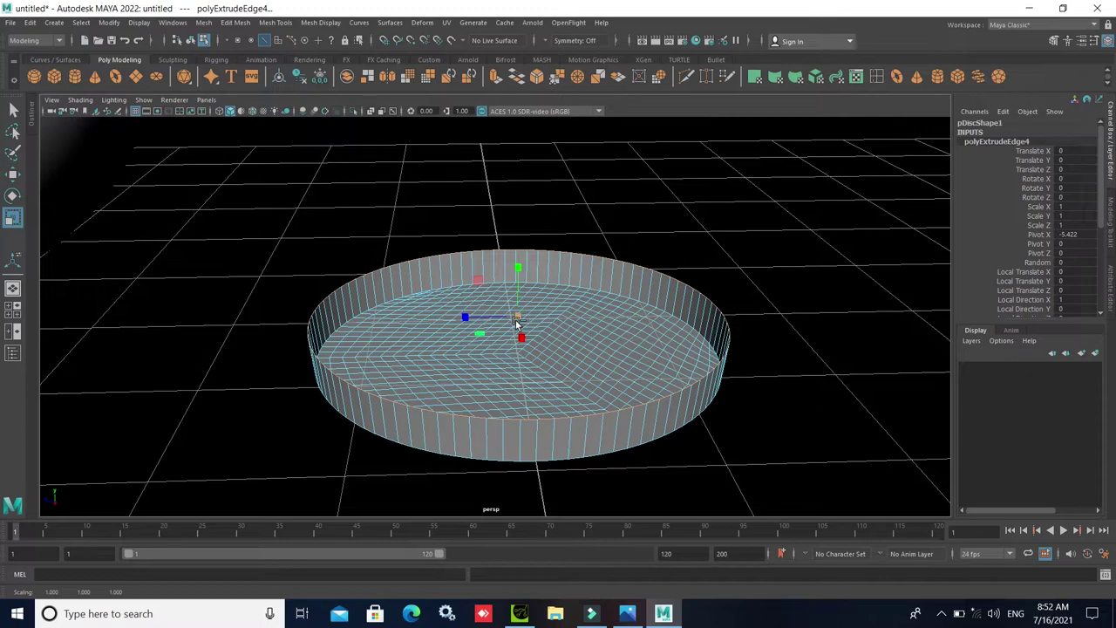
{"action": "key", "text": "ctrl+e"}
{"action": "left_click", "coordinate": [13, 217]}
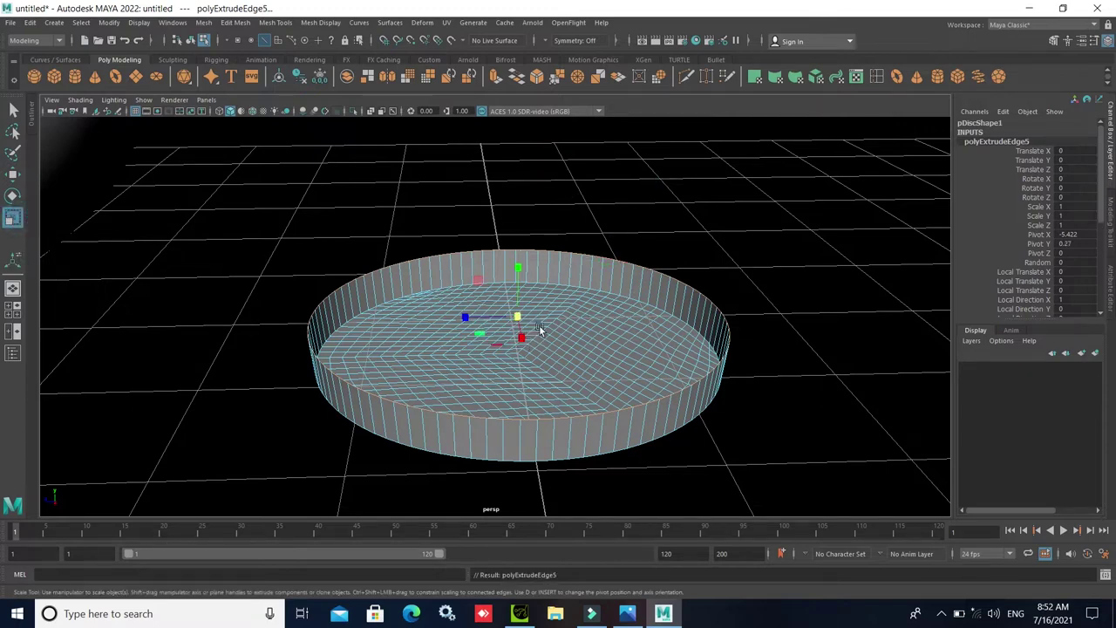
{"action": "left_click_drag", "start_coordinate": [515, 320], "coordinate": [525, 322]}
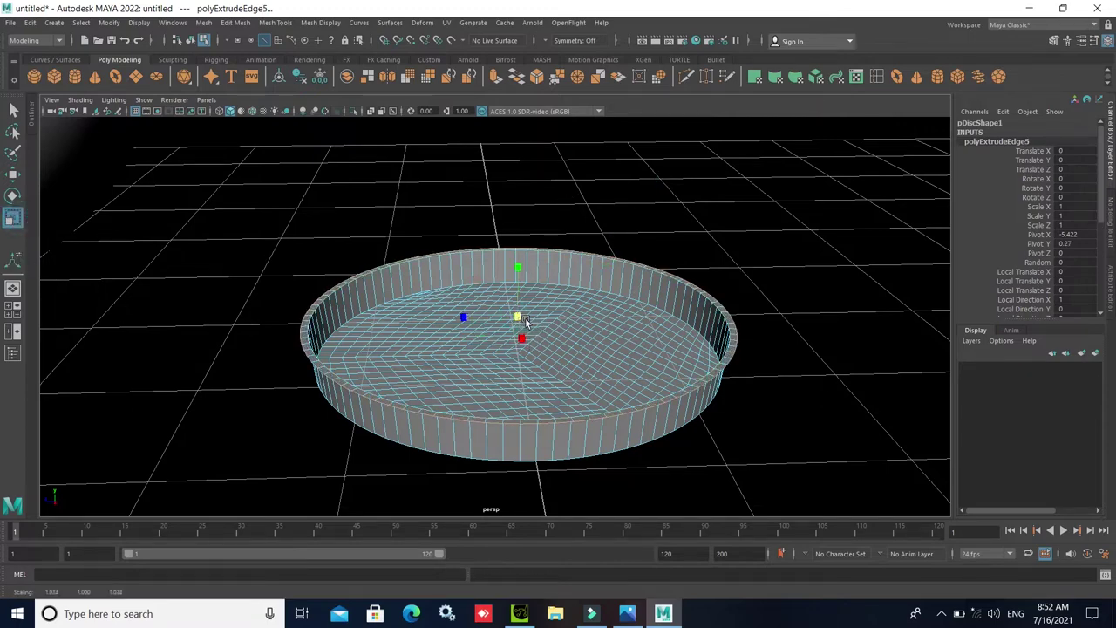
- In object mode, extrude the disc's faces with a 0.02 thickness
{"action": "right_click_drag", "start_coordinate": [659, 421], "coordinate": [710, 280]}
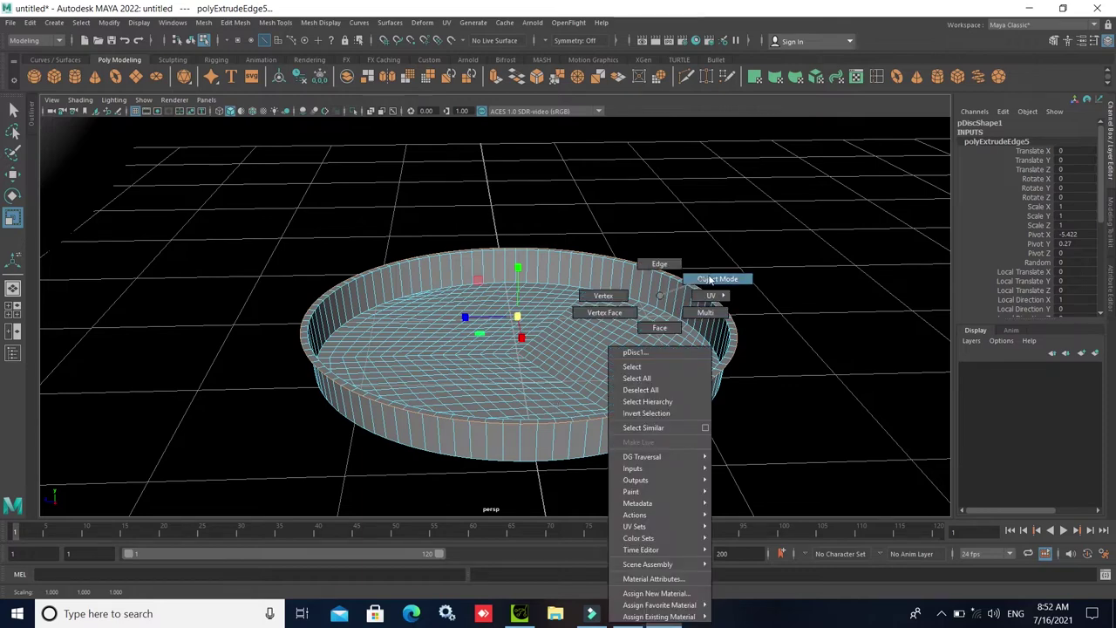
{"action": "scroll", "coordinate": [541, 369], "scroll_direction": "down", "scroll_amount": 3}
{"action": "left_click", "coordinate": [542, 372]}
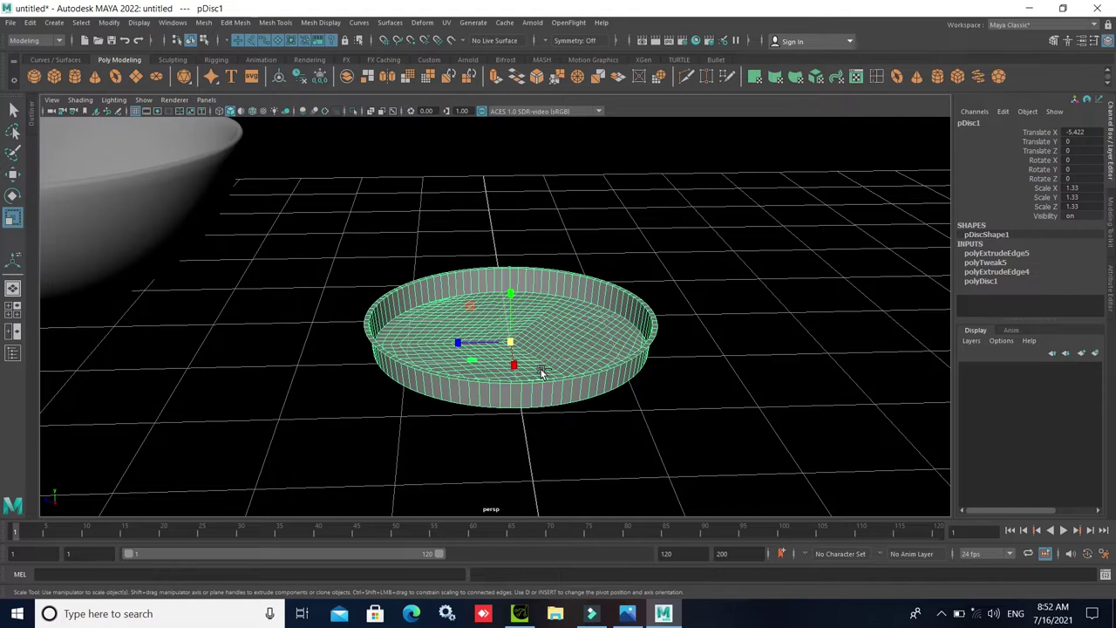
{"action": "key", "text": "ctrl+e"}
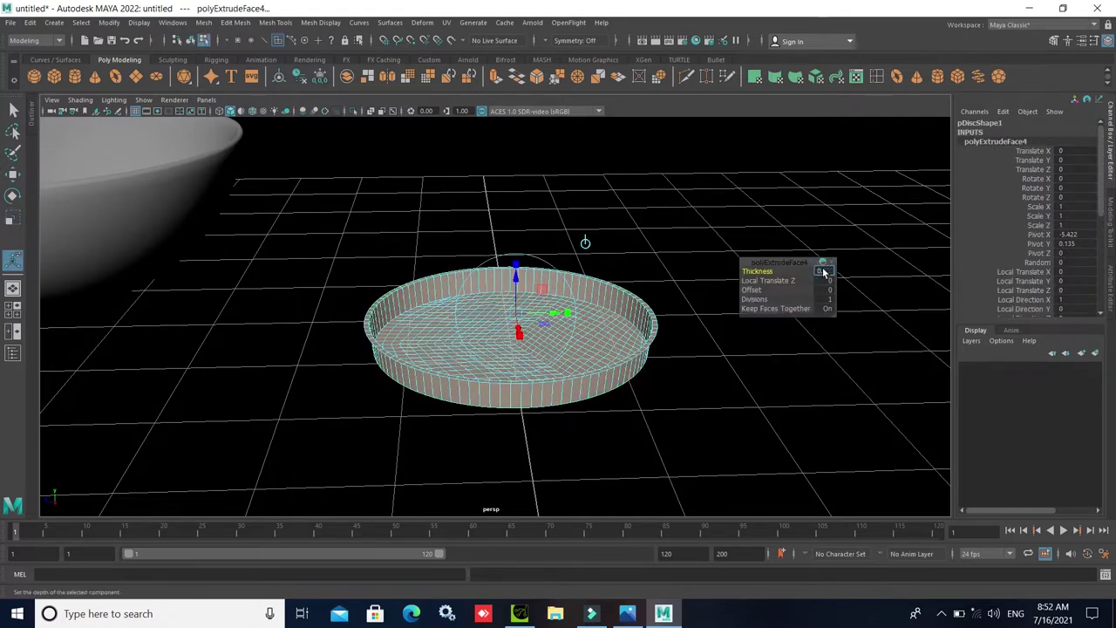
{"action": "left_click_drag", "start_coordinate": [823, 271], "coordinate": [823, 271]}
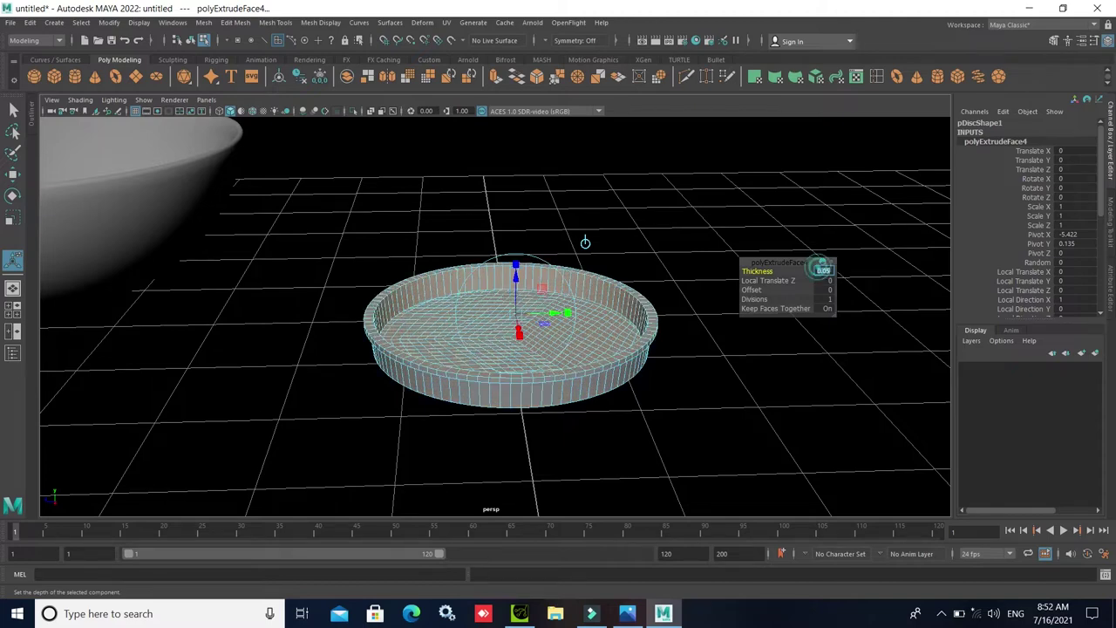
{"action": "type", "text": "2"}
{"action": "key", "text": "Return"}
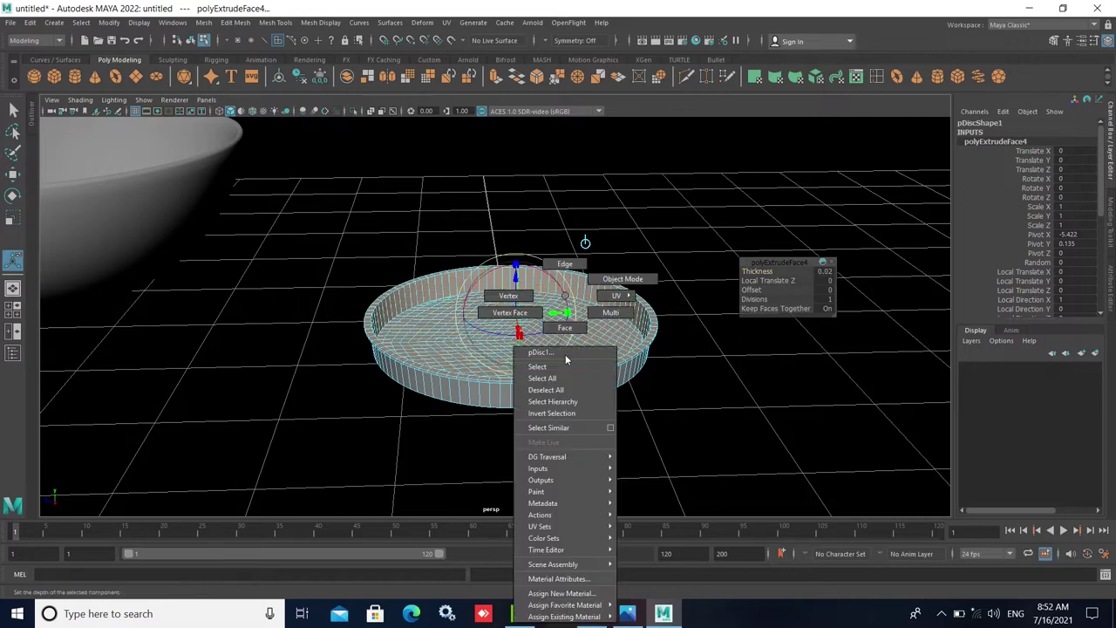
{"action": "right_click_drag", "start_coordinate": [565, 354], "coordinate": [621, 281]}
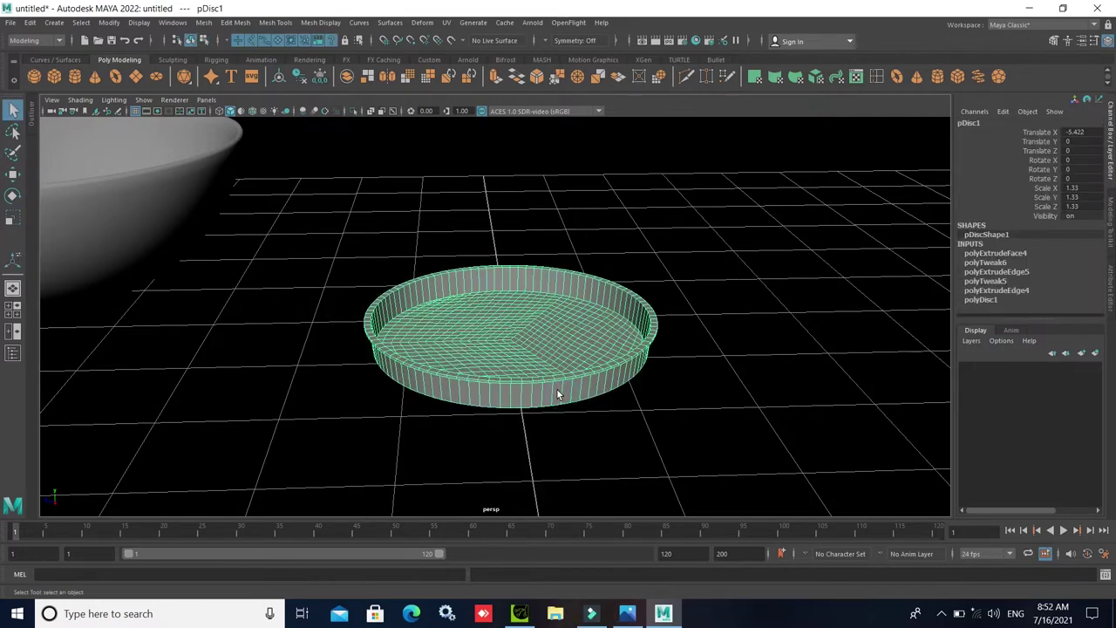
- Move the plate pDisc1 beside the handled bowl
{"action": "left_click", "coordinate": [625, 453]}
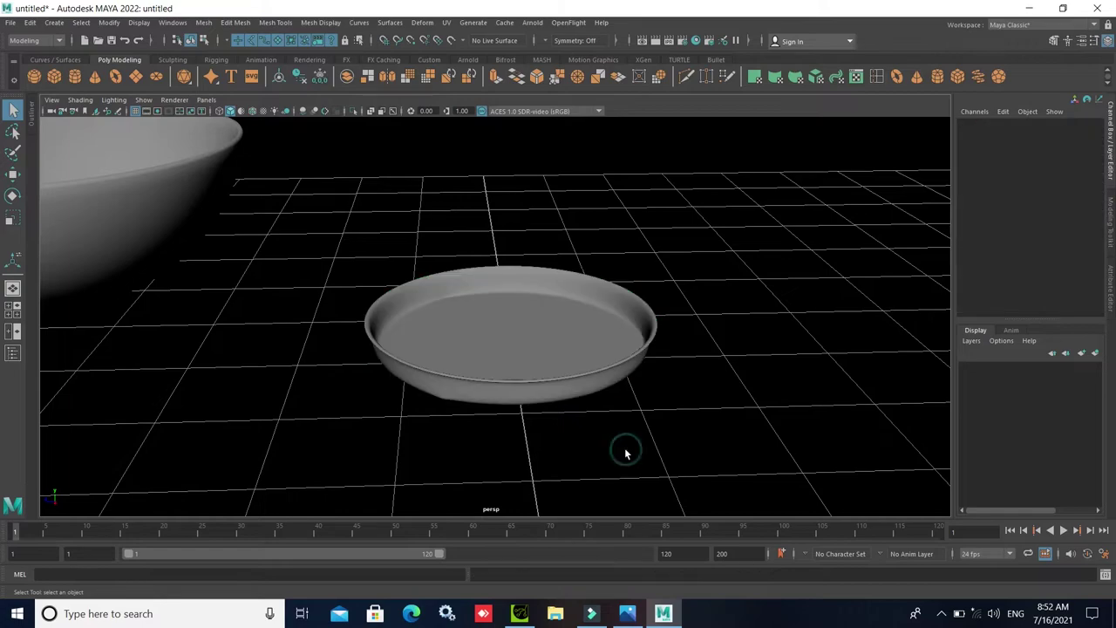
{"action": "scroll", "coordinate": [621, 451], "scroll_direction": "down", "scroll_amount": 3}
{"action": "scroll", "coordinate": [567, 423], "scroll_direction": "down", "scroll_amount": 1}
{"action": "left_click", "coordinate": [483, 363]}
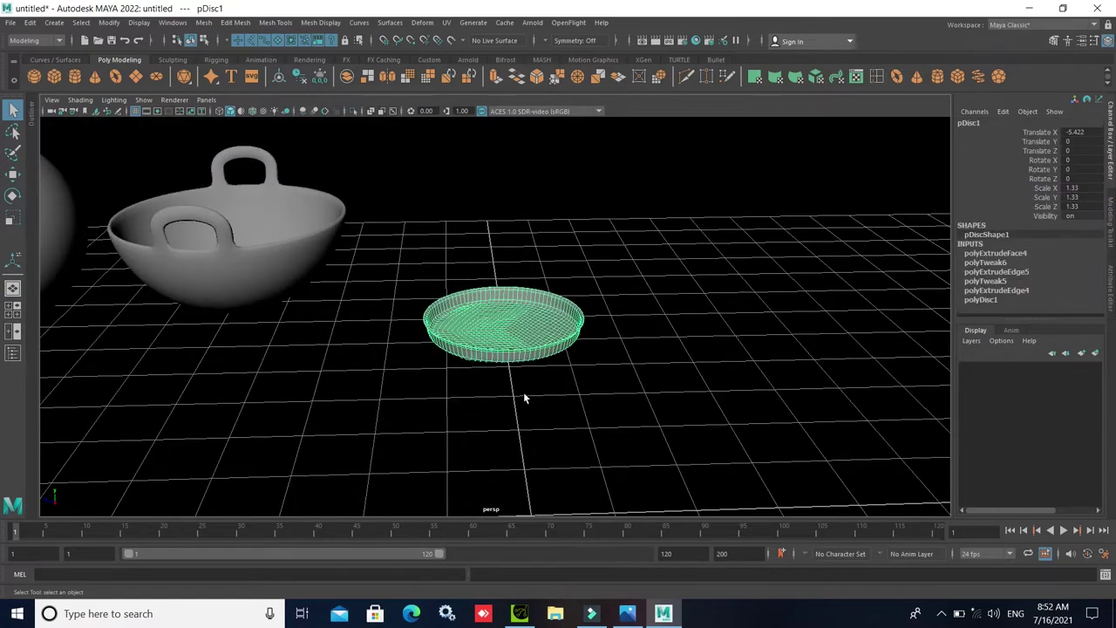
{"action": "mouse_move", "coordinate": [545, 454]}
{"action": "left_mouse_down", "text": "alt"}
{"action": "mouse_move", "coordinate": [525, 421]}
{"action": "mouse_move", "coordinate": [390, 440]}
{"action": "left_mouse_up", "text": "alt"}
{"action": "left_click", "coordinate": [14, 178]}
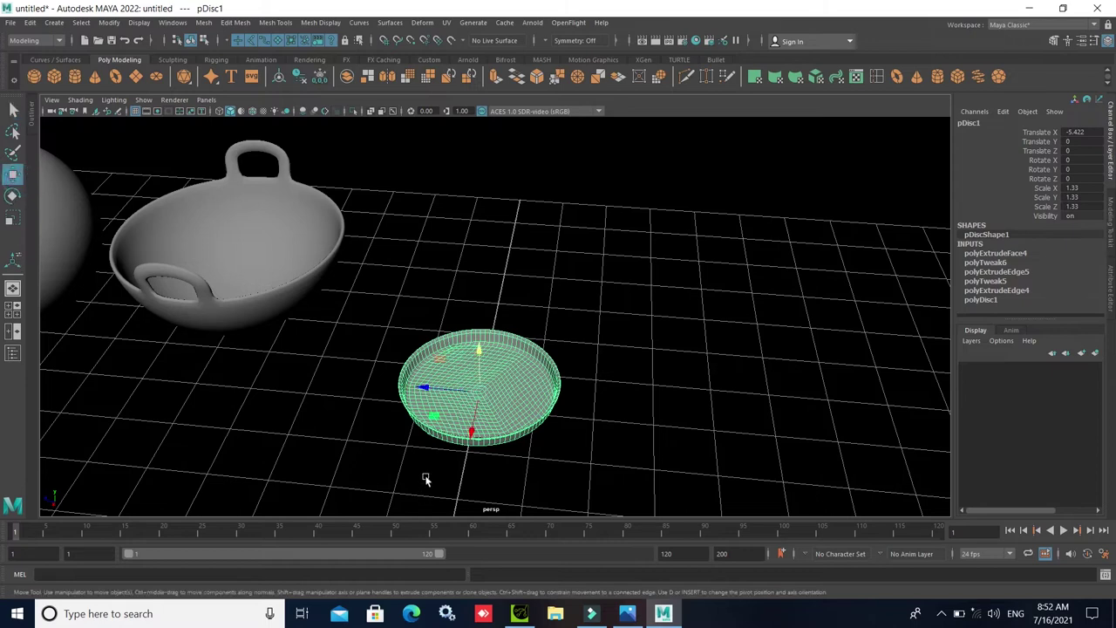
{"action": "mouse_move", "coordinate": [471, 434]}
{"action": "left_mouse_down"}
{"action": "mouse_move", "coordinate": [462, 349]}
{"action": "mouse_move", "coordinate": [406, 378]}
{"action": "mouse_move", "coordinate": [474, 411]}
{"action": "mouse_move", "coordinate": [617, 443]}
{"action": "mouse_move", "coordinate": [552, 466]}
{"action": "mouse_move", "coordinate": [628, 443]}
{"action": "left_mouse_up"}
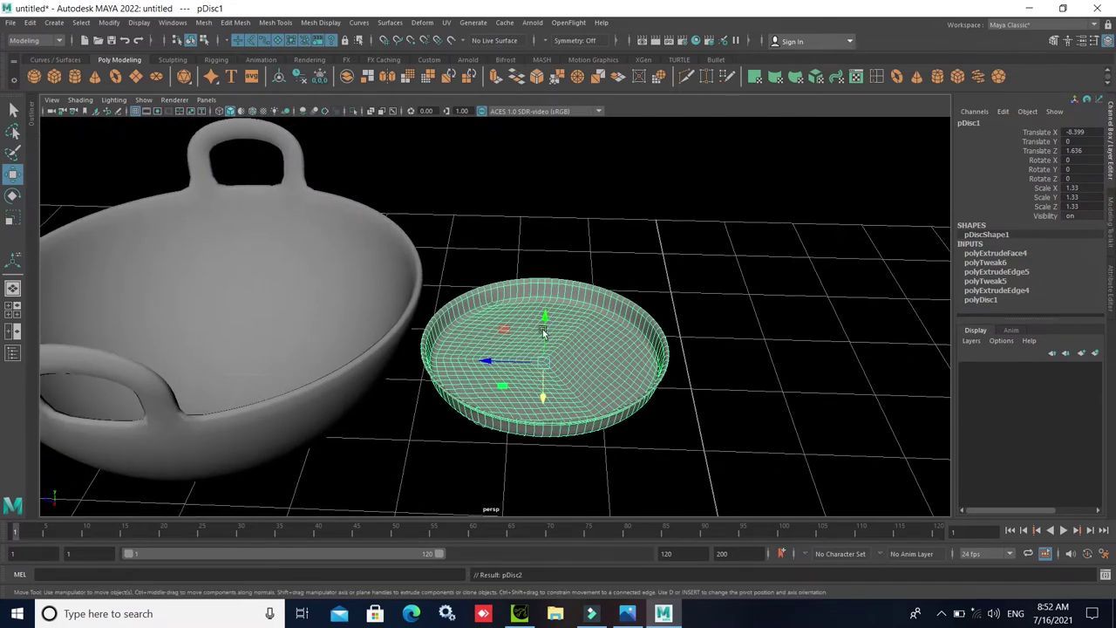
- Duplicate the plate, raise the copy on Y, and repeat Shift+D to stack about six plates
{"action": "key", "text": "ctrl+d"}
{"action": "left_click_drag", "start_coordinate": [544, 323], "coordinate": [545, 313]}
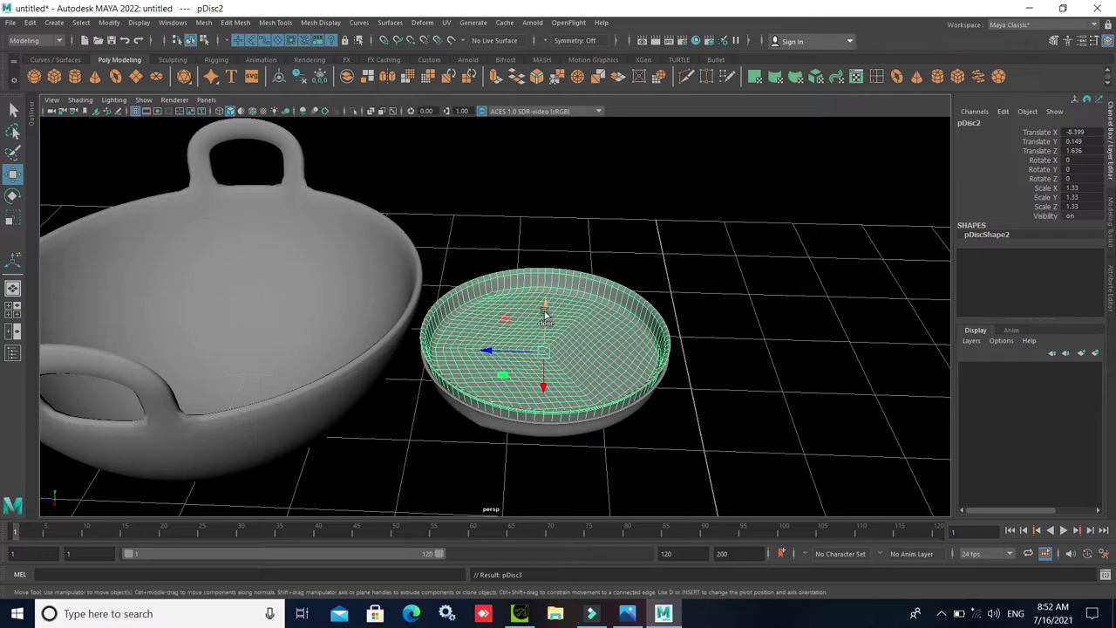
{"action": "key", "text": "shift+d"}
{"action": "key", "text": "shift+d"}
{"action": "key", "text": "shift+d"}
{"action": "key", "text": "shift+d"}
{"action": "left_click", "coordinate": [688, 447]}
{"action": "scroll", "coordinate": [613, 448], "scroll_direction": "down", "scroll_amount": 3}
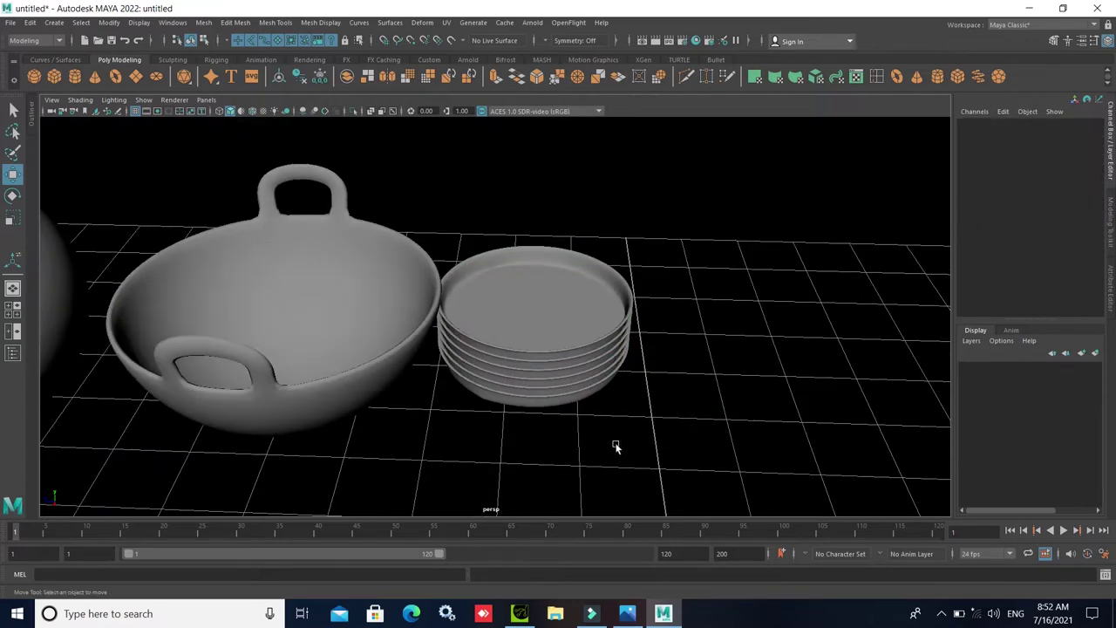
{"action": "left_click_drag", "start_coordinate": [613, 448], "coordinate": [584, 367], "text": "alt"}
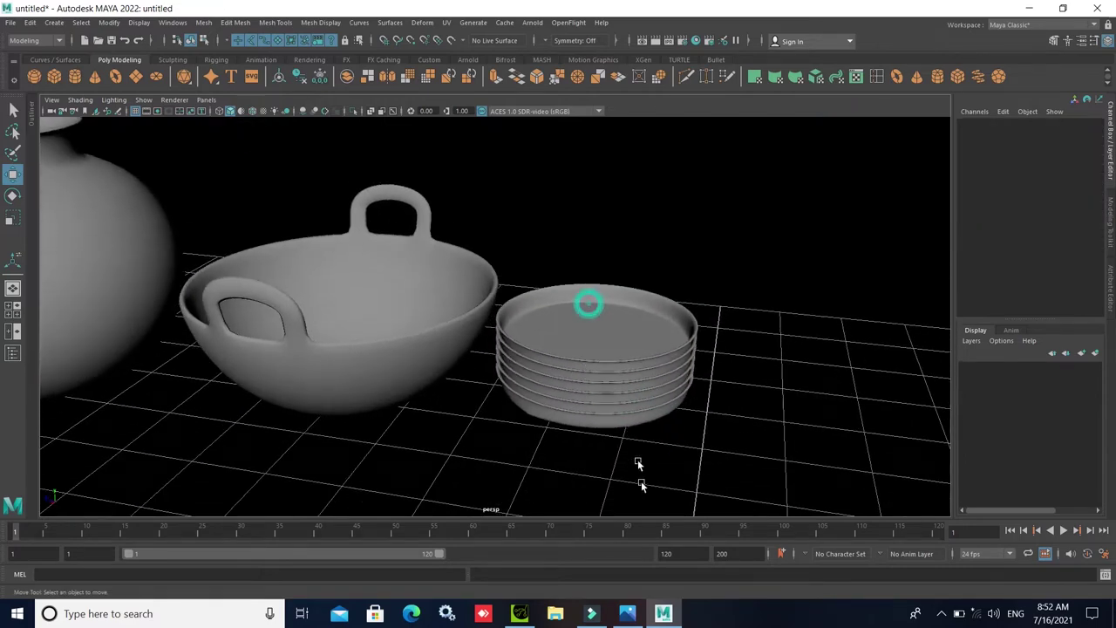
{"action": "left_click_drag", "start_coordinate": [639, 465], "coordinate": [541, 301]}
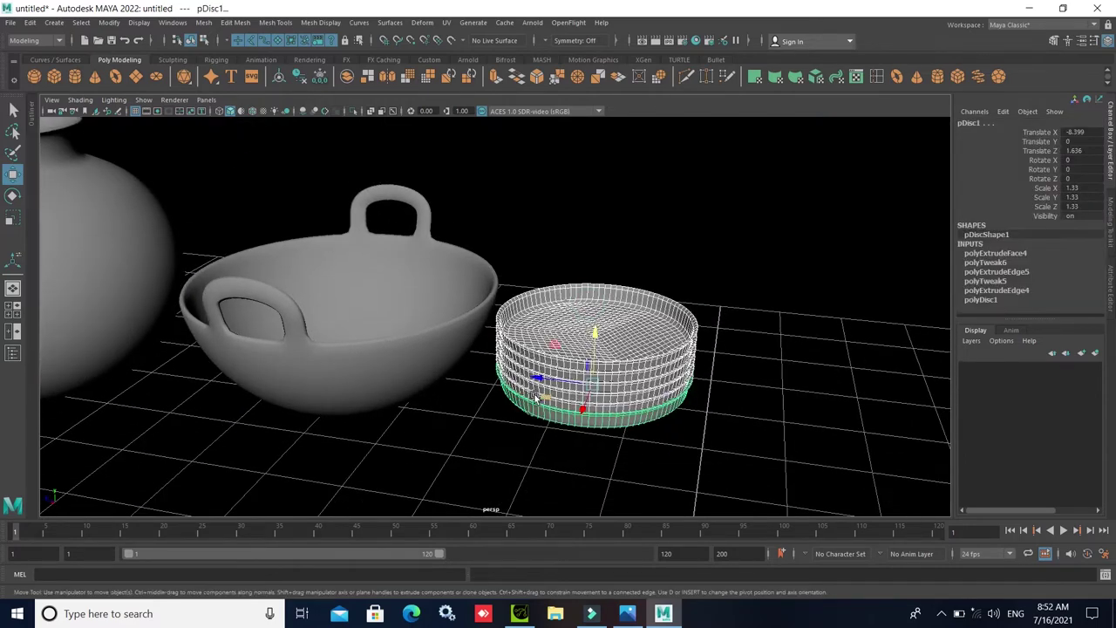
{"action": "left_click", "coordinate": [501, 462]}
{"action": "scroll", "coordinate": [501, 462], "scroll_direction": "down", "scroll_amount": 3}
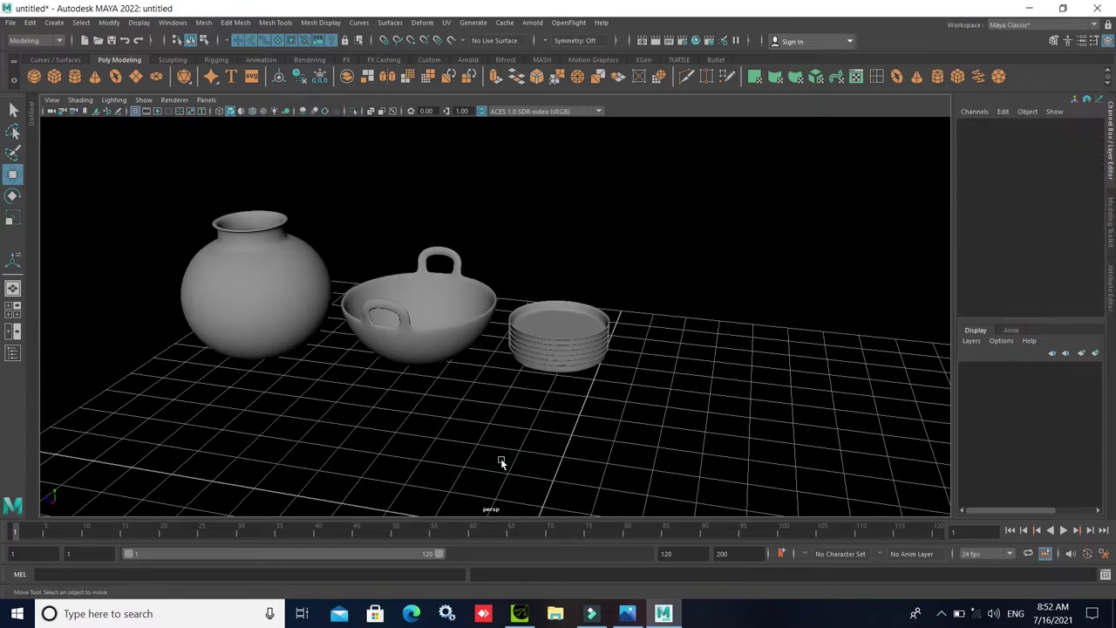
{"action": "mouse_move", "coordinate": [502, 462]}
{"action": "left_mouse_down", "text": "alt"}
{"action": "mouse_move", "coordinate": [461, 468]}
{"action": "mouse_move", "coordinate": [423, 433]}
{"action": "mouse_move", "coordinate": [511, 426]}
{"action": "left_mouse_up", "text": "alt"}
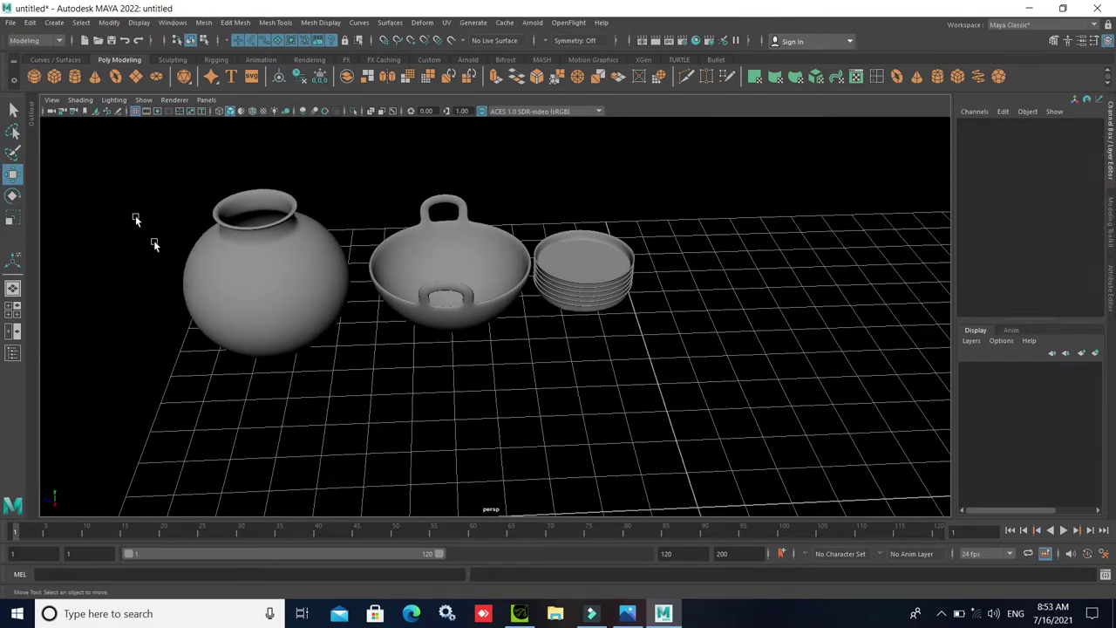
- Create a polygon sphere on the grid in front of the plate stack, shown shaded
{"action": "left_click", "coordinate": [35, 80]}
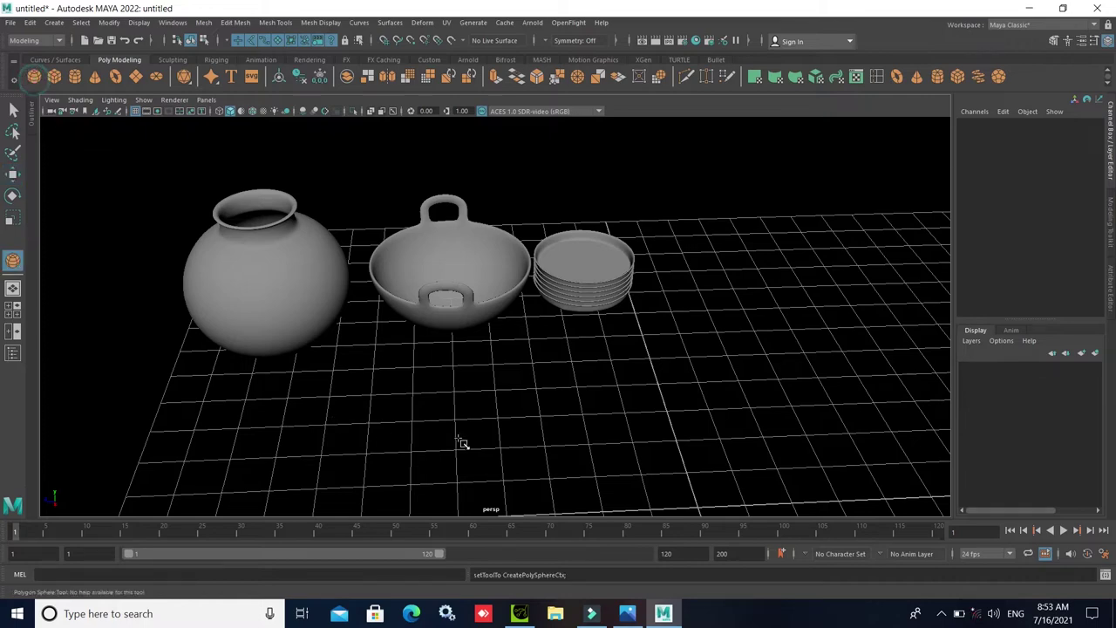
{"action": "mouse_move", "coordinate": [610, 416]}
{"action": "left_mouse_down"}
{"action": "mouse_move", "coordinate": [655, 446]}
{"action": "mouse_move", "coordinate": [643, 463]}
{"action": "left_mouse_up"}
{"action": "key", "text": "5"}
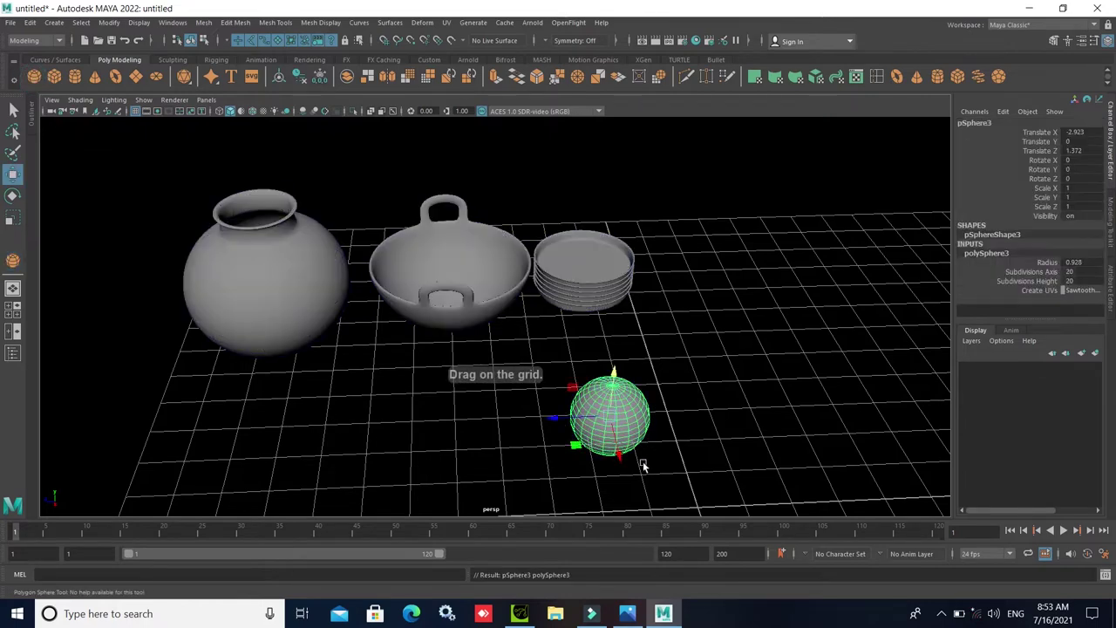
{"action": "middle_click_drag", "start_coordinate": [640, 461], "coordinate": [528, 331], "text": "alt"}
{"action": "scroll", "coordinate": [528, 331], "scroll_direction": "up", "scroll_amount": 3}
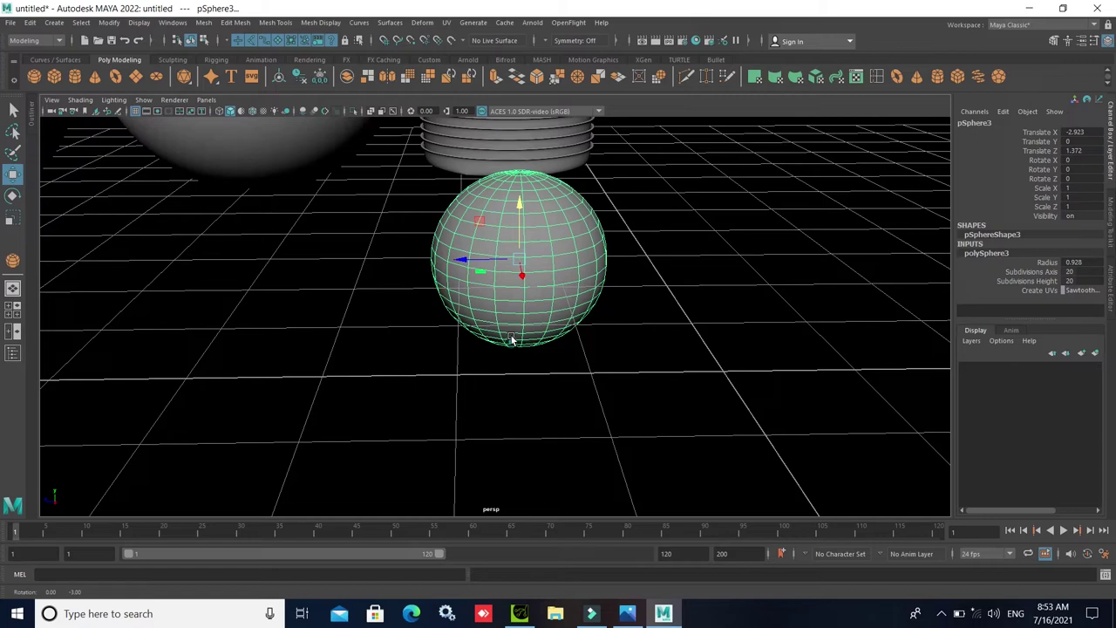
{"action": "mouse_move", "coordinate": [512, 340]}
{"action": "left_mouse_down", "text": "alt"}
{"action": "mouse_move", "coordinate": [491, 387]}
{"action": "mouse_move", "coordinate": [513, 397]}
{"action": "left_mouse_up", "text": "alt"}
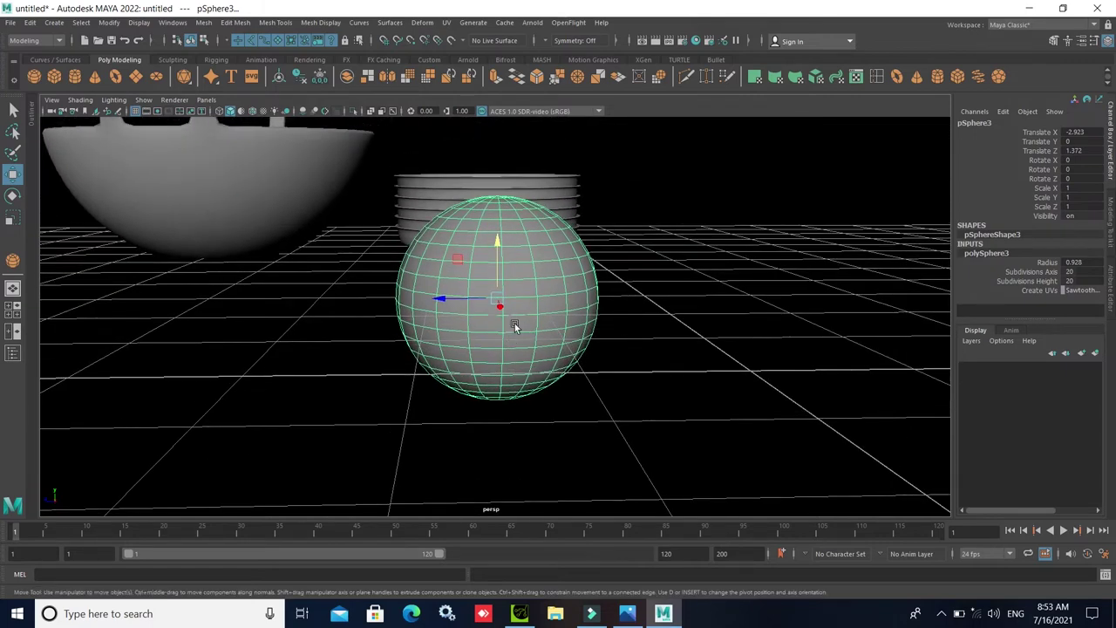
- Select an edge loop below the sphere's middle and detach the mesh along it
{"action": "right_click_drag", "start_coordinate": [514, 324], "coordinate": [515, 334]}
{"action": "scroll", "coordinate": [514, 280], "scroll_direction": "up", "scroll_amount": 3}
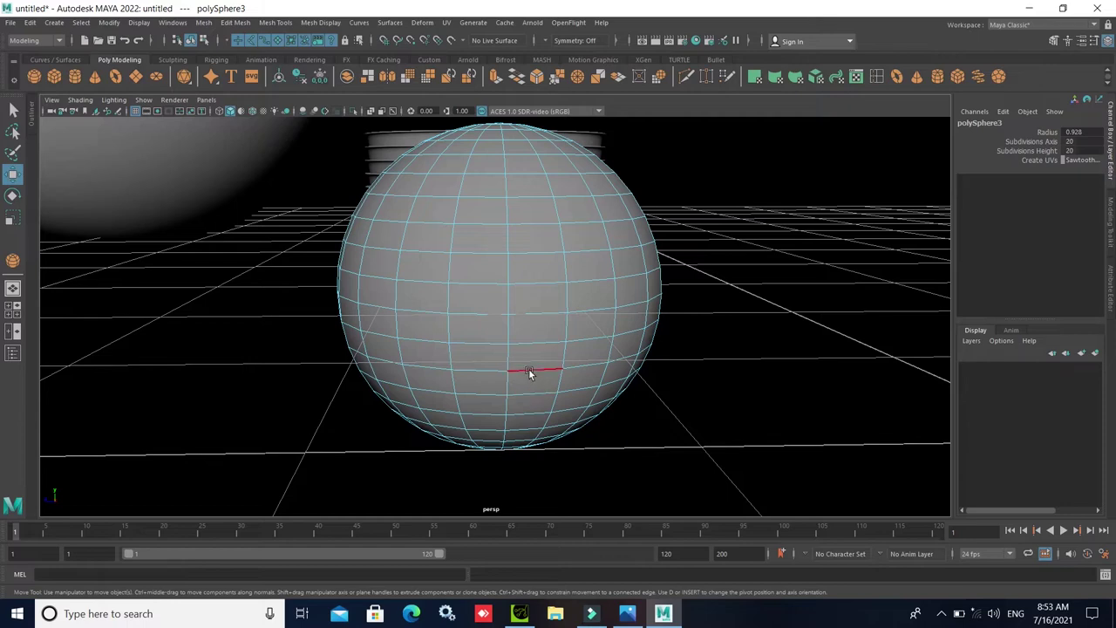
{"action": "left_click", "coordinate": [529, 371]}
{"action": "double_click", "coordinate": [456, 372]}
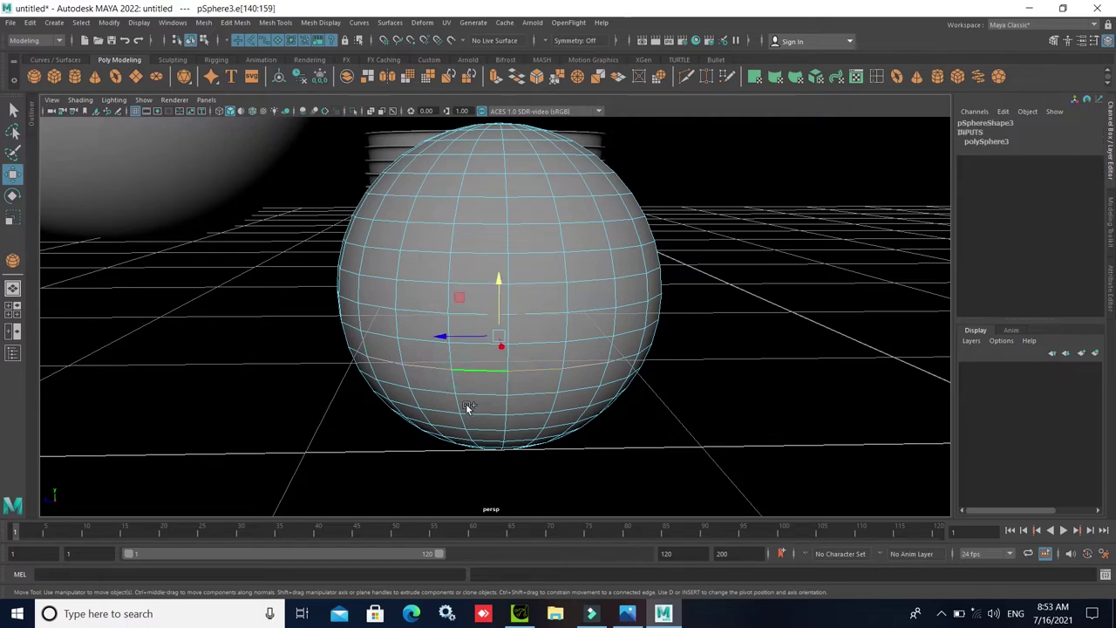
{"action": "left_click", "coordinate": [246, 25]}
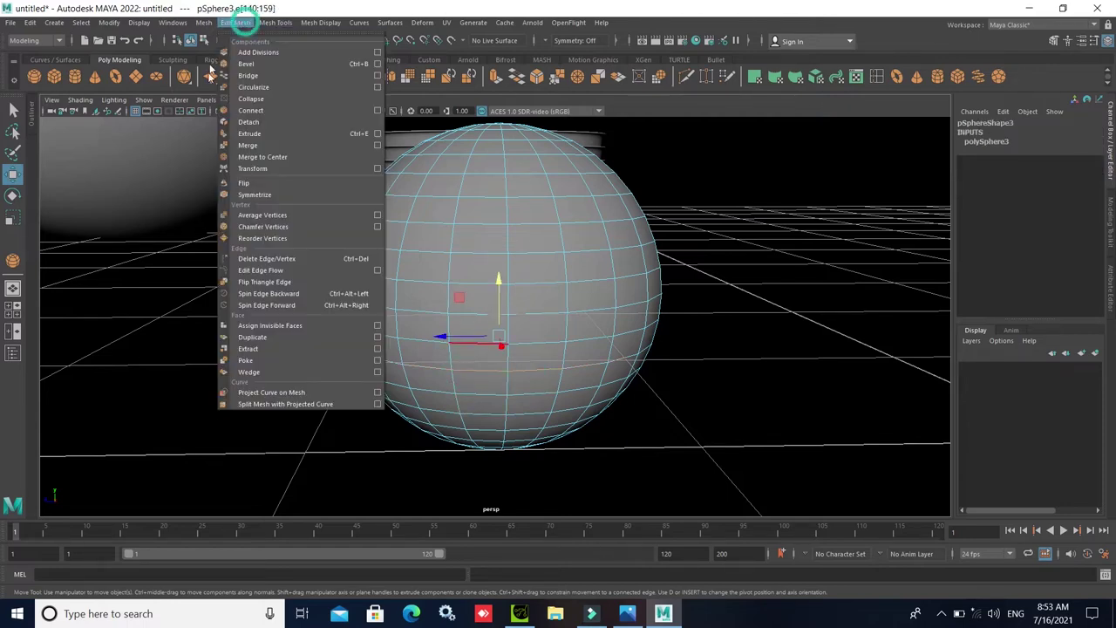
{"action": "left_click", "coordinate": [262, 120]}
- Separate the sphere into pieces and delete the upper piece, leaving bowl polySurface3
{"action": "right_click_drag", "start_coordinate": [535, 253], "coordinate": [598, 232]}
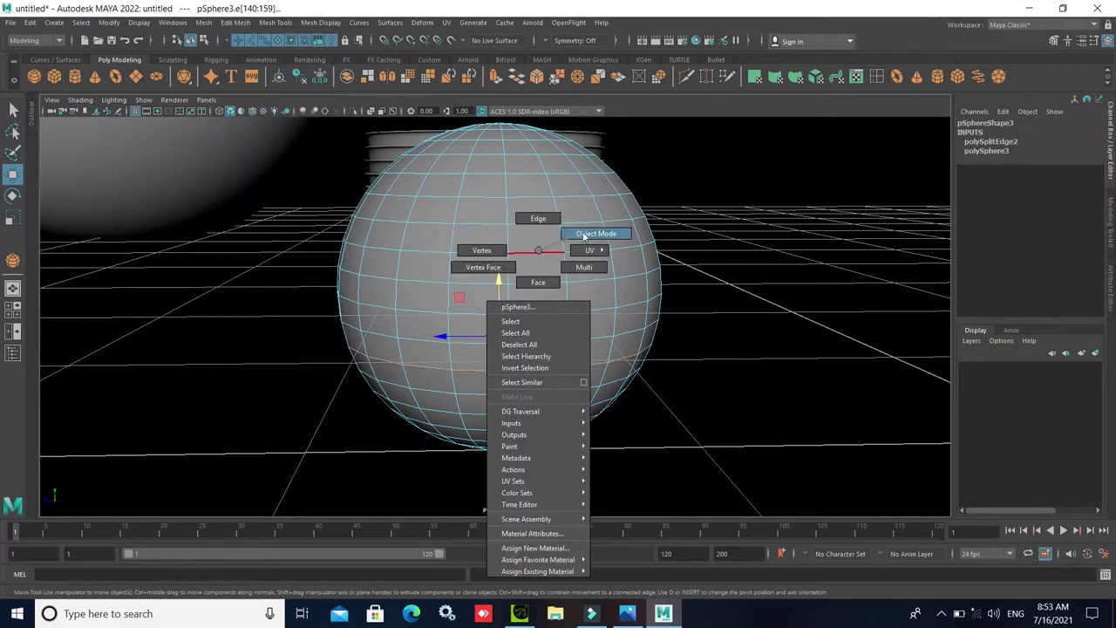
{"action": "left_click", "coordinate": [730, 279]}
{"action": "left_click", "coordinate": [575, 292]}
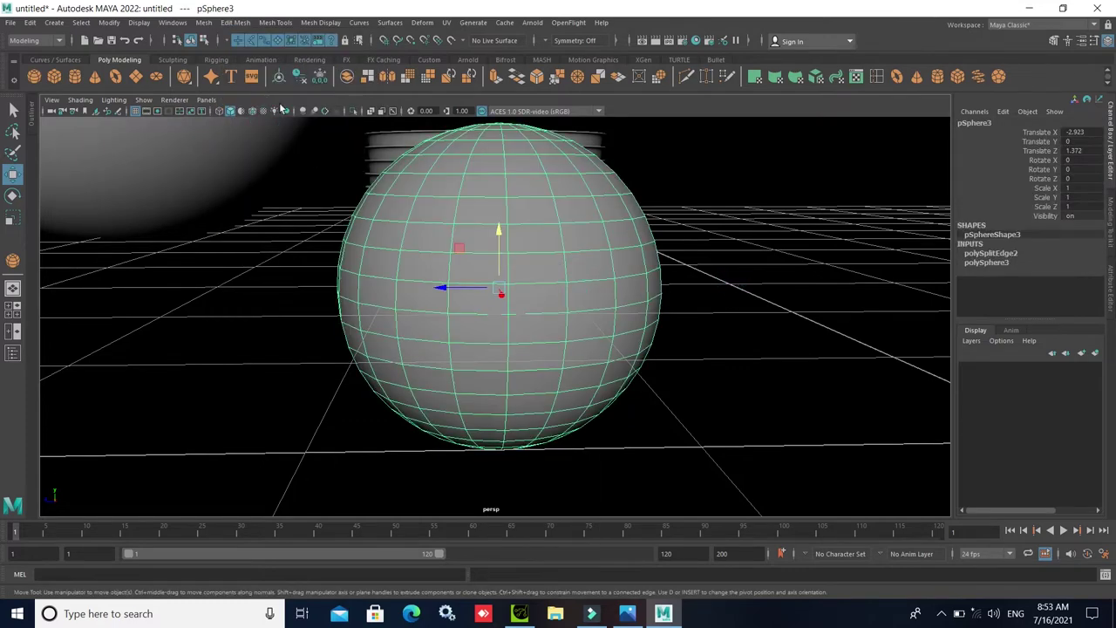
{"action": "left_click", "coordinate": [203, 23]}
{"action": "left_click", "coordinate": [239, 76]}
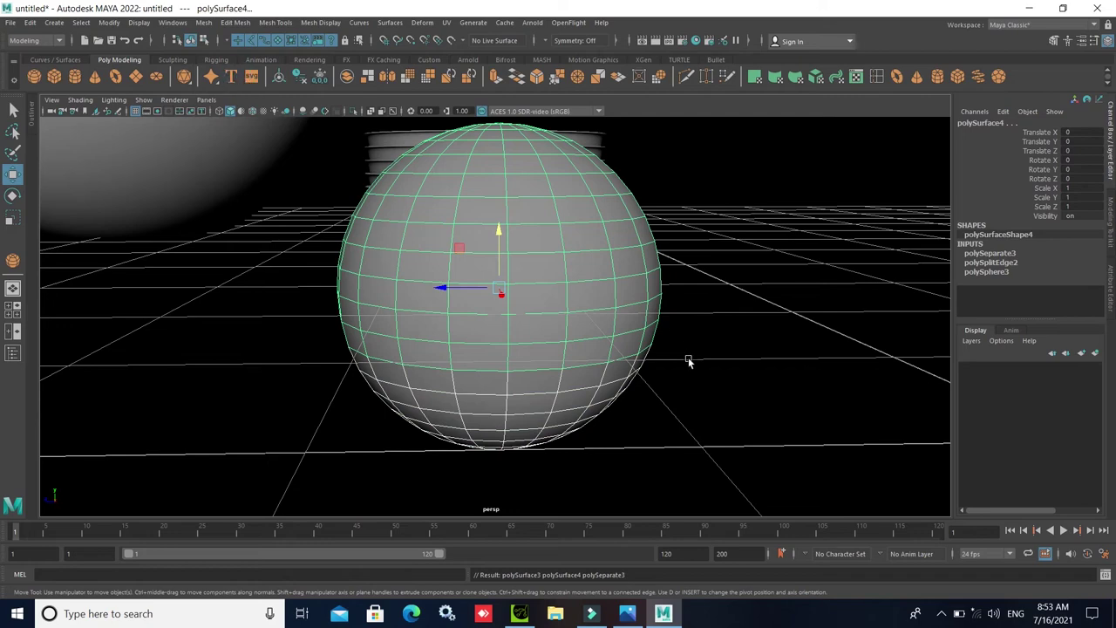
{"action": "left_click", "coordinate": [724, 355]}
{"action": "left_click", "coordinate": [573, 288]}
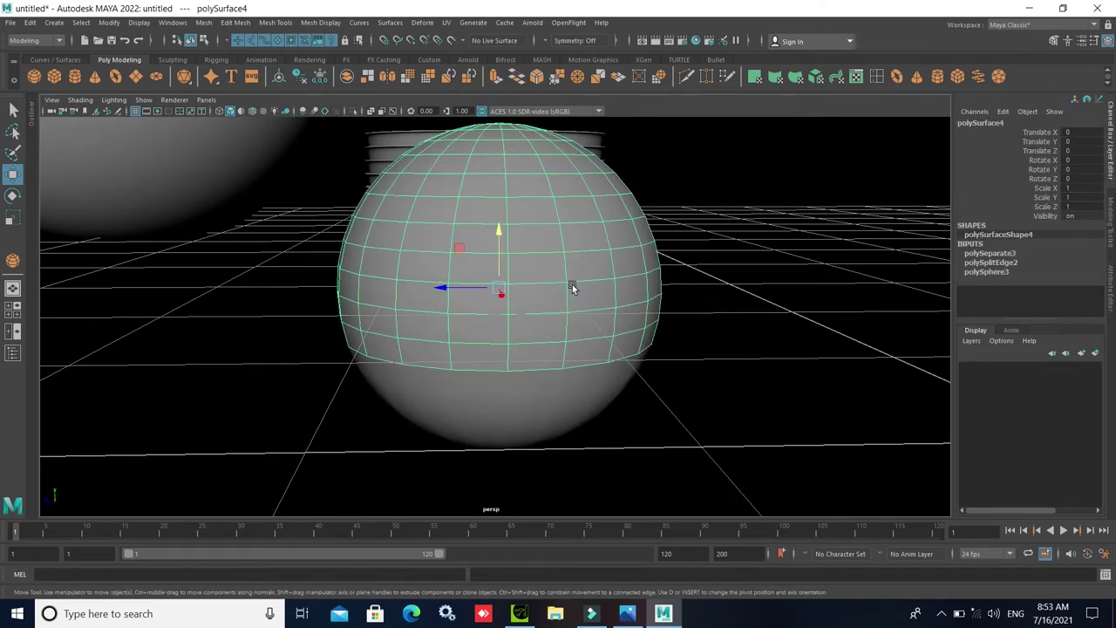
{"action": "key", "text": "Delete"}
{"action": "scroll", "coordinate": [540, 406], "scroll_direction": "down", "scroll_amount": 3}
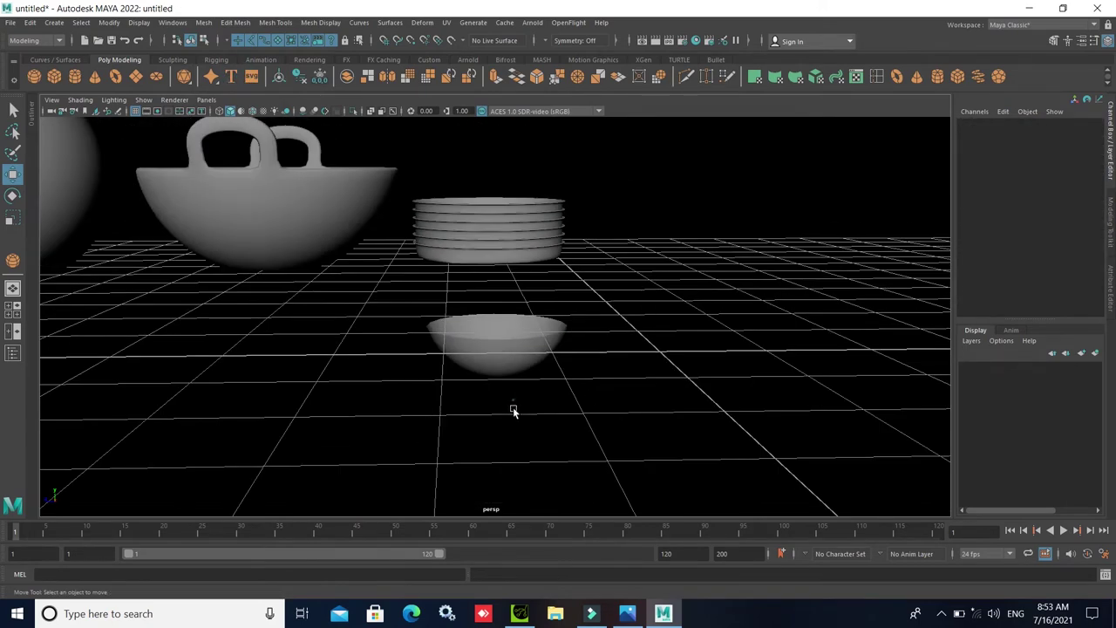
{"action": "scroll", "coordinate": [519, 414], "scroll_direction": "up", "scroll_amount": 1}
- Scale the small bowl to 0.704 in X and 0.592 in Y, making a shallow dish
{"action": "left_click", "coordinate": [505, 353]}
{"action": "key", "text": "f"}
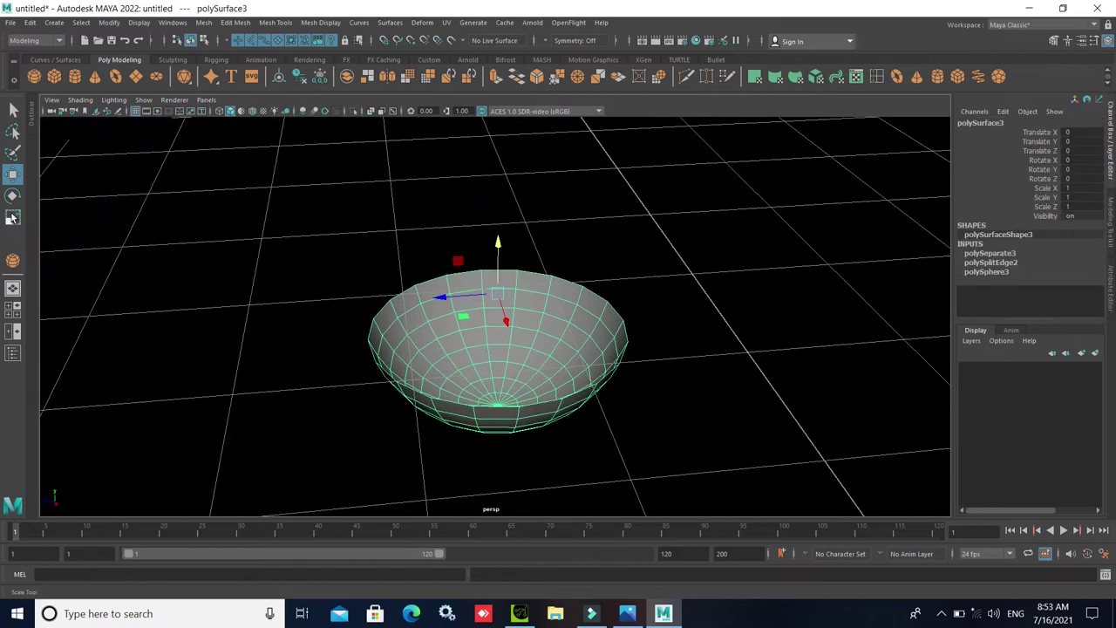
{"action": "left_click", "coordinate": [13, 217]}
{"action": "mouse_move", "coordinate": [511, 346]}
{"action": "left_mouse_down", "text": "alt"}
{"action": "mouse_move", "coordinate": [541, 334]}
{"action": "mouse_move", "coordinate": [521, 315]}
{"action": "left_mouse_up", "text": "alt"}
{"action": "mouse_move", "coordinate": [521, 238]}
{"action": "left_mouse_down"}
{"action": "mouse_move", "coordinate": [536, 307]}
{"action": "mouse_move", "coordinate": [526, 300]}
{"action": "mouse_move", "coordinate": [453, 388]}
{"action": "mouse_move", "coordinate": [508, 363]}
{"action": "mouse_move", "coordinate": [486, 359]}
{"action": "mouse_move", "coordinate": [504, 392]}
{"action": "mouse_move", "coordinate": [632, 355]}
{"action": "left_mouse_up"}
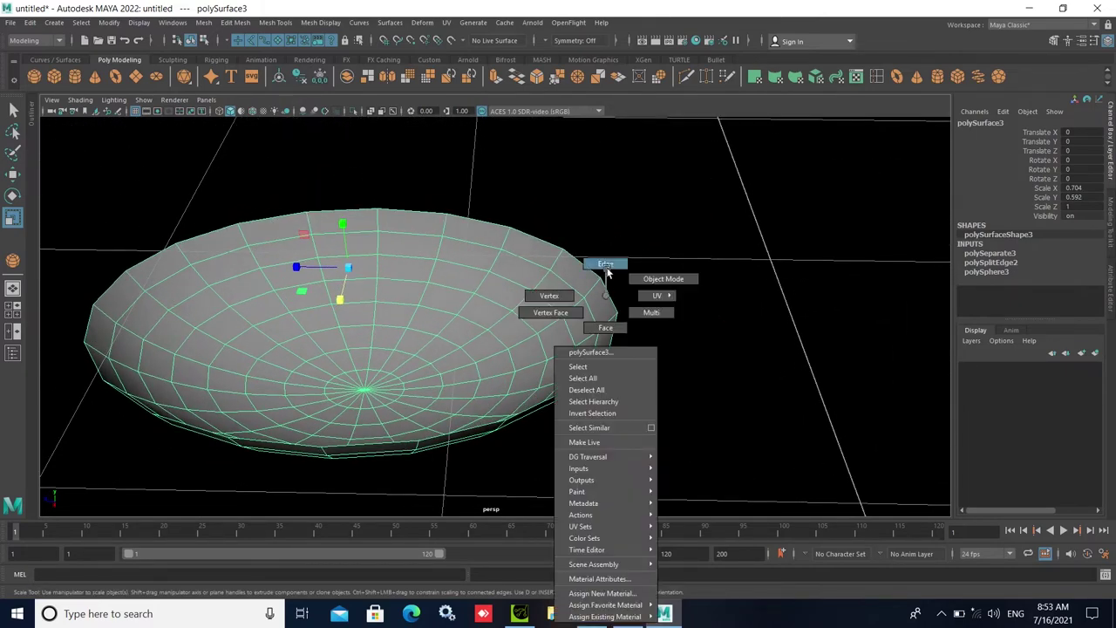
- Select two adjacent edges on the dish's rim
{"action": "right_click_drag", "start_coordinate": [608, 313], "coordinate": [605, 259]}
{"action": "left_click", "coordinate": [615, 291]}
{"action": "left_click_drag", "start_coordinate": [656, 381], "coordinate": [568, 306], "text": "alt"}
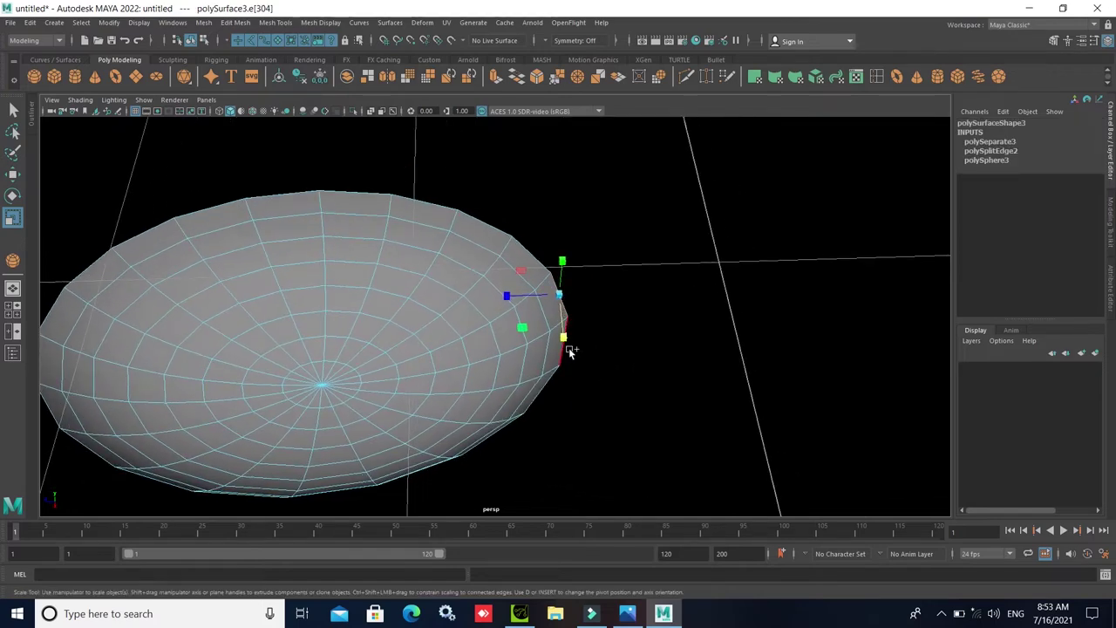
{"action": "left_click", "coordinate": [569, 351], "text": "shift"}
{"action": "mouse_move", "coordinate": [618, 360]}
{"action": "right_mouse_down", "text": "alt"}
{"action": "mouse_move", "coordinate": [593, 361]}
{"action": "mouse_move", "coordinate": [476, 423]}
{"action": "right_mouse_up", "text": "alt"}
{"action": "left_click_drag", "start_coordinate": [476, 424], "coordinate": [473, 411], "text": "alt"}
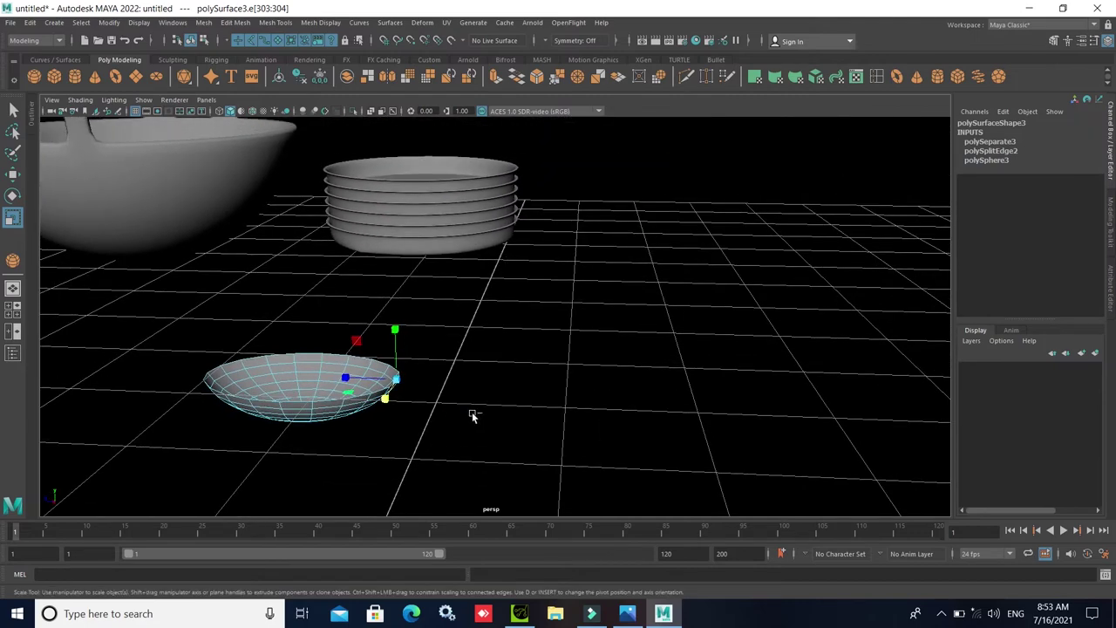
- Extrude the two rim edges and pull them outward into a long spoon handle
{"action": "key", "text": "ctrl+e"}
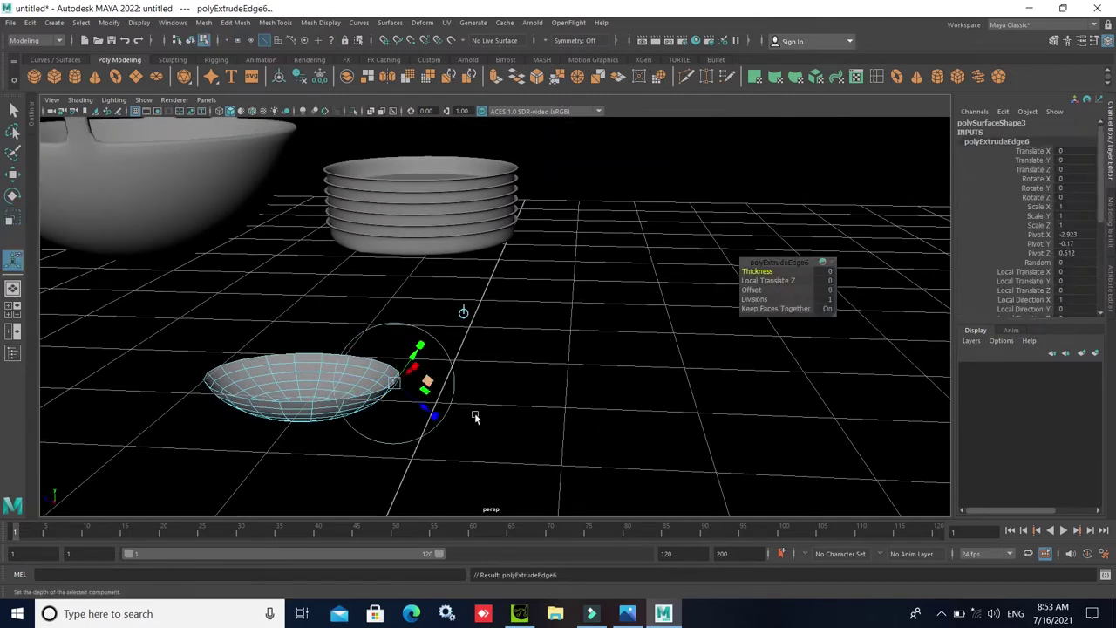
{"action": "left_click_drag", "start_coordinate": [474, 417], "coordinate": [455, 426], "text": "alt"}
{"action": "mouse_move", "coordinate": [429, 390]}
{"action": "left_mouse_down"}
{"action": "mouse_move", "coordinate": [459, 330]}
{"action": "mouse_move", "coordinate": [569, 194]}
{"action": "mouse_move", "coordinate": [511, 349]}
{"action": "mouse_move", "coordinate": [491, 326]}
{"action": "mouse_move", "coordinate": [431, 326]}
{"action": "mouse_move", "coordinate": [468, 345]}
{"action": "mouse_move", "coordinate": [513, 332]}
{"action": "left_mouse_up"}
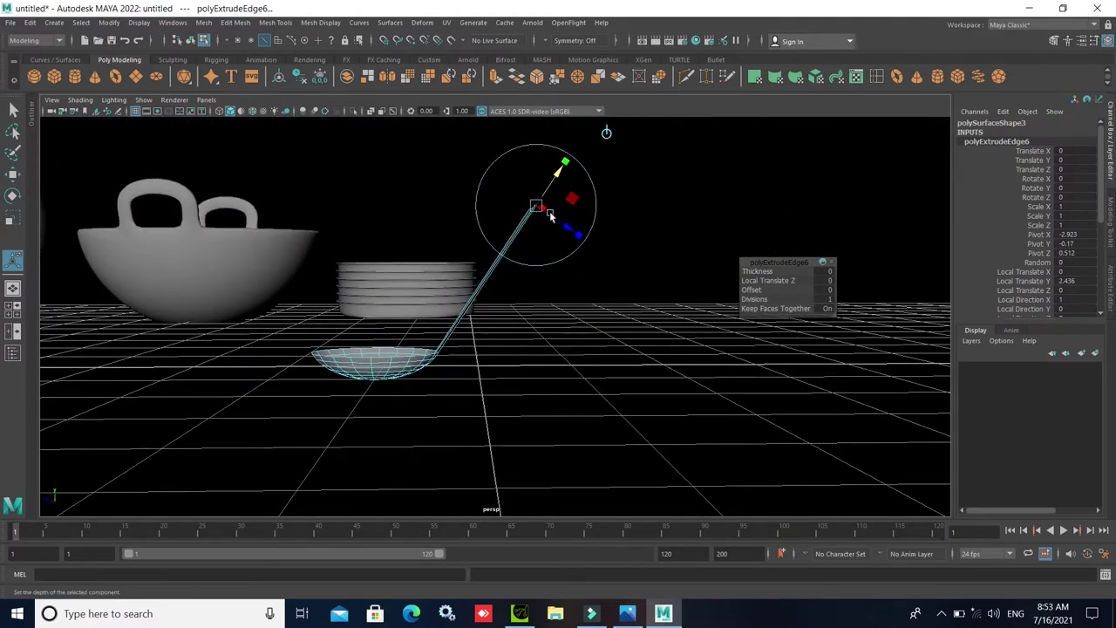
{"action": "mouse_move", "coordinate": [540, 204]}
{"action": "left_mouse_down"}
{"action": "mouse_move", "coordinate": [594, 285]}
{"action": "mouse_move", "coordinate": [563, 392]}
{"action": "mouse_move", "coordinate": [584, 403]}
{"action": "left_mouse_up"}
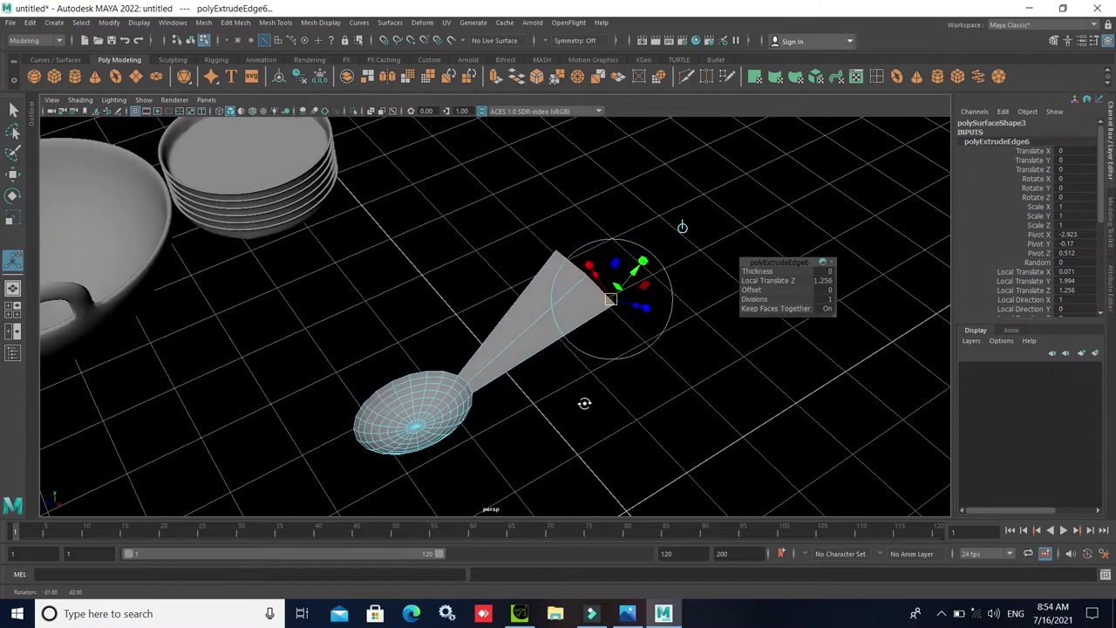
{"action": "left_click_drag", "start_coordinate": [628, 301], "coordinate": [640, 302]}
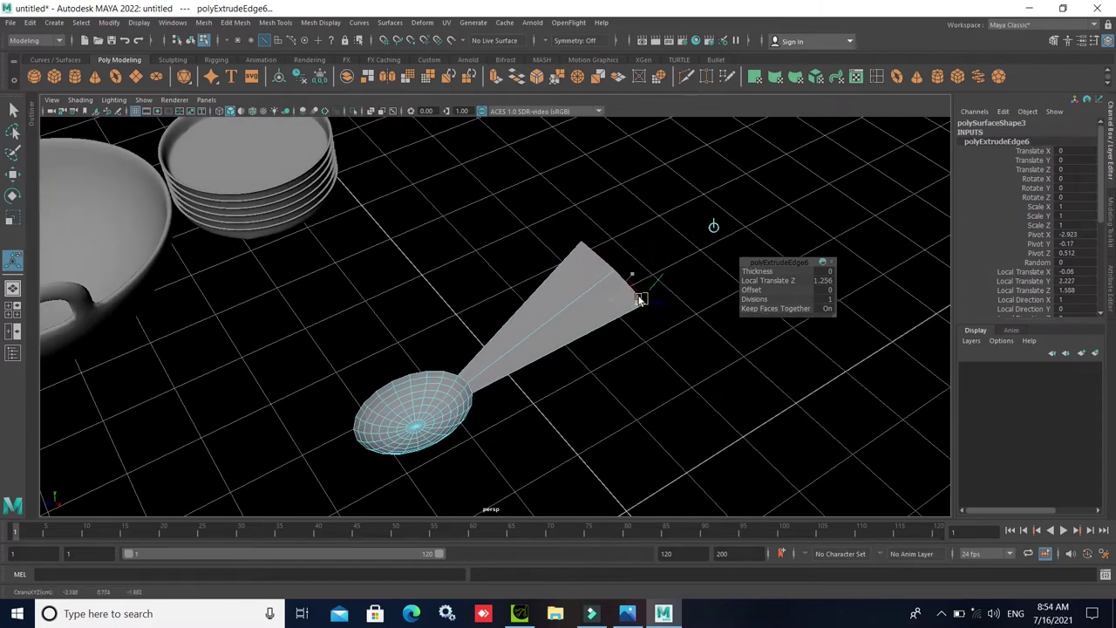
{"action": "mouse_move", "coordinate": [581, 393]}
{"action": "left_mouse_down", "text": "alt"}
{"action": "mouse_move", "coordinate": [548, 341]}
{"action": "mouse_move", "coordinate": [536, 349]}
{"action": "left_mouse_up", "text": "alt"}
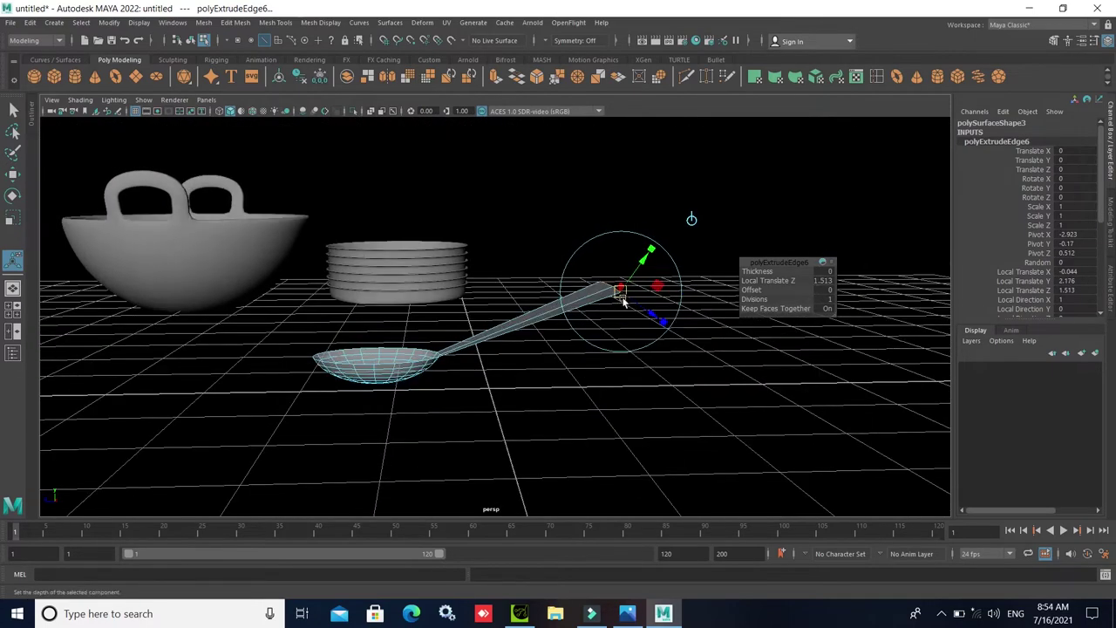
{"action": "left_click_drag", "start_coordinate": [618, 301], "coordinate": [620, 307]}
{"action": "mouse_move", "coordinate": [480, 399]}
{"action": "left_mouse_down", "text": "alt"}
{"action": "mouse_move", "coordinate": [554, 365]}
{"action": "mouse_move", "coordinate": [639, 301]}
{"action": "mouse_move", "coordinate": [601, 288]}
{"action": "left_mouse_up", "text": "alt"}
- Scale the handle's end edges down so the handle forms a straight bar
{"action": "key", "text": "r"}
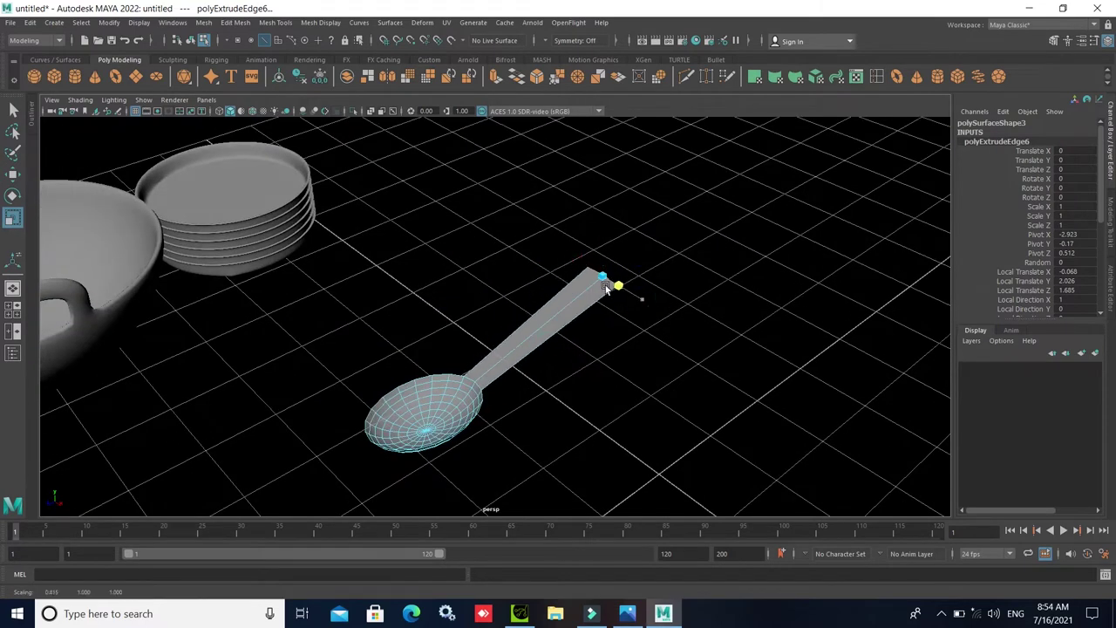
{"action": "scroll", "coordinate": [601, 287], "scroll_direction": "up", "scroll_amount": 5}
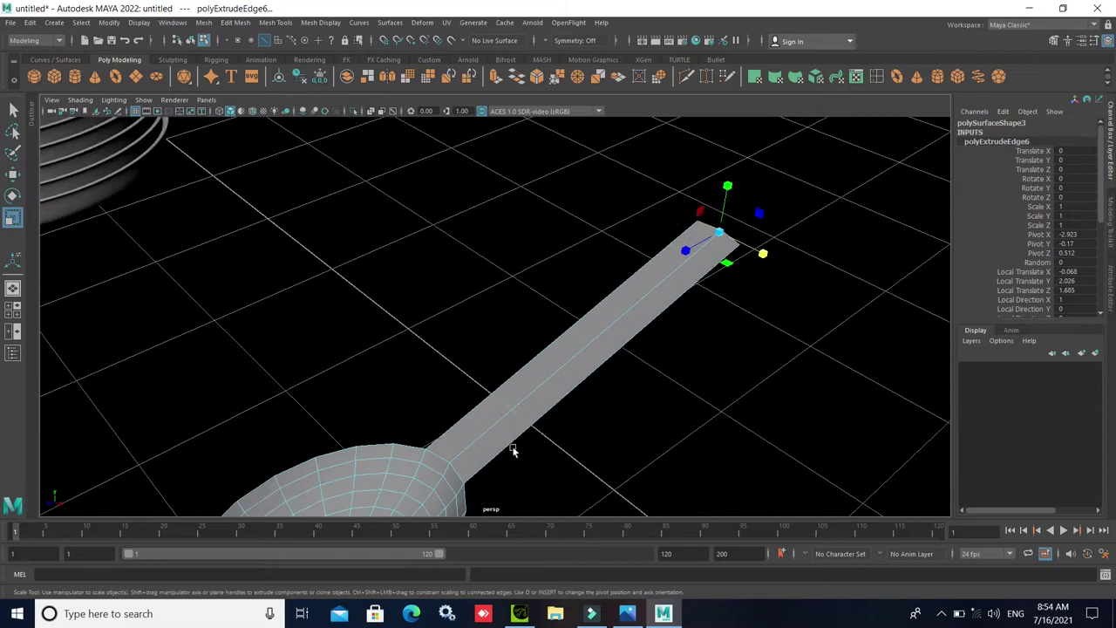
{"action": "middle_click_drag", "start_coordinate": [513, 450], "coordinate": [482, 320], "text": "alt"}
{"action": "scroll", "coordinate": [483, 321], "scroll_direction": "up", "scroll_amount": 3}
{"action": "scroll", "coordinate": [492, 327], "scroll_direction": "up", "scroll_amount": 2}
{"action": "left_click_drag", "start_coordinate": [460, 361], "coordinate": [430, 351], "text": "alt"}
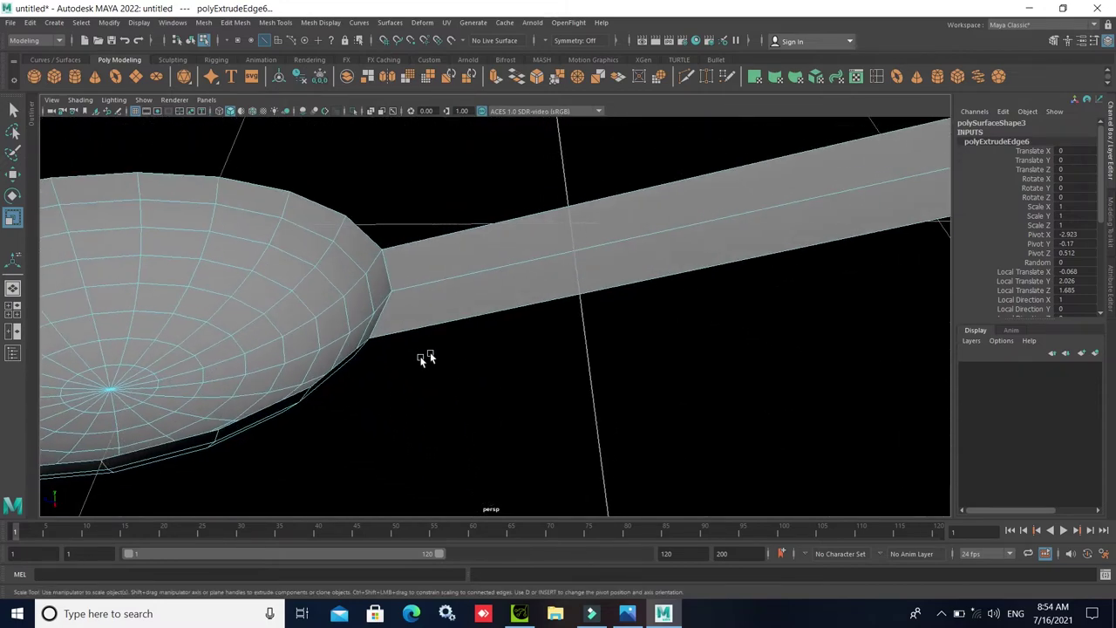
{"action": "scroll", "coordinate": [449, 354], "scroll_direction": "down", "scroll_amount": 5}
{"action": "scroll", "coordinate": [449, 354], "scroll_direction": "down", "scroll_amount": 2}
{"action": "scroll", "coordinate": [508, 379], "scroll_direction": "up", "scroll_amount": 3}
{"action": "scroll", "coordinate": [508, 378], "scroll_direction": "up", "scroll_amount": 3}
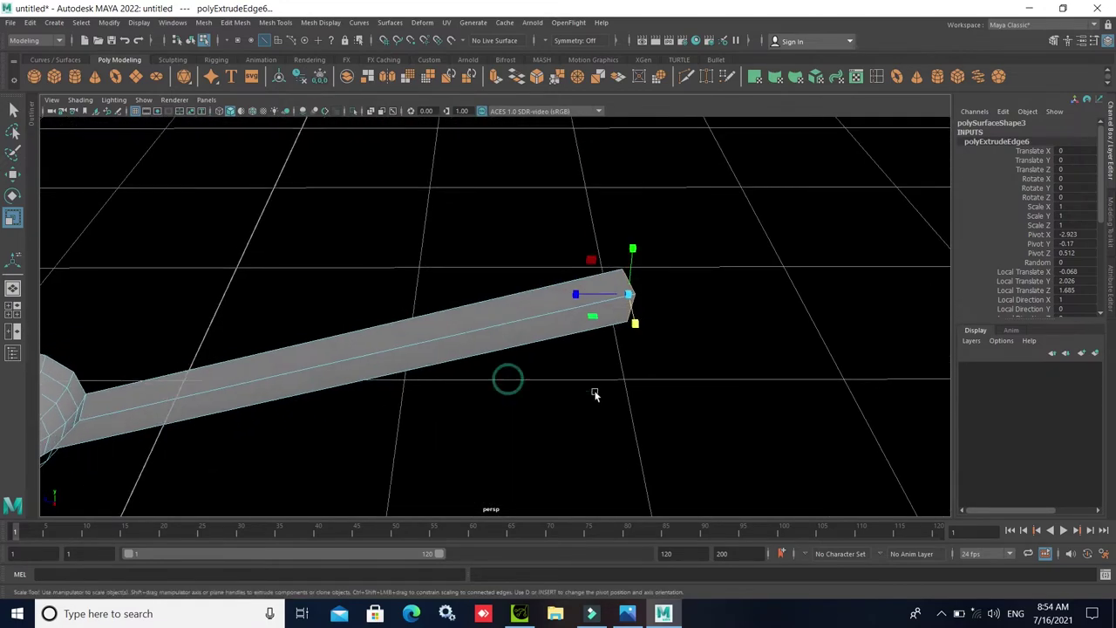
{"action": "scroll", "coordinate": [592, 392], "scroll_direction": "up", "scroll_amount": 2}
{"action": "scroll", "coordinate": [570, 385], "scroll_direction": "up", "scroll_amount": 1}
{"action": "scroll", "coordinate": [533, 391], "scroll_direction": "down", "scroll_amount": 4}
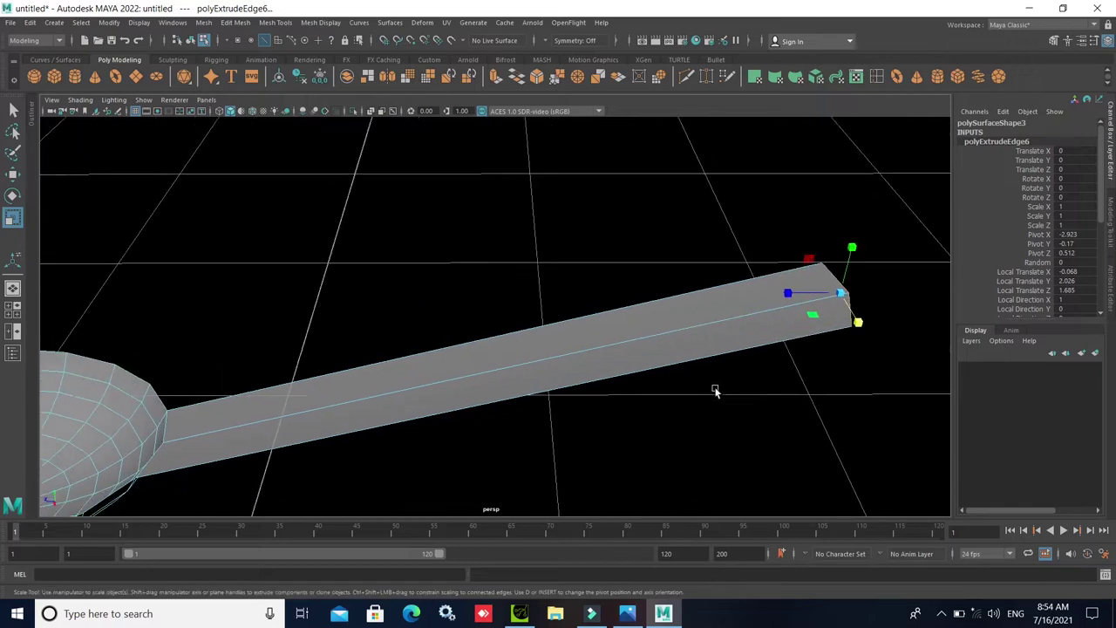
{"action": "scroll", "coordinate": [718, 391], "scroll_direction": "up", "scroll_amount": 1}
- Divide the spoon handle with edge loops from its end toward the bowl
{"action": "left_click", "coordinate": [877, 77]}
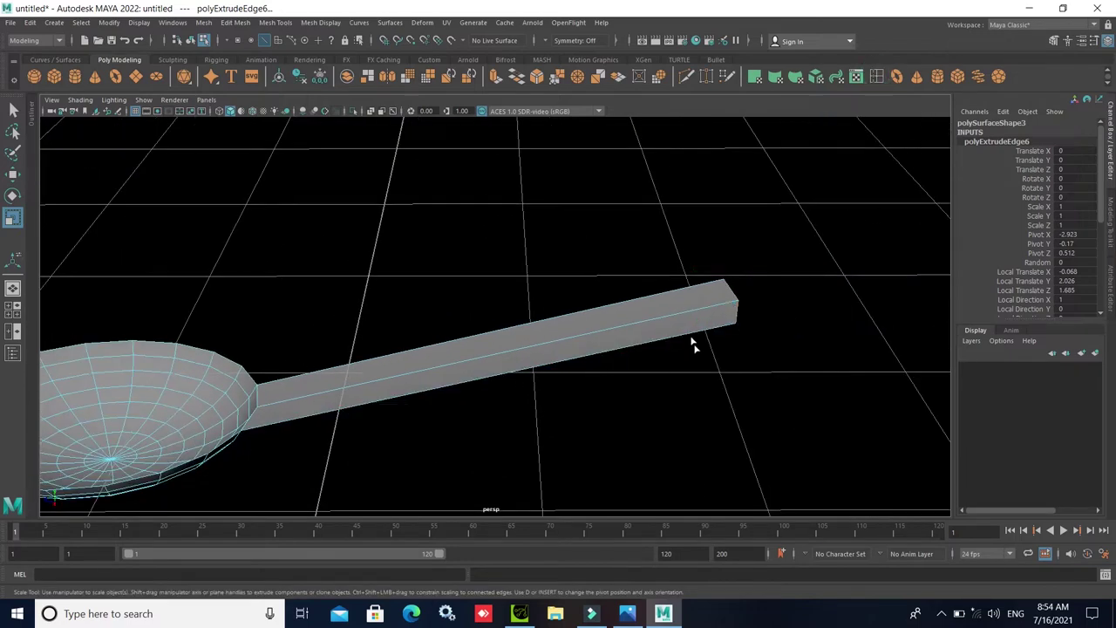
{"action": "left_click", "coordinate": [680, 333]}
{"action": "left_click", "coordinate": [631, 346]}
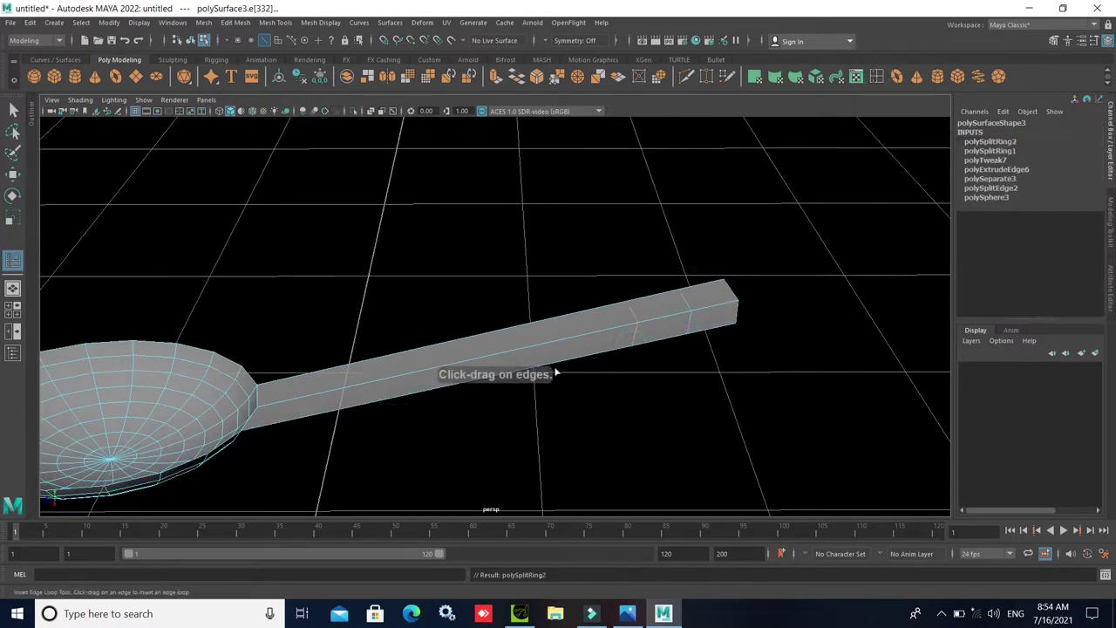
{"action": "left_click", "coordinate": [554, 361]}
{"action": "left_click", "coordinate": [293, 421]}
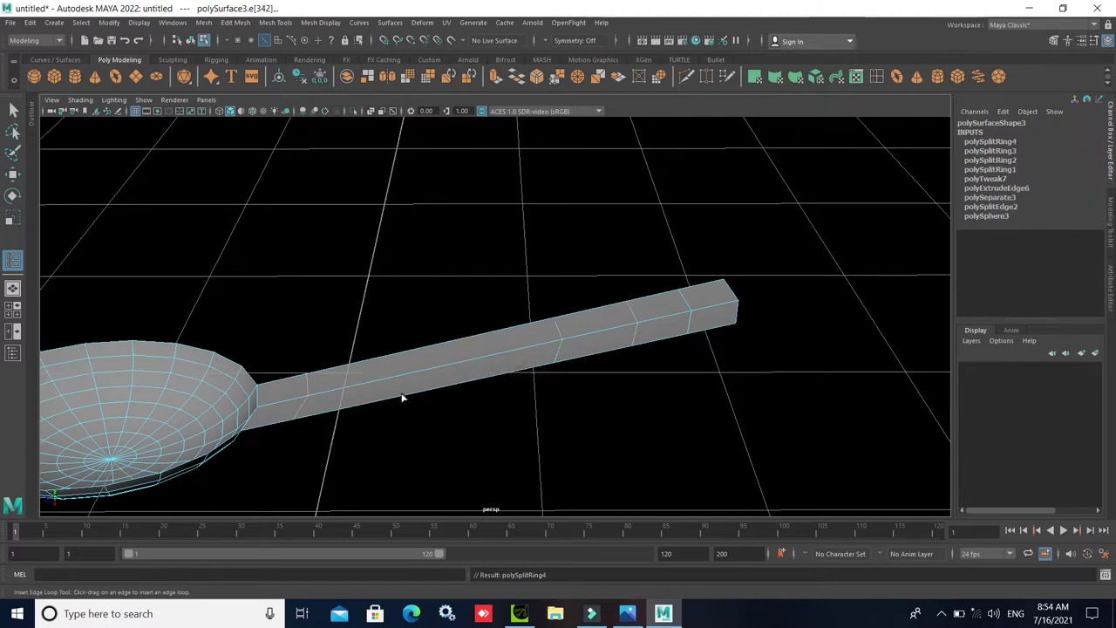
{"action": "left_click", "coordinate": [404, 396]}
{"action": "left_click", "coordinate": [488, 380]}
{"action": "left_click", "coordinate": [487, 377]}
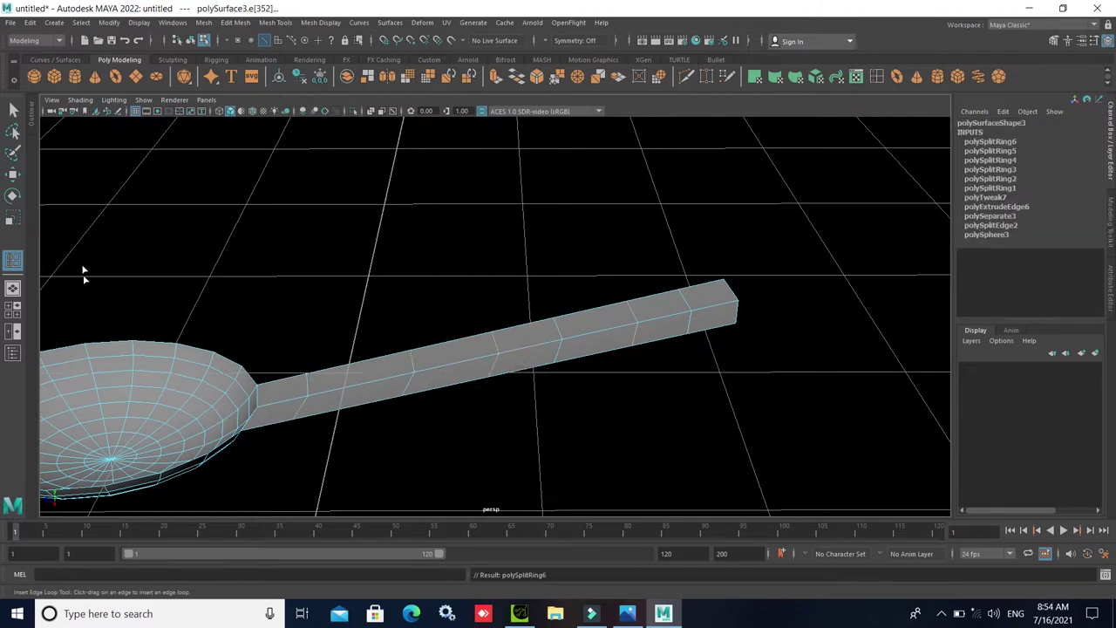
- Delete the corner vertex at the handle tip
{"action": "key", "text": "w"}
{"action": "mouse_move", "coordinate": [751, 400]}
{"action": "left_mouse_down", "text": "alt"}
{"action": "mouse_move", "coordinate": [722, 424]}
{"action": "mouse_move", "coordinate": [729, 444]}
{"action": "mouse_move", "coordinate": [673, 375]}
{"action": "left_mouse_up", "text": "alt"}
{"action": "right_click_drag", "start_coordinate": [673, 375], "coordinate": [626, 308]}
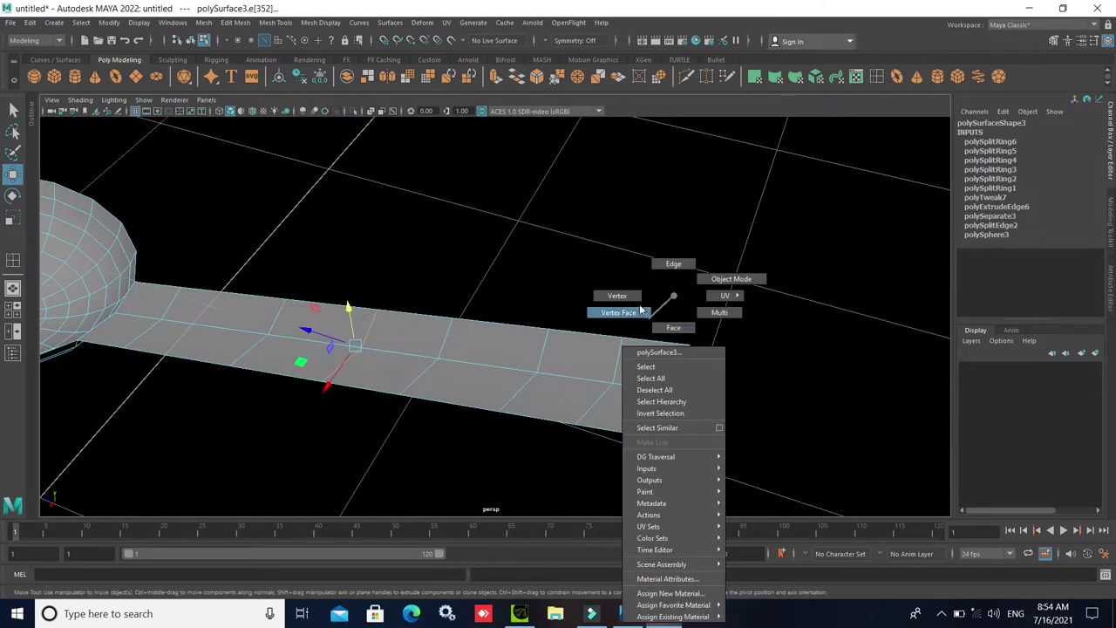
{"action": "left_click", "coordinate": [686, 346]}
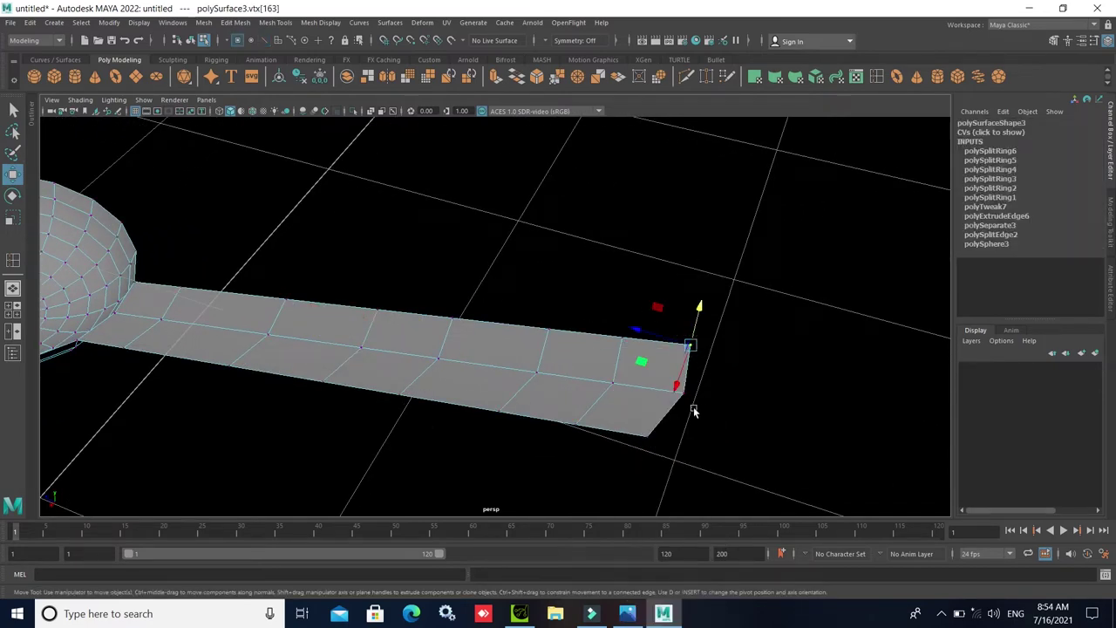
{"action": "left_click", "coordinate": [647, 435]}
{"action": "key", "text": "Caps_Lock"}
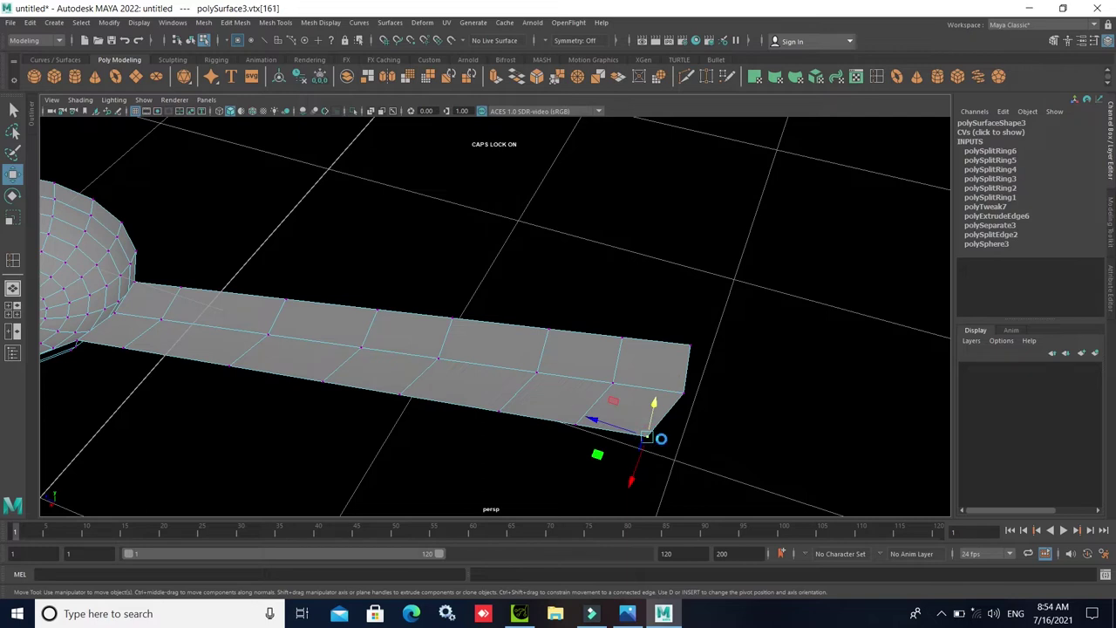
{"action": "key", "text": "Delete"}
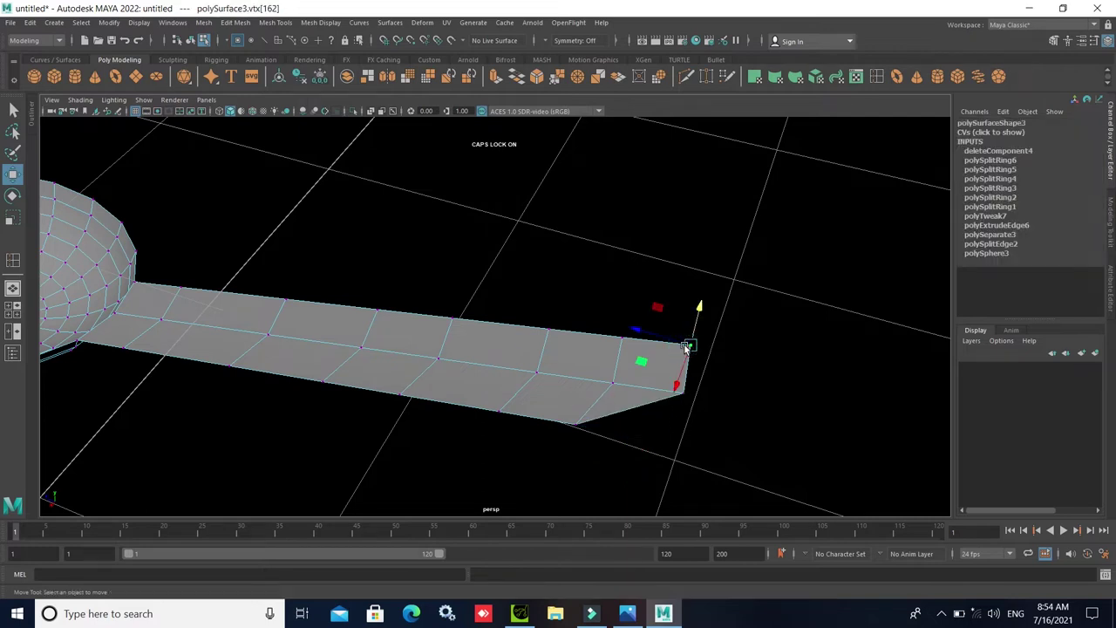
{"action": "left_click", "coordinate": [684, 343]}
- Preview the spoon smoothed and scale the neck vertices inward to thin the neck
{"action": "key", "text": "f"}
{"action": "key", "text": "3"}
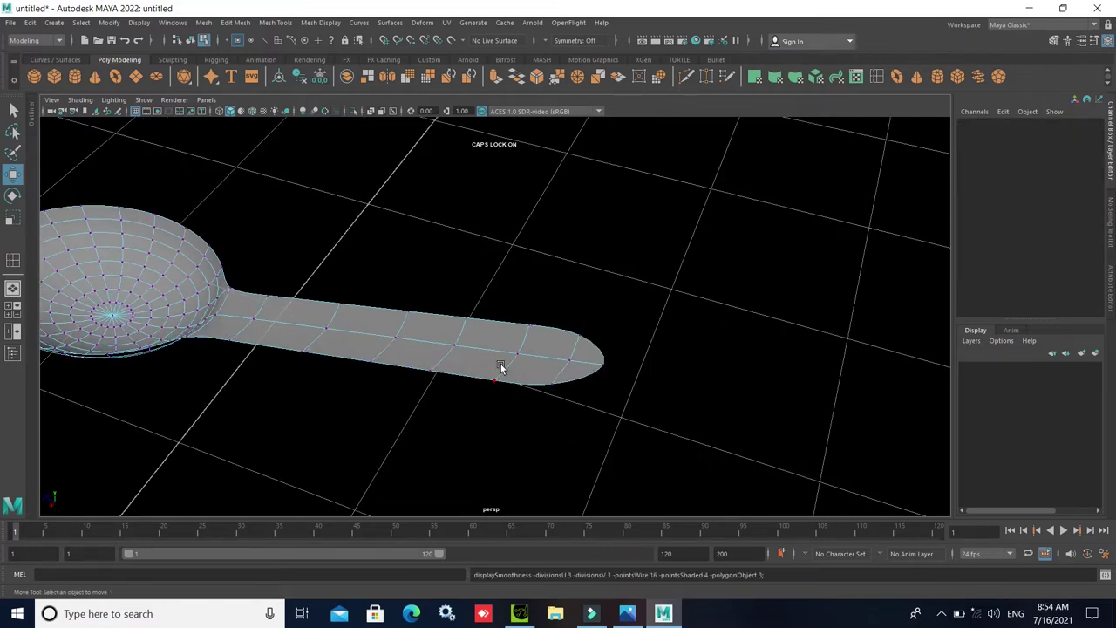
{"action": "scroll", "coordinate": [526, 381], "scroll_direction": "down", "scroll_amount": 1}
{"action": "scroll", "coordinate": [546, 393], "scroll_direction": "down", "scroll_amount": 3}
{"action": "mouse_move", "coordinate": [539, 398]}
{"action": "left_mouse_down", "text": "alt"}
{"action": "mouse_move", "coordinate": [514, 391]}
{"action": "mouse_move", "coordinate": [606, 398]}
{"action": "mouse_move", "coordinate": [568, 446]}
{"action": "mouse_move", "coordinate": [523, 428]}
{"action": "mouse_move", "coordinate": [396, 428]}
{"action": "mouse_move", "coordinate": [519, 405]}
{"action": "left_mouse_up", "text": "alt"}
{"action": "left_click_drag", "start_coordinate": [486, 280], "coordinate": [586, 438]}
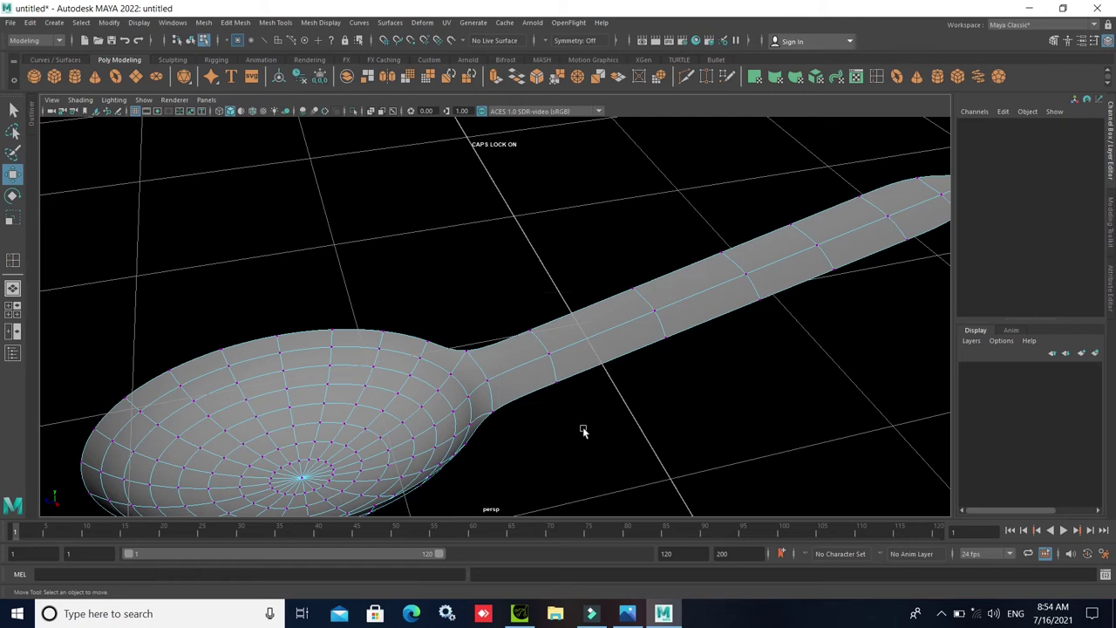
{"action": "left_click", "coordinate": [12, 218]}
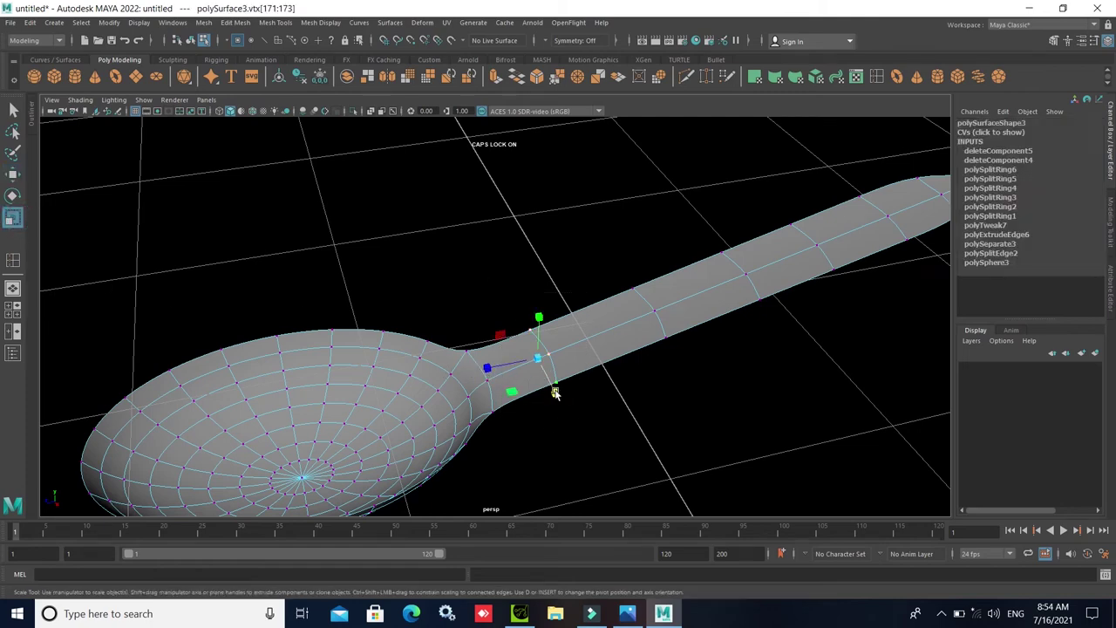
{"action": "left_click_drag", "start_coordinate": [555, 393], "coordinate": [542, 371]}
{"action": "mouse_move", "coordinate": [568, 406]}
{"action": "left_mouse_down", "text": "alt"}
{"action": "mouse_move", "coordinate": [548, 427]}
{"action": "mouse_move", "coordinate": [545, 344]}
{"action": "left_mouse_up", "text": "alt"}
{"action": "left_click_drag", "start_coordinate": [532, 293], "coordinate": [568, 393]}
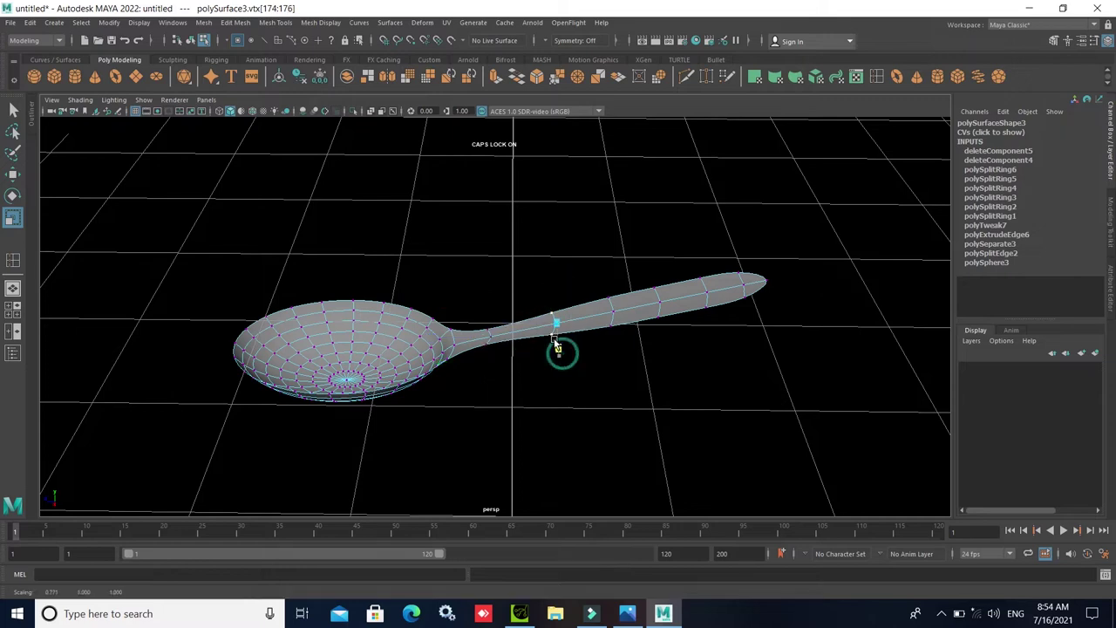
- Push the handle's tip vertex outward to lengthen the tip
{"action": "mouse_move", "coordinate": [732, 251]}
{"action": "left_mouse_down"}
{"action": "mouse_move", "coordinate": [748, 322]}
{"action": "mouse_move", "coordinate": [777, 380]}
{"action": "mouse_move", "coordinate": [775, 279]}
{"action": "left_mouse_up"}
{"action": "left_click", "coordinate": [775, 271]}
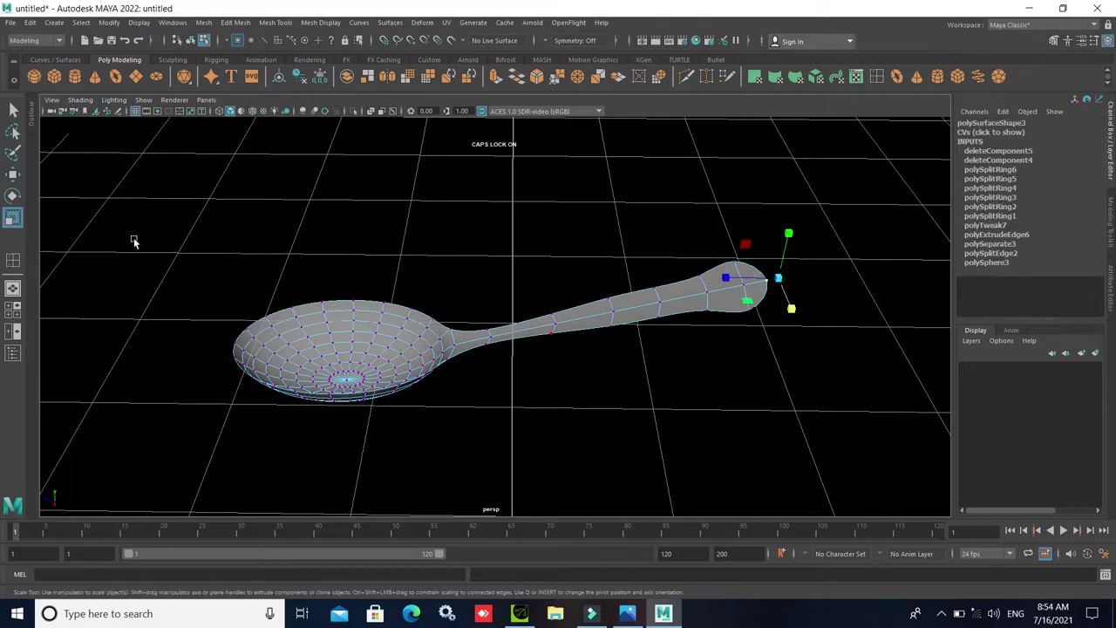
{"action": "left_click", "coordinate": [13, 175]}
{"action": "left_click_drag", "start_coordinate": [722, 280], "coordinate": [737, 278]}
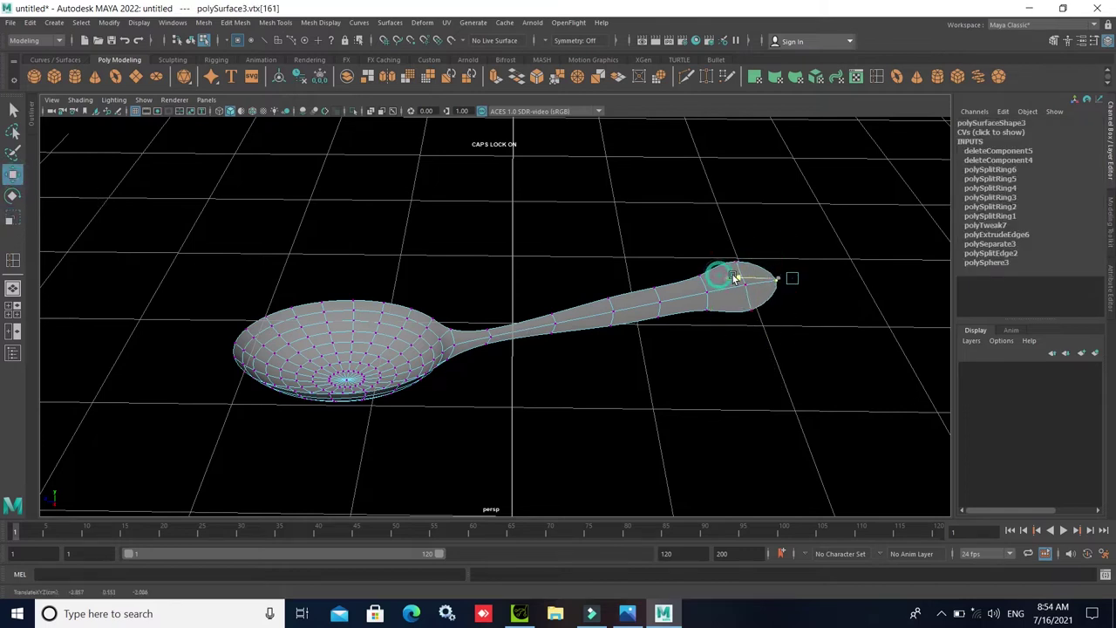
- Narrow the handle loops before the tip, pinching the neighbouring loop much thinner
{"action": "mouse_move", "coordinate": [676, 262]}
{"action": "left_mouse_down"}
{"action": "mouse_move", "coordinate": [704, 348]}
{"action": "mouse_move", "coordinate": [697, 303]}
{"action": "left_mouse_up"}
{"action": "left_click", "coordinate": [13, 218]}
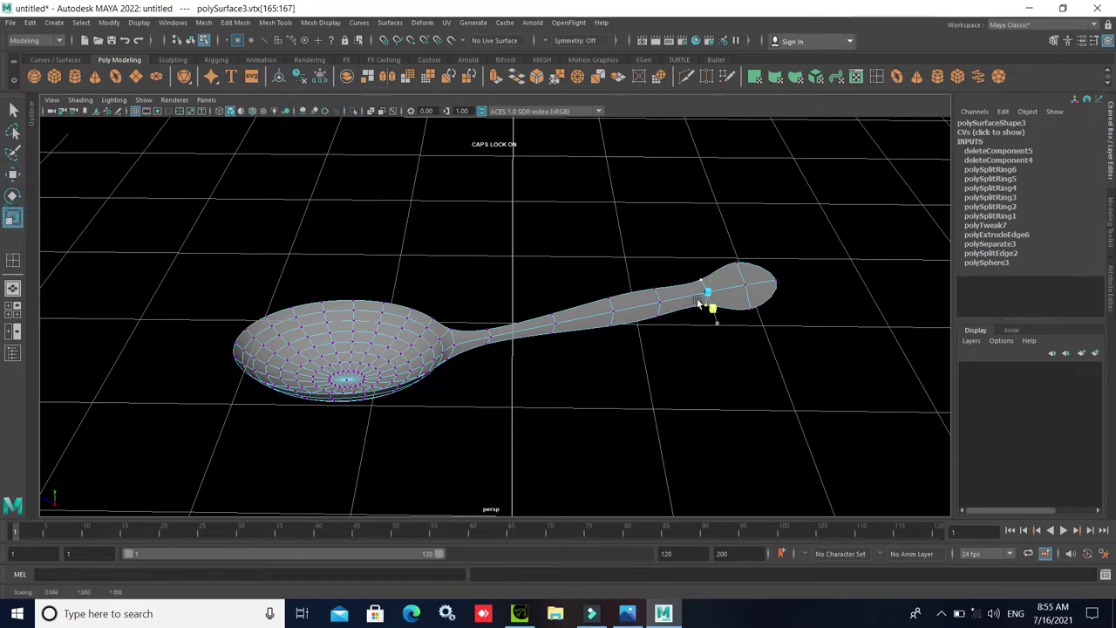
{"action": "scroll", "coordinate": [678, 369], "scroll_direction": "up", "scroll_amount": 3}
{"action": "left_click_drag", "start_coordinate": [678, 369], "coordinate": [552, 261], "text": "alt"}
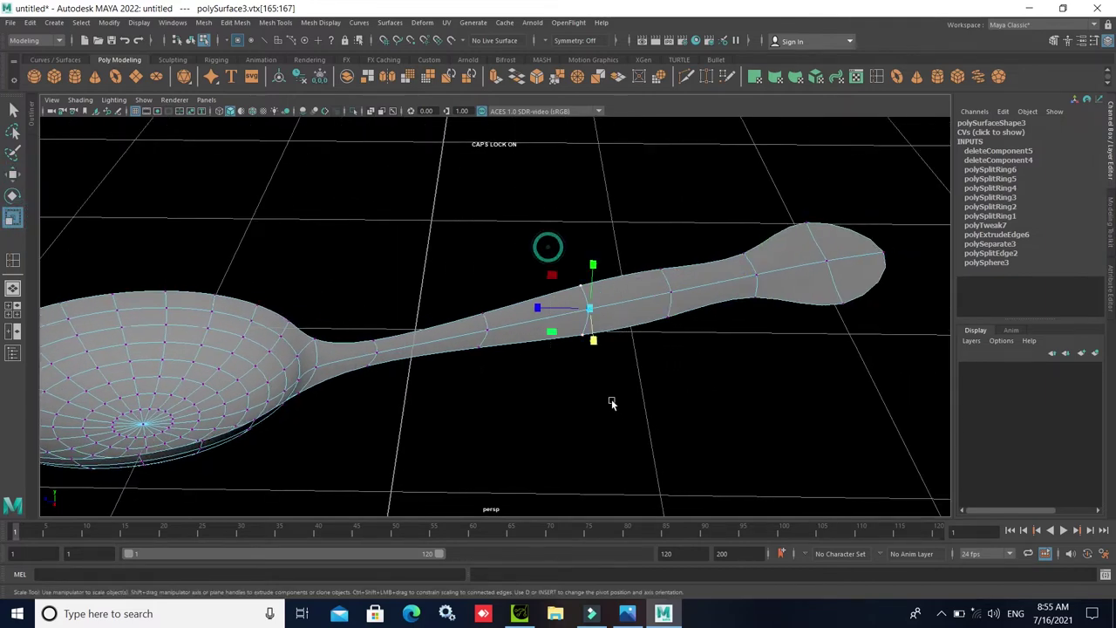
{"action": "left_click_drag", "start_coordinate": [595, 344], "coordinate": [590, 326]}
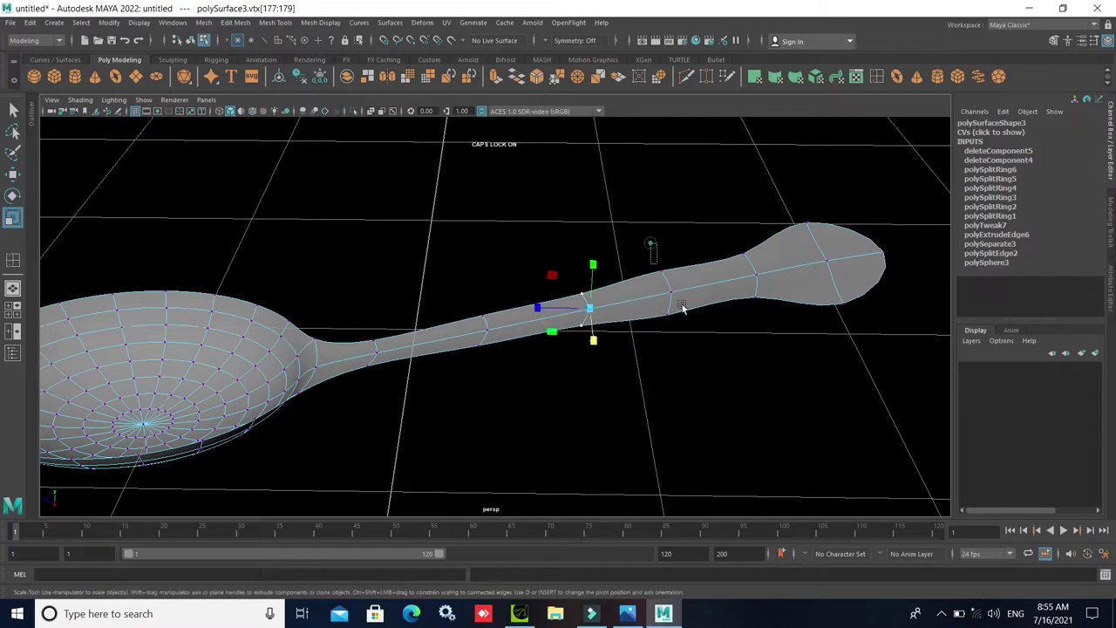
{"action": "key", "text": "Right"}
{"action": "left_click_drag", "start_coordinate": [686, 337], "coordinate": [667, 309]}
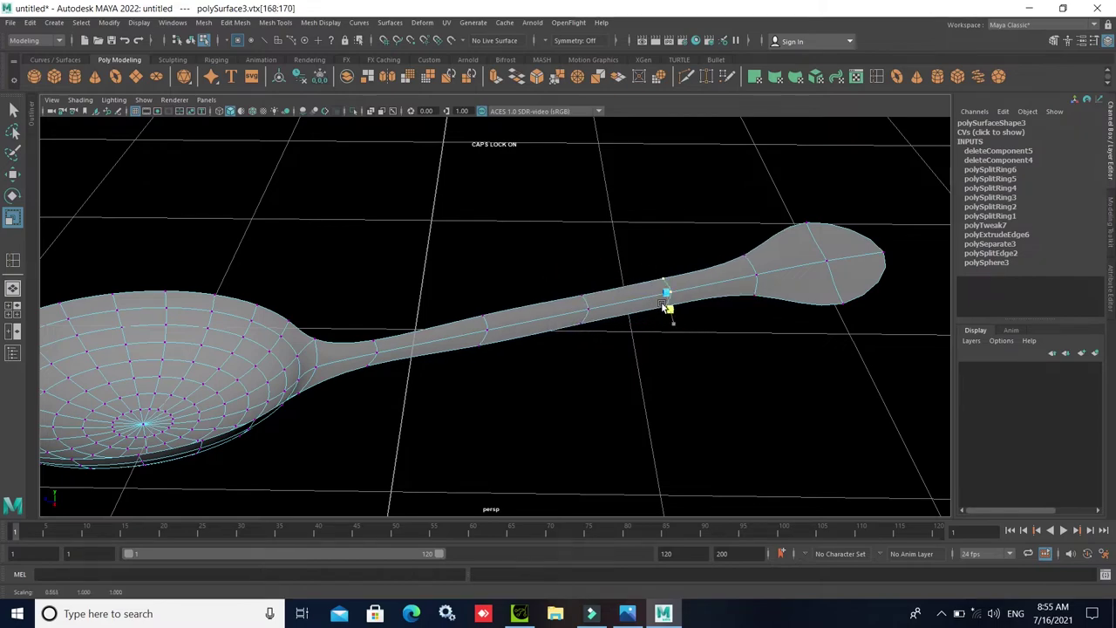
- Select the whole spoon in object mode and extrude its faces for thickness
{"action": "scroll", "coordinate": [622, 373], "scroll_direction": "down", "scroll_amount": 3}
{"action": "scroll", "coordinate": [543, 374], "scroll_direction": "down", "scroll_amount": 2}
{"action": "mouse_move", "coordinate": [543, 373]}
{"action": "left_mouse_down", "text": "alt"}
{"action": "mouse_move", "coordinate": [450, 315]}
{"action": "mouse_move", "coordinate": [434, 364]}
{"action": "mouse_move", "coordinate": [548, 374]}
{"action": "mouse_move", "coordinate": [591, 392]}
{"action": "mouse_move", "coordinate": [488, 336]}
{"action": "left_mouse_up", "text": "alt"}
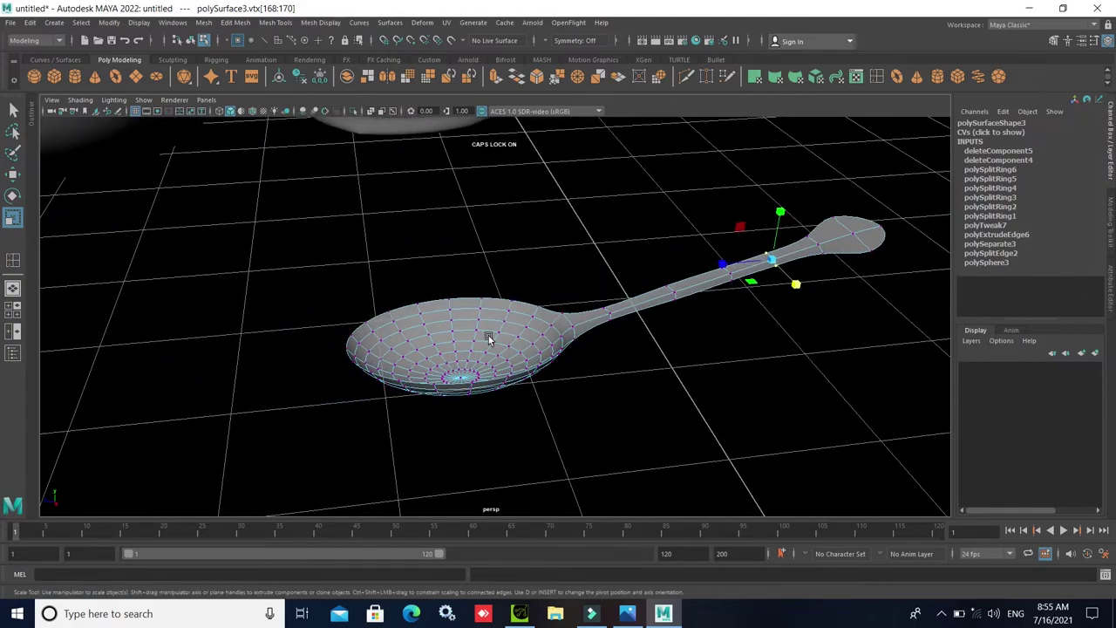
{"action": "right_click_drag", "start_coordinate": [489, 336], "coordinate": [491, 324]}
{"action": "left_click", "coordinate": [621, 427]}
{"action": "mouse_move", "coordinate": [620, 427]}
{"action": "left_mouse_down", "text": "alt"}
{"action": "mouse_move", "coordinate": [476, 366]}
{"action": "mouse_move", "coordinate": [489, 385]}
{"action": "left_mouse_up", "text": "alt"}
{"action": "left_click", "coordinate": [476, 366]}
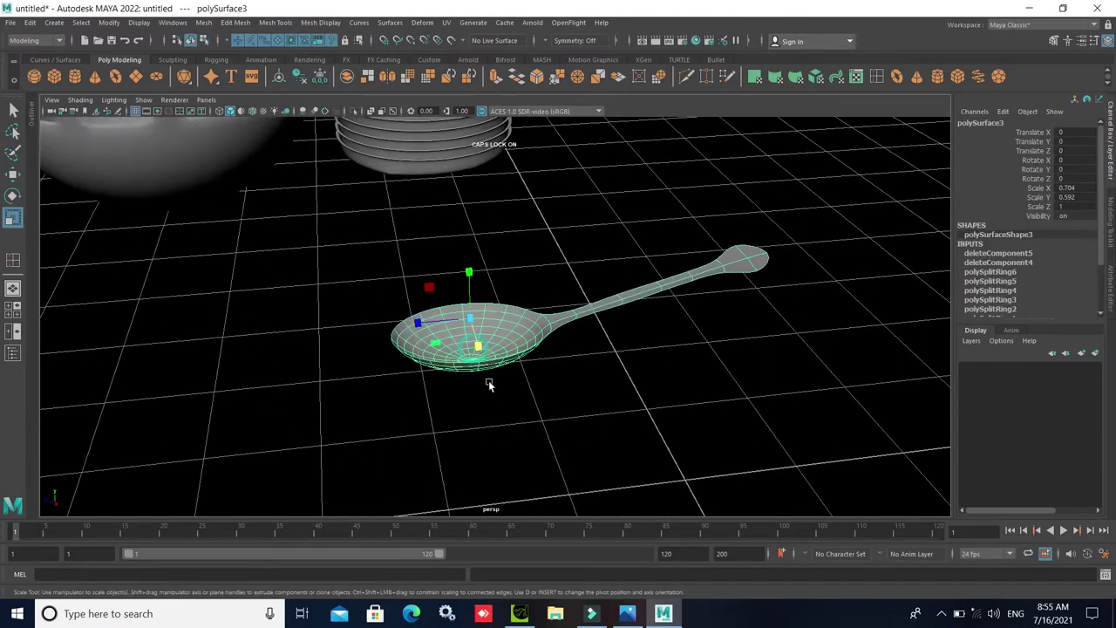
{"action": "scroll", "coordinate": [489, 384], "scroll_direction": "up", "scroll_amount": 3}
{"action": "key", "text": "ctrl+e"}
{"action": "type", "text": "0.05"}
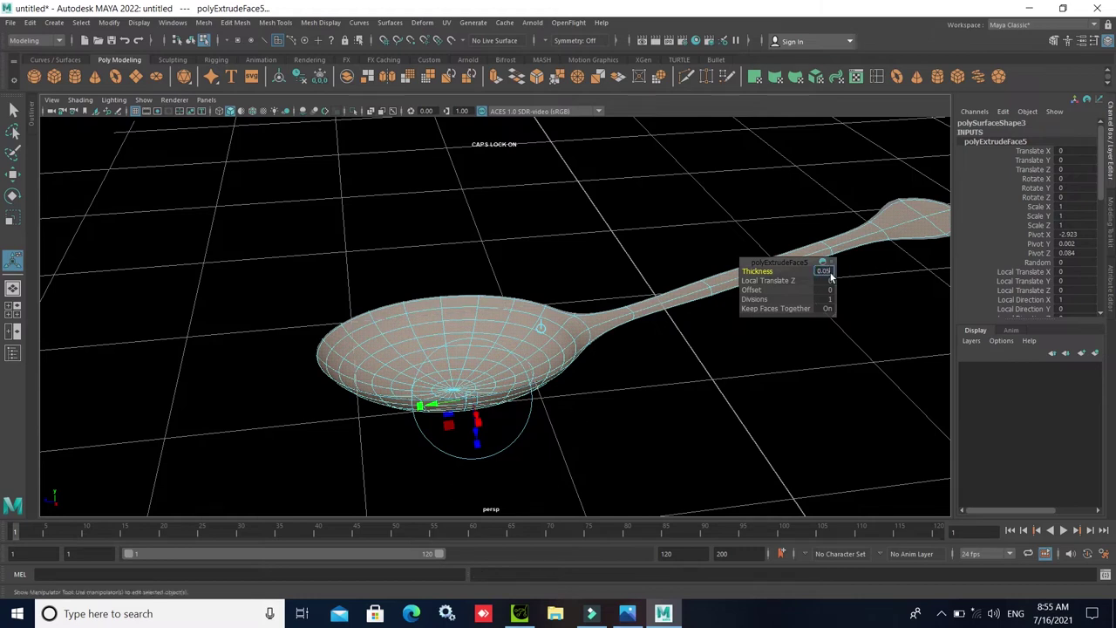
{"action": "type", "text": "0.02"}
- Set the spoon's extrusion thickness to 0.02 and return it to object mode
{"action": "key", "text": "Return"}
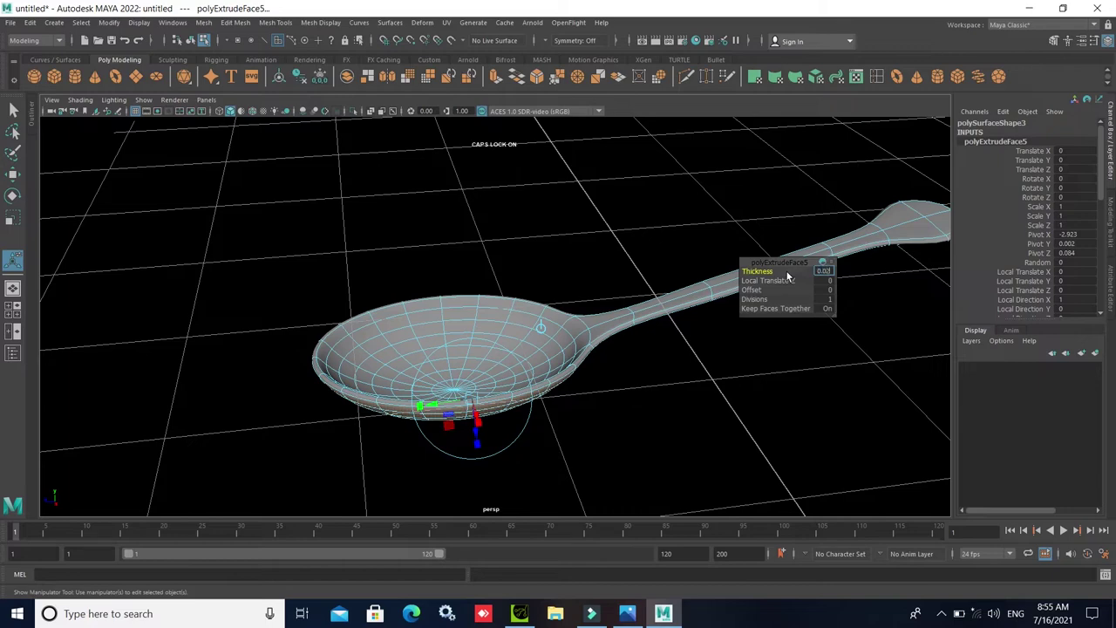
{"action": "key", "text": "Return"}
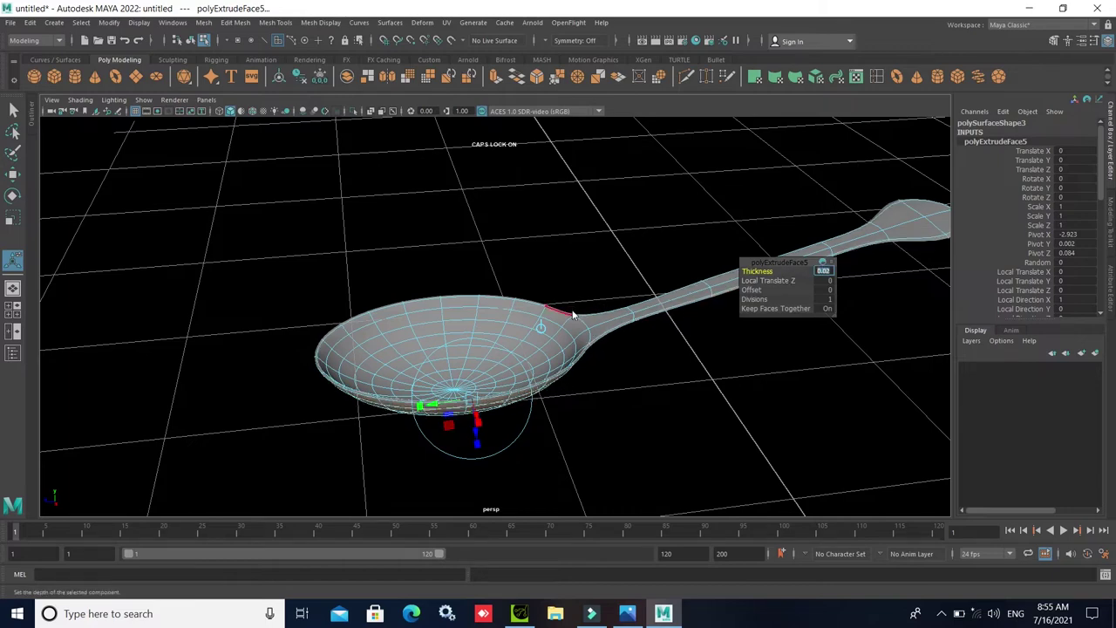
{"action": "right_click_drag", "start_coordinate": [573, 315], "coordinate": [623, 283]}
{"action": "left_click", "coordinate": [665, 428]}
{"action": "scroll", "coordinate": [662, 446], "scroll_direction": "down", "scroll_amount": 3}
{"action": "scroll", "coordinate": [662, 447], "scroll_direction": "down", "scroll_amount": 2}
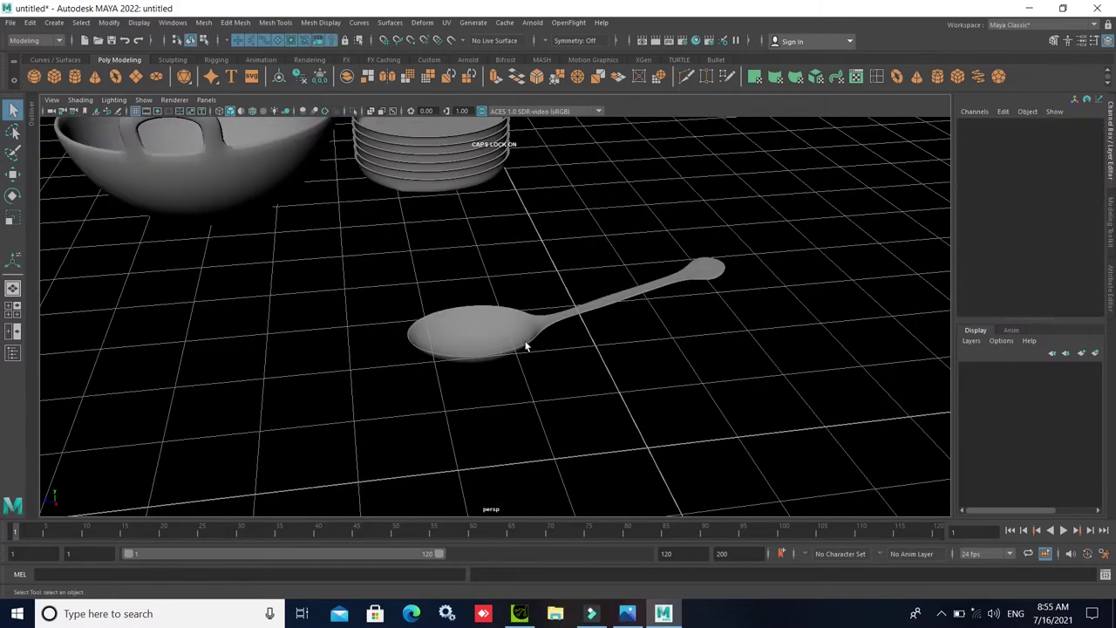
{"action": "left_click", "coordinate": [526, 346]}
{"action": "left_click", "coordinate": [542, 409]}
{"action": "mouse_move", "coordinate": [542, 409]}
{"action": "left_mouse_down", "text": "alt"}
{"action": "mouse_move", "coordinate": [347, 424]}
{"action": "mouse_move", "coordinate": [369, 436]}
{"action": "left_mouse_up", "text": "alt"}
- Move the spoon beside the plate stack and lift it slightly above the grid
{"action": "left_click", "coordinate": [312, 363]}
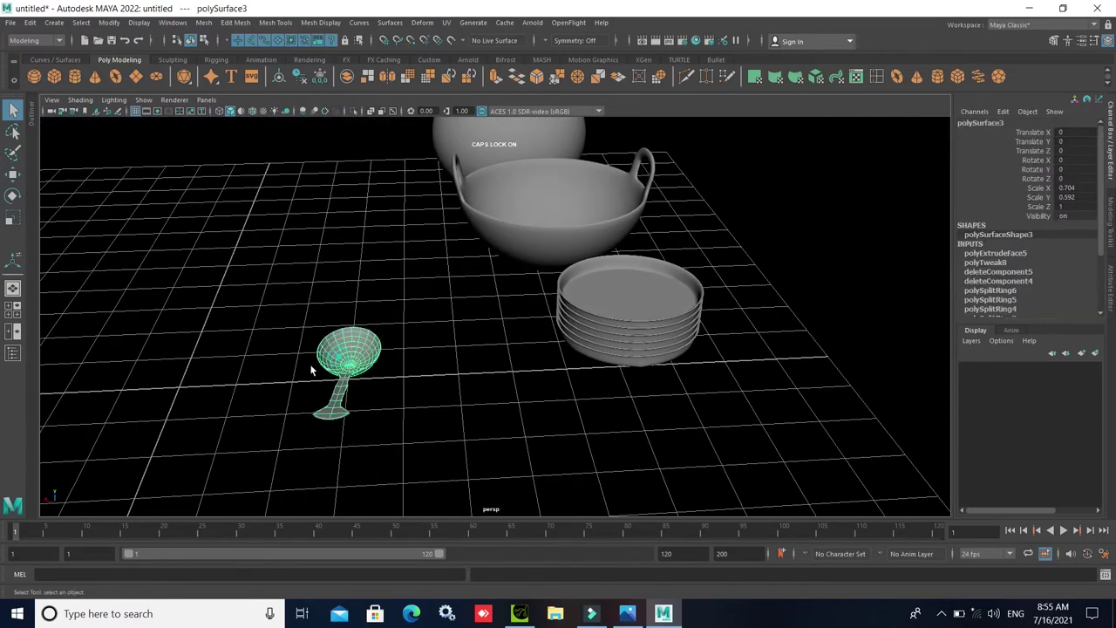
{"action": "left_click", "coordinate": [14, 177]}
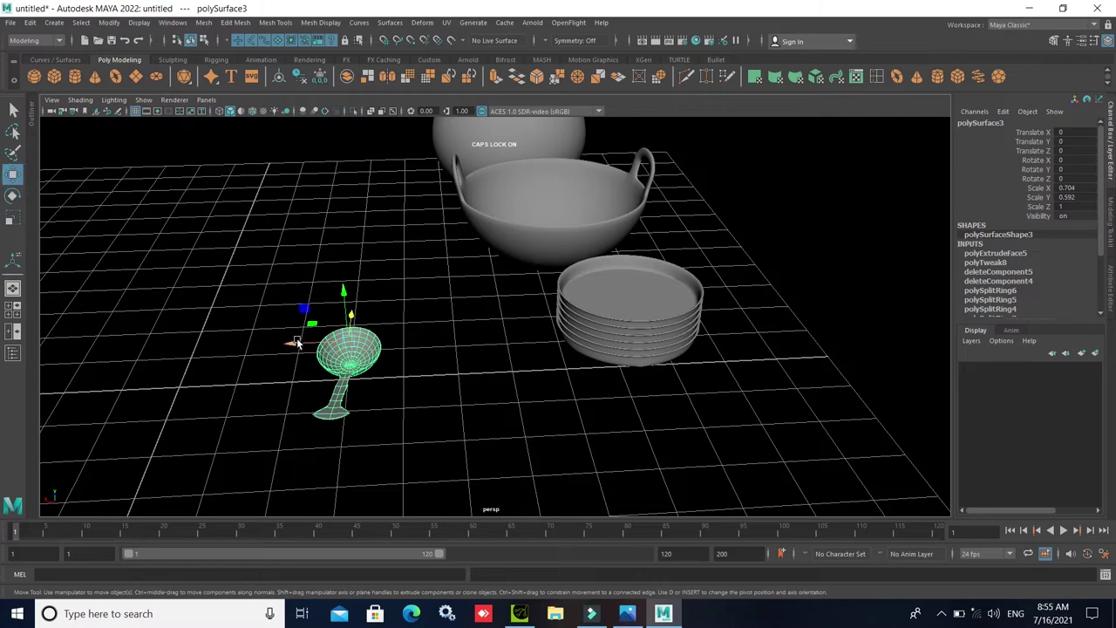
{"action": "left_click_drag", "start_coordinate": [296, 343], "coordinate": [445, 330]}
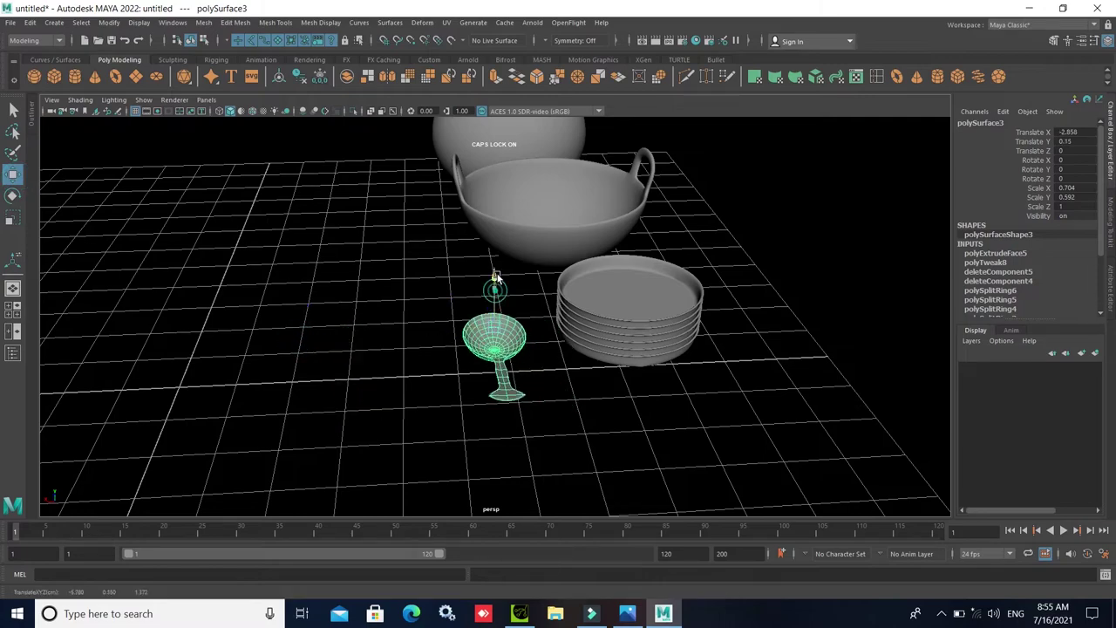
{"action": "left_click_drag", "start_coordinate": [495, 277], "coordinate": [494, 264]}
{"action": "left_click_drag", "start_coordinate": [459, 379], "coordinate": [522, 314], "text": "alt"}
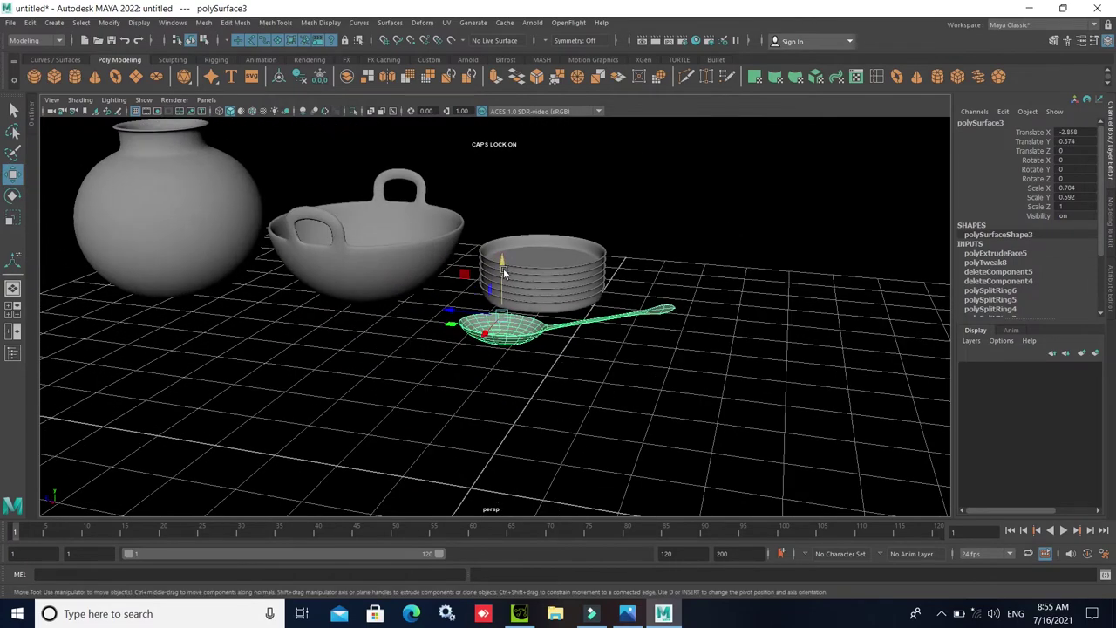
{"action": "scroll", "coordinate": [498, 386], "scroll_direction": "up", "scroll_amount": 2}
{"action": "left_click", "coordinate": [491, 401]}
{"action": "mouse_move", "coordinate": [453, 422]}
{"action": "left_mouse_down", "text": "alt"}
{"action": "mouse_move", "coordinate": [462, 439]}
{"action": "mouse_move", "coordinate": [494, 426]}
{"action": "mouse_move", "coordinate": [465, 413]}
{"action": "mouse_move", "coordinate": [563, 426]}
{"action": "mouse_move", "coordinate": [570, 414]}
{"action": "mouse_move", "coordinate": [588, 439]}
{"action": "mouse_move", "coordinate": [559, 429]}
{"action": "left_mouse_up", "text": "alt"}
{"action": "scroll", "coordinate": [568, 441], "scroll_direction": "up", "scroll_amount": 2}
{"action": "scroll", "coordinate": [566, 438], "scroll_direction": "down", "scroll_amount": 1}
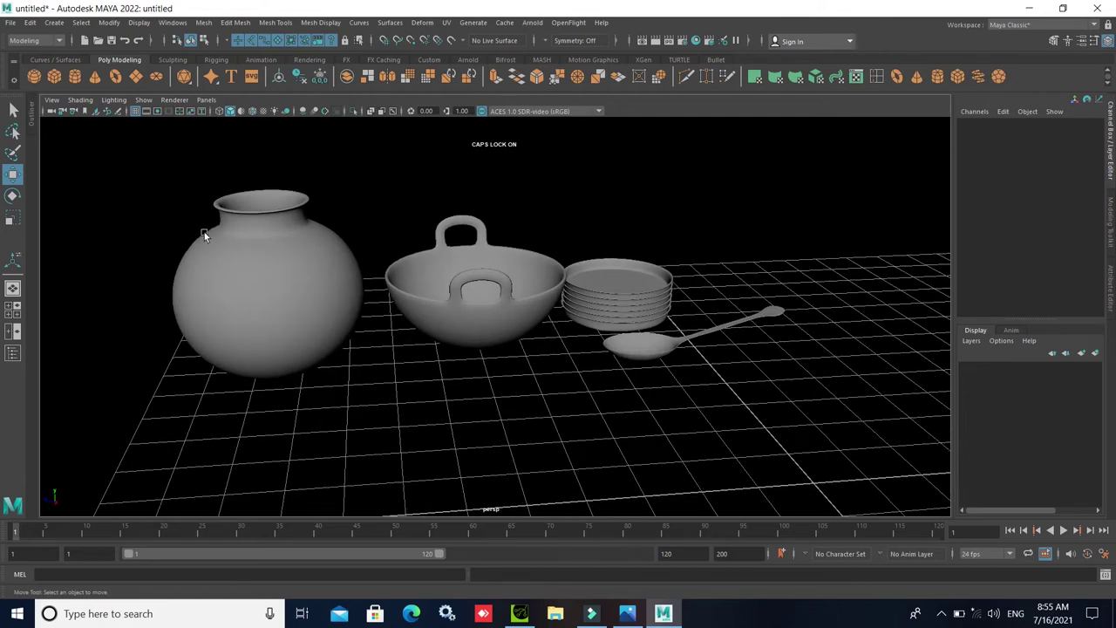
- Create a polygon cylinder, pCylinder1, in front of the plates
{"action": "left_click", "coordinate": [78, 75]}
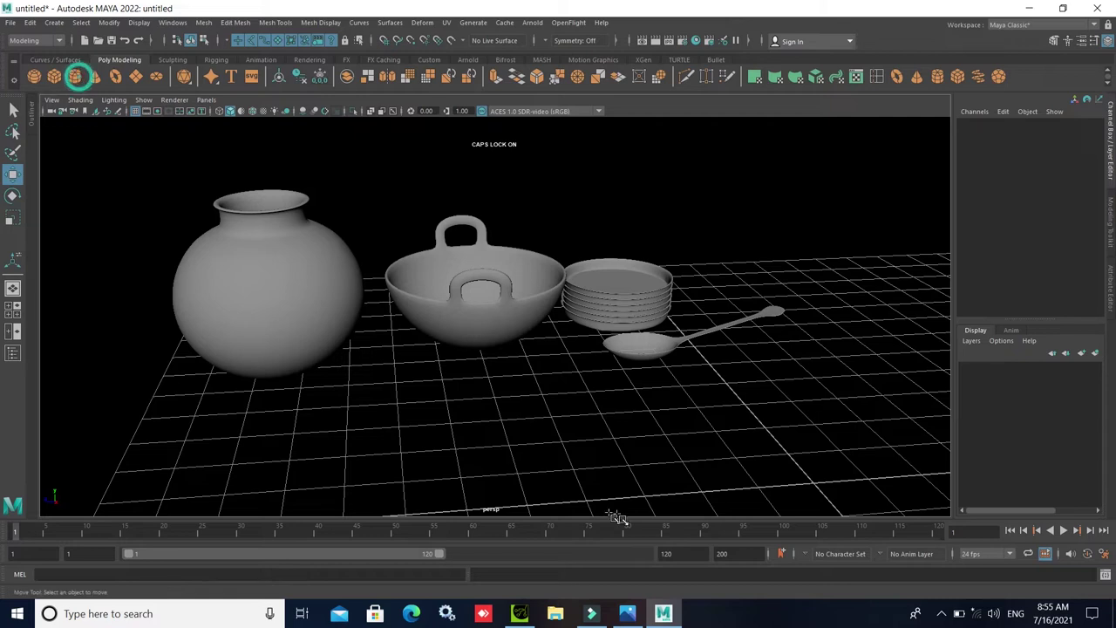
{"action": "mouse_move", "coordinate": [589, 435]}
{"action": "left_mouse_down"}
{"action": "mouse_move", "coordinate": [604, 445]}
{"action": "mouse_move", "coordinate": [602, 335]}
{"action": "left_mouse_up"}
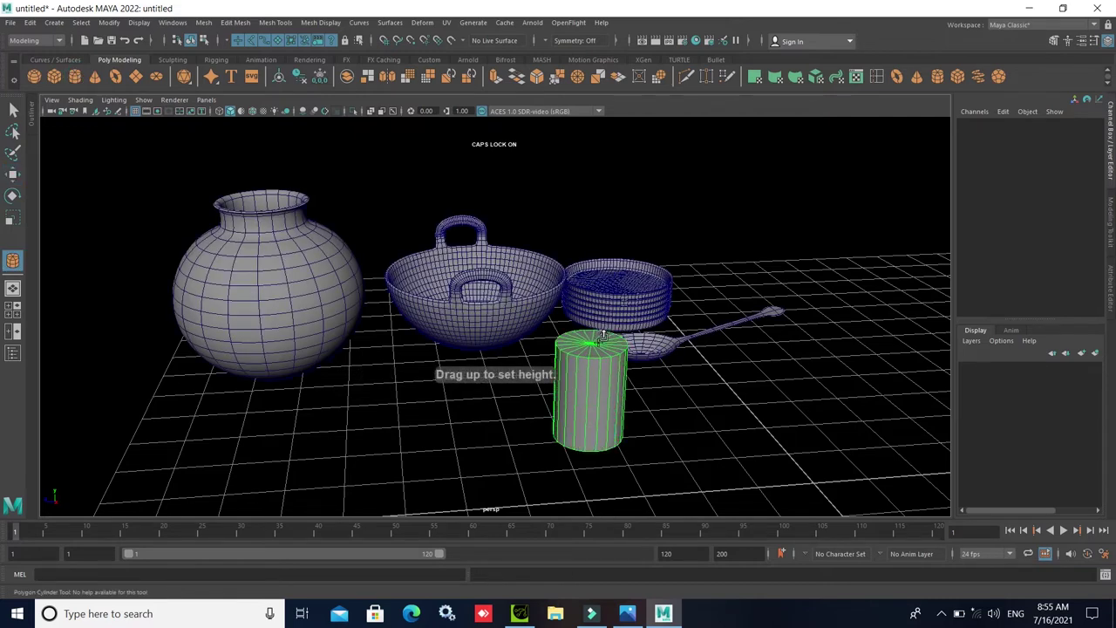
{"action": "key", "text": "f"}
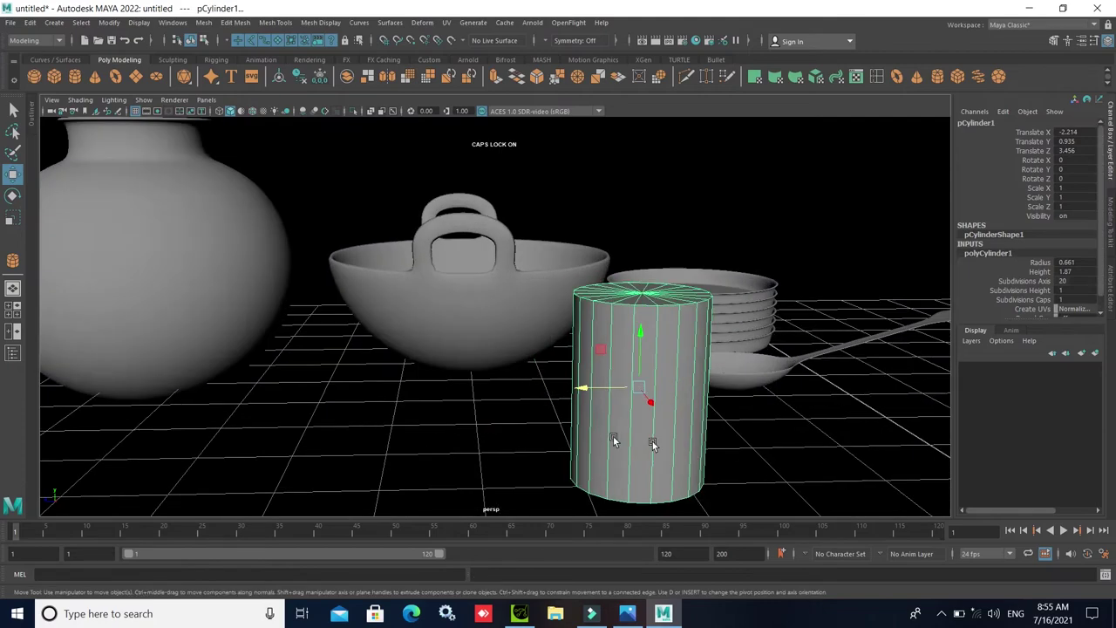
{"action": "left_click_drag", "start_coordinate": [653, 438], "coordinate": [529, 410], "text": "alt"}
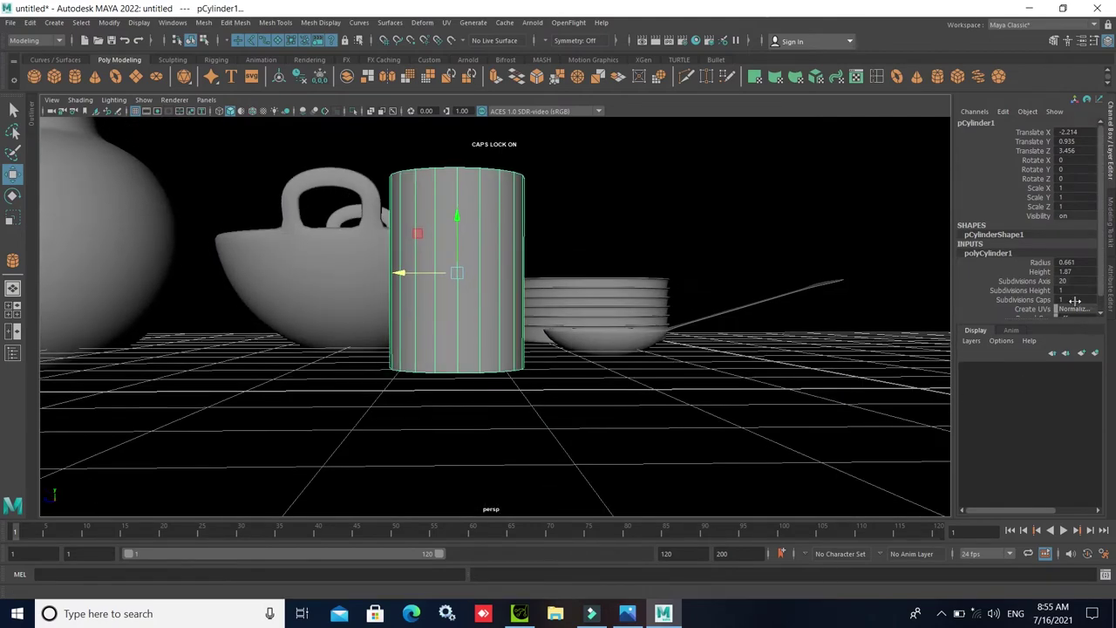
{"action": "mouse_move", "coordinate": [663, 396]}
{"action": "left_mouse_down", "text": "alt"}
{"action": "mouse_move", "coordinate": [590, 411]}
{"action": "mouse_move", "coordinate": [544, 349]}
{"action": "mouse_move", "coordinate": [493, 333]}
{"action": "left_mouse_up", "text": "alt"}
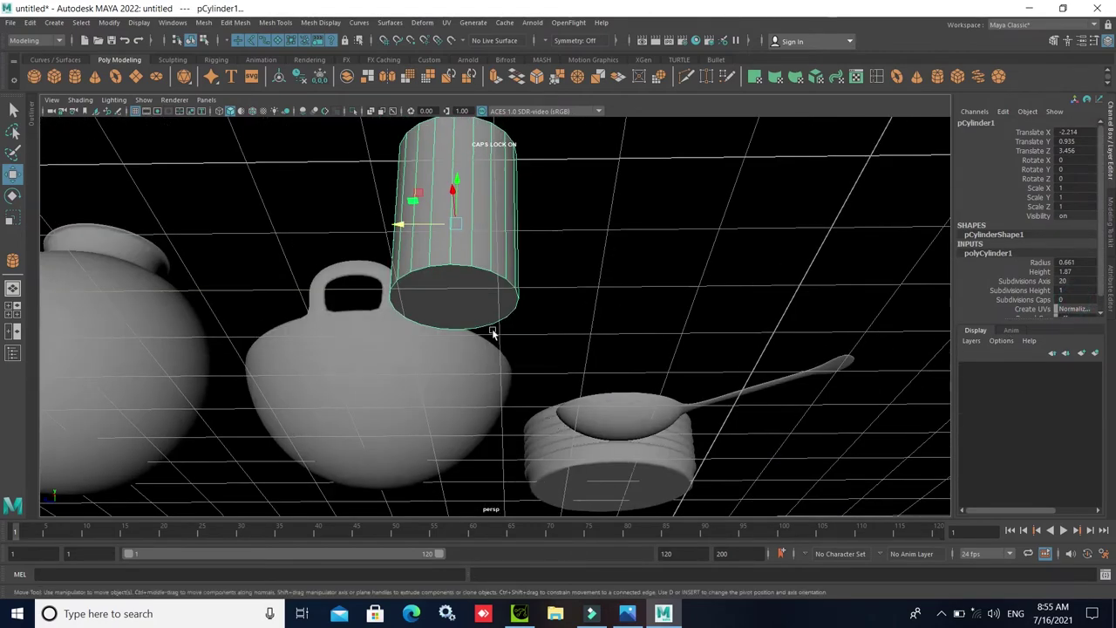
- Scale the cylinder's bottom face down so it tapers toward the base
{"action": "right_click_drag", "start_coordinate": [467, 283], "coordinate": [461, 295]}
{"action": "left_click", "coordinate": [462, 294]}
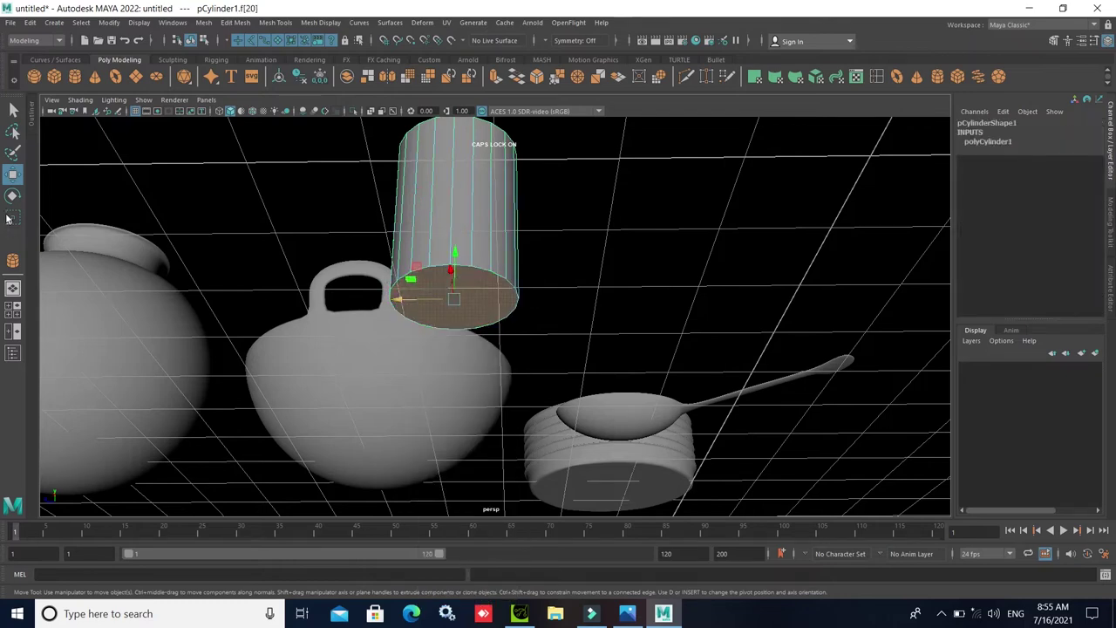
{"action": "left_click", "coordinate": [13, 219]}
{"action": "mouse_move", "coordinate": [397, 299]}
{"action": "left_mouse_down"}
{"action": "mouse_move", "coordinate": [421, 300]}
{"action": "mouse_move", "coordinate": [501, 349]}
{"action": "mouse_move", "coordinate": [488, 410]}
{"action": "mouse_move", "coordinate": [494, 395]}
{"action": "left_mouse_up"}
- Delete the cylinder's top face to leave the cup open
{"action": "left_click", "coordinate": [474, 324]}
{"action": "scroll", "coordinate": [528, 395], "scroll_direction": "down", "scroll_amount": 2}
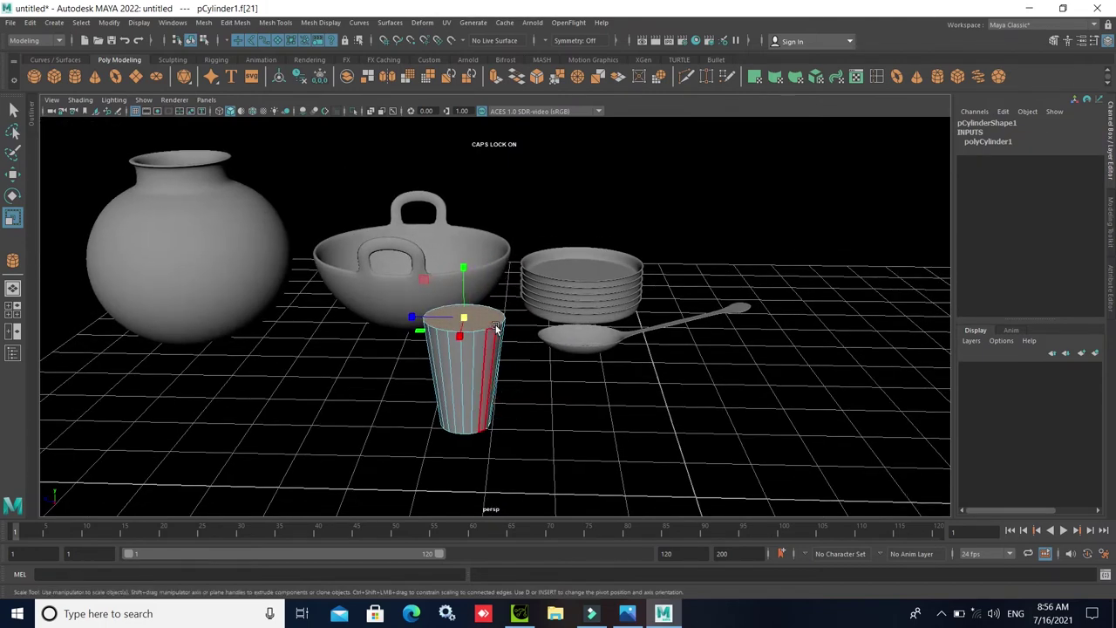
{"action": "key", "text": "Delete"}
{"action": "right_click_drag", "start_coordinate": [481, 357], "coordinate": [530, 282]}
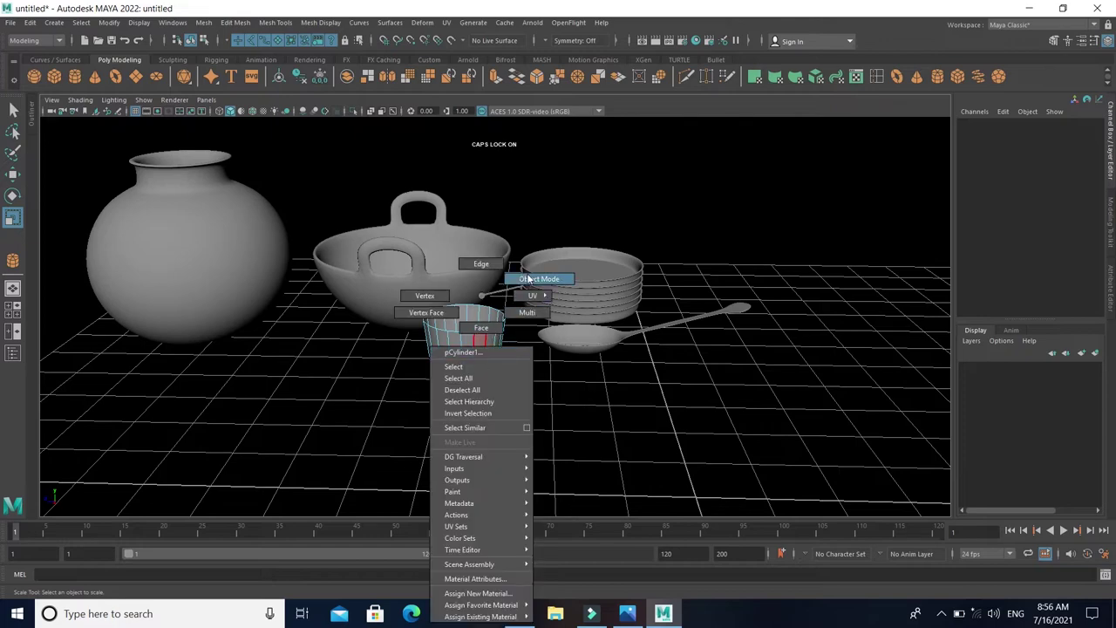
{"action": "scroll", "coordinate": [471, 367], "scroll_direction": "up", "scroll_amount": 2}
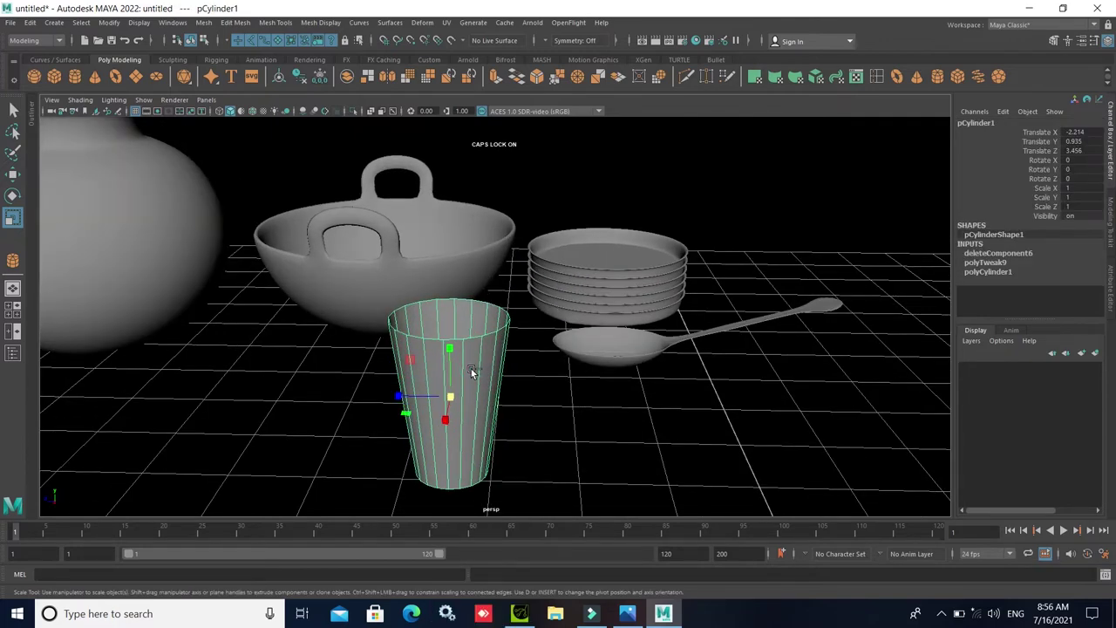
- Duplicate the cup and move the copy right, beside the plates
{"action": "key", "text": "ctrl+d"}
{"action": "left_click", "coordinate": [13, 175]}
{"action": "left_click_drag", "start_coordinate": [401, 395], "coordinate": [551, 394]}
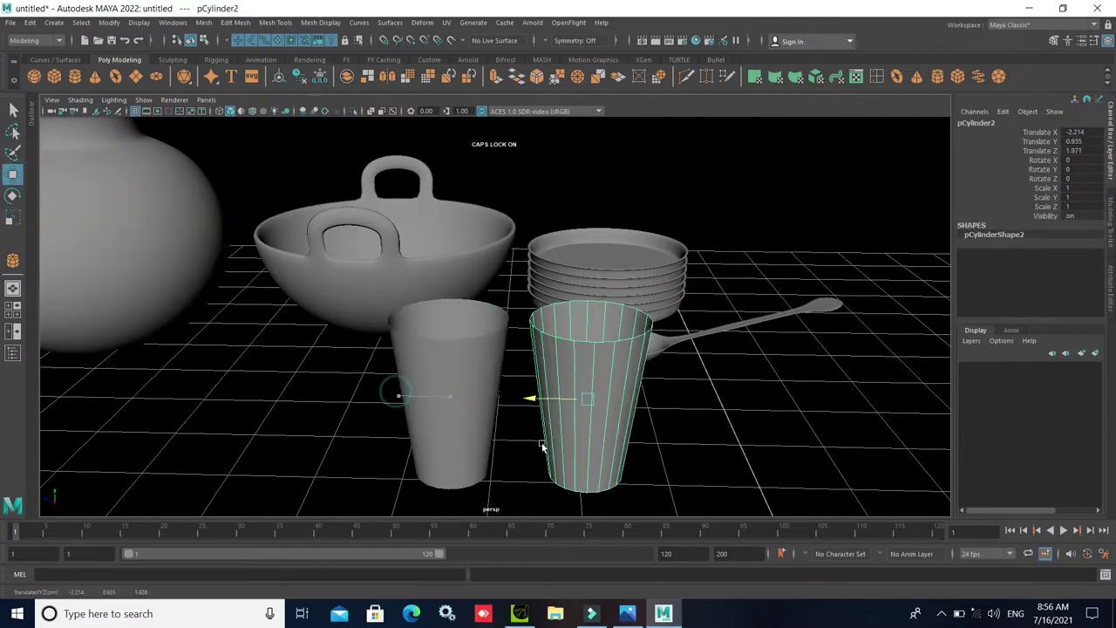
- Extrude the original cup's faces with added wall thickness and show it in smooth preview
{"action": "left_click", "coordinate": [447, 394]}
{"action": "key", "text": "ctrl+e"}
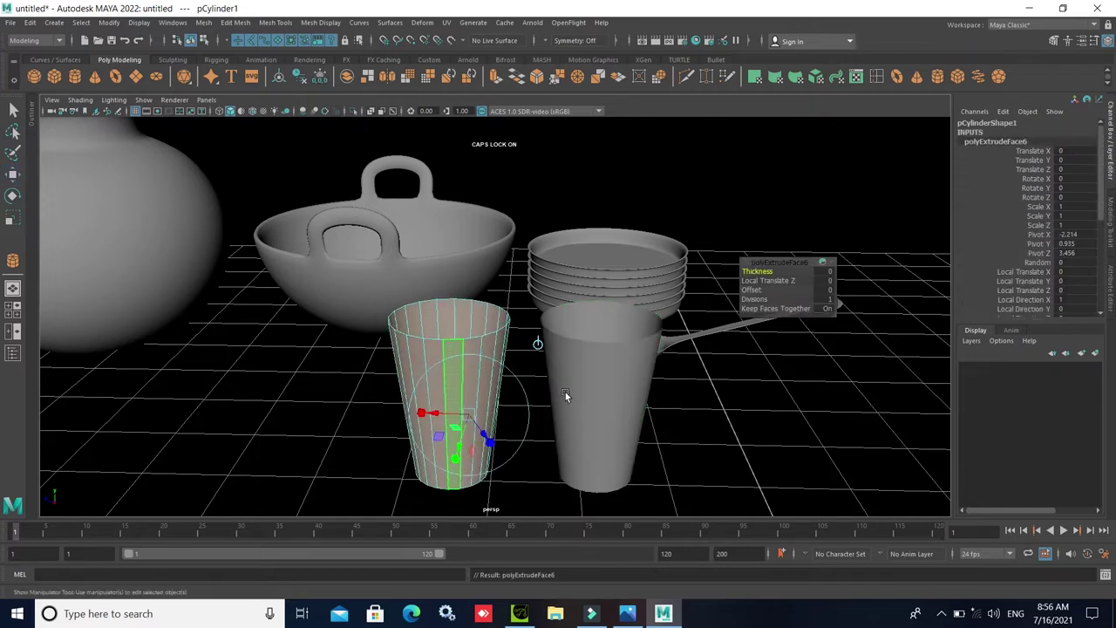
{"action": "left_click", "coordinate": [824, 271]}
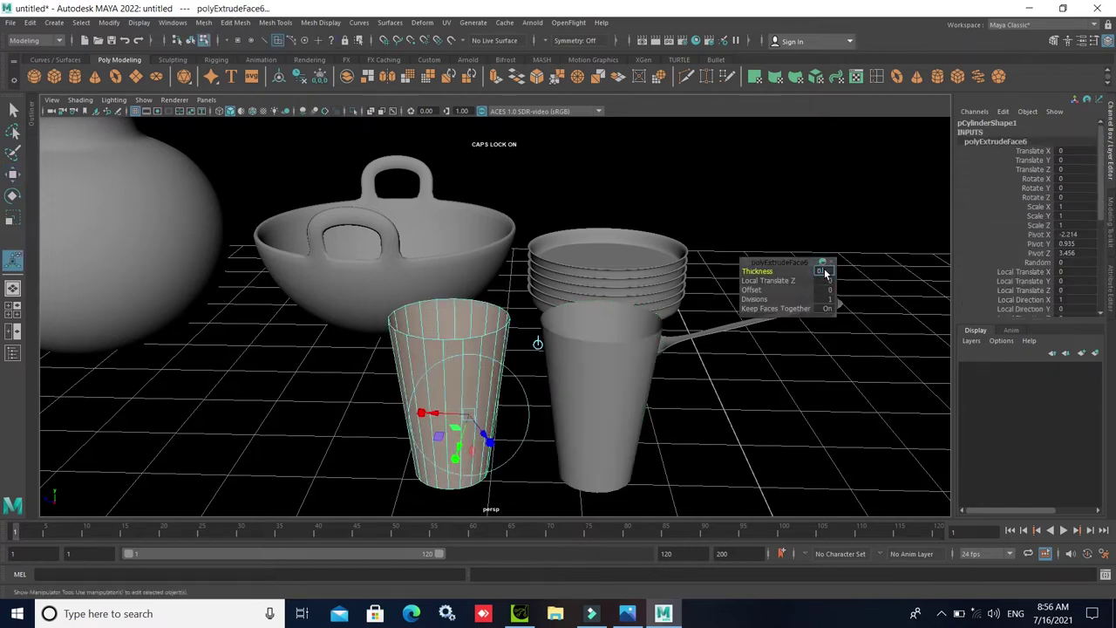
{"action": "left_click_drag", "start_coordinate": [825, 273], "coordinate": [825, 273]}
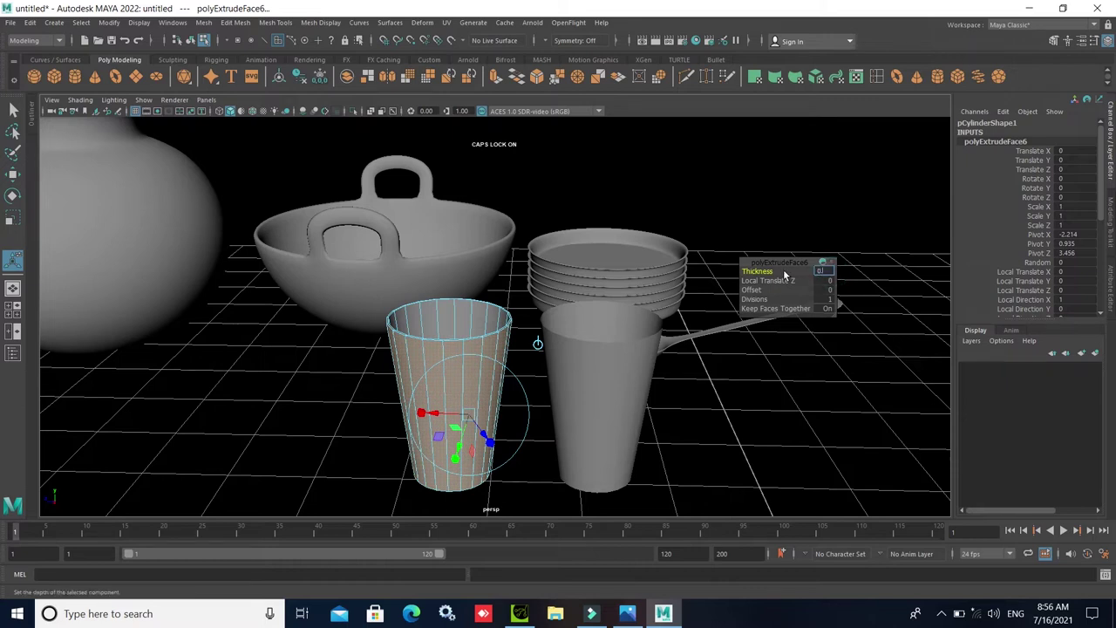
{"action": "left_click_drag", "start_coordinate": [784, 275], "coordinate": [784, 275]}
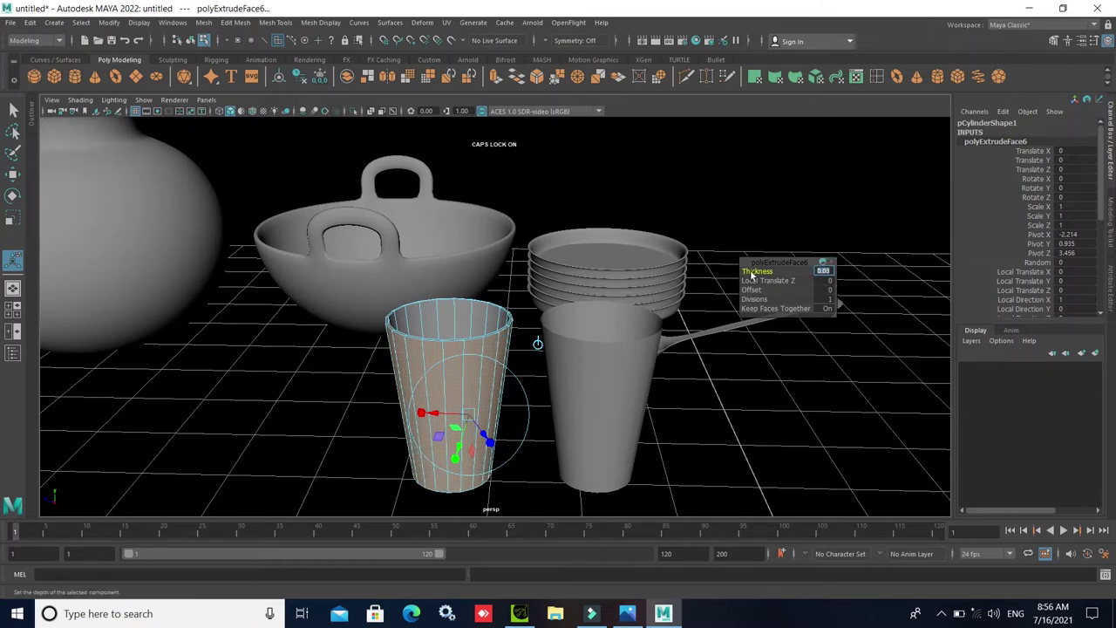
{"action": "right_click_drag", "start_coordinate": [488, 324], "coordinate": [530, 277]}
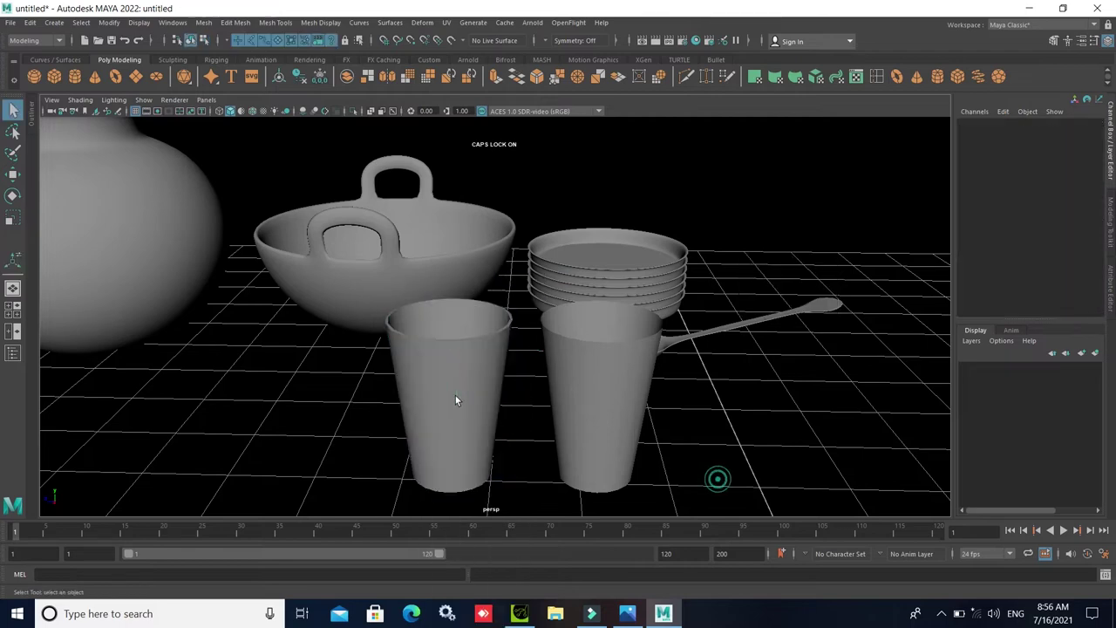
{"action": "left_click", "coordinate": [454, 393]}
{"action": "key", "text": "3"}
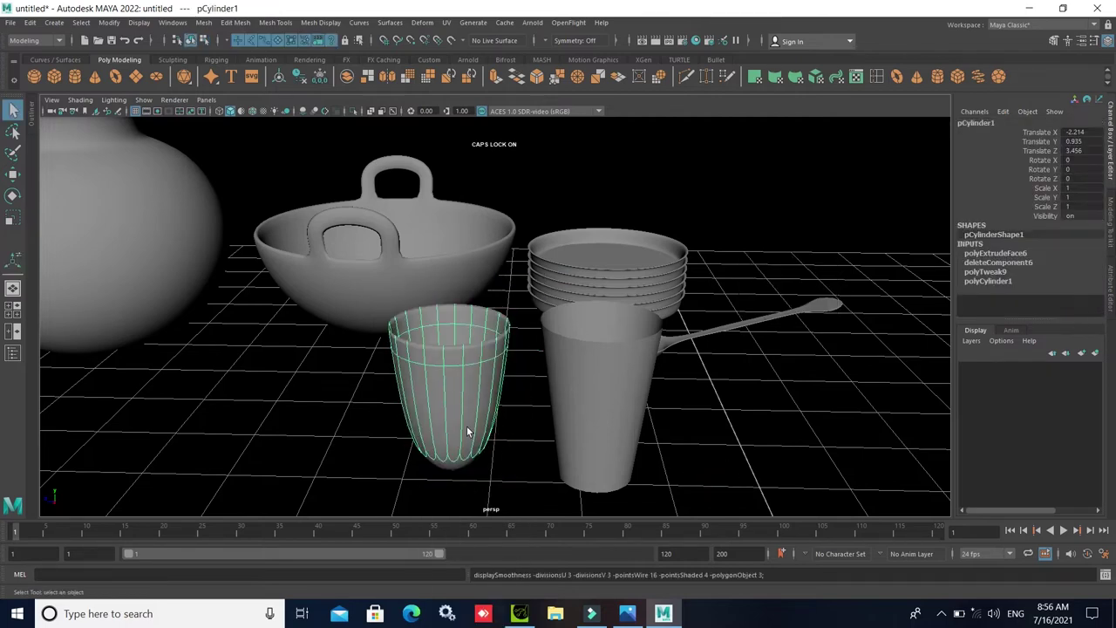
- Turn off the smooth preview and undo the first cup's wall-thickness extrusion
{"action": "key", "text": "1"}
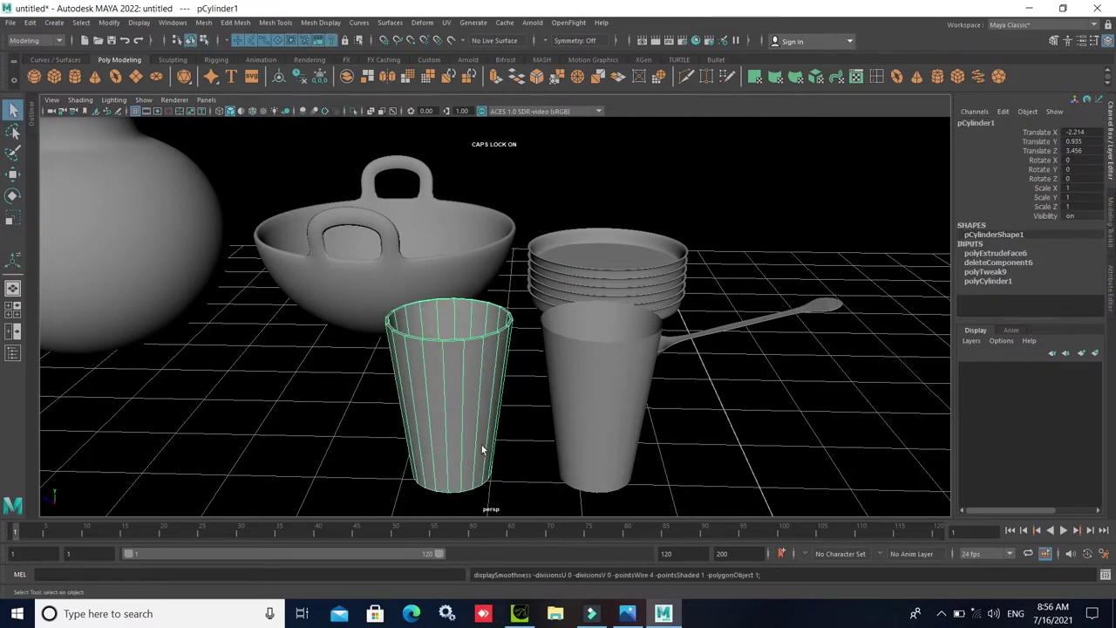
{"action": "mouse_move", "coordinate": [518, 474]}
{"action": "middle_mouse_down", "text": "alt"}
{"action": "mouse_move", "coordinate": [533, 375]}
{"action": "mouse_move", "coordinate": [571, 365]}
{"action": "middle_mouse_up", "text": "alt"}
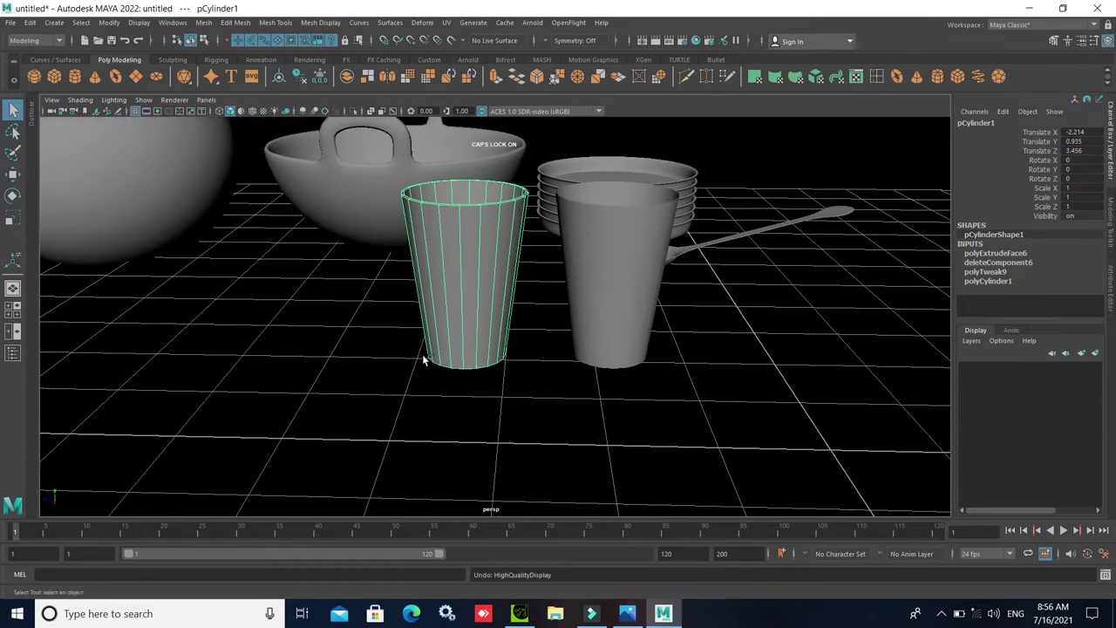
{"action": "key", "text": "ctrl+z"}
{"action": "key", "text": "ctrl+z"}
{"action": "key", "text": "ctrl+z"}
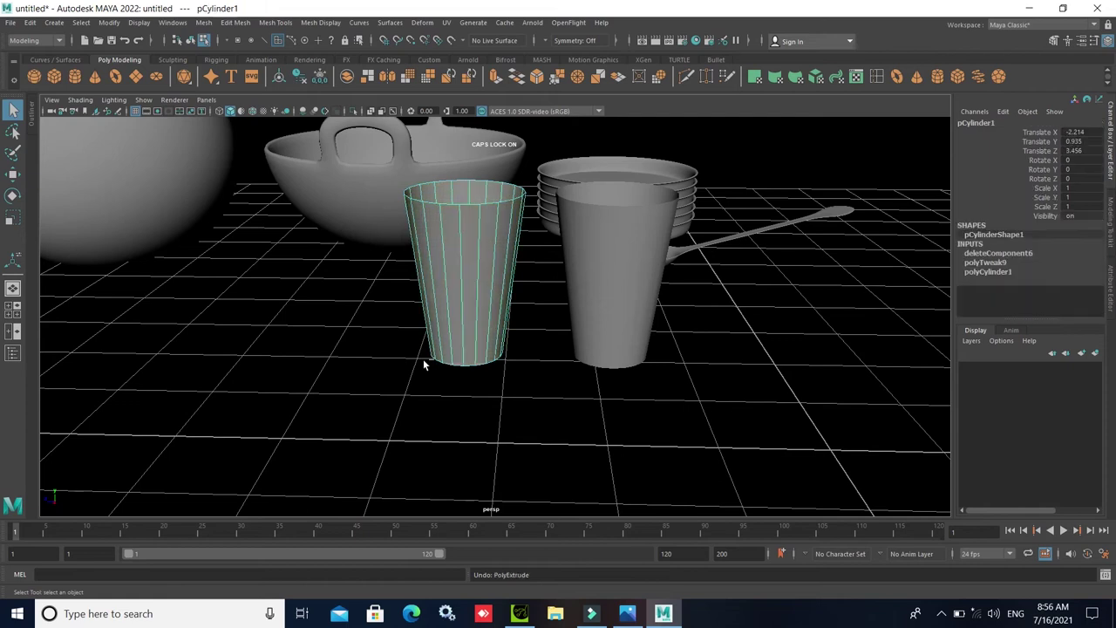
- Insert several horizontal edge loops from the cup's base up its sides
{"action": "left_click", "coordinate": [876, 76]}
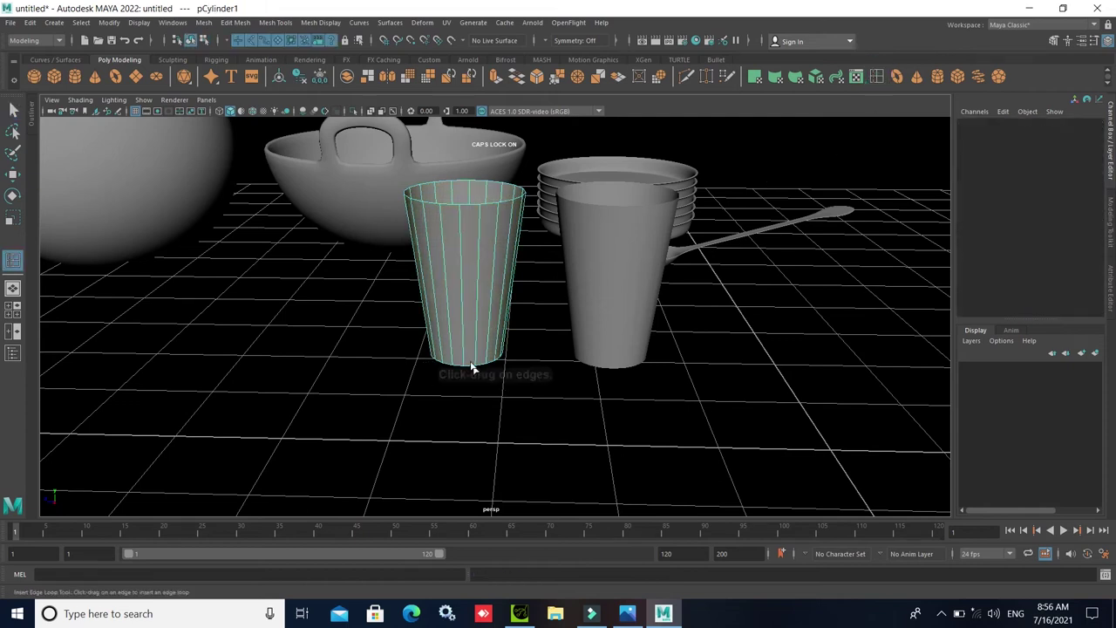
{"action": "left_click", "coordinate": [466, 343]}
{"action": "left_click", "coordinate": [475, 336]}
{"action": "left_click", "coordinate": [476, 301]}
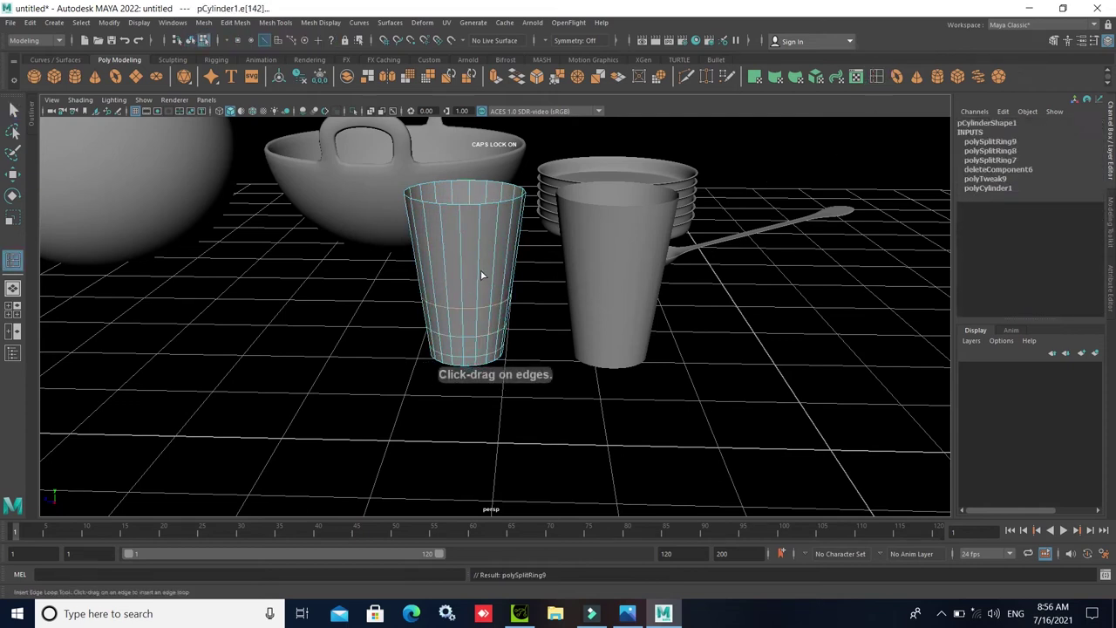
{"action": "left_click", "coordinate": [481, 266]}
{"action": "left_click", "coordinate": [482, 228]}
{"action": "left_click", "coordinate": [479, 218]}
{"action": "left_click", "coordinate": [474, 276]}
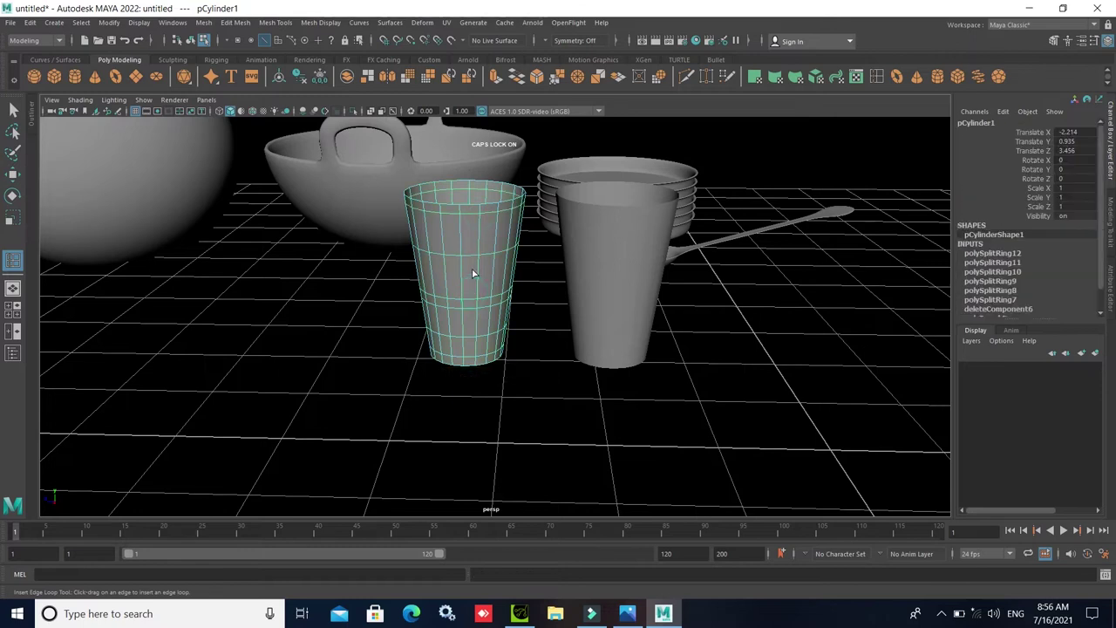
{"action": "left_click", "coordinate": [480, 238]}
{"action": "key", "text": "ctrl+z"}
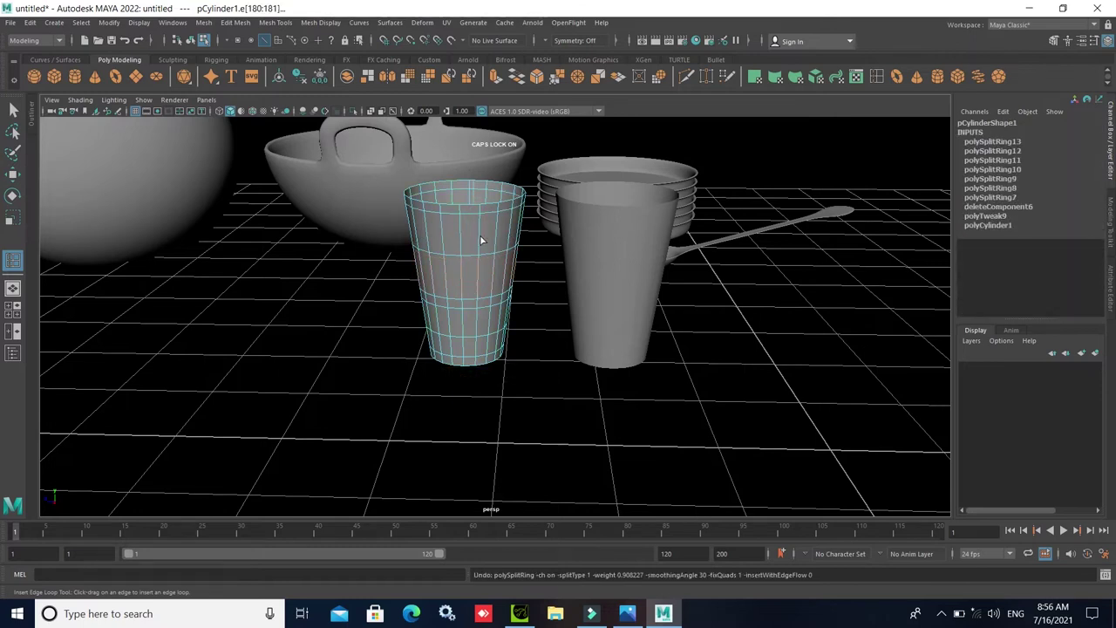
{"action": "left_click", "coordinate": [480, 235]}
{"action": "left_click", "coordinate": [455, 287]}
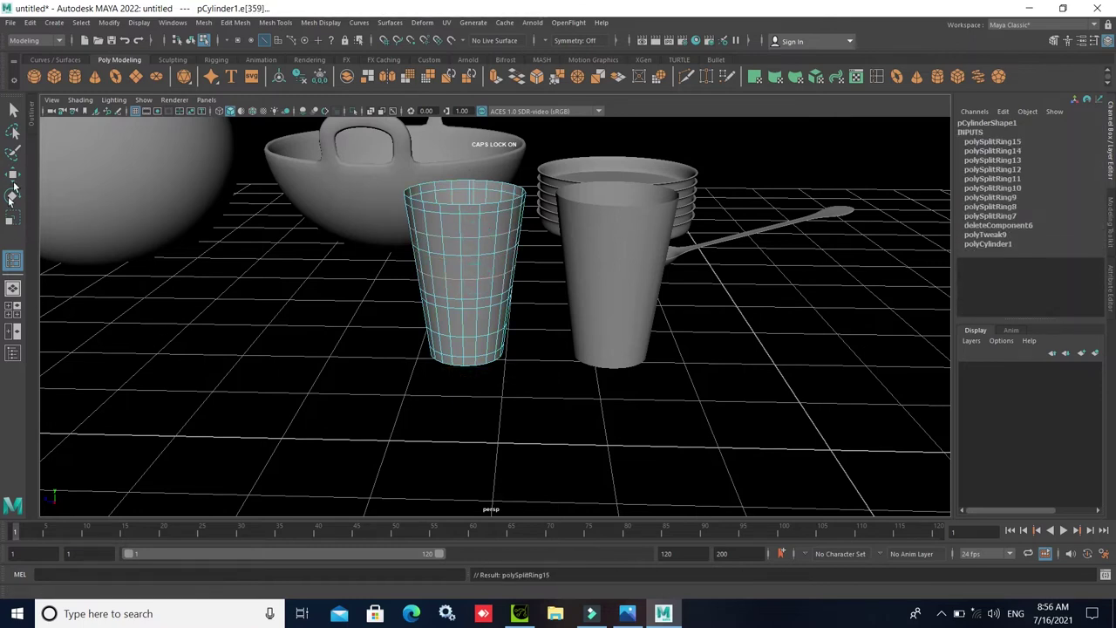
- Select the whole left cup and extrude its faces for wall thickness
{"action": "key", "text": "w"}
{"action": "key", "text": "F8"}
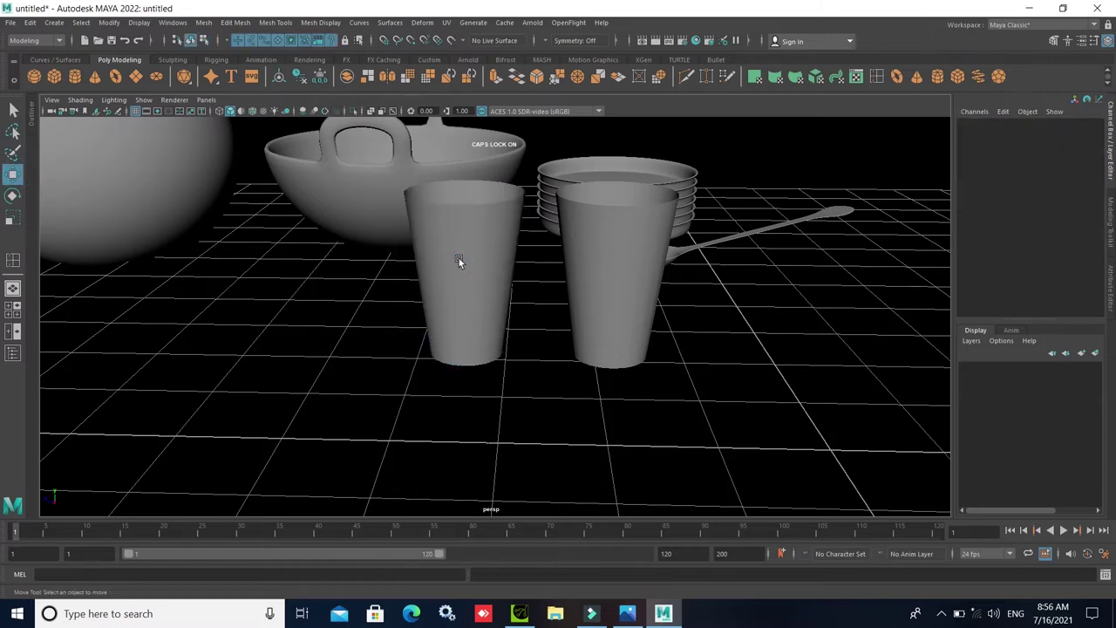
{"action": "left_click", "coordinate": [460, 261]}
{"action": "key", "text": "ctrl+e"}
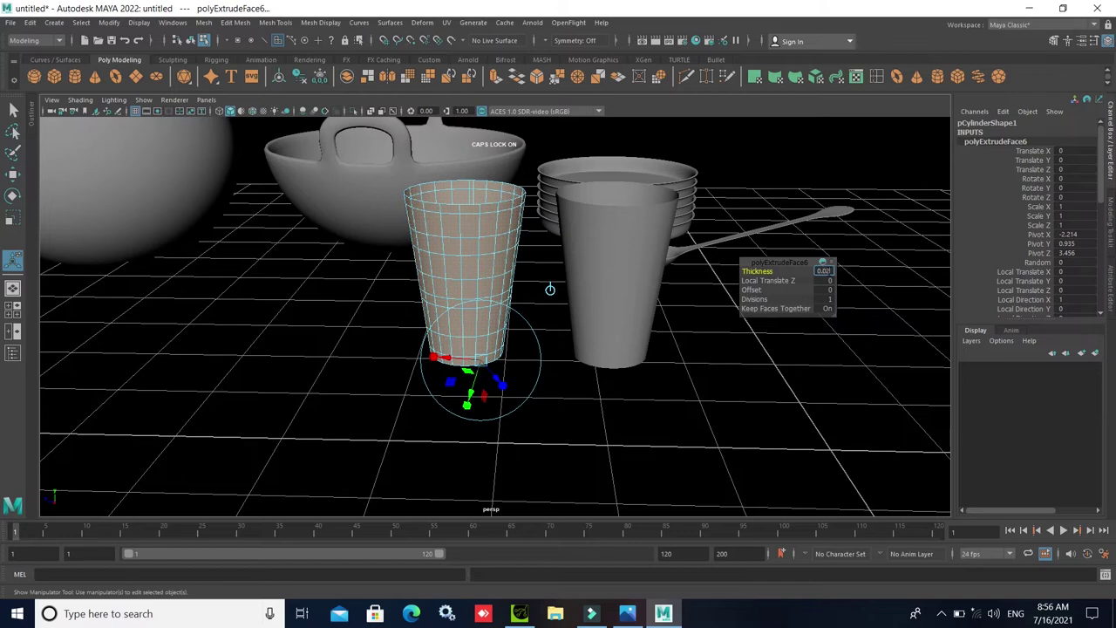
- Set the edge-looped cup's extrusion thickness to 0.02 and return to object mode
{"action": "middle_click_drag", "start_coordinate": [549, 288], "coordinate": [549, 289]}
{"action": "right_click_drag", "start_coordinate": [432, 228], "coordinate": [464, 216]}
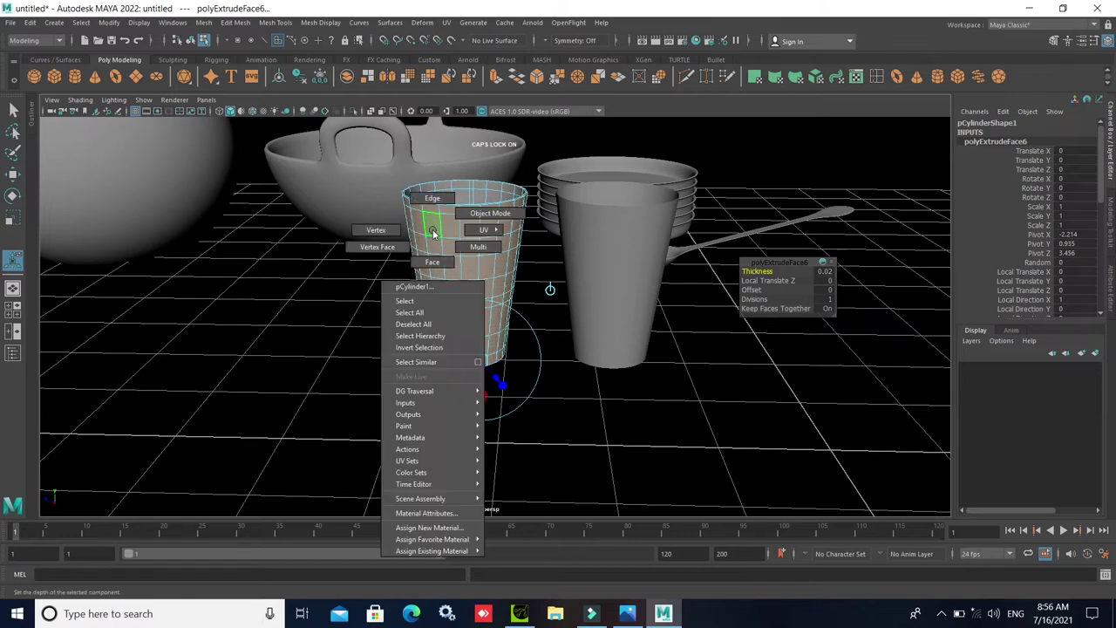
{"action": "left_click", "coordinate": [458, 267]}
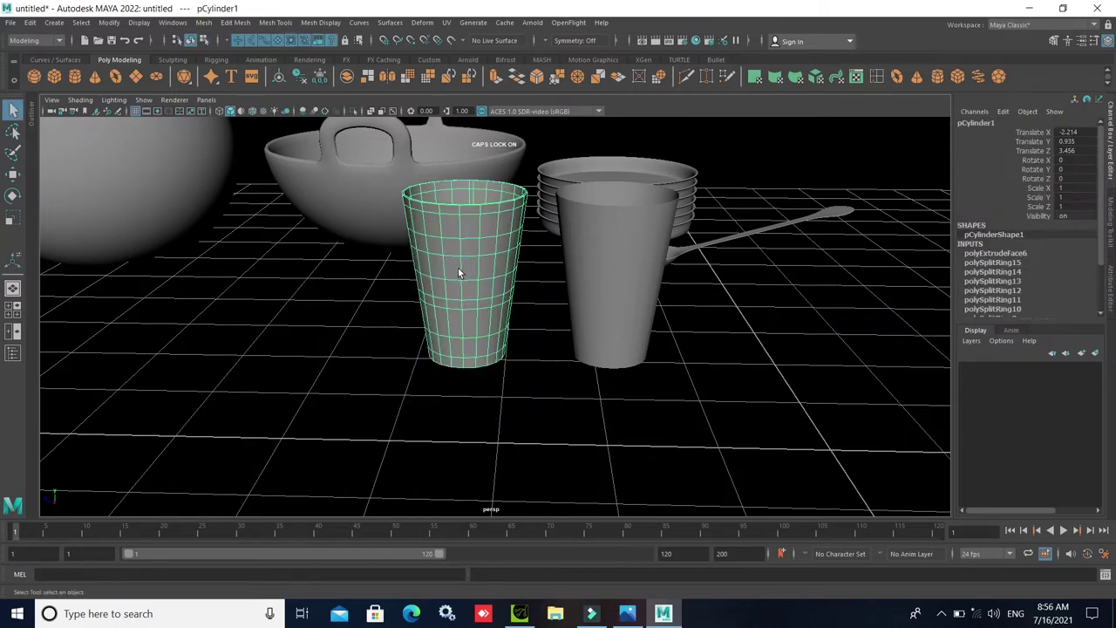
{"action": "left_click", "coordinate": [373, 404]}
- Move the left tall cup back beside the plate stack, past the spoon handle
{"action": "right_click_drag", "start_coordinate": [460, 410], "coordinate": [486, 419], "text": "alt"}
{"action": "left_click_drag", "start_coordinate": [485, 419], "coordinate": [484, 438], "text": "alt"}
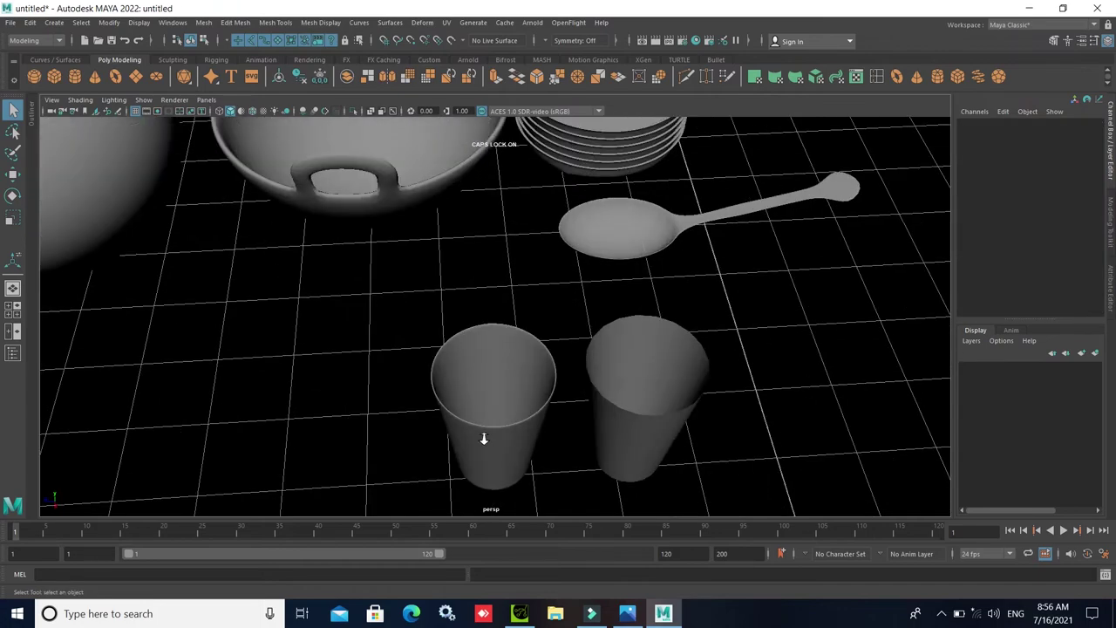
{"action": "mouse_move", "coordinate": [484, 439]}
{"action": "right_mouse_down", "text": "alt"}
{"action": "mouse_move", "coordinate": [523, 403]}
{"action": "mouse_move", "coordinate": [529, 416]}
{"action": "right_mouse_up", "text": "alt"}
{"action": "left_click", "coordinate": [529, 415]}
{"action": "mouse_move", "coordinate": [529, 416]}
{"action": "left_mouse_down", "text": "alt"}
{"action": "mouse_move", "coordinate": [505, 440]}
{"action": "mouse_move", "coordinate": [512, 412]}
{"action": "left_mouse_up", "text": "alt"}
{"action": "left_click", "coordinate": [13, 176]}
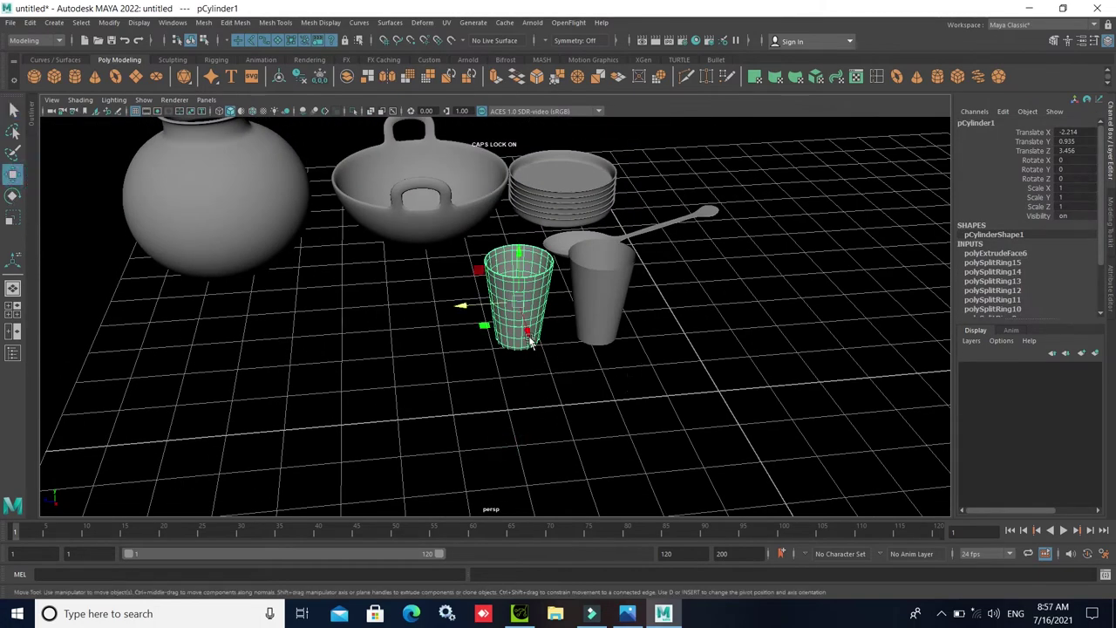
{"action": "mouse_move", "coordinate": [530, 340]}
{"action": "left_mouse_down"}
{"action": "mouse_move", "coordinate": [514, 294]}
{"action": "mouse_move", "coordinate": [678, 262]}
{"action": "mouse_move", "coordinate": [739, 278]}
{"action": "mouse_move", "coordinate": [691, 212]}
{"action": "left_mouse_up"}
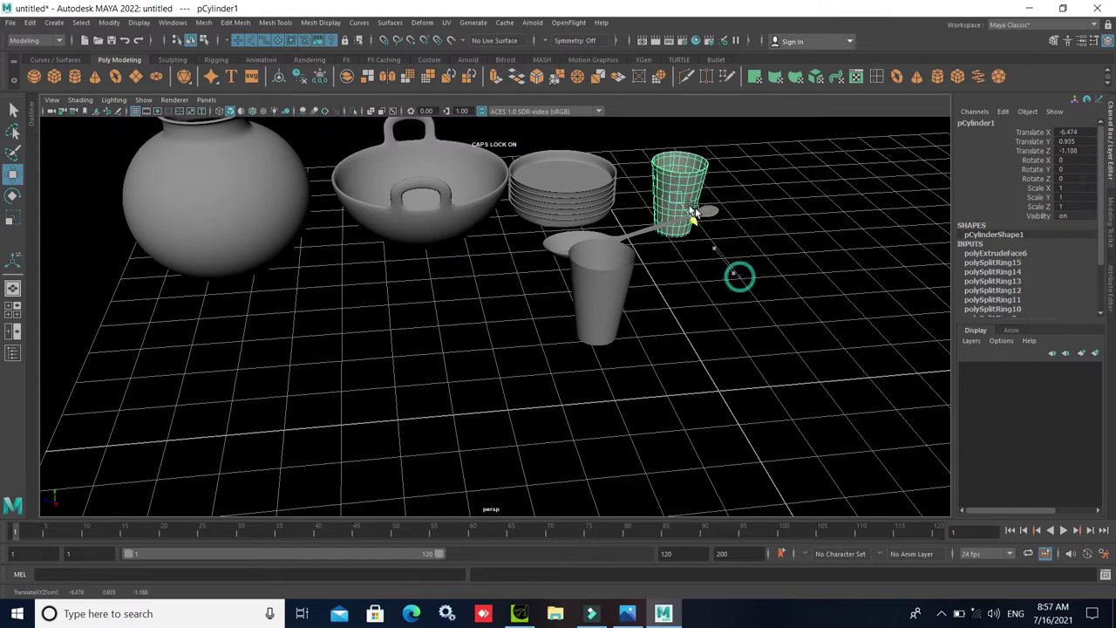
{"action": "left_click", "coordinate": [658, 311]}
{"action": "scroll", "coordinate": [652, 323], "scroll_direction": "up", "scroll_amount": 5}
- Raise, rotate and lower the spoon so it rests on the top plate
{"action": "left_click_drag", "start_coordinate": [645, 334], "coordinate": [524, 436], "text": "alt"}
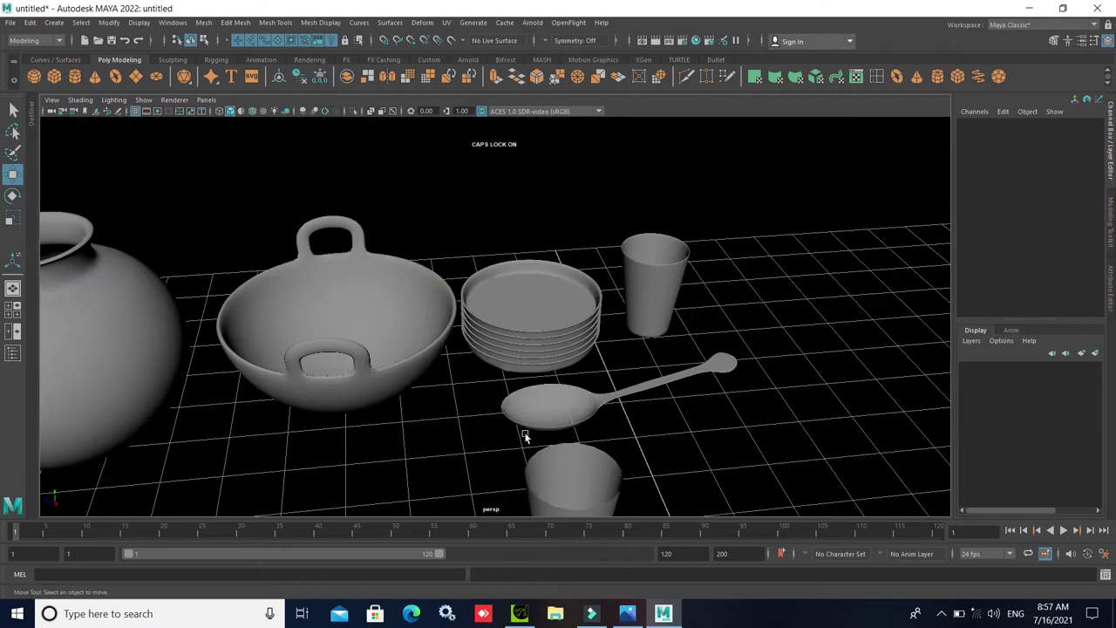
{"action": "left_click", "coordinate": [537, 406]}
{"action": "mouse_move", "coordinate": [556, 367]}
{"action": "left_mouse_down"}
{"action": "mouse_move", "coordinate": [556, 313]}
{"action": "mouse_move", "coordinate": [575, 393]}
{"action": "mouse_move", "coordinate": [545, 345]}
{"action": "mouse_move", "coordinate": [528, 353]}
{"action": "mouse_move", "coordinate": [538, 370]}
{"action": "mouse_move", "coordinate": [489, 348]}
{"action": "mouse_move", "coordinate": [556, 346]}
{"action": "mouse_move", "coordinate": [537, 344]}
{"action": "left_mouse_up"}
{"action": "scroll", "coordinate": [549, 366], "scroll_direction": "up", "scroll_amount": 3}
{"action": "left_click", "coordinate": [11, 199]}
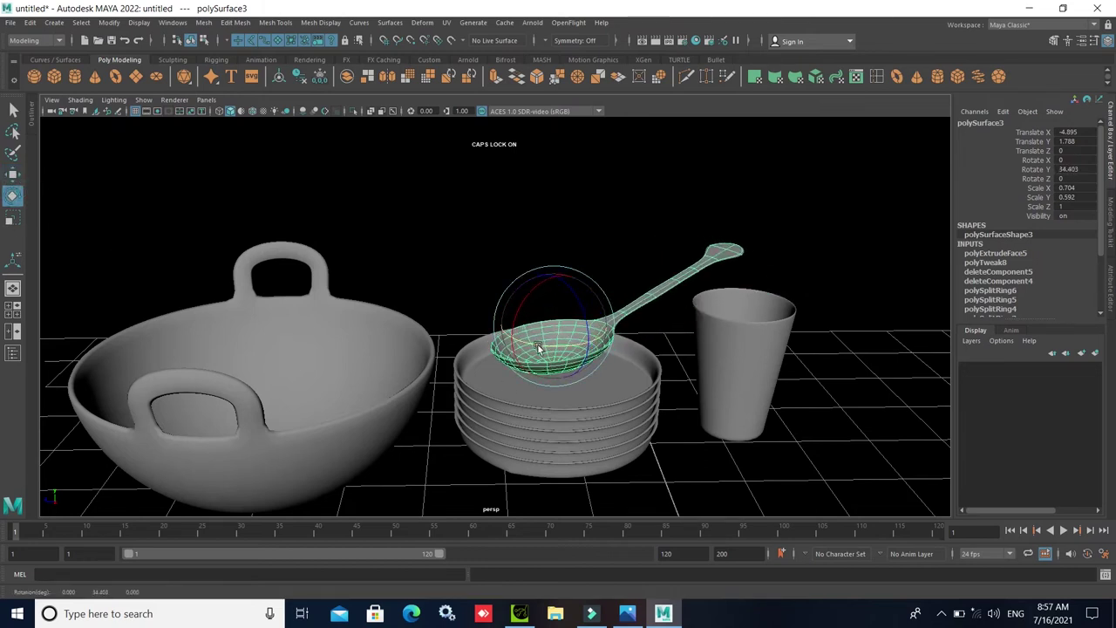
{"action": "left_click", "coordinate": [14, 177]}
{"action": "left_click_drag", "start_coordinate": [555, 289], "coordinate": [562, 299]}
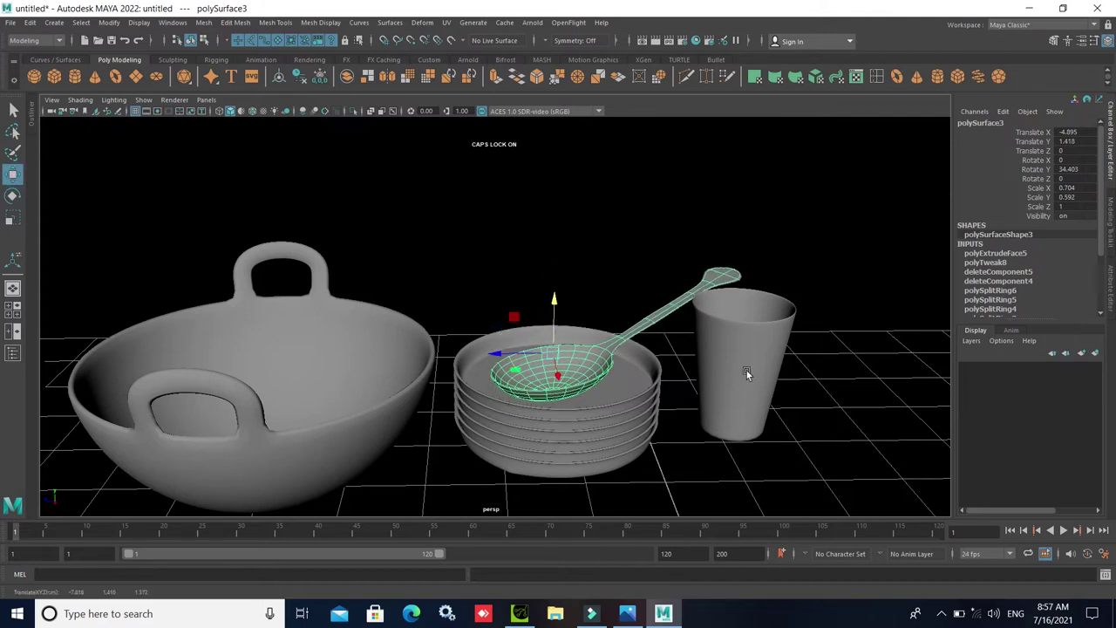
- Duplicate the spoon, raise the copy, and repeat the duplicate to stack more spoons
{"action": "left_click", "coordinate": [735, 408]}
{"action": "mouse_move", "coordinate": [764, 407]}
{"action": "left_mouse_down", "text": "alt"}
{"action": "mouse_move", "coordinate": [665, 465]}
{"action": "mouse_move", "coordinate": [634, 449]}
{"action": "mouse_move", "coordinate": [601, 383]}
{"action": "left_mouse_up", "text": "alt"}
{"action": "left_click", "coordinate": [663, 461]}
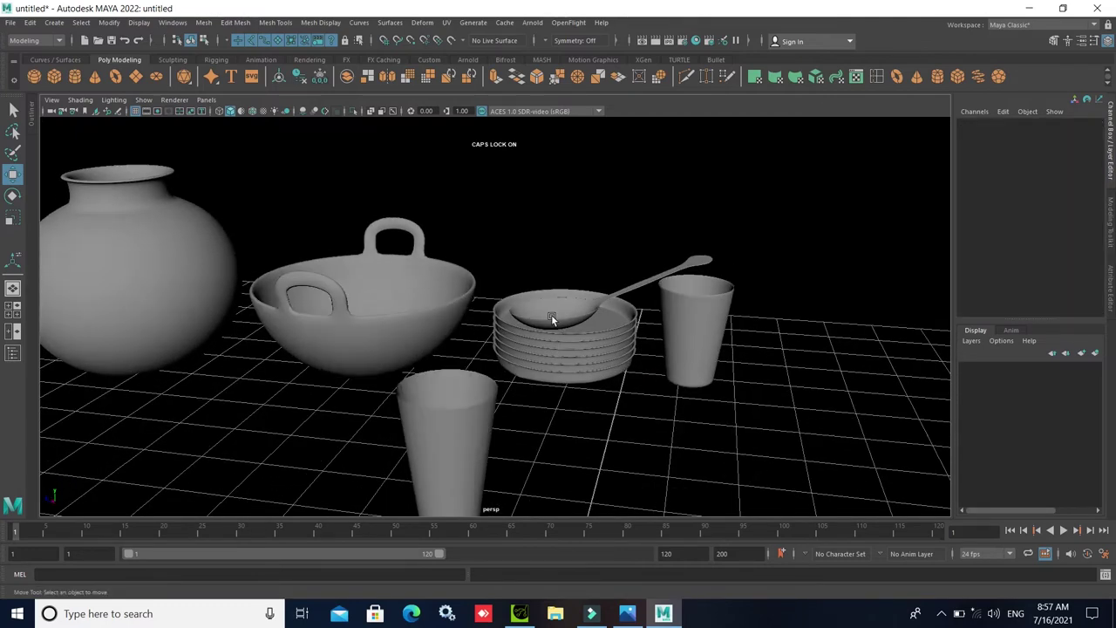
{"action": "left_click", "coordinate": [551, 315]}
{"action": "scroll", "coordinate": [557, 366], "scroll_direction": "up", "scroll_amount": 3}
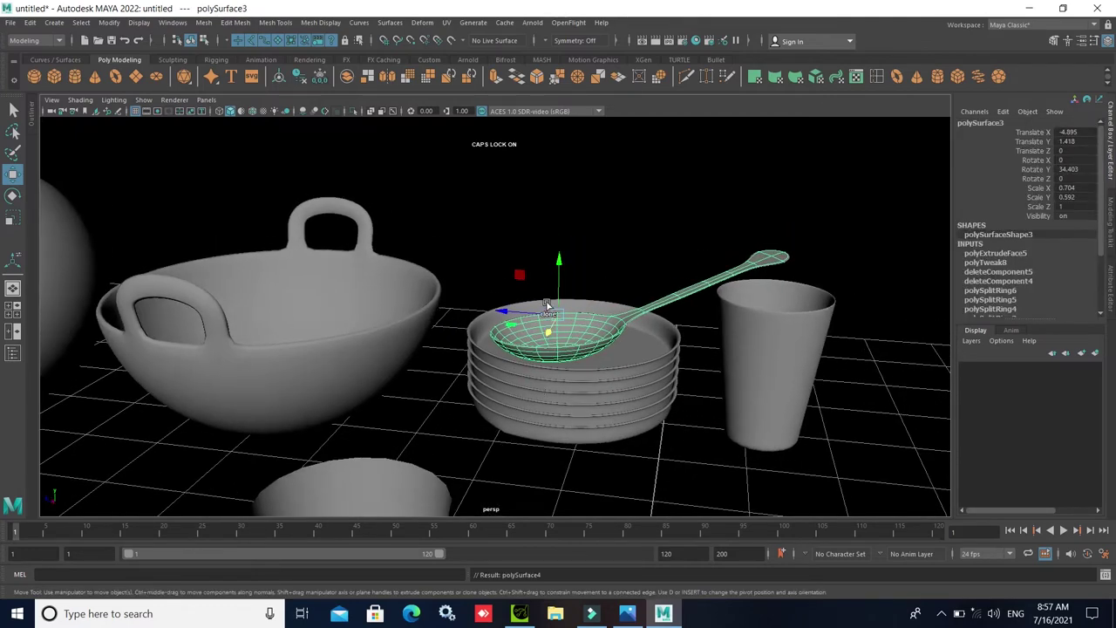
{"action": "key", "text": "ctrl+d"}
{"action": "left_click_drag", "start_coordinate": [560, 263], "coordinate": [558, 252]}
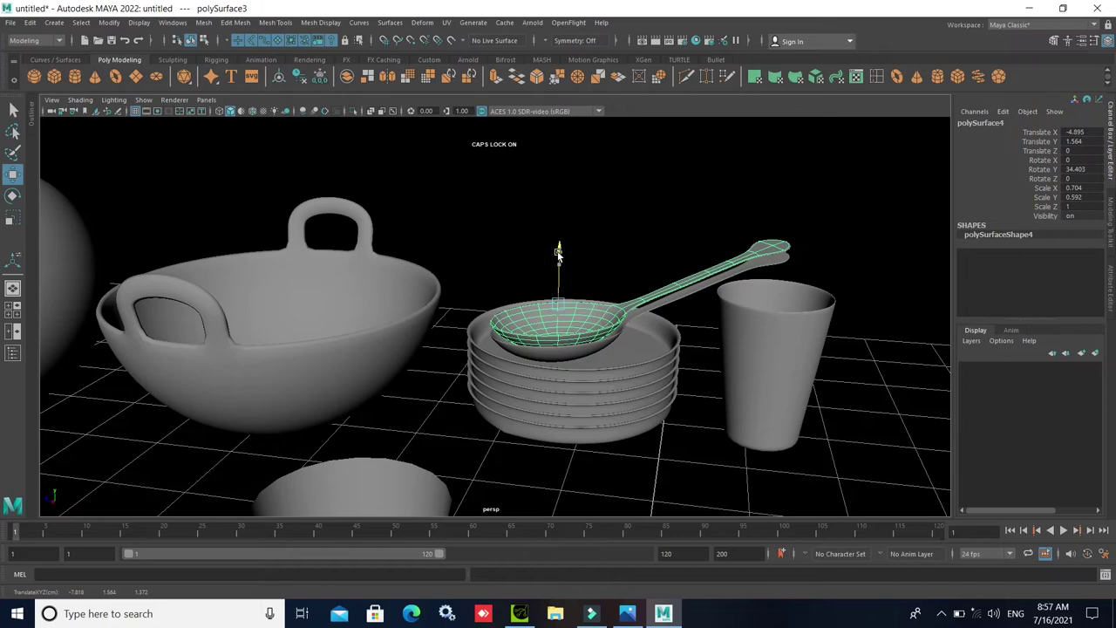
{"action": "key", "text": "shift+d"}
{"action": "key", "text": "shift+d"}
{"action": "key", "text": "shift+d"}
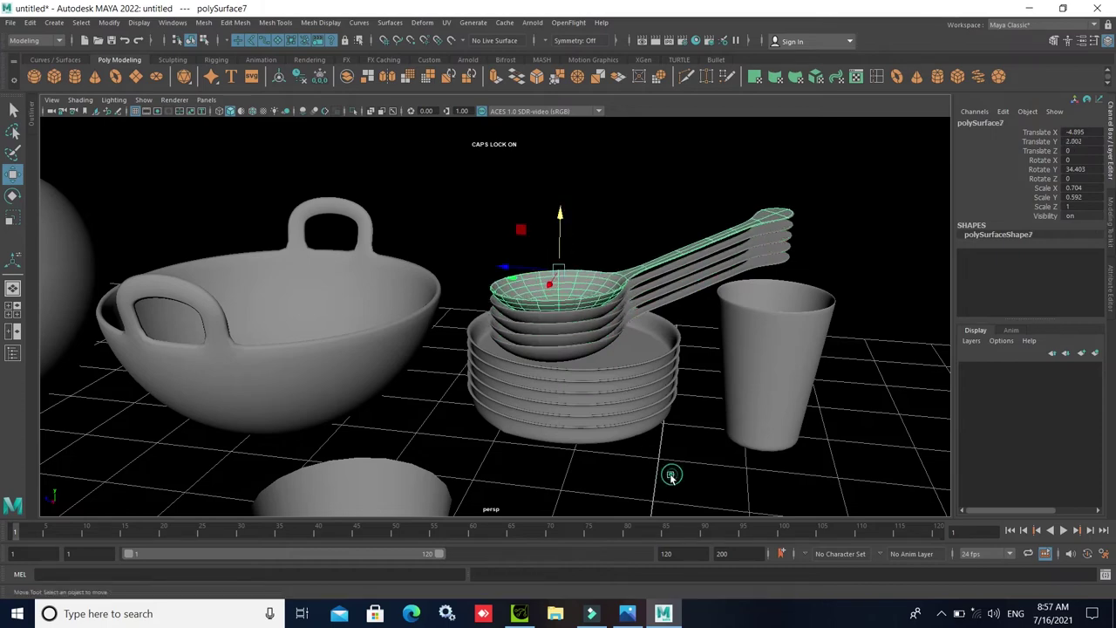
- Orbit to a new angle, select the front cup and frame it
{"action": "left_click", "coordinate": [673, 473]}
{"action": "mouse_move", "coordinate": [672, 474]}
{"action": "left_mouse_down", "text": "alt"}
{"action": "mouse_move", "coordinate": [568, 457]}
{"action": "mouse_move", "coordinate": [621, 453]}
{"action": "mouse_move", "coordinate": [406, 416]}
{"action": "left_mouse_up", "text": "alt"}
{"action": "scroll", "coordinate": [622, 452], "scroll_direction": "down", "scroll_amount": 5}
{"action": "left_click", "coordinate": [406, 416]}
{"action": "key", "text": "f"}
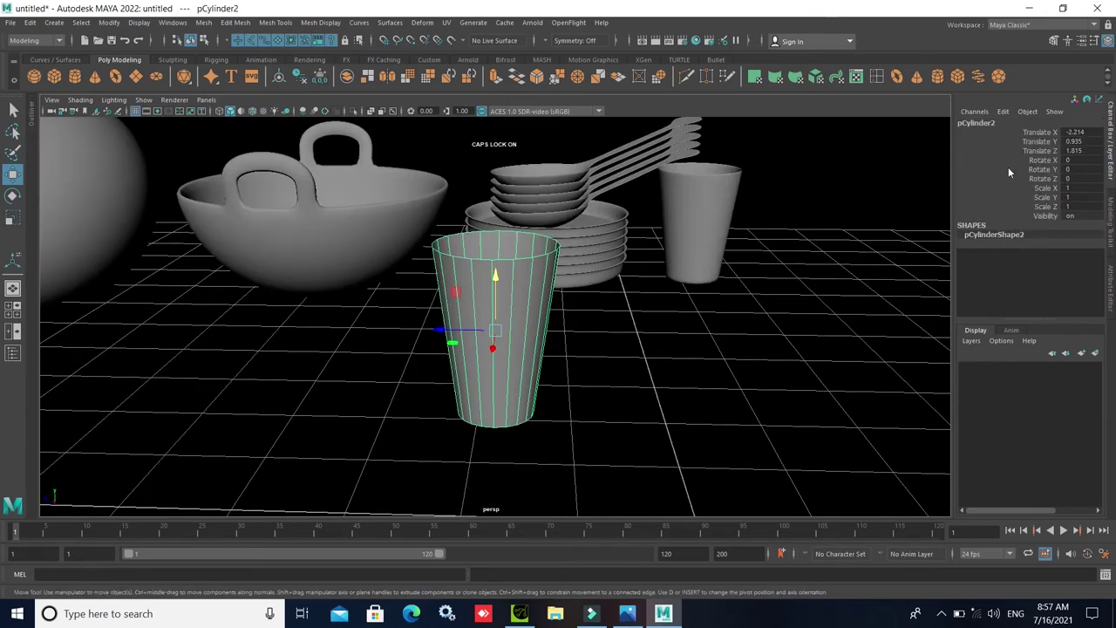
- Add edge loops near the front cup's bottom and just below its rim
{"action": "left_click", "coordinate": [883, 81]}
{"action": "scroll", "coordinate": [640, 344], "scroll_direction": "up", "scroll_amount": 3}
{"action": "scroll", "coordinate": [640, 344], "scroll_direction": "up", "scroll_amount": 2}
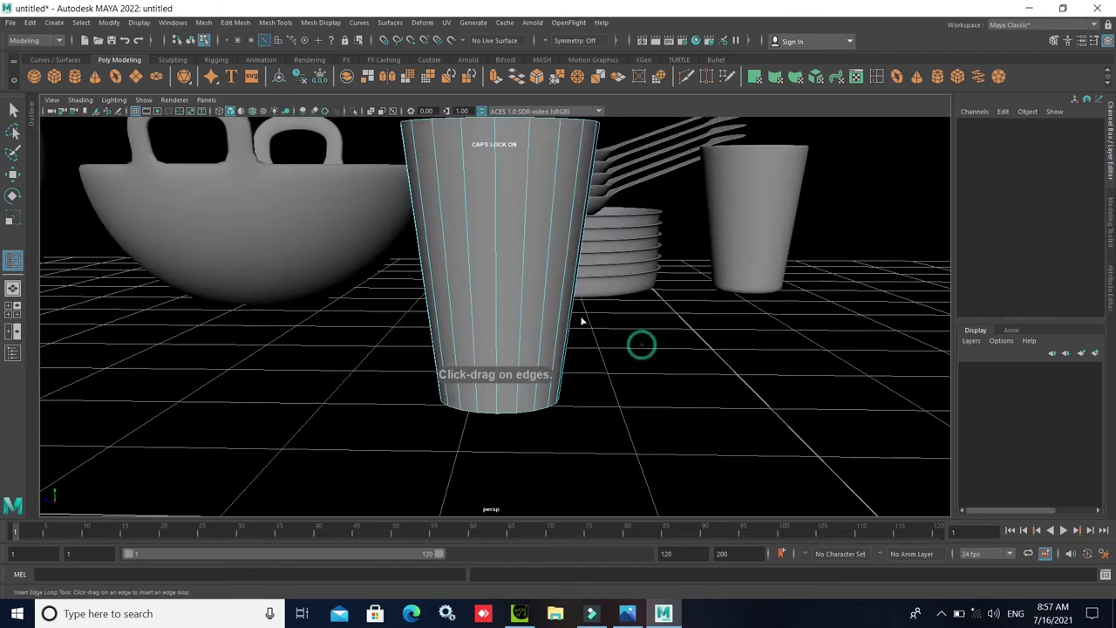
{"action": "left_click", "coordinate": [518, 407]}
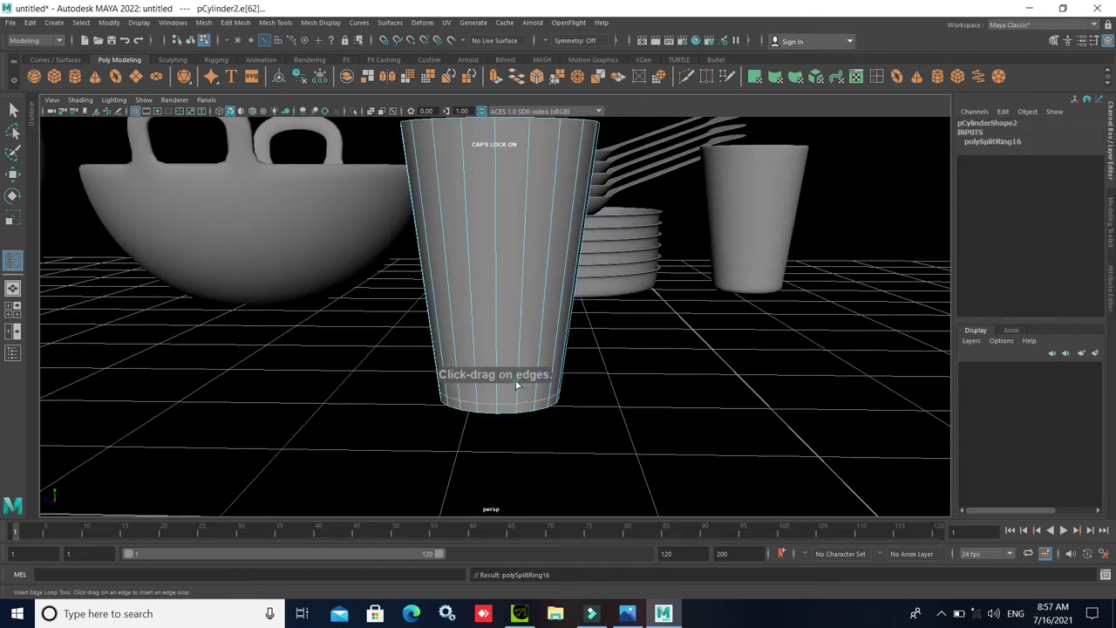
{"action": "left_click", "coordinate": [519, 380]}
{"action": "left_click_drag", "start_coordinate": [567, 319], "coordinate": [563, 333], "text": "alt"}
{"action": "left_click", "coordinate": [525, 230]}
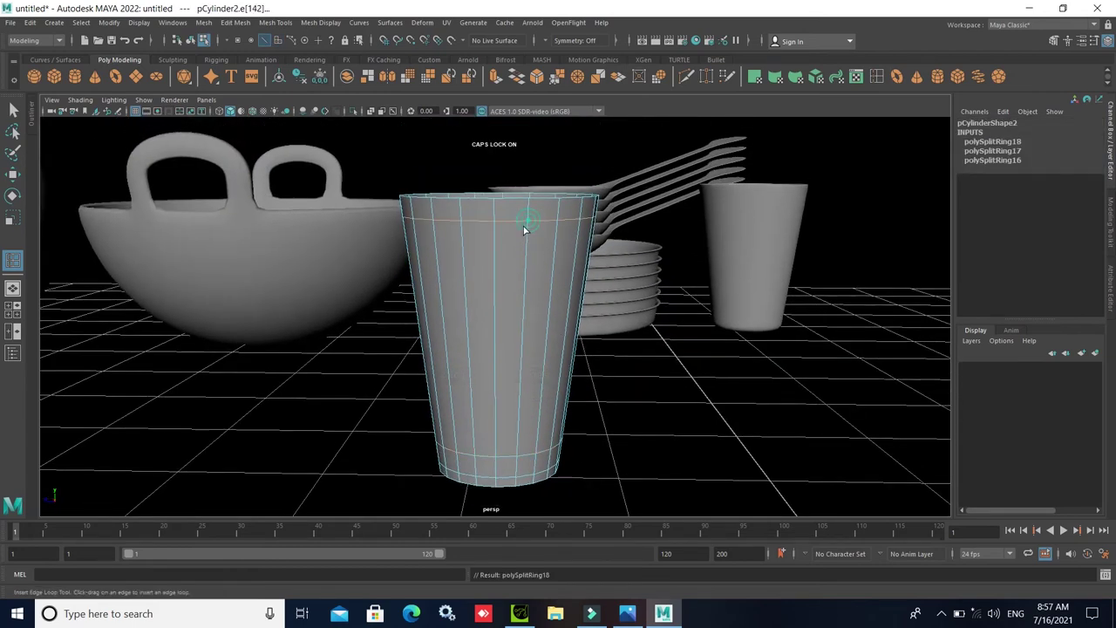
{"action": "left_click", "coordinate": [526, 249]}
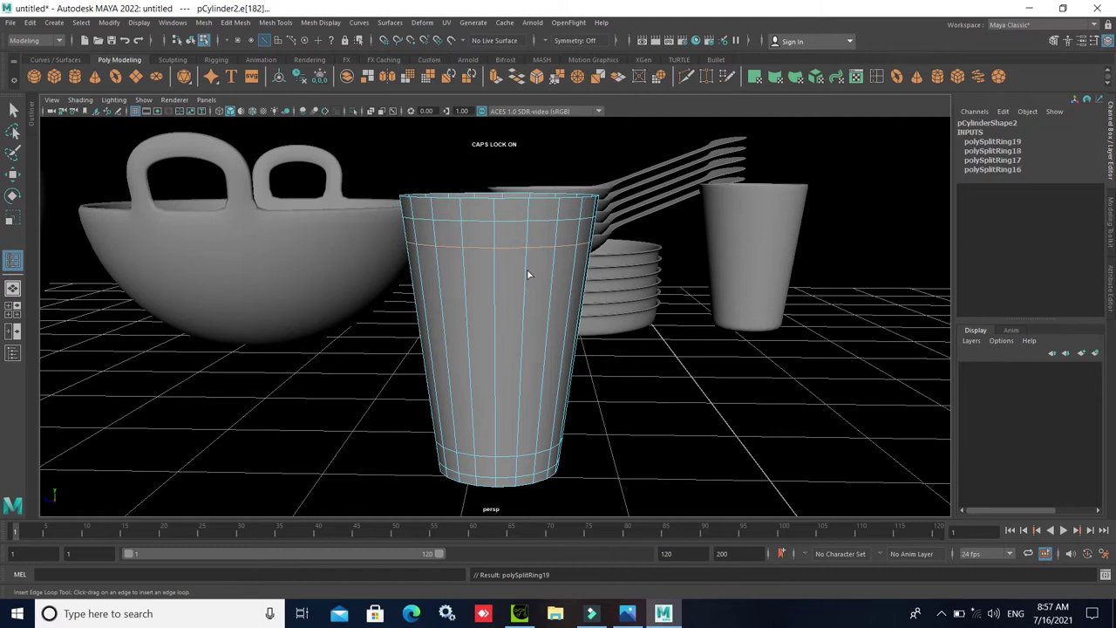
- Add more edge loops across the cup's middle and lower sides
{"action": "left_click_drag", "start_coordinate": [527, 273], "coordinate": [524, 292]}
{"action": "left_click", "coordinate": [525, 277]}
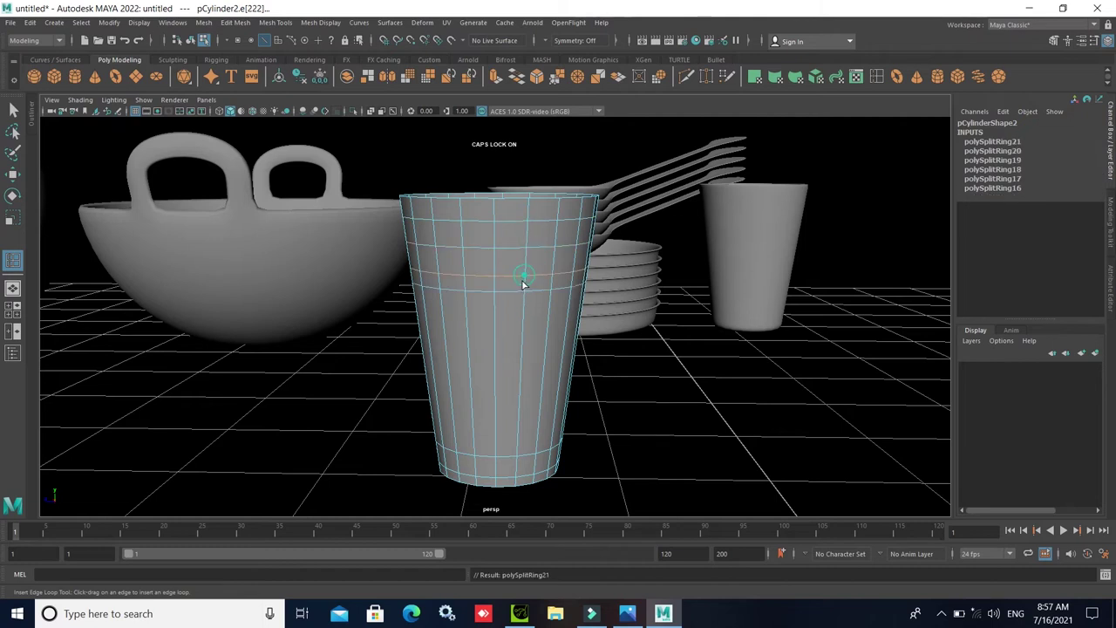
{"action": "left_click", "coordinate": [519, 345]}
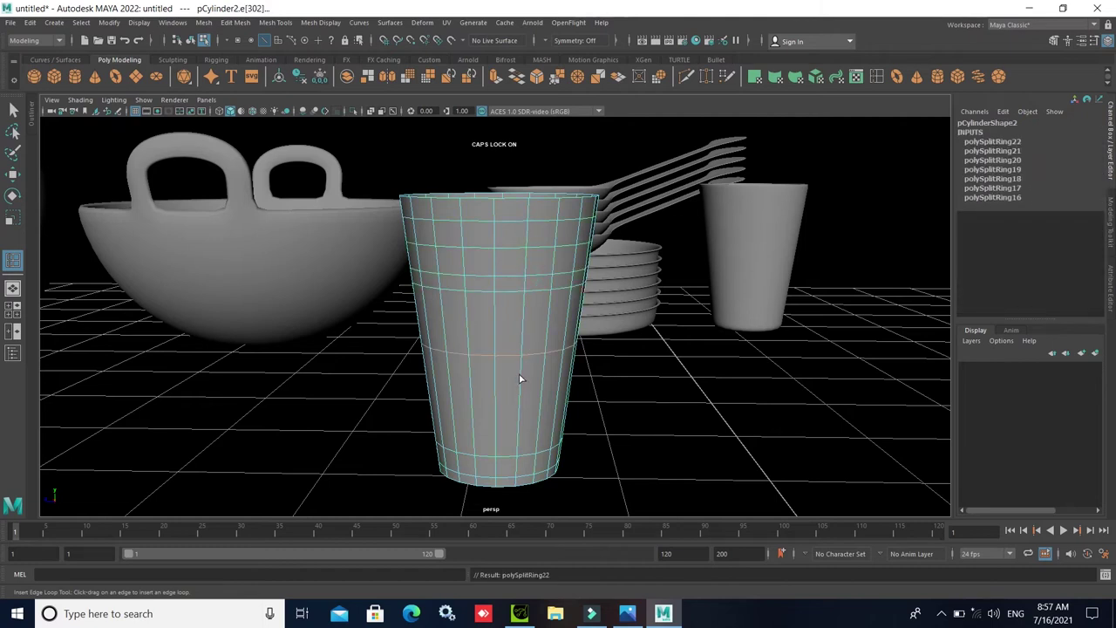
{"action": "left_click", "coordinate": [520, 379]}
{"action": "left_click", "coordinate": [518, 417]}
{"action": "left_click", "coordinate": [516, 431]}
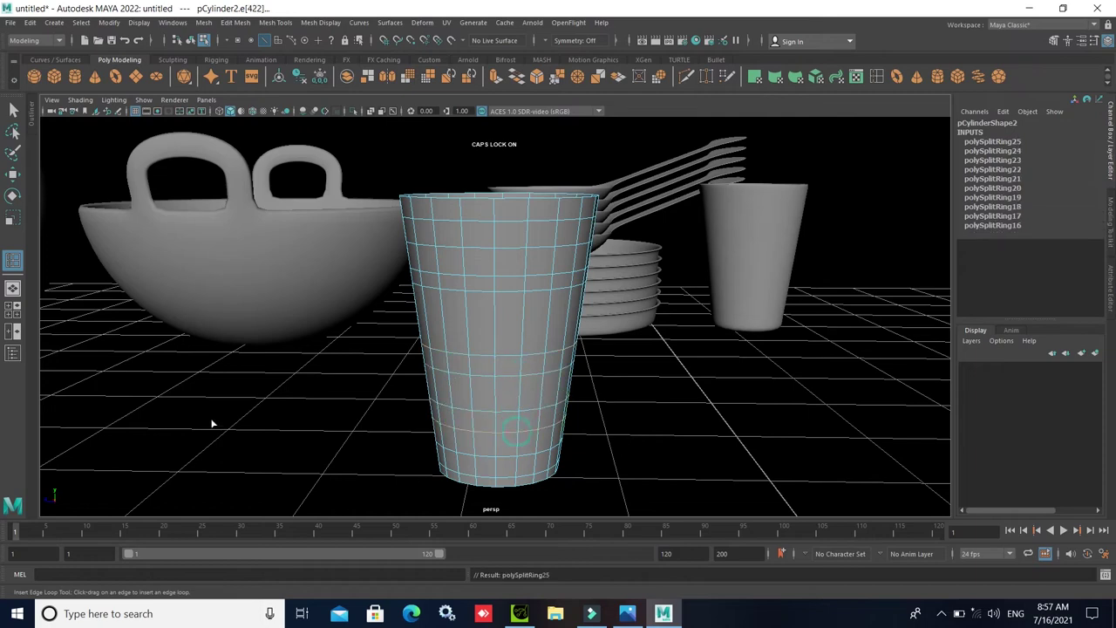
{"action": "left_click", "coordinate": [13, 175]}
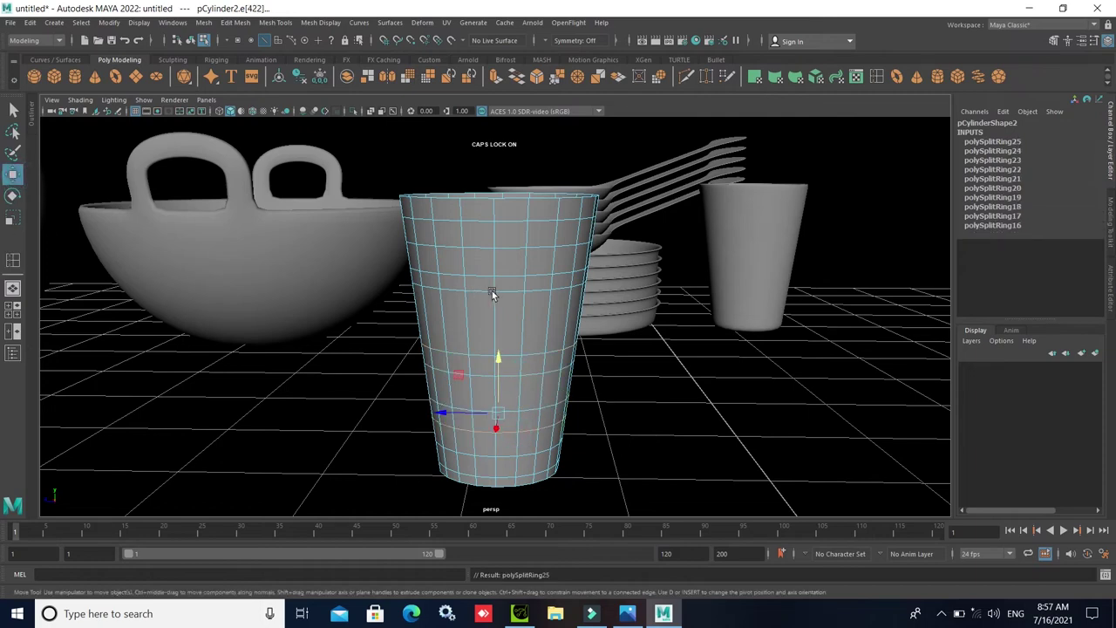
- Scale the front cup pCylinder2 to about 0.802 × 0.578 × 0.802
{"action": "right_click_drag", "start_coordinate": [492, 290], "coordinate": [638, 359]}
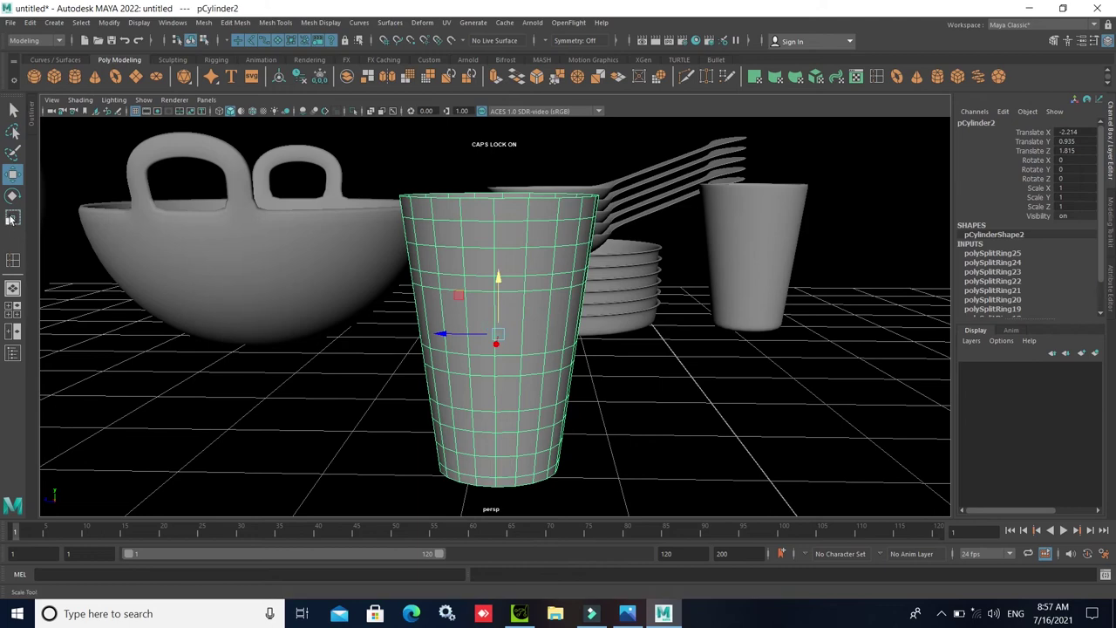
{"action": "key", "text": "r"}
{"action": "left_click_drag", "start_coordinate": [498, 282], "coordinate": [497, 308]}
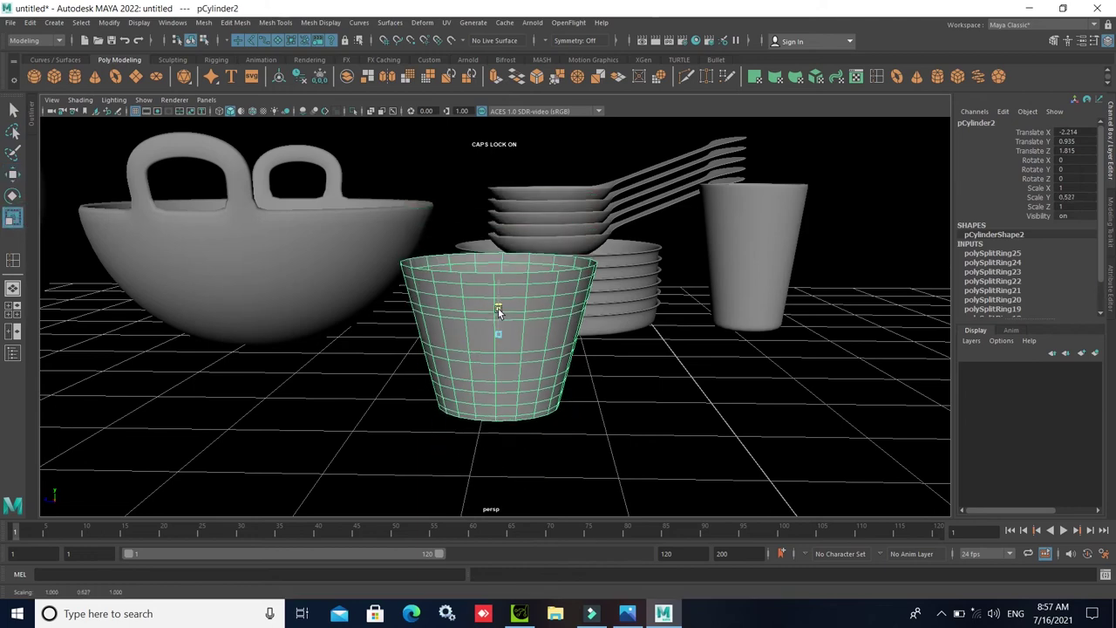
{"action": "mouse_move", "coordinate": [553, 394]}
{"action": "left_mouse_down", "text": "alt"}
{"action": "mouse_move", "coordinate": [573, 424]}
{"action": "mouse_move", "coordinate": [520, 381]}
{"action": "mouse_move", "coordinate": [470, 366]}
{"action": "mouse_move", "coordinate": [607, 372]}
{"action": "mouse_move", "coordinate": [578, 406]}
{"action": "mouse_move", "coordinate": [563, 406]}
{"action": "mouse_move", "coordinate": [472, 379]}
{"action": "mouse_move", "coordinate": [479, 338]}
{"action": "left_mouse_up", "text": "alt"}
{"action": "left_click", "coordinate": [600, 394]}
{"action": "left_click", "coordinate": [492, 333]}
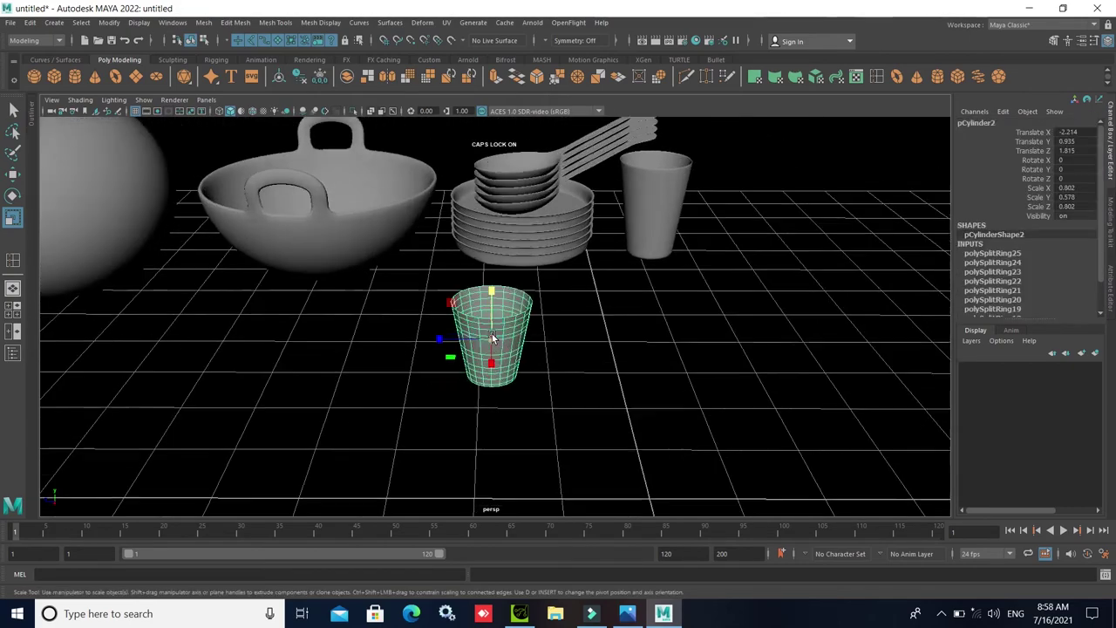
{"action": "scroll", "coordinate": [523, 348], "scroll_direction": "up", "scroll_amount": 5}
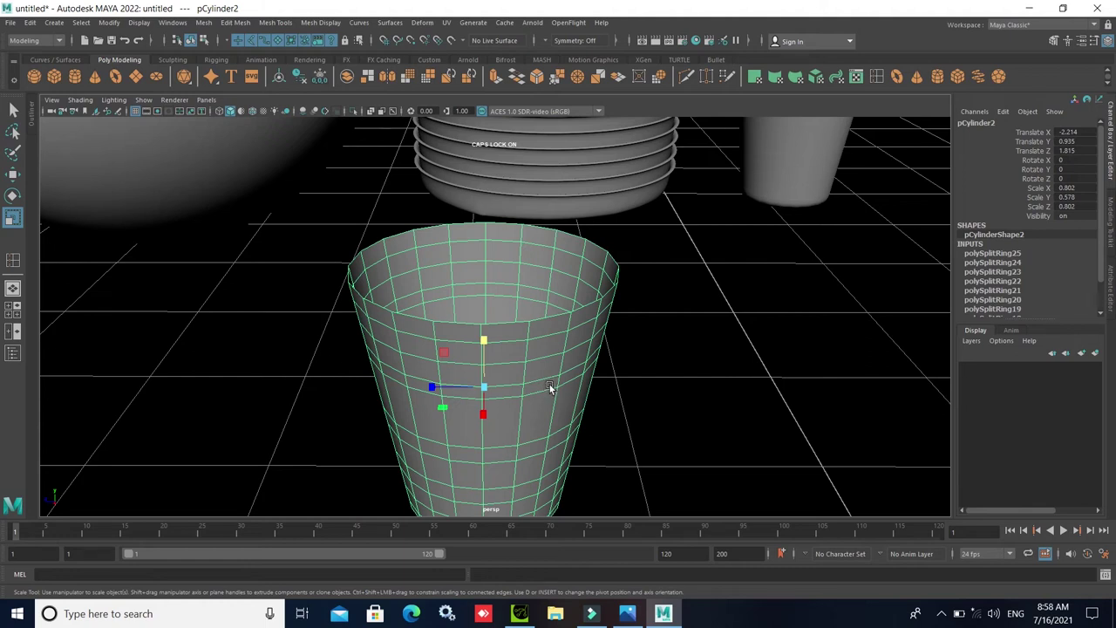
{"action": "scroll", "coordinate": [542, 347], "scroll_direction": "down", "scroll_amount": 5}
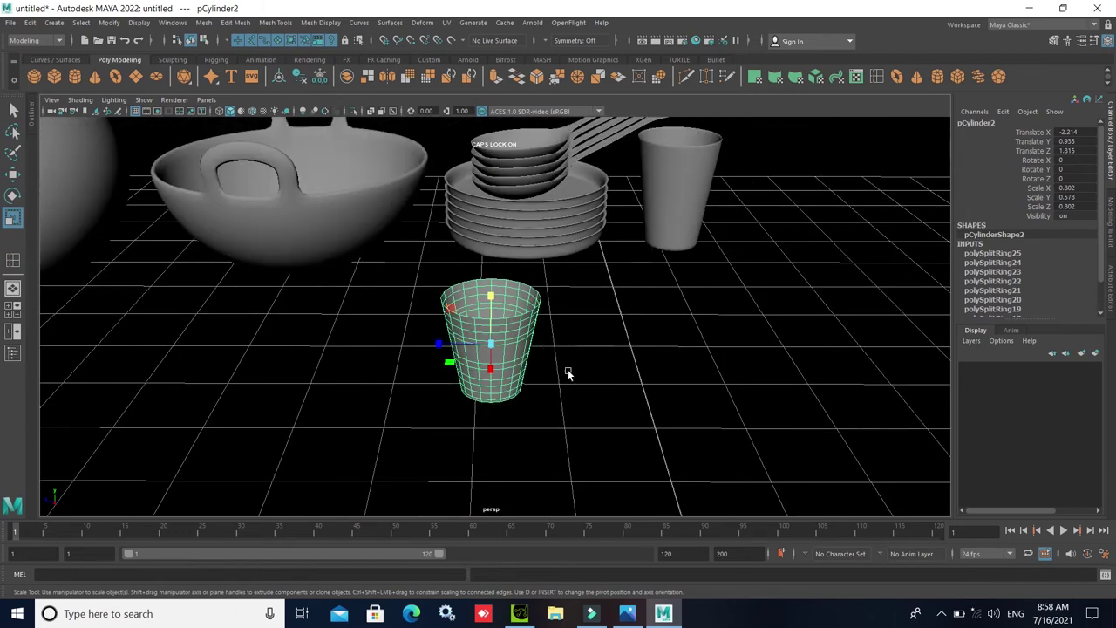
{"action": "left_click_drag", "start_coordinate": [565, 402], "coordinate": [564, 381], "text": "alt"}
{"action": "scroll", "coordinate": [563, 381], "scroll_direction": "up", "scroll_amount": 5}
{"action": "left_click_drag", "start_coordinate": [508, 343], "coordinate": [515, 390], "text": "alt"}
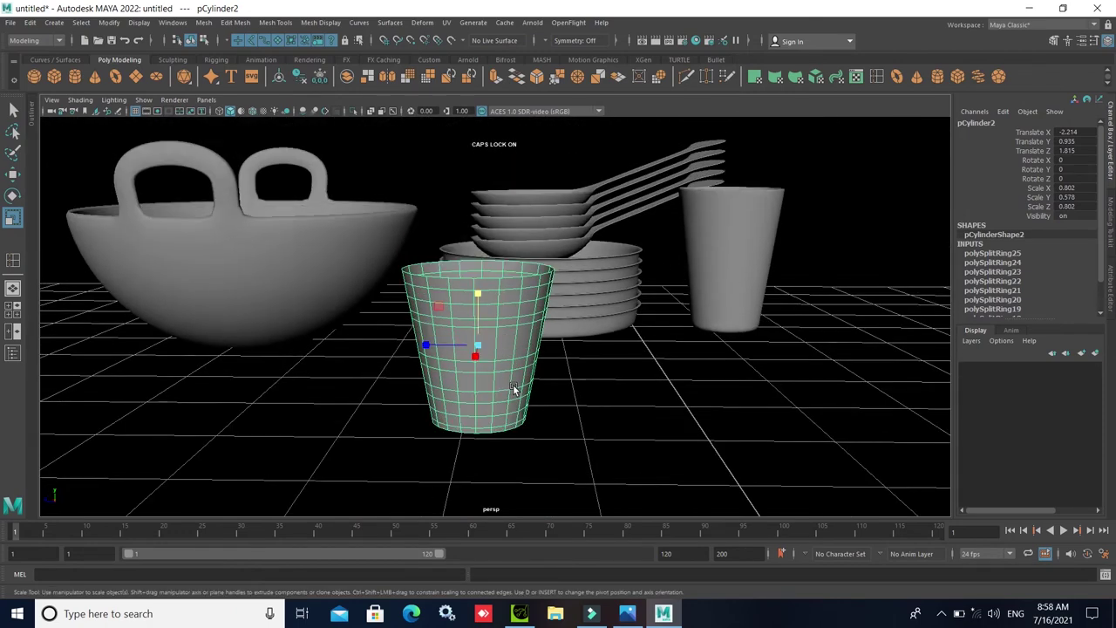
- Extrude all of pCylinder2's faces with a 0.04 thickness, then return to object mode
{"action": "key", "text": "ctrl+e"}
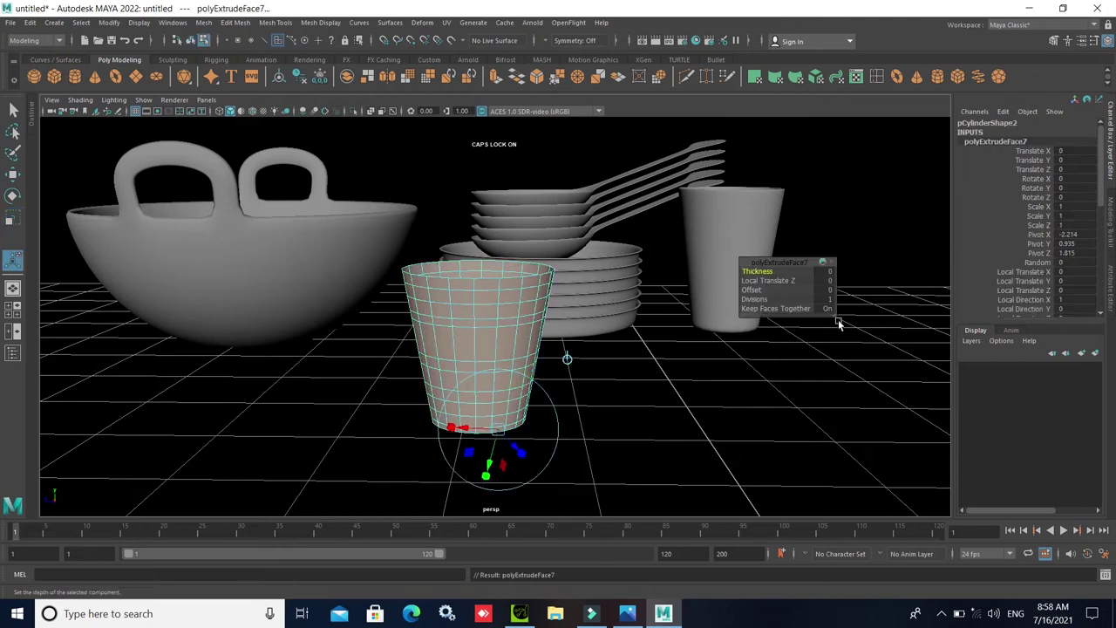
{"action": "left_click", "coordinate": [826, 271]}
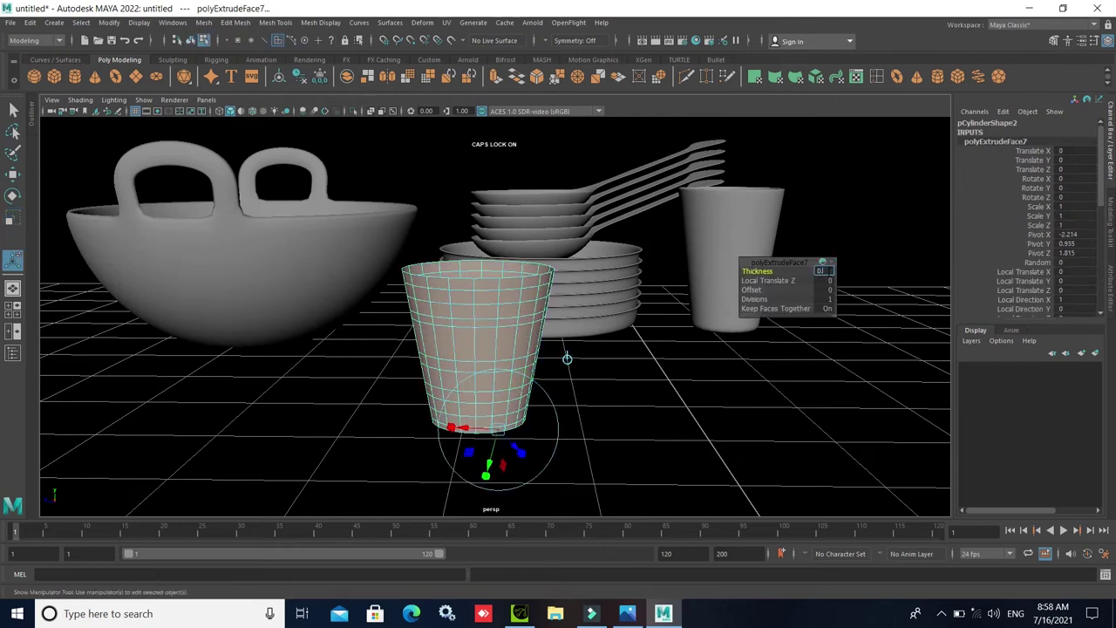
{"action": "type", "text": ".03"}
{"action": "key", "text": "Return"}
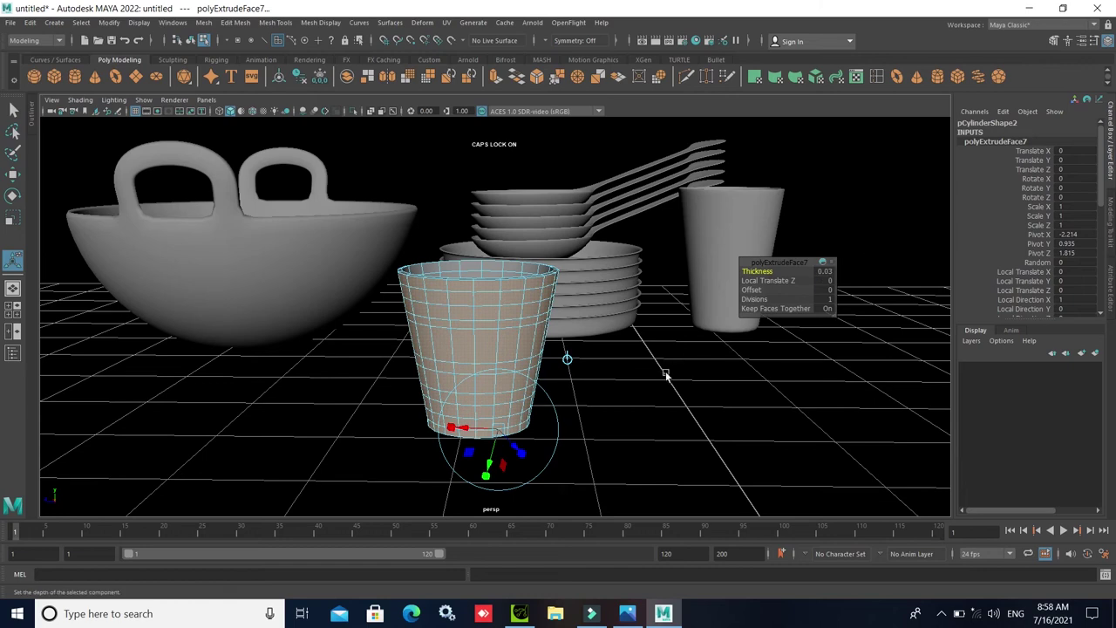
{"action": "mouse_move", "coordinate": [665, 374]}
{"action": "left_mouse_down", "text": "alt"}
{"action": "mouse_move", "coordinate": [668, 386]}
{"action": "mouse_move", "coordinate": [627, 350]}
{"action": "left_mouse_up", "text": "alt"}
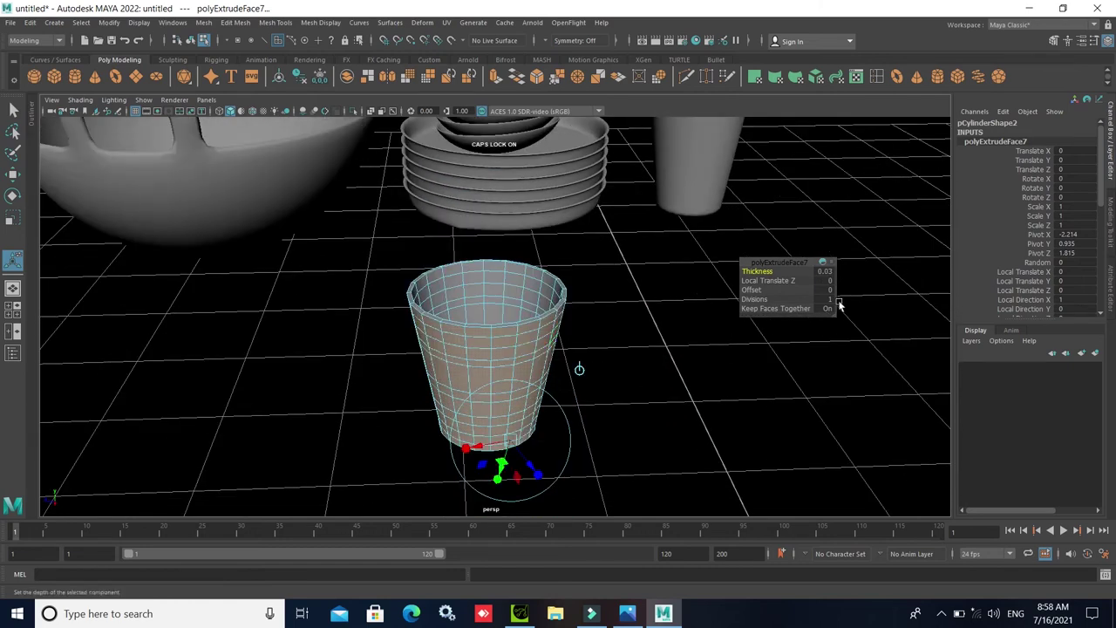
{"action": "left_click", "coordinate": [826, 272]}
{"action": "type", "text": "4"}
{"action": "key", "text": "Return"}
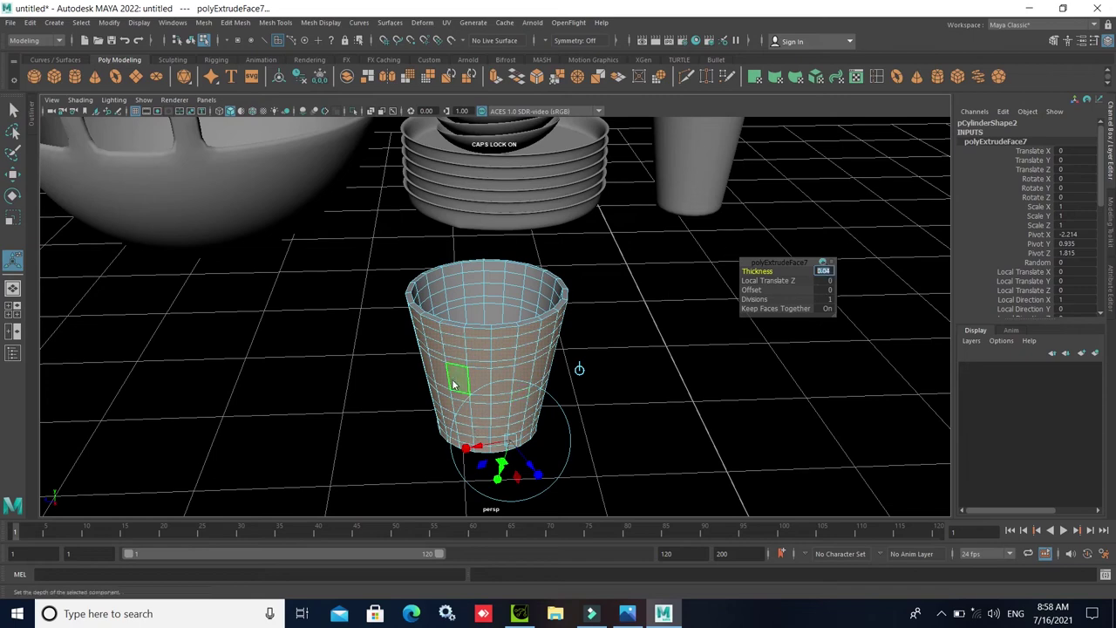
{"action": "right_click_drag", "start_coordinate": [452, 384], "coordinate": [529, 311]}
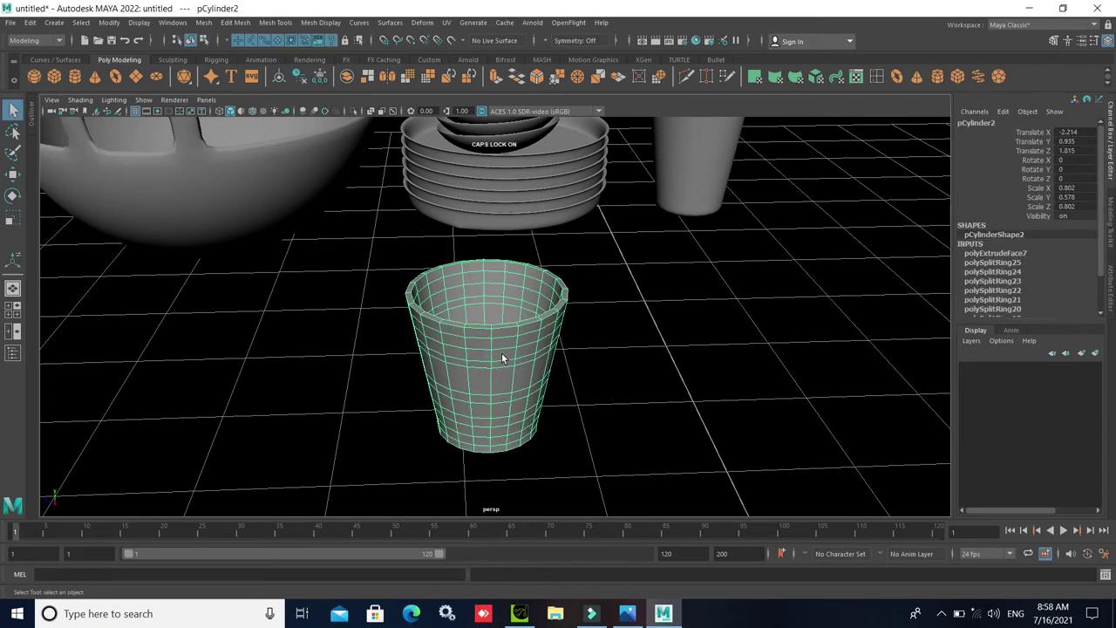
- Frame the front cup and select two faces on its side
{"action": "left_click", "coordinate": [571, 360]}
{"action": "mouse_move", "coordinate": [587, 401]}
{"action": "left_mouse_down", "text": "alt"}
{"action": "mouse_move", "coordinate": [491, 404]}
{"action": "mouse_move", "coordinate": [540, 334]}
{"action": "left_mouse_up", "text": "alt"}
{"action": "left_click", "coordinate": [503, 304]}
{"action": "key", "text": "f"}
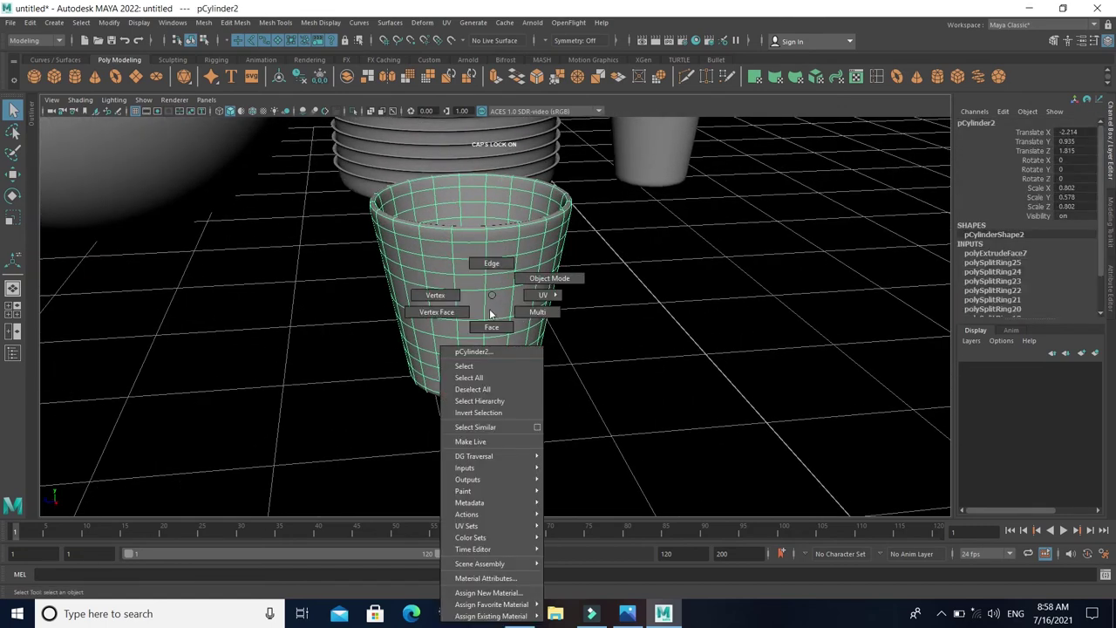
{"action": "right_click_drag", "start_coordinate": [492, 293], "coordinate": [491, 326]}
{"action": "left_click", "coordinate": [497, 268]}
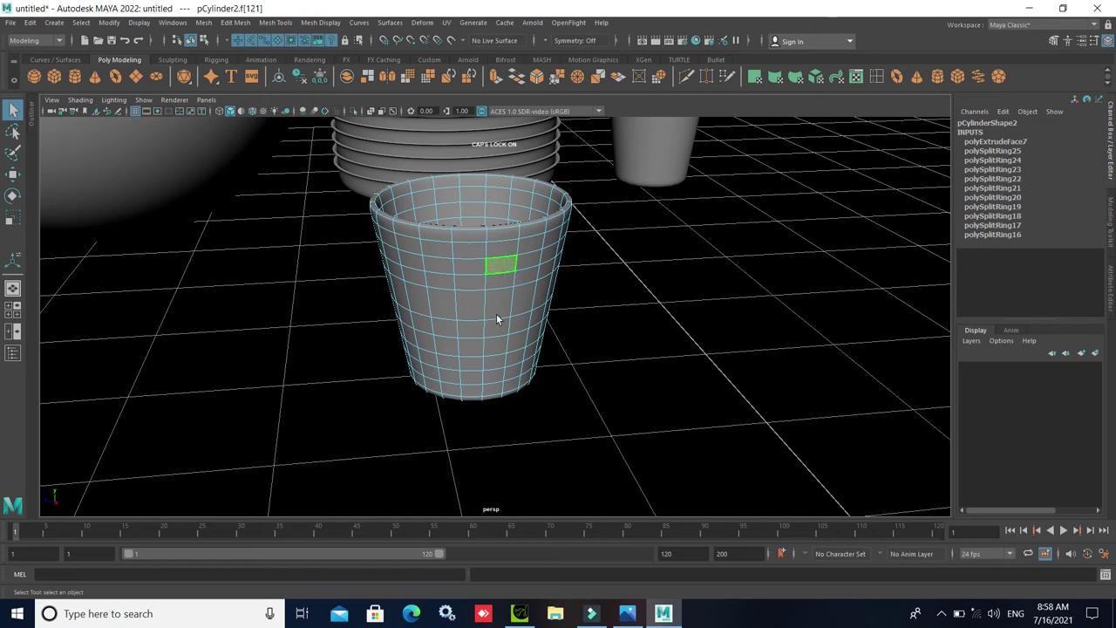
{"action": "left_click", "coordinate": [493, 372], "text": "shift"}
- Reselect one upper and one lower face in the same column on the cup's side
{"action": "mouse_move", "coordinate": [585, 409]}
{"action": "left_mouse_down", "text": "alt"}
{"action": "mouse_move", "coordinate": [660, 407]}
{"action": "mouse_move", "coordinate": [605, 356]}
{"action": "left_mouse_up", "text": "alt"}
{"action": "left_click", "coordinate": [601, 323]}
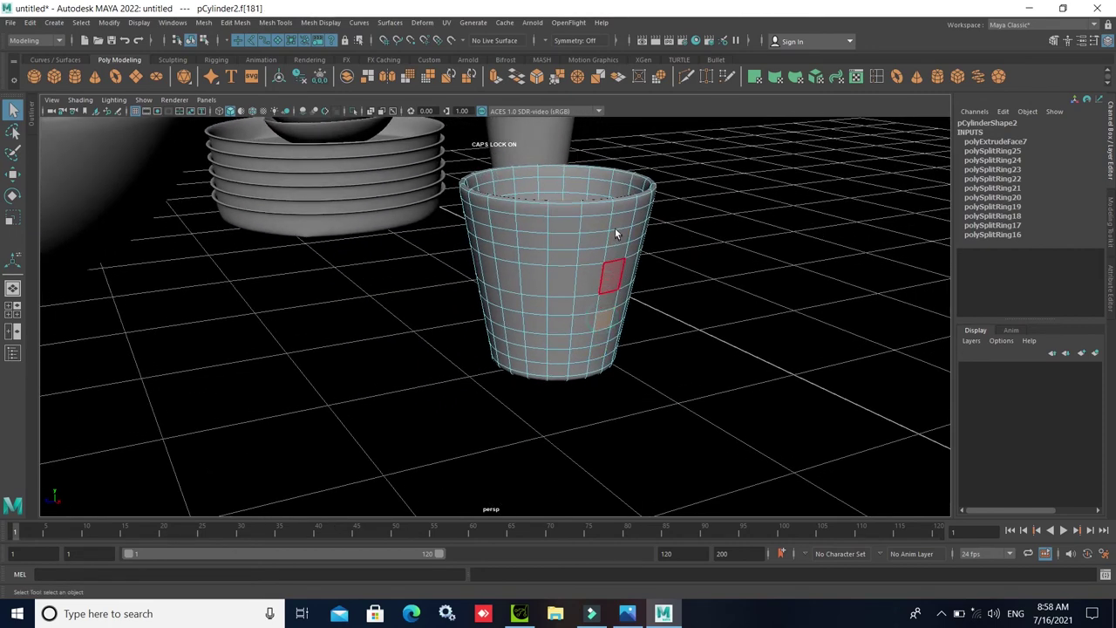
{"action": "left_click", "coordinate": [619, 222], "text": "shift"}
{"action": "left_click_drag", "start_coordinate": [682, 367], "coordinate": [563, 415], "text": "alt"}
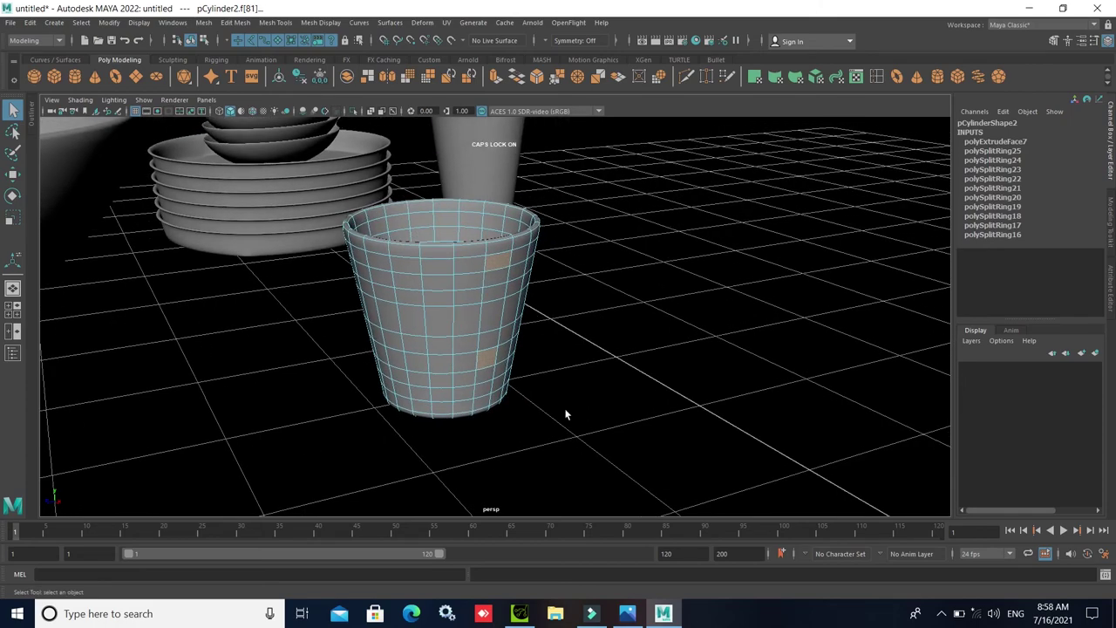
{"action": "scroll", "coordinate": [541, 412], "scroll_direction": "up", "scroll_amount": 3}
{"action": "scroll", "coordinate": [521, 408], "scroll_direction": "down", "scroll_amount": 2}
{"action": "scroll", "coordinate": [511, 416], "scroll_direction": "down", "scroll_amount": 2}
{"action": "scroll", "coordinate": [544, 411], "scroll_direction": "down", "scroll_amount": 2}
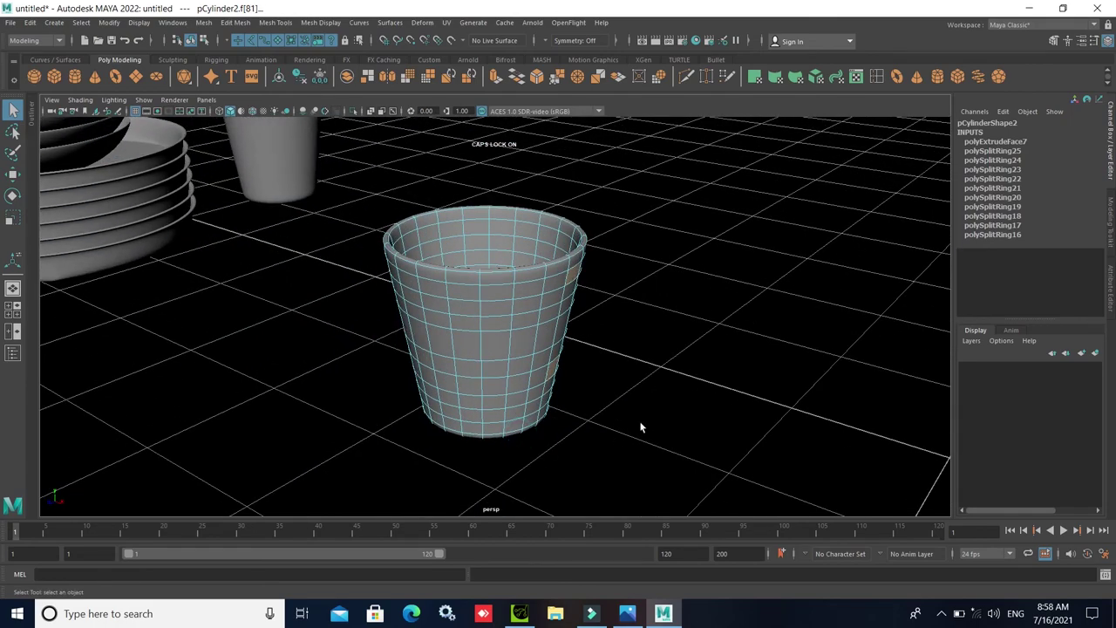
{"action": "left_click_drag", "start_coordinate": [640, 427], "coordinate": [496, 416], "text": "alt"}
{"action": "scroll", "coordinate": [501, 412], "scroll_direction": "up", "scroll_amount": 2}
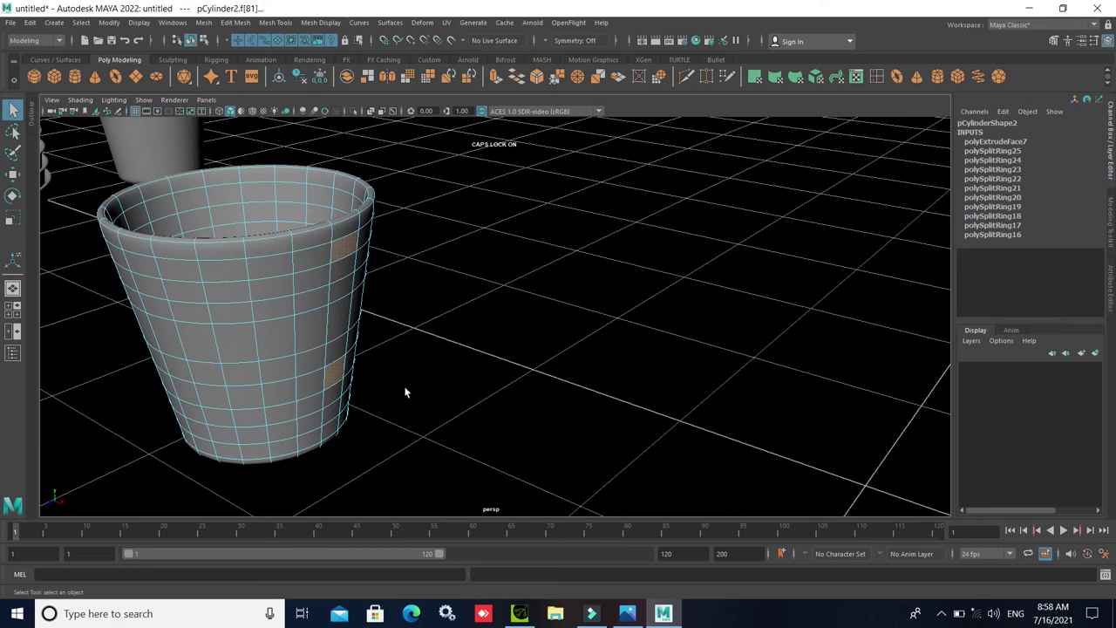
- Apply a trial Bevel to the two faces, then undo it
{"action": "left_click", "coordinate": [233, 22]}
{"action": "left_click", "coordinate": [253, 64]}
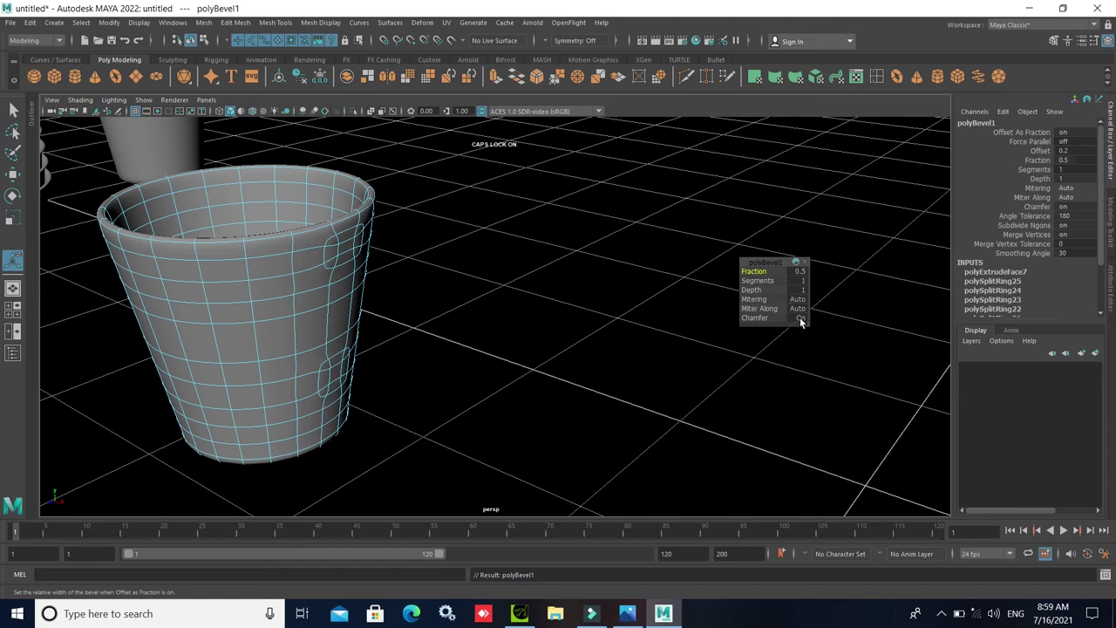
{"action": "key", "text": "ctrl+z"}
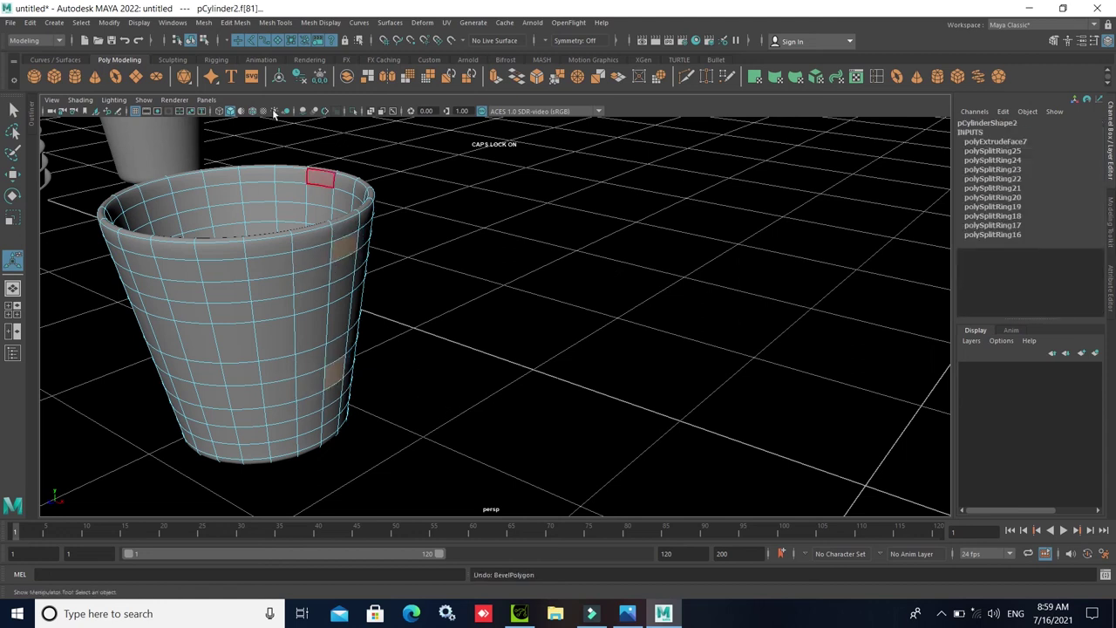
- Bridge the two faces with Blend curve type, + direction and 24 divisions
{"action": "left_click", "coordinate": [234, 23]}
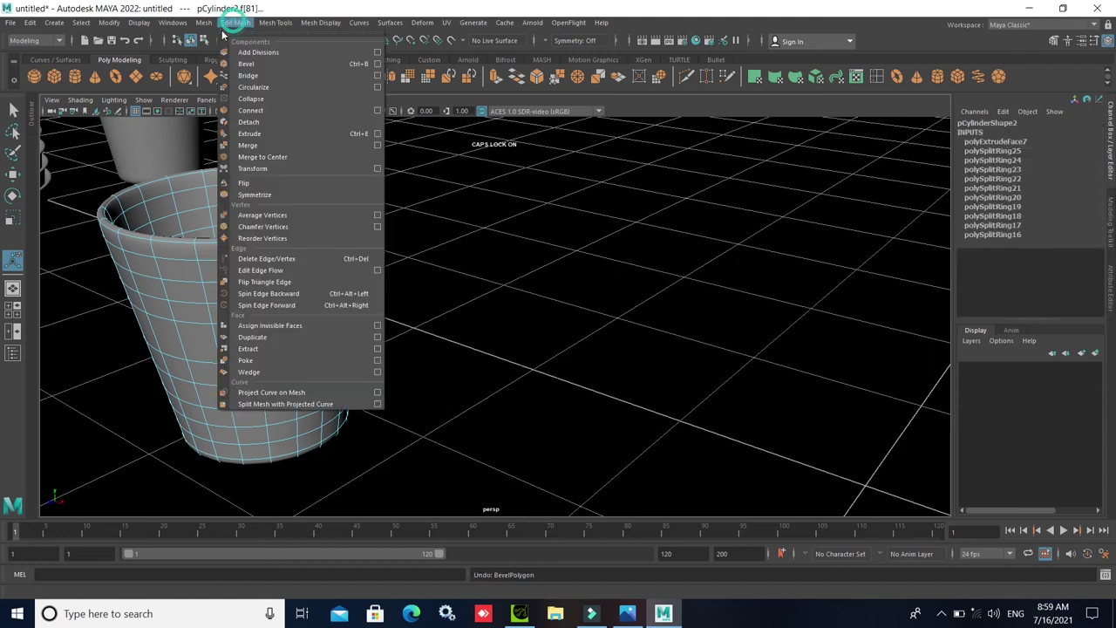
{"action": "left_click", "coordinate": [251, 76]}
{"action": "left_click", "coordinate": [810, 327]}
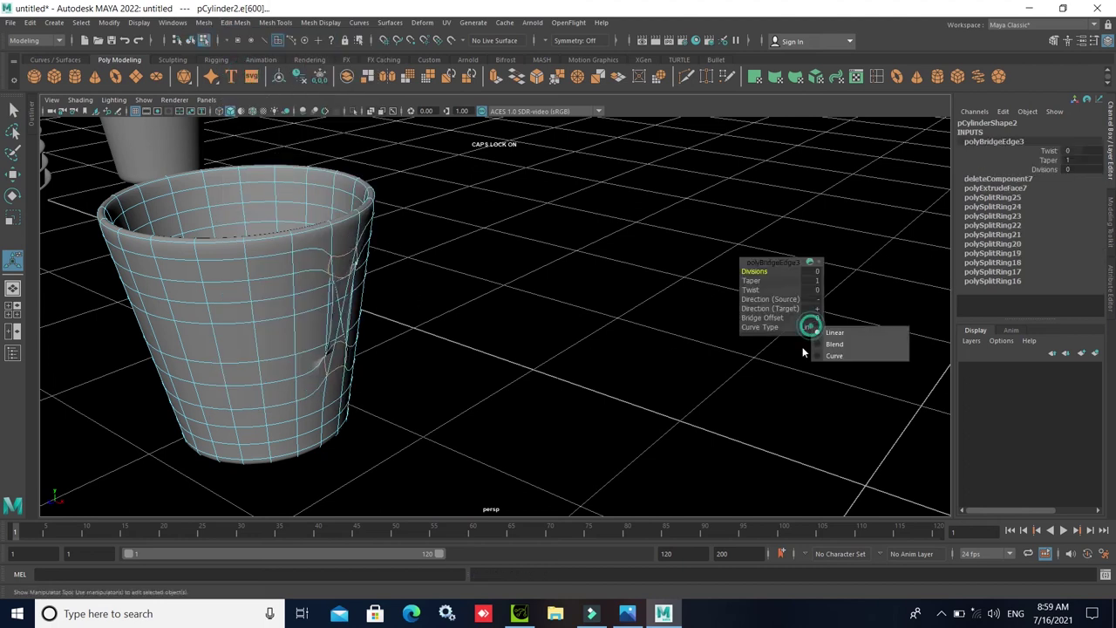
{"action": "left_click", "coordinate": [835, 343]}
{"action": "left_click_drag", "start_coordinate": [754, 271], "coordinate": [834, 290]}
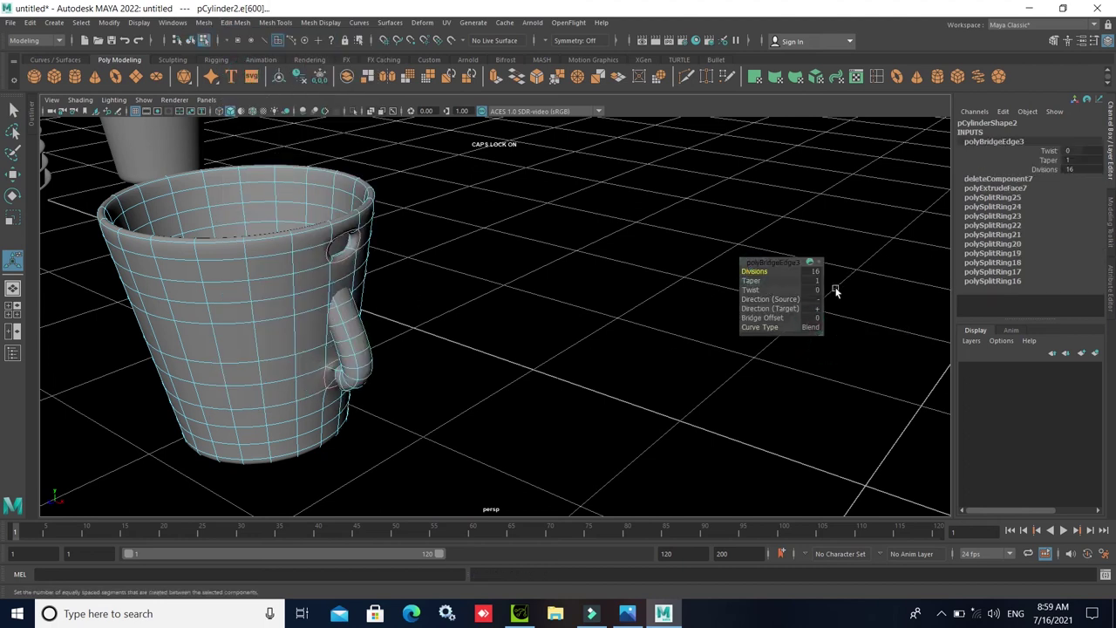
{"action": "left_click", "coordinate": [817, 300]}
{"action": "left_click", "coordinate": [834, 306]}
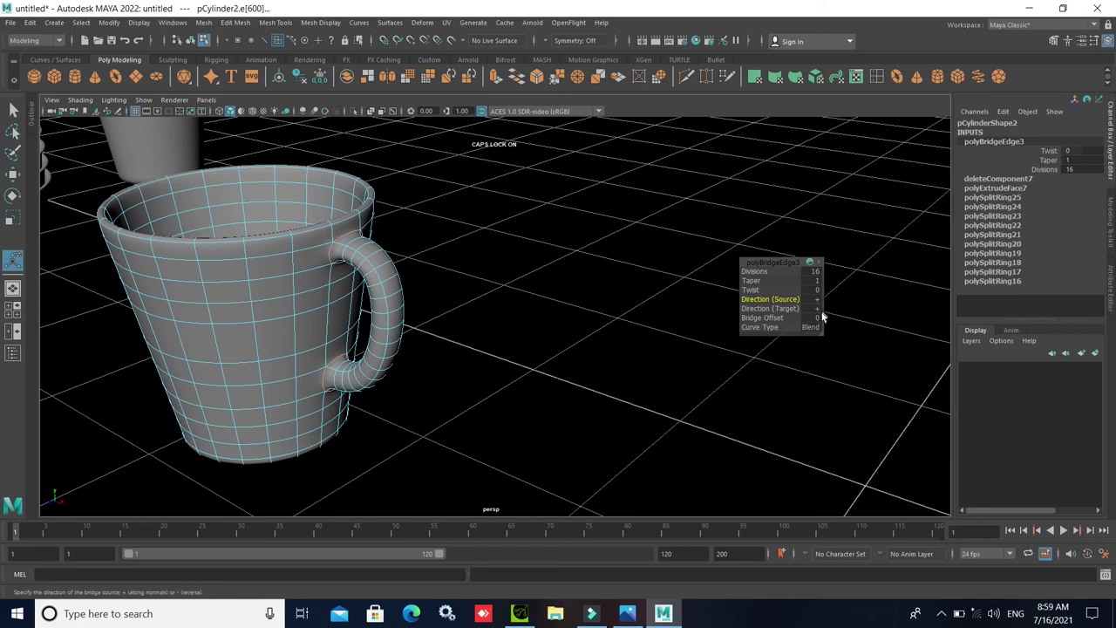
{"action": "left_click_drag", "start_coordinate": [748, 273], "coordinate": [759, 268]}
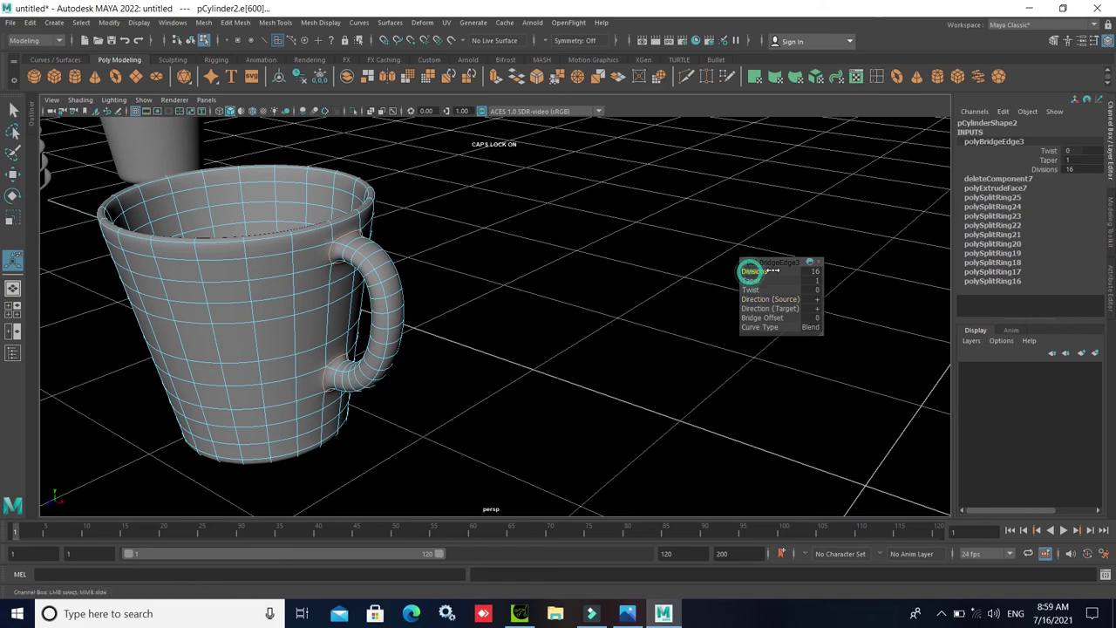
- Return to Object Mode and orbit to view the whole table setting
{"action": "right_click", "coordinate": [362, 277]}
{"action": "left_click", "coordinate": [417, 258]}
{"action": "scroll", "coordinate": [571, 346], "scroll_direction": "down", "scroll_amount": 5}
{"action": "scroll", "coordinate": [549, 349], "scroll_direction": "up", "scroll_amount": 3}
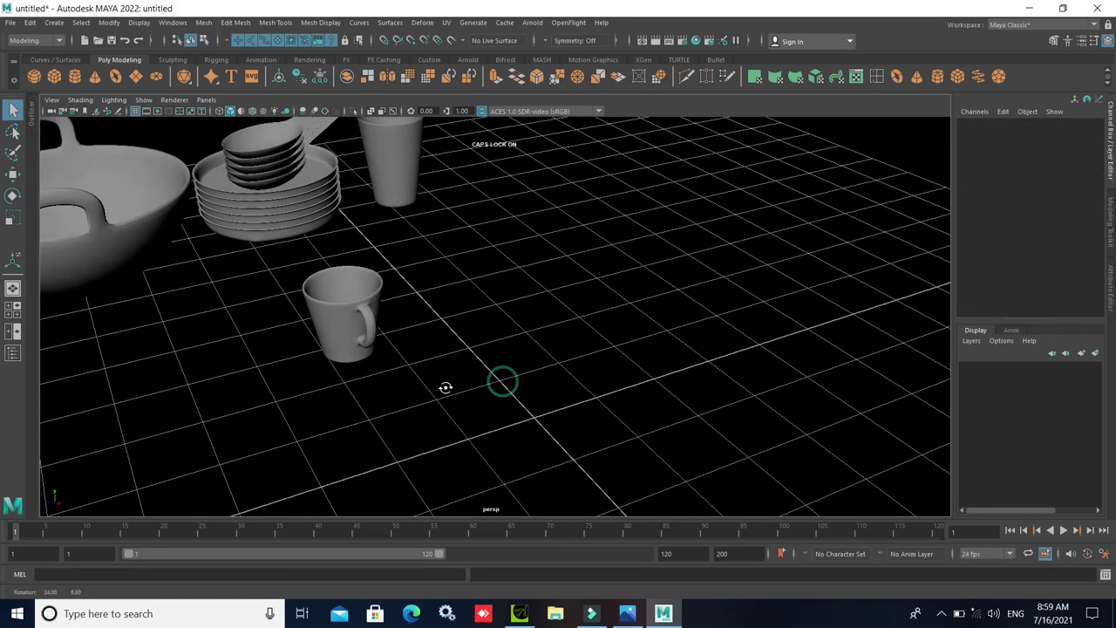
{"action": "left_click_drag", "start_coordinate": [500, 381], "coordinate": [509, 431], "text": "alt"}
- Move the handled mug to stand beside the tall cup
{"action": "left_click", "coordinate": [477, 373]}
{"action": "key", "text": "w"}
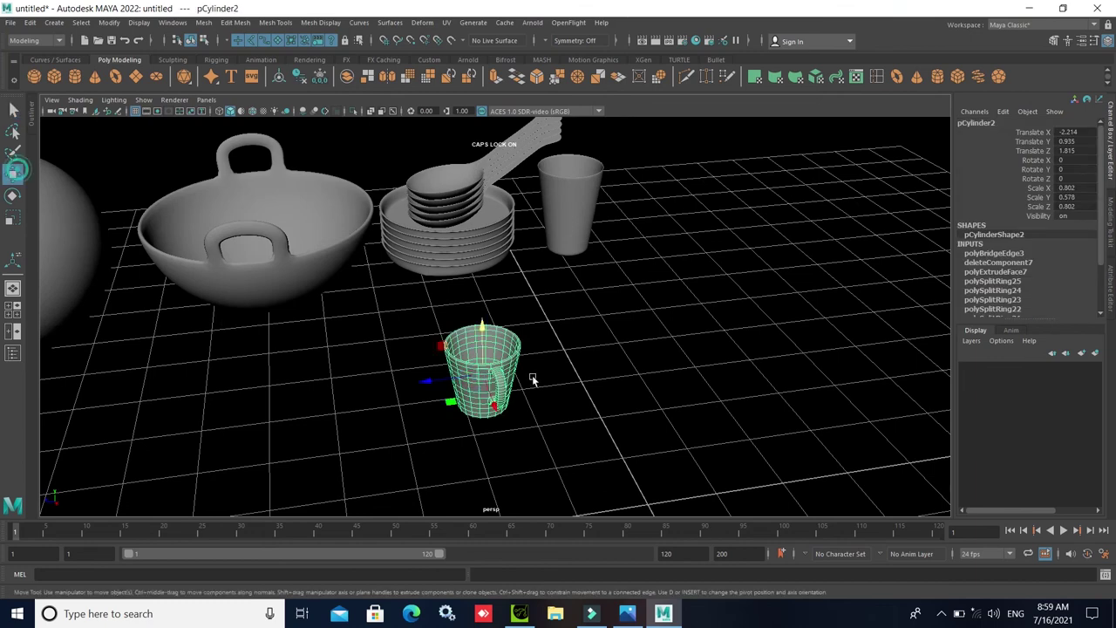
{"action": "mouse_move", "coordinate": [443, 384]}
{"action": "left_mouse_down"}
{"action": "mouse_move", "coordinate": [628, 383]}
{"action": "mouse_move", "coordinate": [583, 297]}
{"action": "mouse_move", "coordinate": [585, 374]}
{"action": "left_mouse_up"}
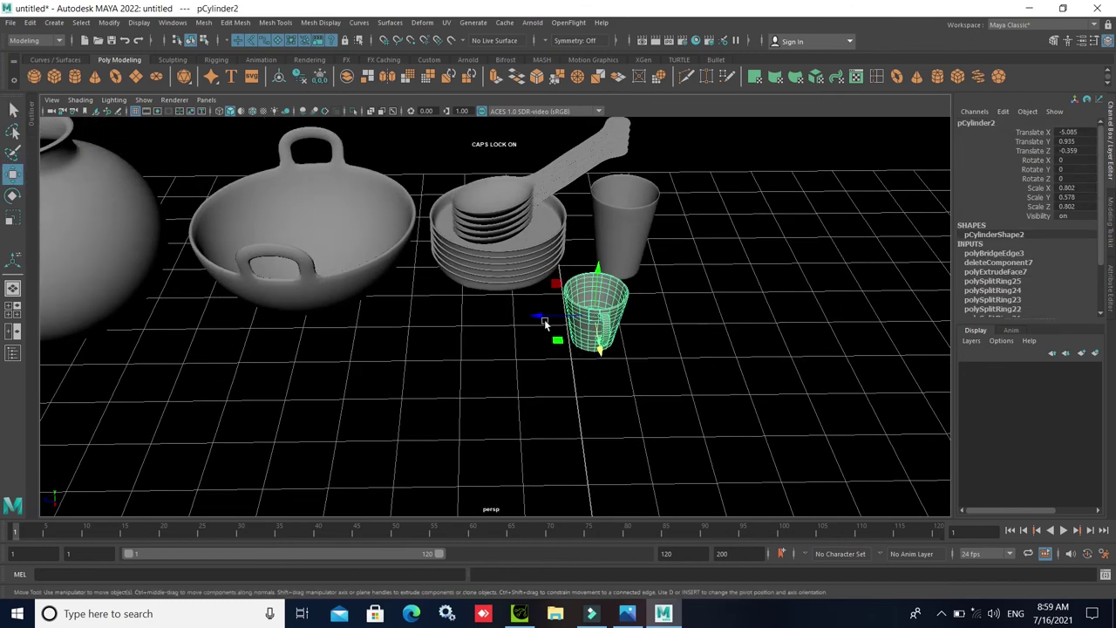
{"action": "left_click_drag", "start_coordinate": [549, 319], "coordinate": [534, 322]}
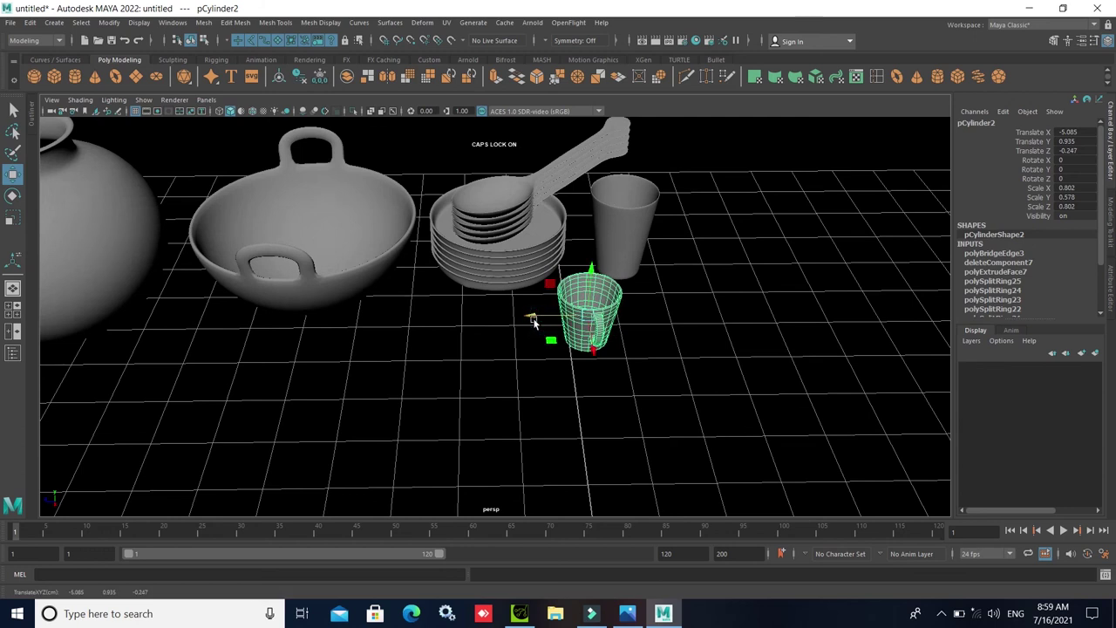
- Duplicate the mug and place the copy, pCylinder3, alongside the original
{"action": "key", "text": "ctrl+d"}
{"action": "left_click_drag", "start_coordinate": [532, 318], "coordinate": [600, 320]}
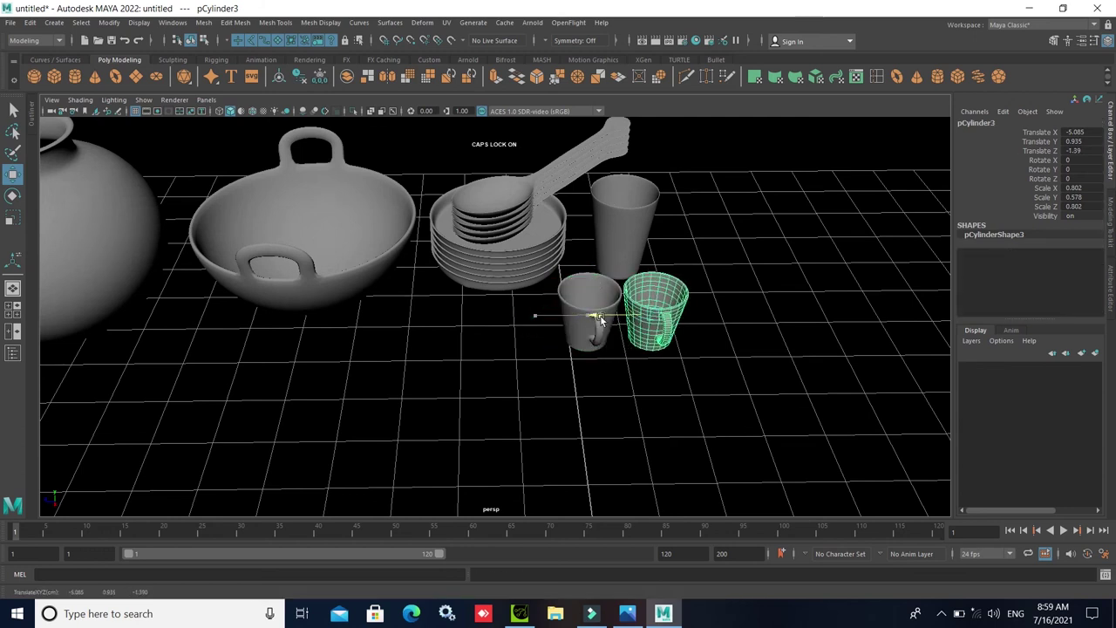
{"action": "left_click", "coordinate": [738, 441]}
{"action": "left_click_drag", "start_coordinate": [685, 430], "coordinate": [545, 408], "text": "alt"}
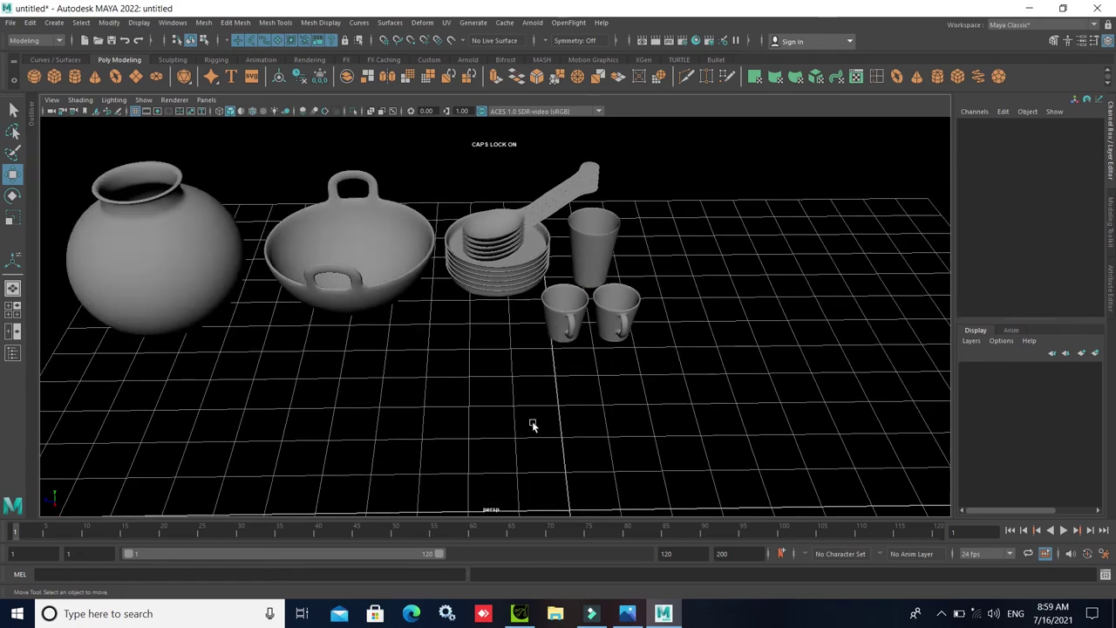
{"action": "right_click_drag", "start_coordinate": [545, 408], "coordinate": [713, 389], "text": "alt"}
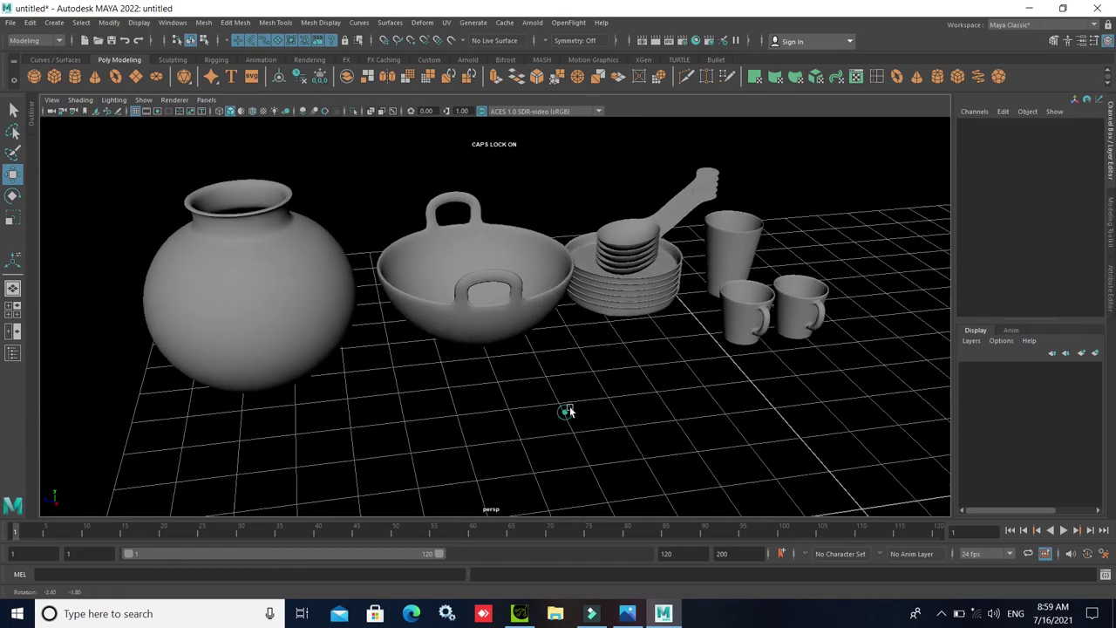
{"action": "mouse_move", "coordinate": [713, 389]}
{"action": "left_mouse_down", "text": "alt"}
{"action": "mouse_move", "coordinate": [664, 436]}
{"action": "mouse_move", "coordinate": [524, 459]}
{"action": "mouse_move", "coordinate": [559, 447]}
{"action": "left_mouse_up", "text": "alt"}
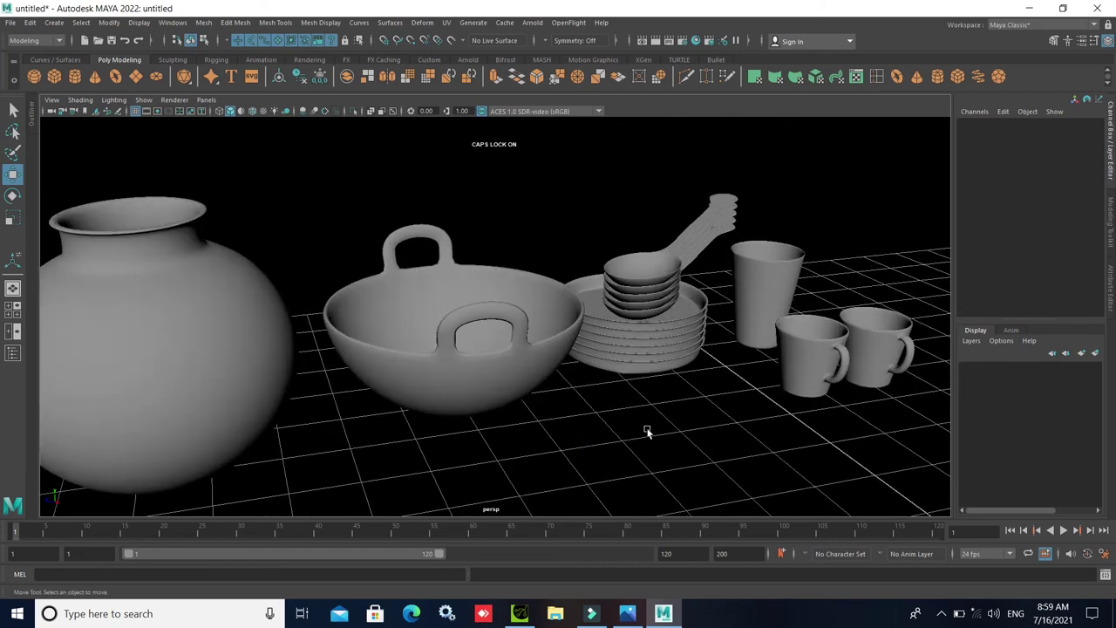
{"action": "left_click_drag", "start_coordinate": [633, 432], "coordinate": [600, 409], "text": "alt"}
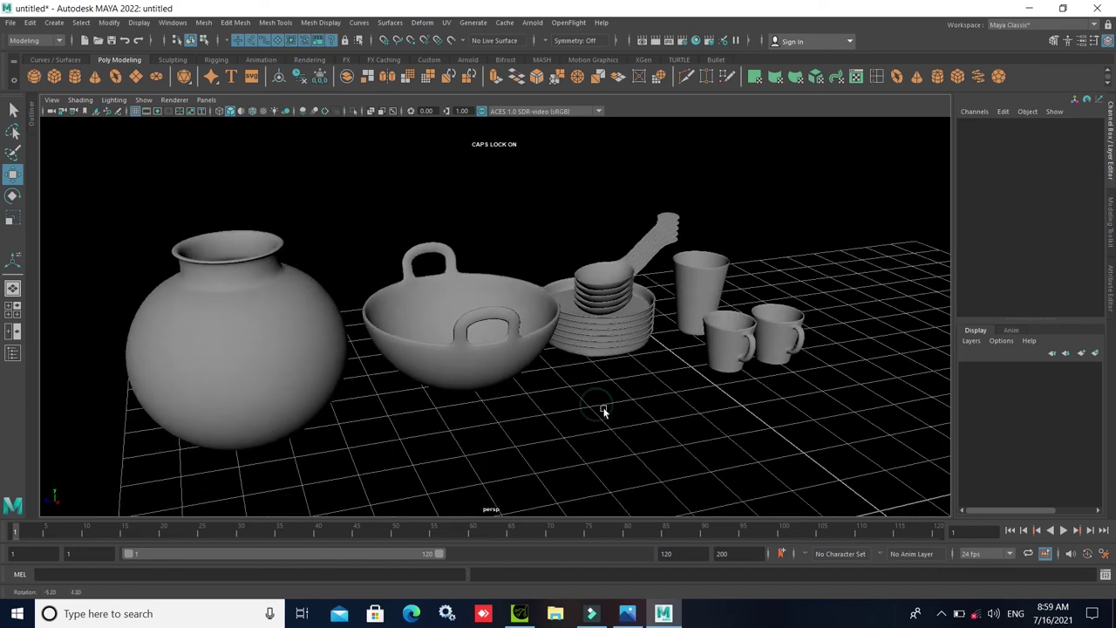
{"action": "left_click_drag", "start_coordinate": [675, 401], "coordinate": [668, 402], "text": "alt"}
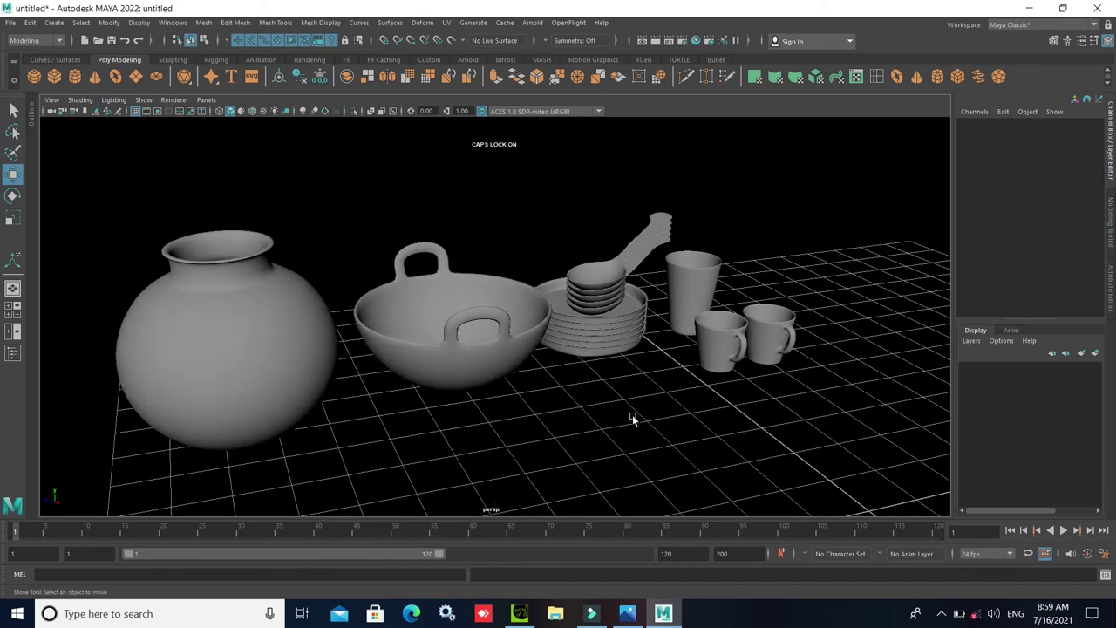
{"action": "scroll", "coordinate": [632, 417], "scroll_direction": "up", "scroll_amount": 1}
{"action": "scroll", "coordinate": [605, 419], "scroll_direction": "up", "scroll_amount": 1}
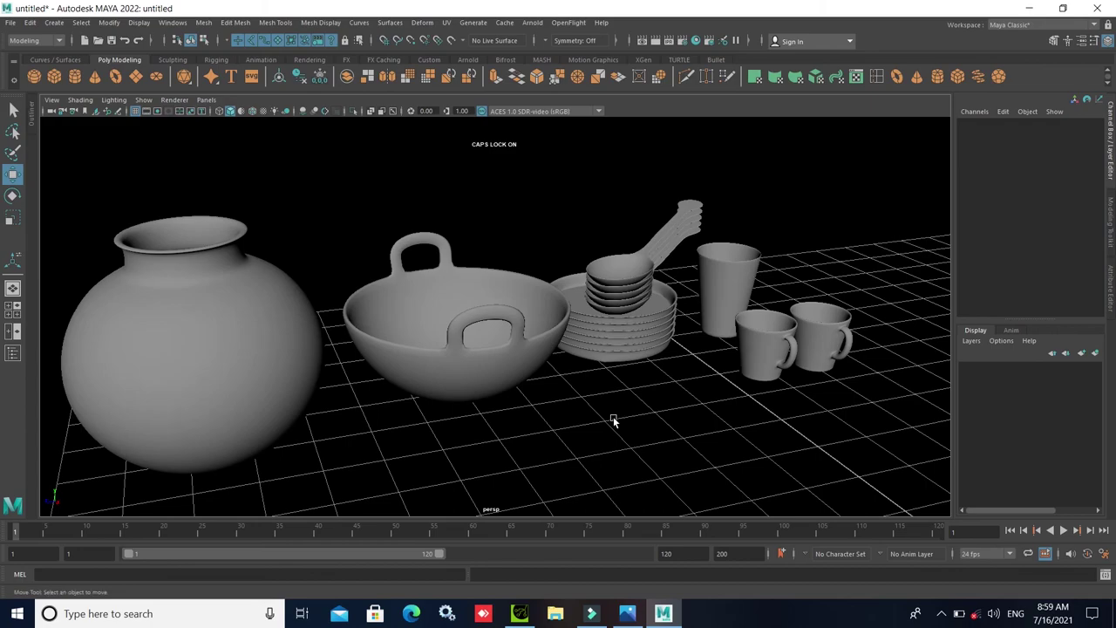